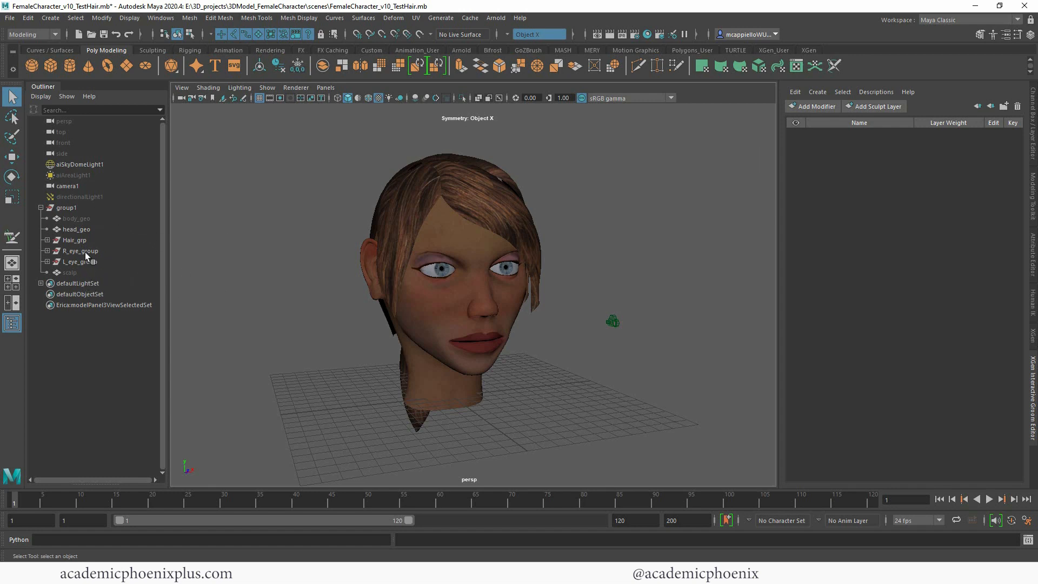
Step: Hide the Hair_grp hair geometry and unhide the scalp mesh on the head
left_click(81, 238)
key("ctrl+h")
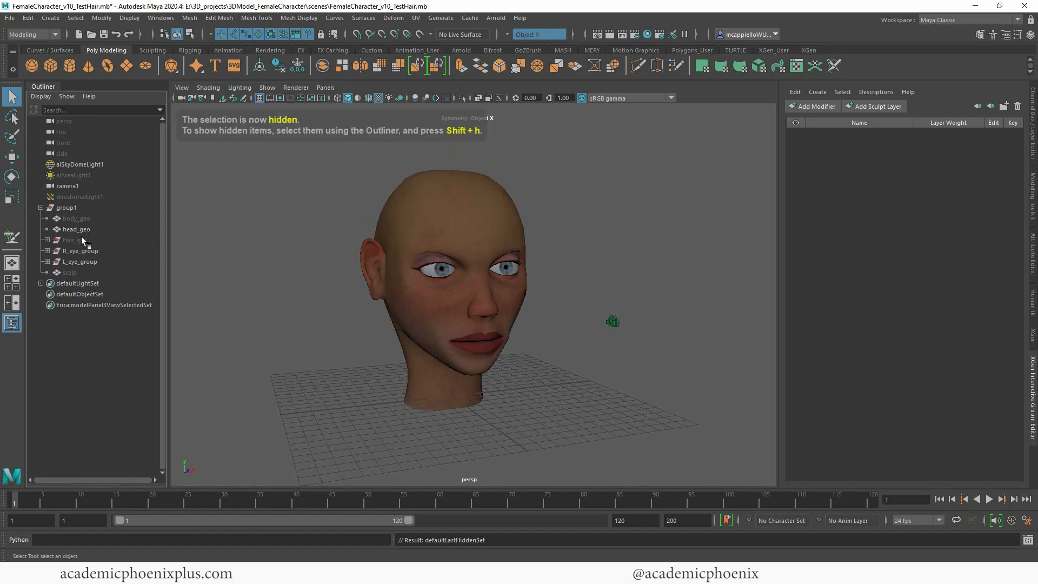
left_click_drag(635, 263, 577, 255, "alt")
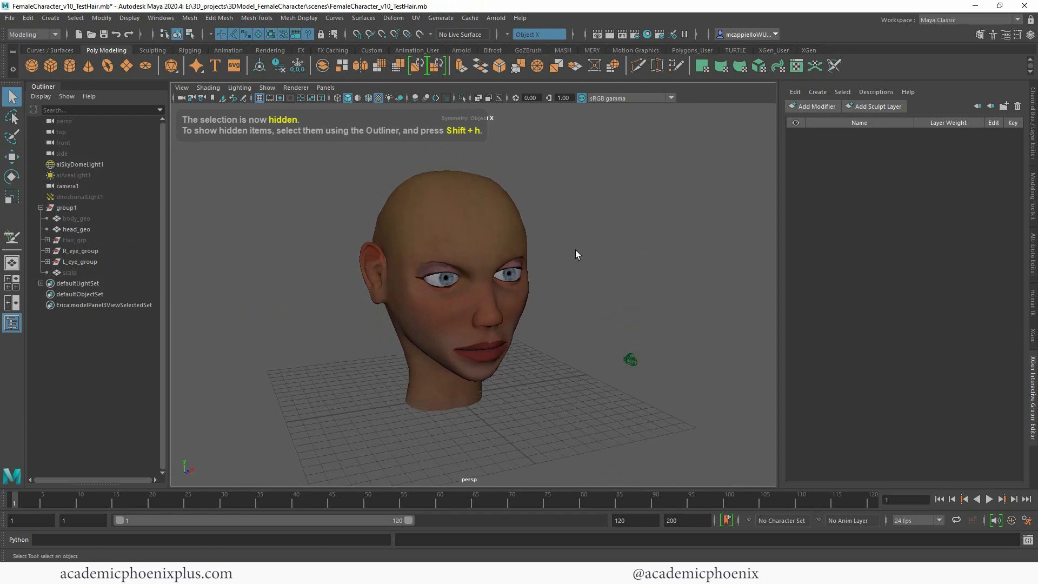
right_click_drag(529, 213, 576, 255, "alt")
mouse_move(511, 270)
left_mouse_down("alt")
mouse_move(575, 280)
mouse_move(568, 269)
mouse_move(502, 273)
left_mouse_up("alt")
left_click(107, 272)
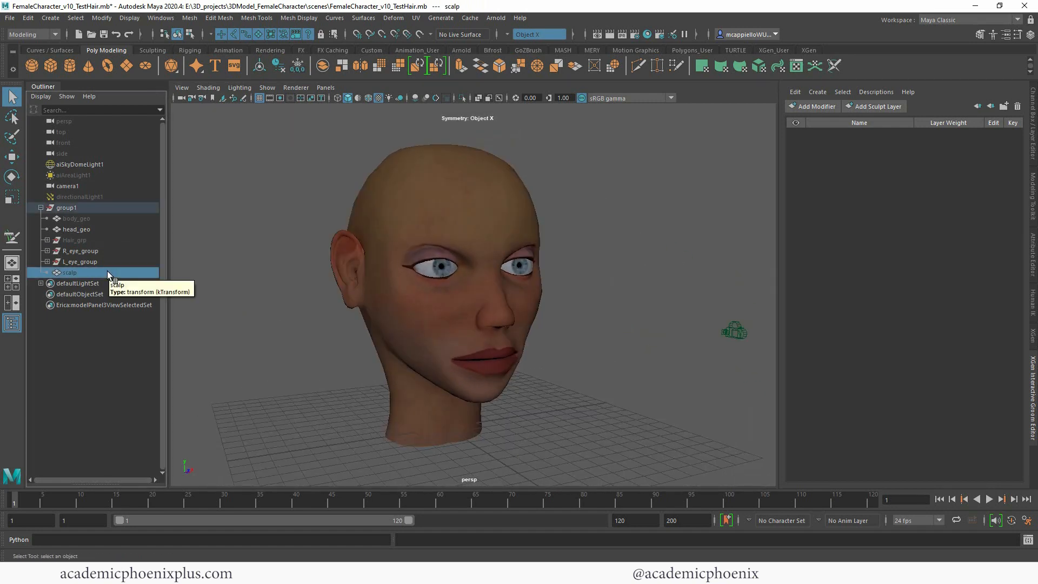
key("shift+h")
left_click_drag(576, 274, 487, 250, "alt")
Step: Duplicate head_geo and move the copy beside the original head
left_click(462, 239)
right_click_drag(605, 261, 478, 276, "alt")
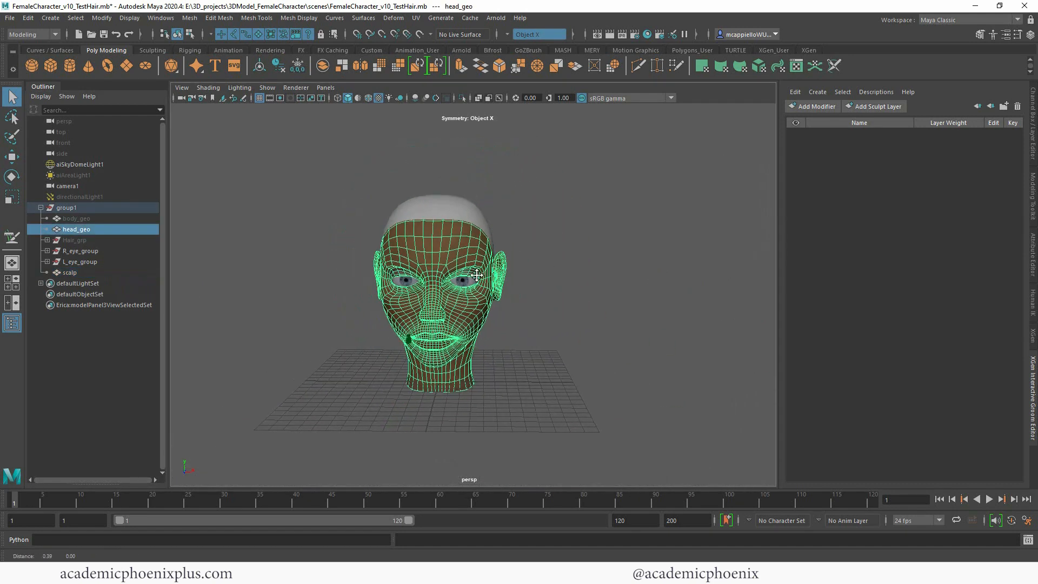
middle_click_drag(477, 276, 433, 275, "alt")
left_click_drag(488, 284, 625, 297, "alt")
key("ctrl+d")
key("w")
left_click_drag(554, 302, 623, 323, "alt")
Step: Delete the duplicated head mesh
left_click(383, 210)
left_click(603, 242)
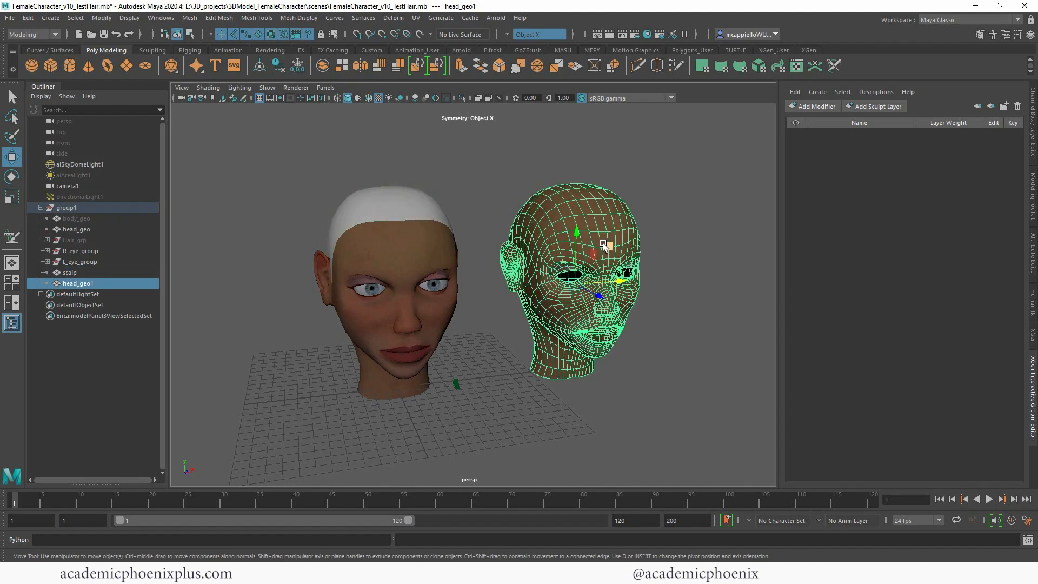
key("Delete")
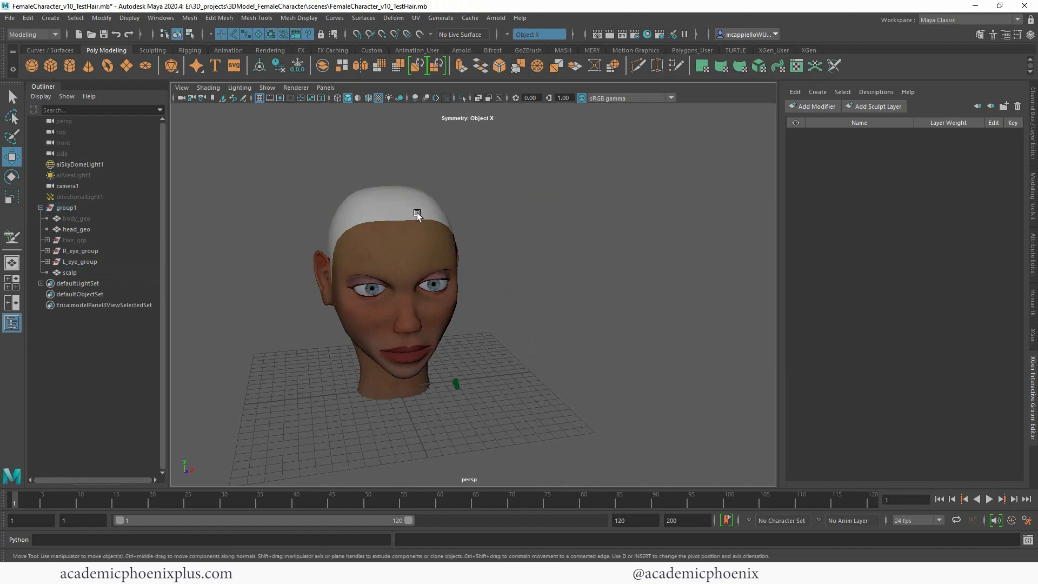
Step: Create interactive groom splines on the scalp mesh with the default options
left_click(435, 200)
right_click_drag(398, 216, 495, 220, "alt")
middle_click_drag(495, 221, 615, 283, "alt")
left_click_drag(528, 308, 581, 229, "alt")
right_click_drag(582, 229, 560, 323, "alt")
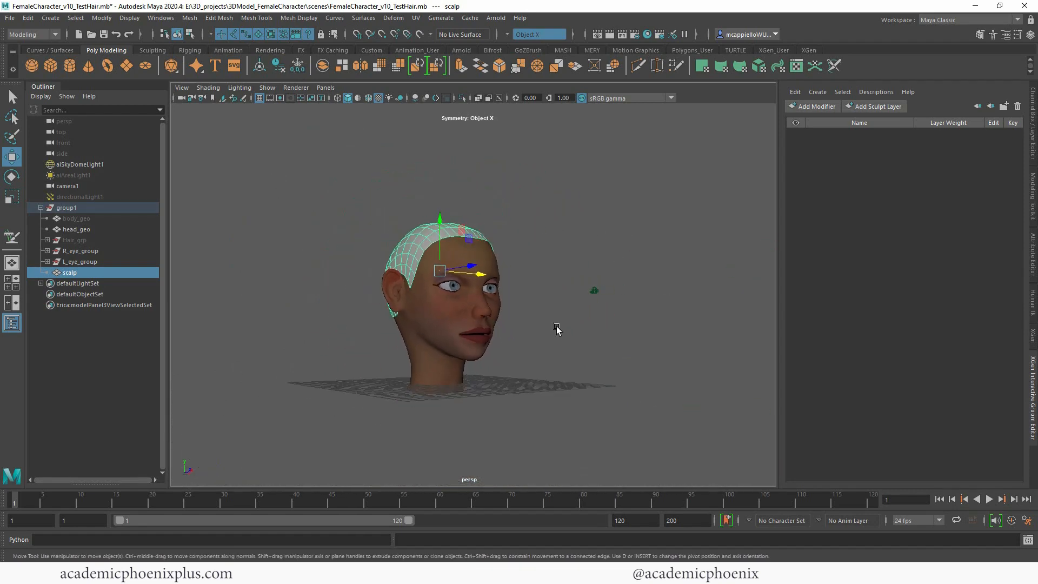
left_click_drag(530, 367, 533, 380, "alt")
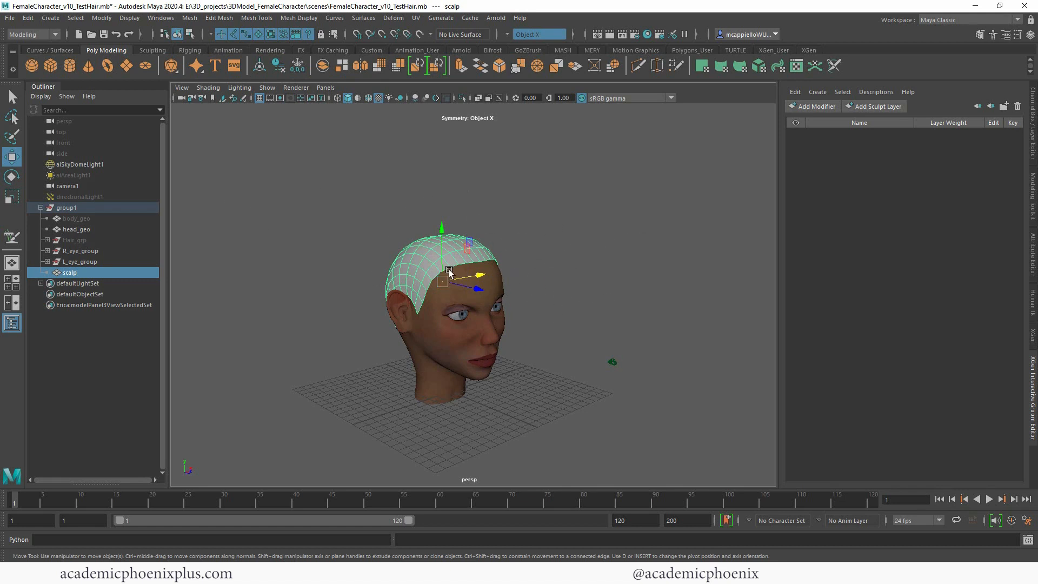
left_click(49, 36)
left_click(50, 40)
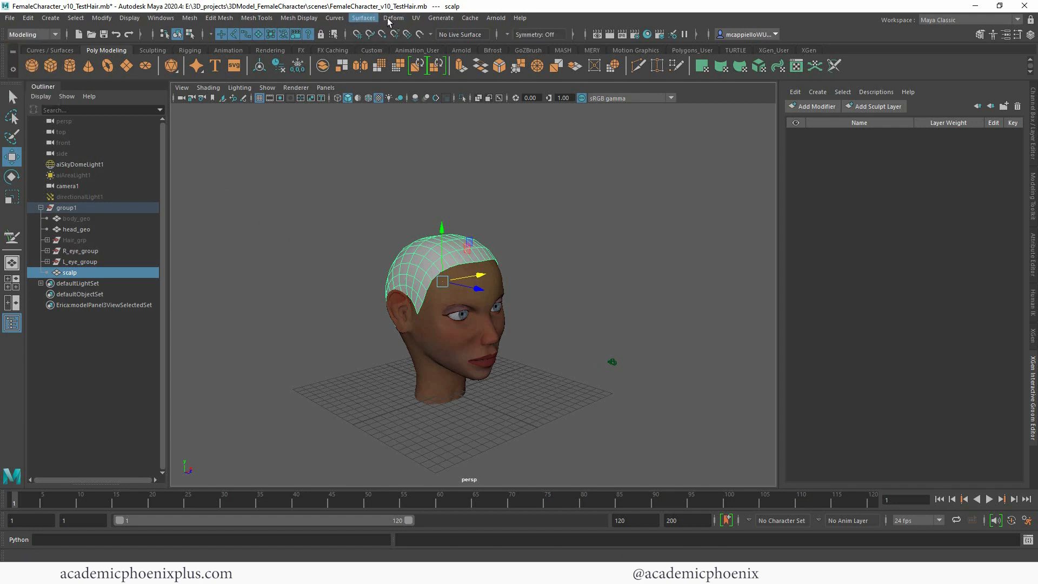
left_click(441, 18)
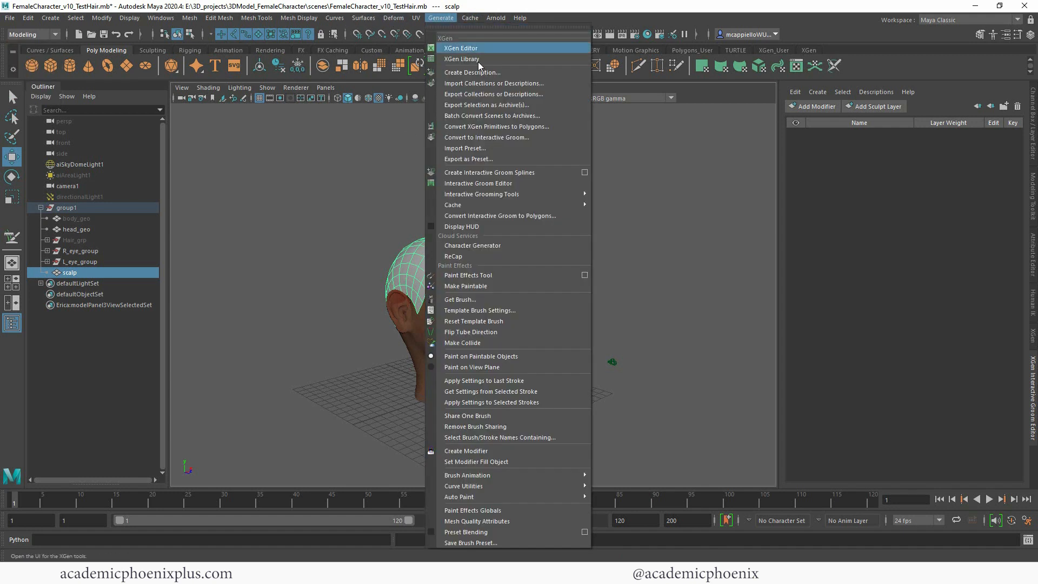
left_click(517, 174)
left_click_drag(498, 225, 552, 211, "alt")
right_click_drag(551, 211, 592, 217, "alt")
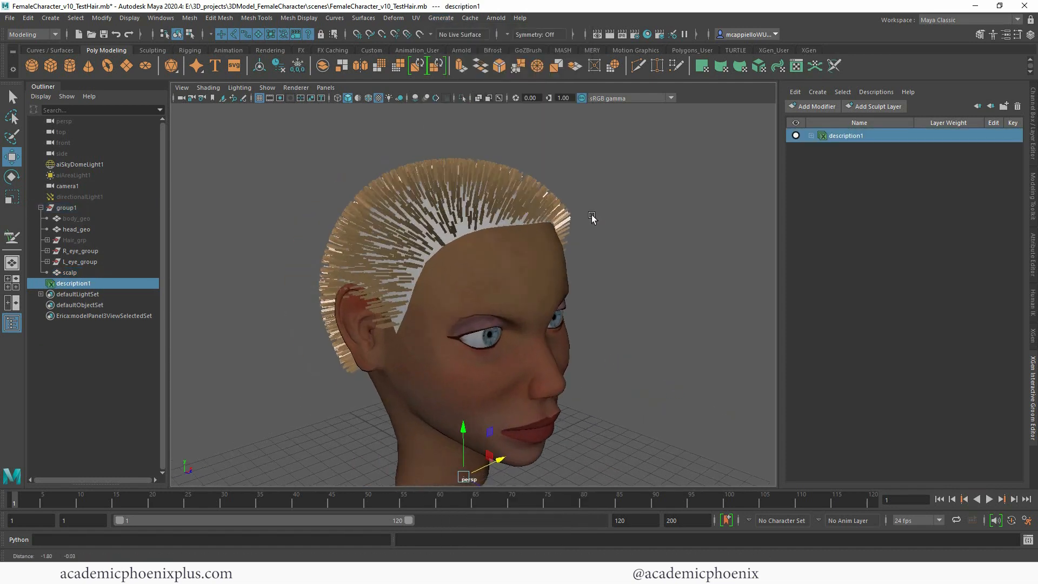
mouse_move(592, 218)
left_mouse_down("alt")
mouse_move(584, 213)
mouse_move(626, 213)
mouse_move(602, 213)
left_mouse_up("alt")
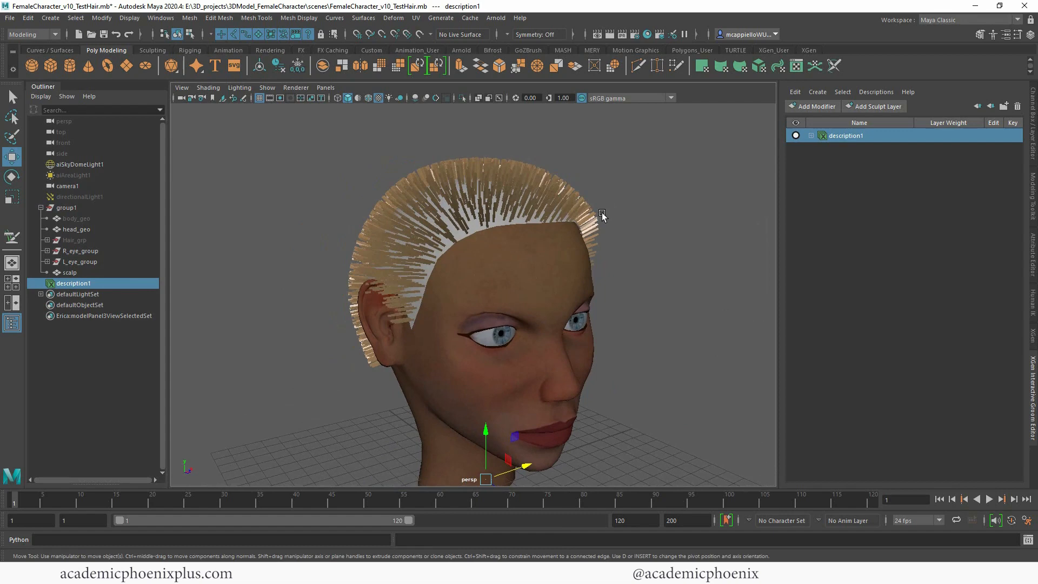
Step: Hide the scalp mesh while keeping the groom splines displayed on the head
left_click(475, 229)
key("ctrl+h")
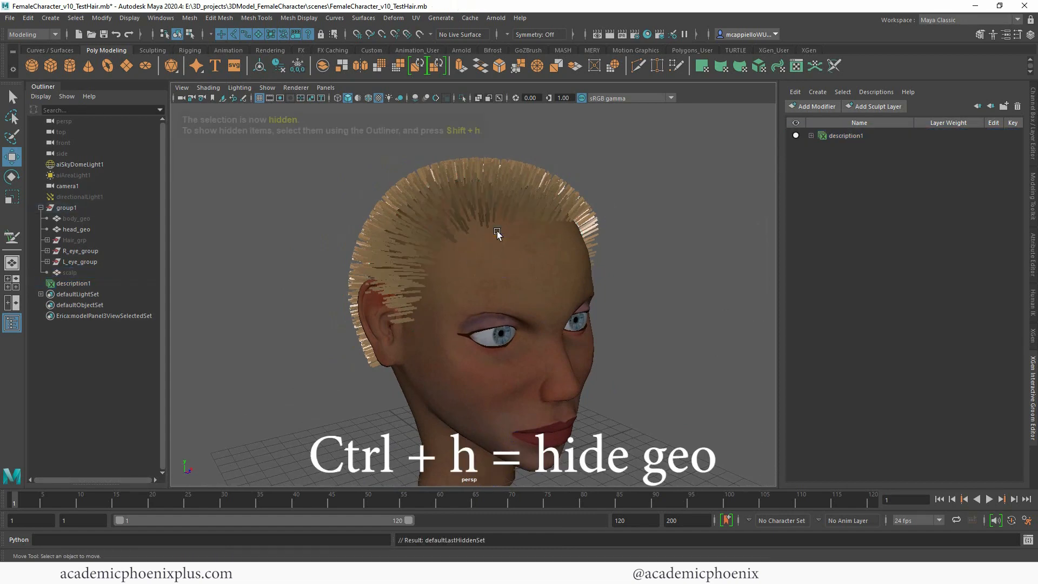
left_click_drag(497, 232, 543, 237, "alt")
Step: Try to move the hidden scalp mesh and undo the move
left_click(125, 272)
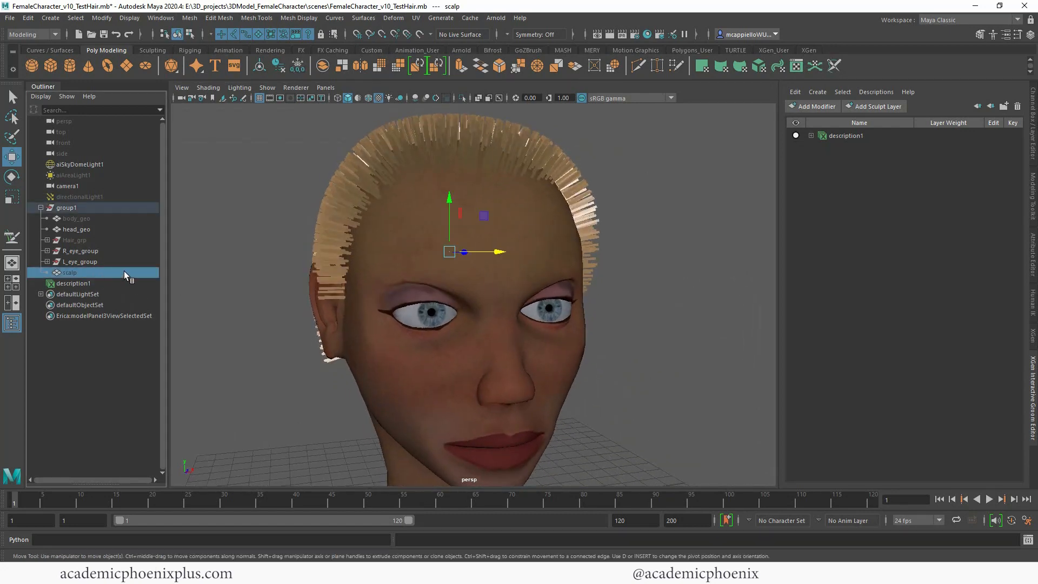
mouse_move(446, 236)
left_mouse_down()
mouse_move(447, 208)
mouse_move(514, 236)
mouse_move(449, 247)
left_mouse_up()
key("ctrl+z")
Step: Frame the hairline and render it with Arnold from the perspective camera, and minimize the render window
left_click_drag(508, 284, 475, 284, "alt")
right_click_drag(475, 284, 531, 271, "alt")
middle_click_drag(530, 271, 510, 324, "alt")
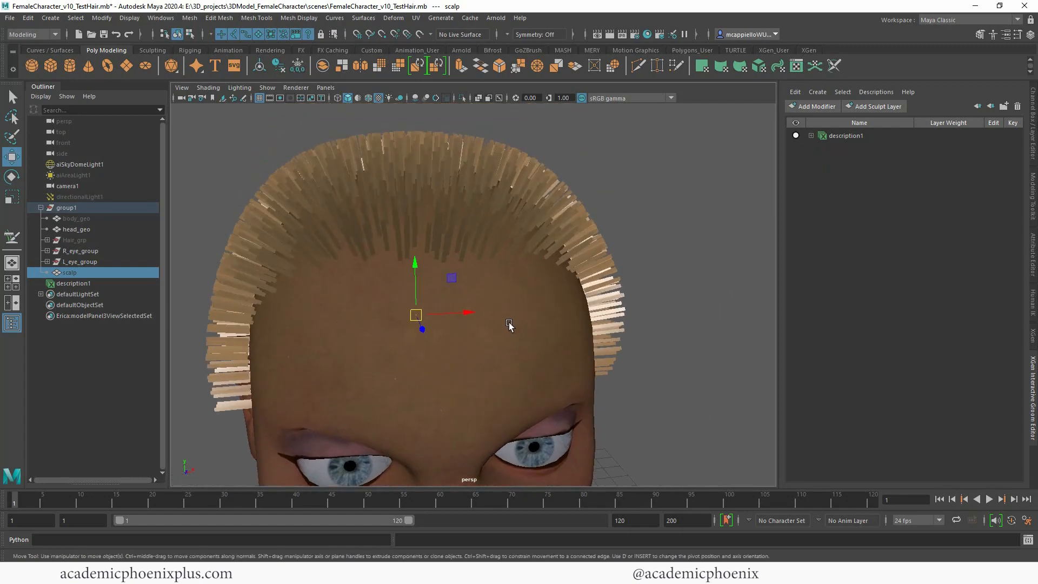
left_click_drag(510, 324, 642, 325, "alt")
right_click_drag(642, 325, 525, 308, "alt")
middle_click_drag(525, 308, 441, 323, "alt")
mouse_move(440, 323)
left_mouse_down("alt")
mouse_move(449, 309)
mouse_move(438, 322)
left_mouse_up("alt")
left_click(495, 18)
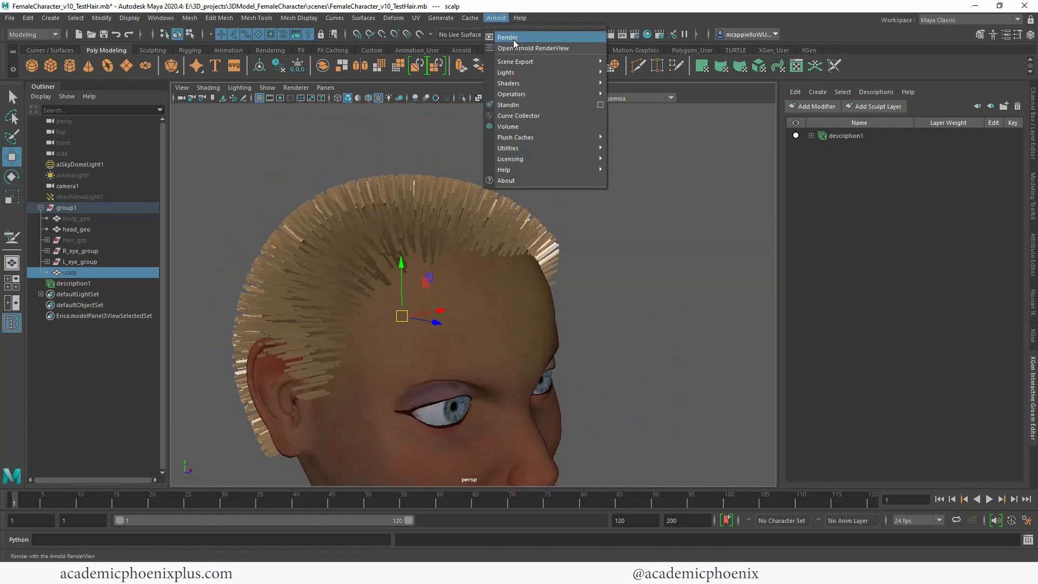
left_click(508, 38)
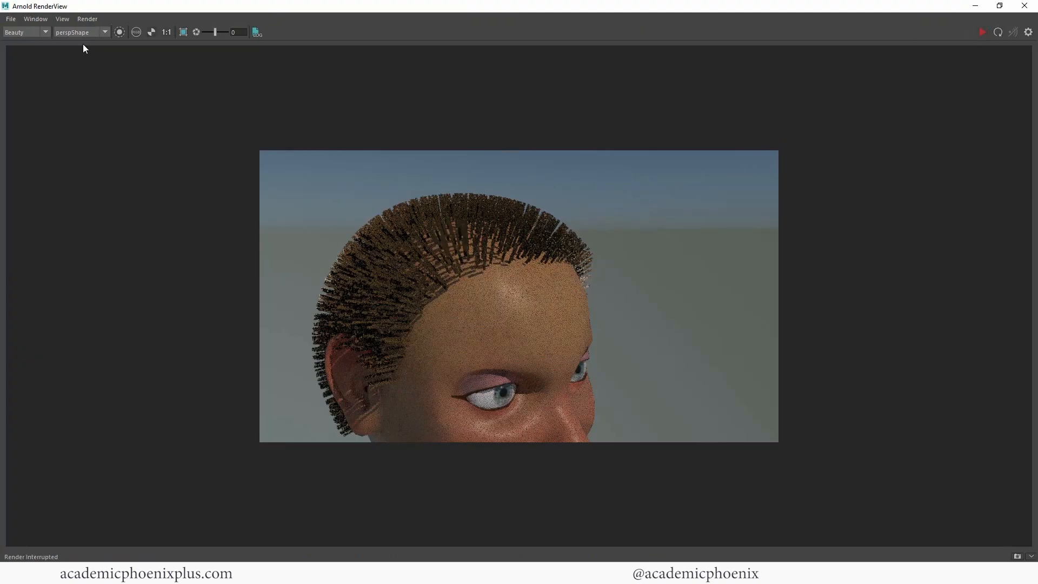
left_click_drag(36, 6, 397, 132)
left_click_drag(639, 134, 294, 72)
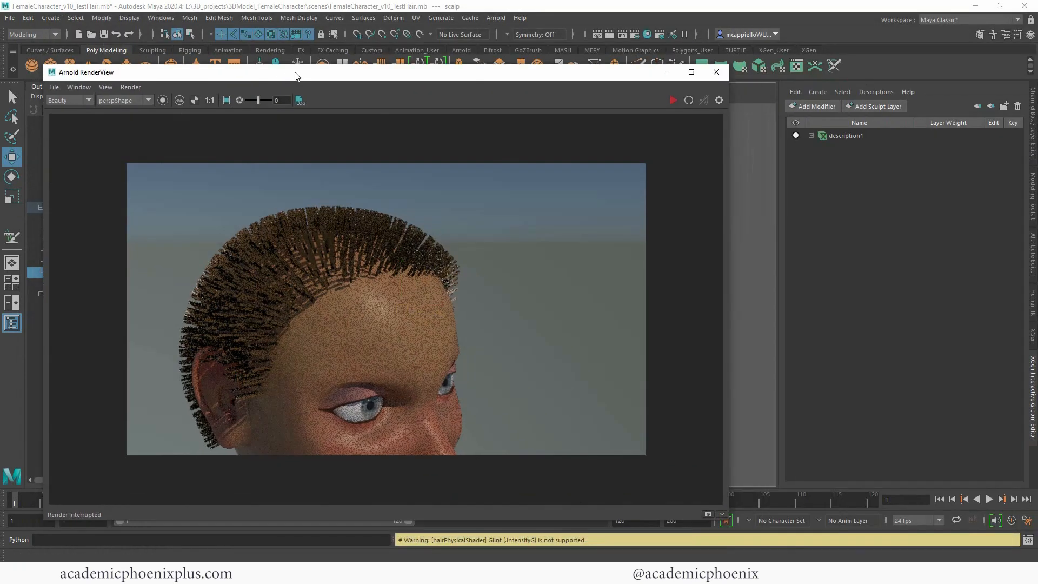
left_click(669, 71)
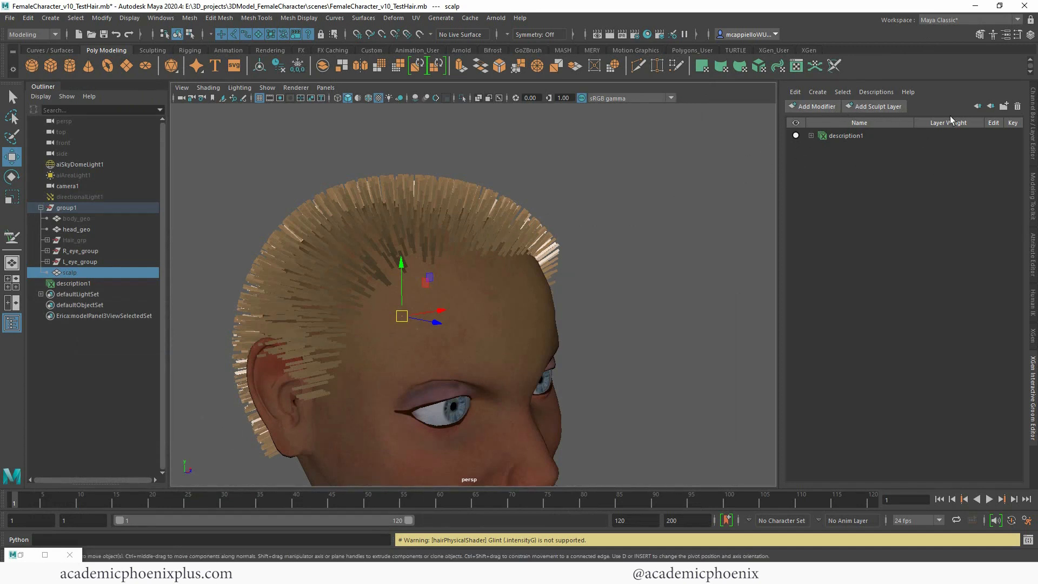
Step: Expand description1 and its sculpt node, and examine Sculpt Layer 1, the scale modifier and description1_base
left_click(832, 142)
left_click(811, 136)
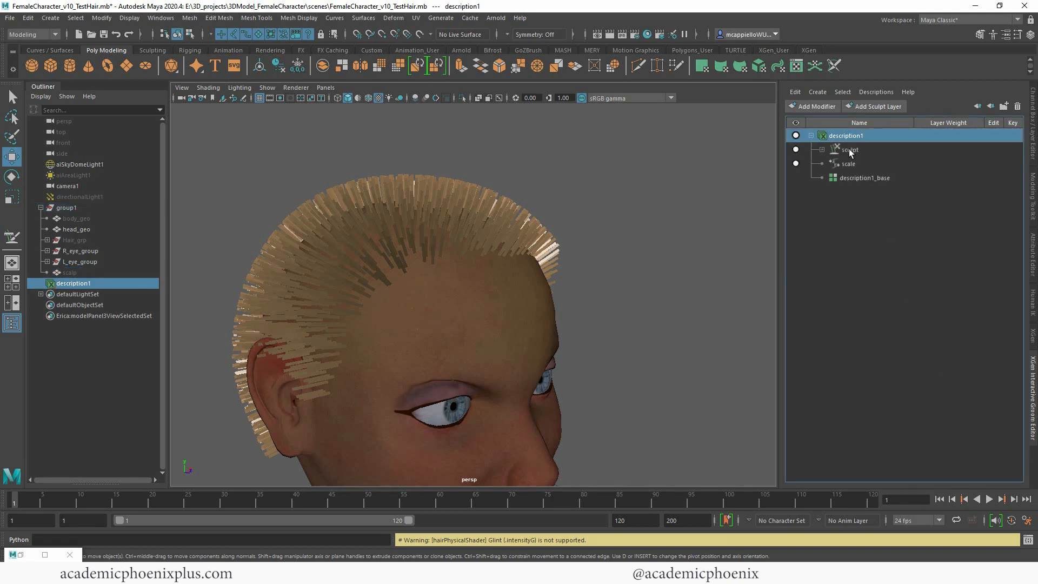
left_click(821, 149)
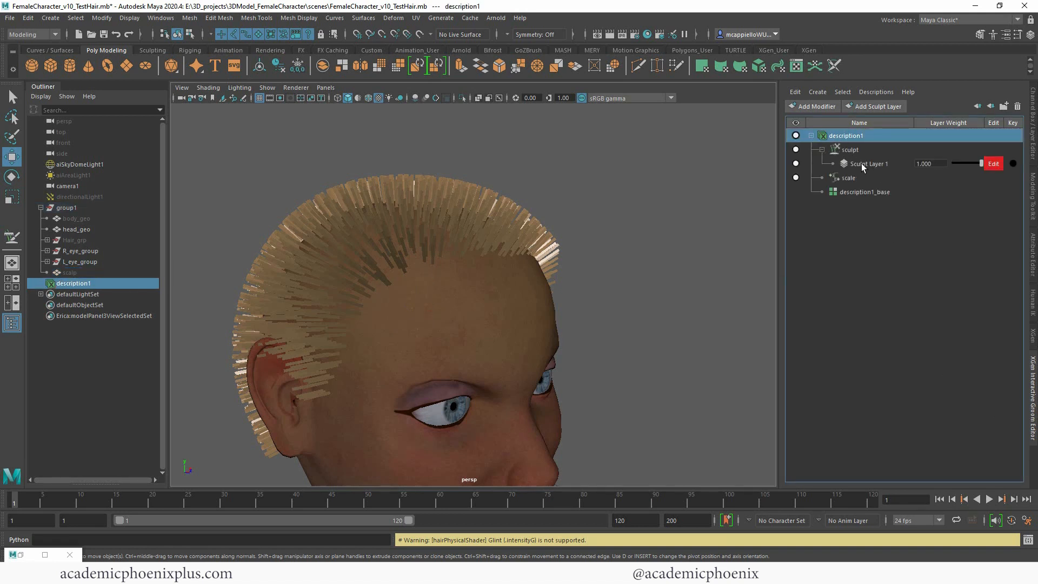
left_click(846, 178)
left_click(857, 194)
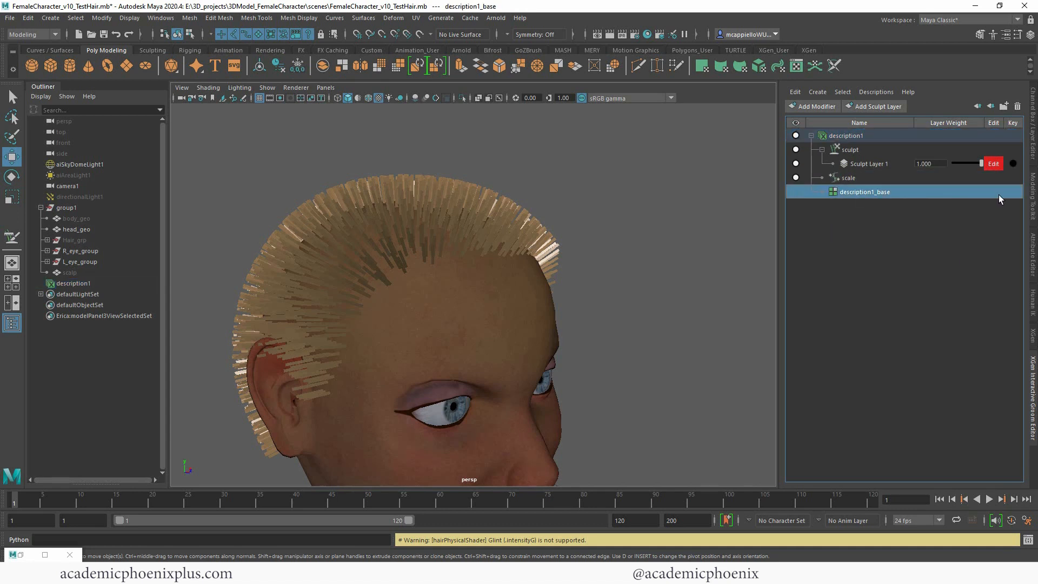
Step: Switch to the XGen - Interactive Groom workspace and examine the attributes of description1_base and its modifiers
left_click(957, 20)
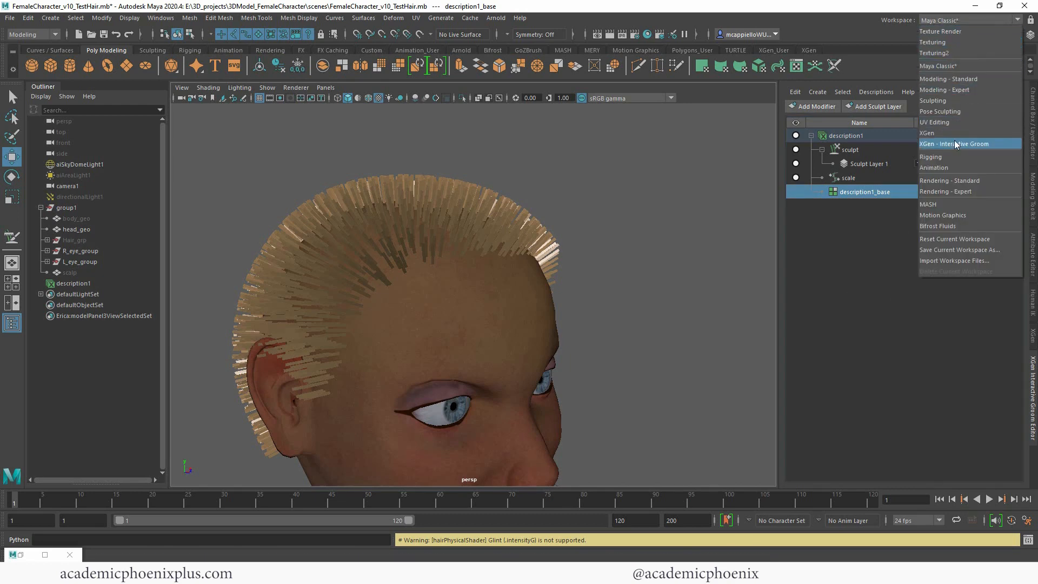
left_click(969, 145)
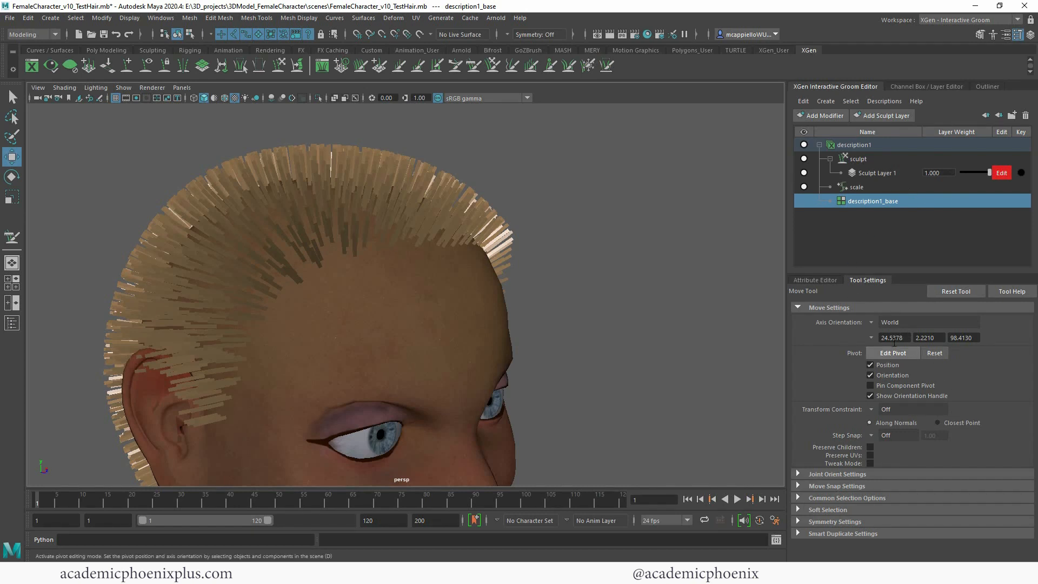
left_click(826, 280)
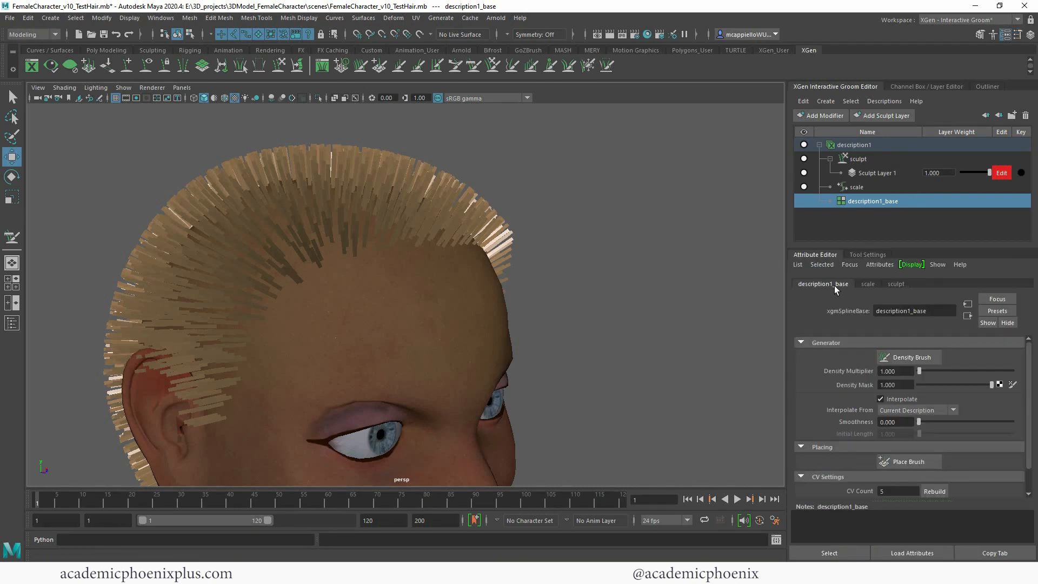
left_click(866, 284)
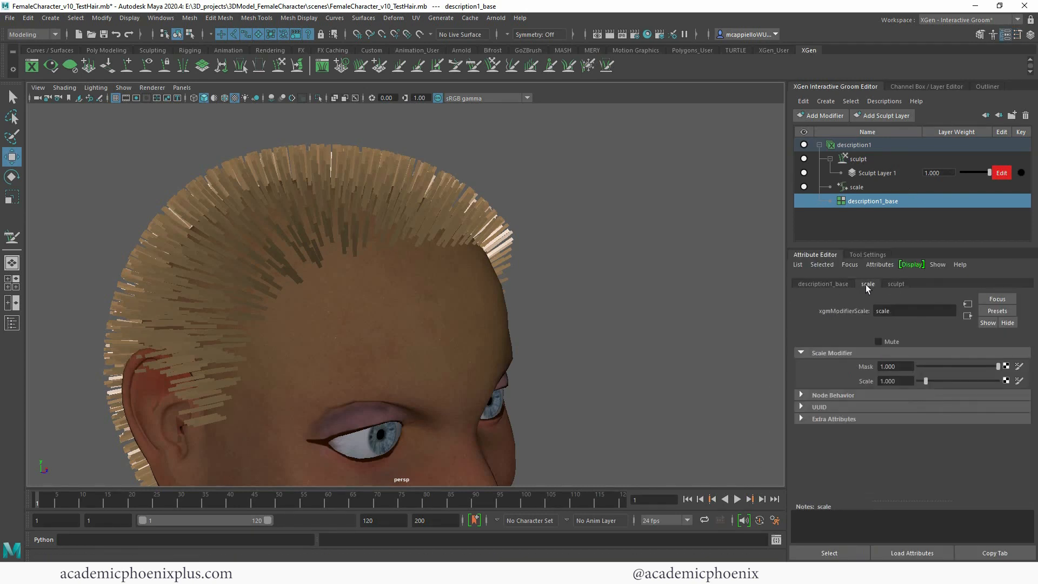
left_click(867, 254)
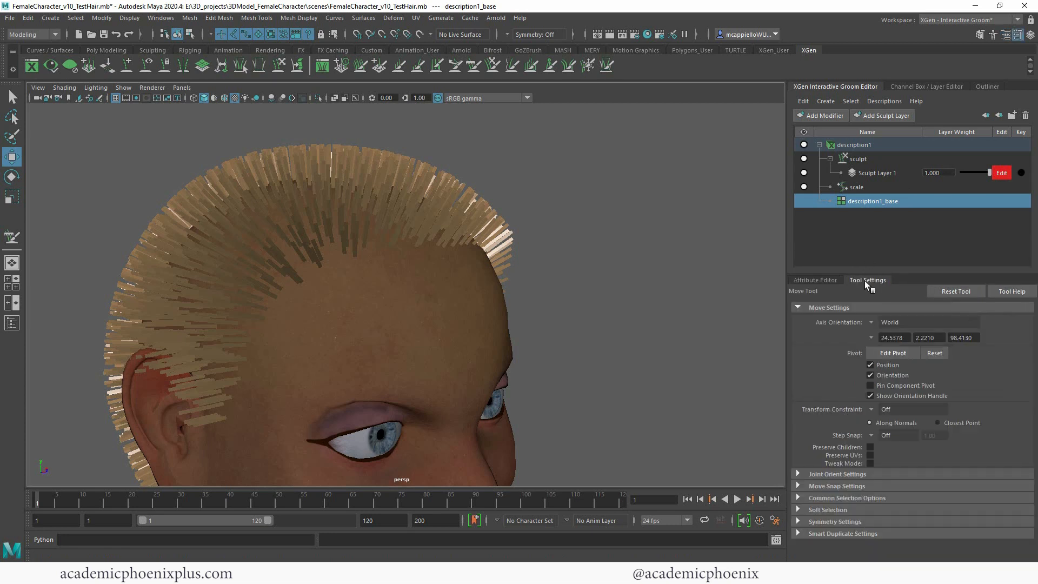
left_click(815, 279)
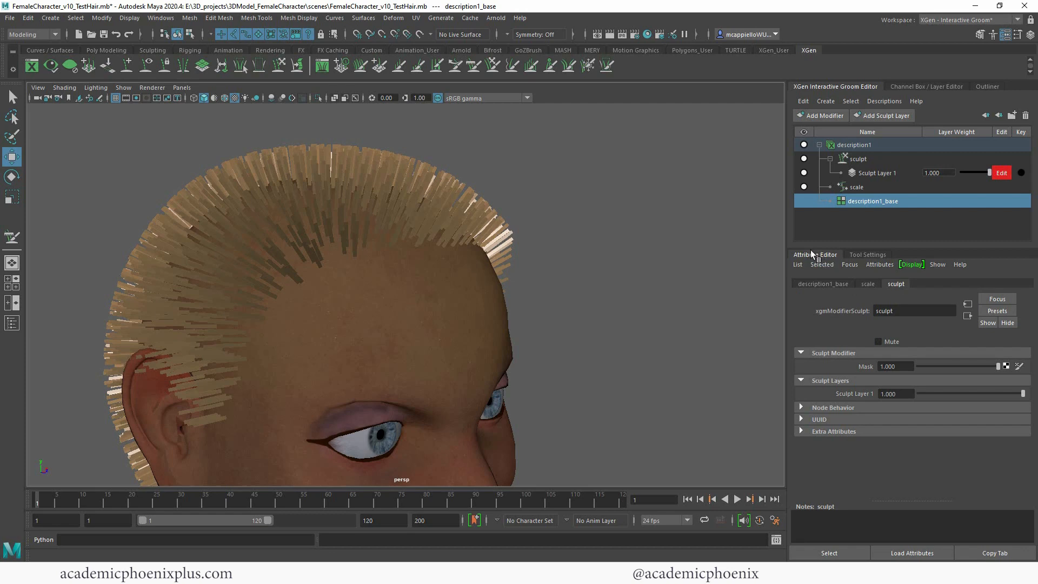
left_click(821, 285)
Step: Set the Width Scale of the description1 hair to 0.03
left_click(883, 150)
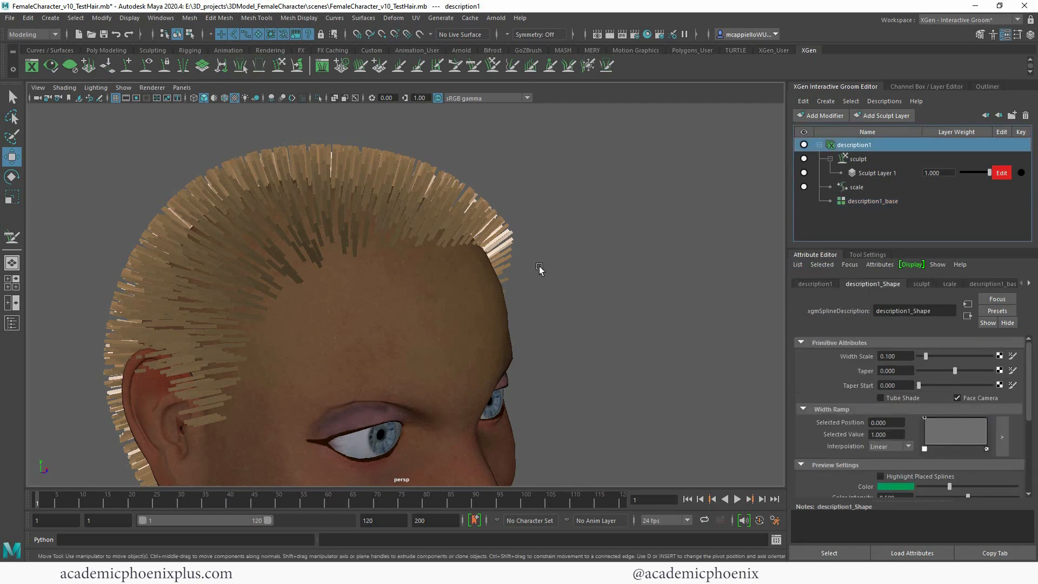
left_click_drag(539, 269, 514, 272, "alt")
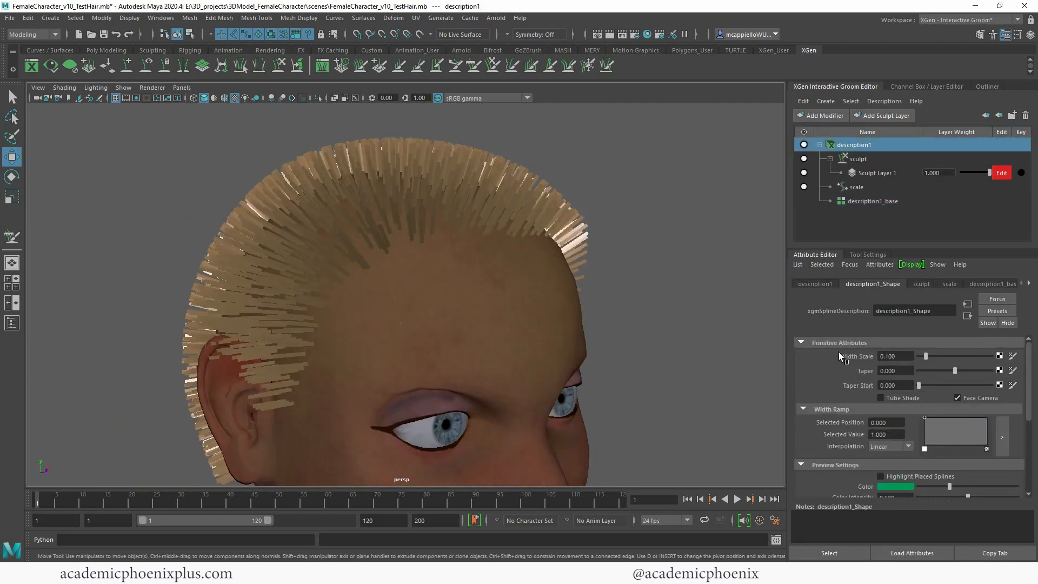
mouse_move(925, 356)
left_mouse_down()
mouse_move(956, 356)
mouse_move(922, 357)
left_mouse_up()
double_click(913, 356)
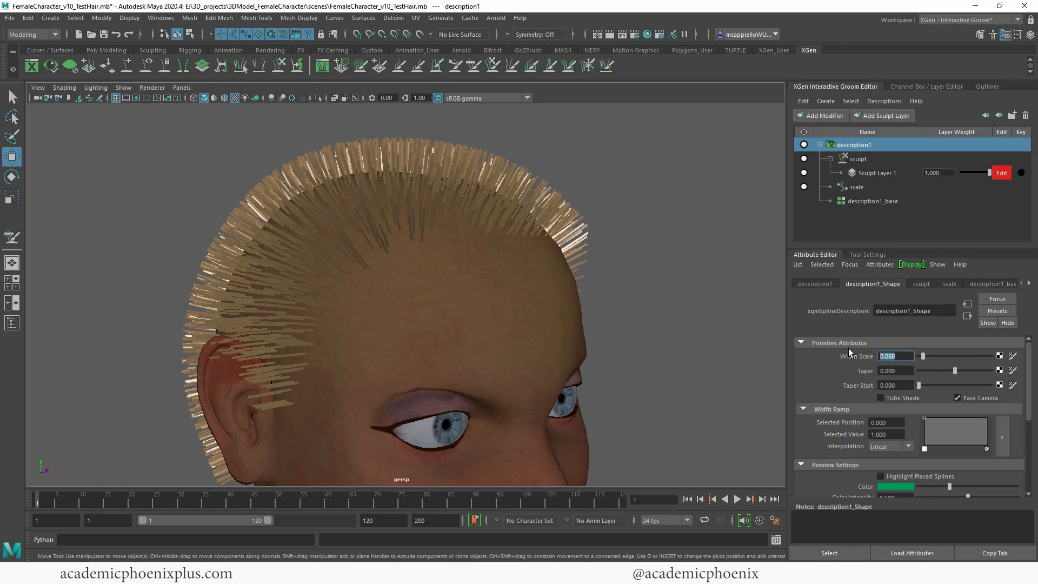
key("BackSpace")
type("0.03")
key("Return")
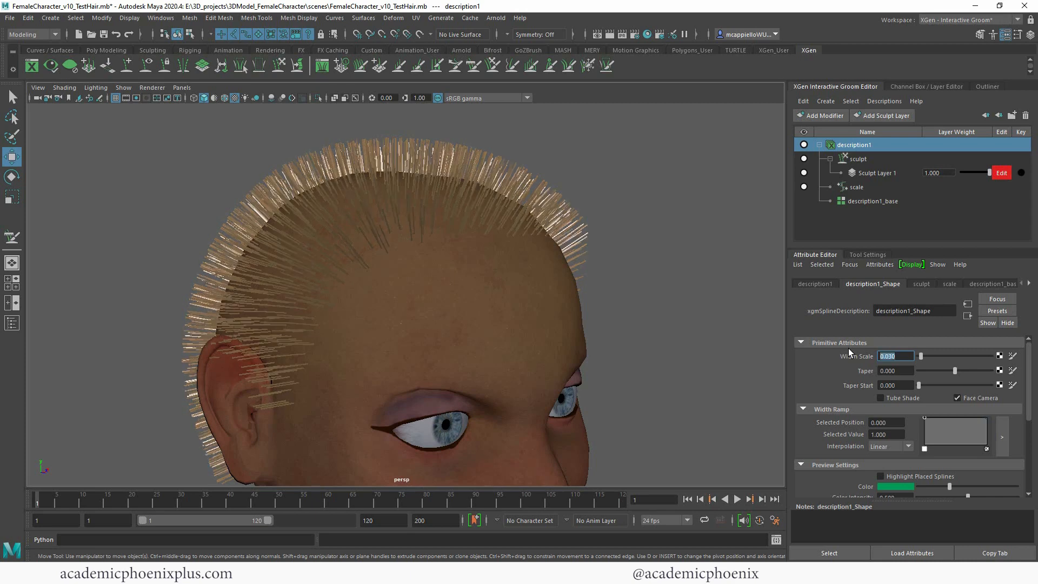
left_click_drag(336, 301, 379, 303, "alt")
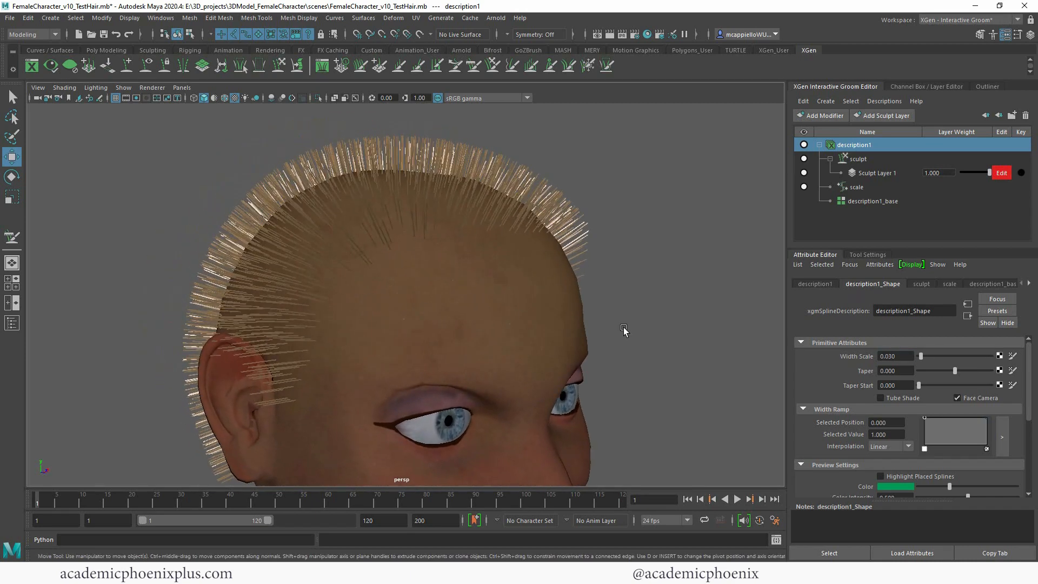
Step: Set the Width Scale of the description1 hair to 0.3
double_click(896, 357)
type("0.3")
key("Return")
Step: Taper the description1 hair with Taper 0.94 and Taper Start 0.128, and reduce its Width Scale to 0.03
left_click_drag(960, 369, 987, 375)
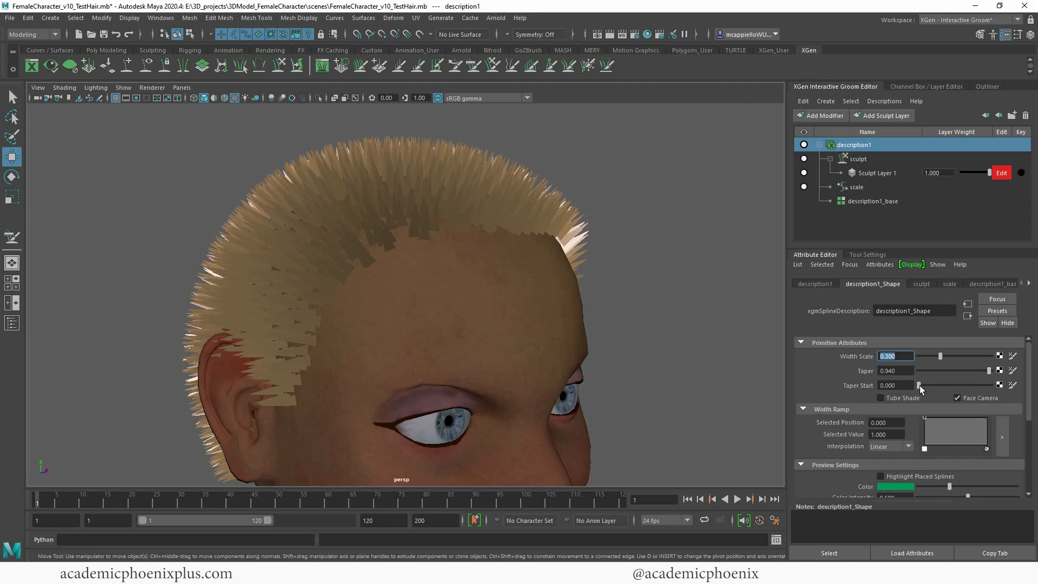
left_click_drag(919, 386, 927, 387)
type("0.03")
key("Return")
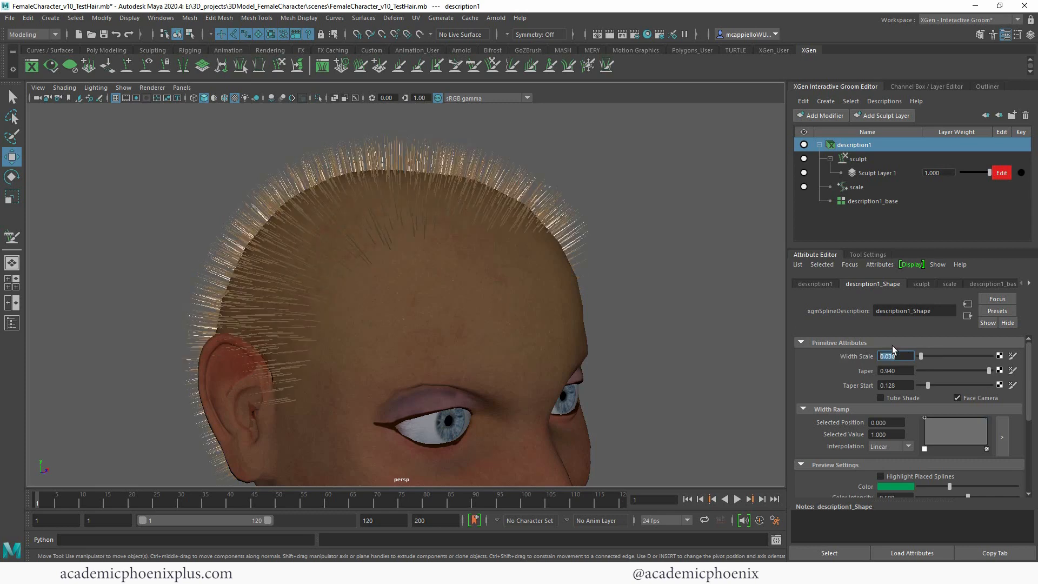
Step: Set the Width Scale of the description1 hair to 0.04
type(".04")
key("Return")
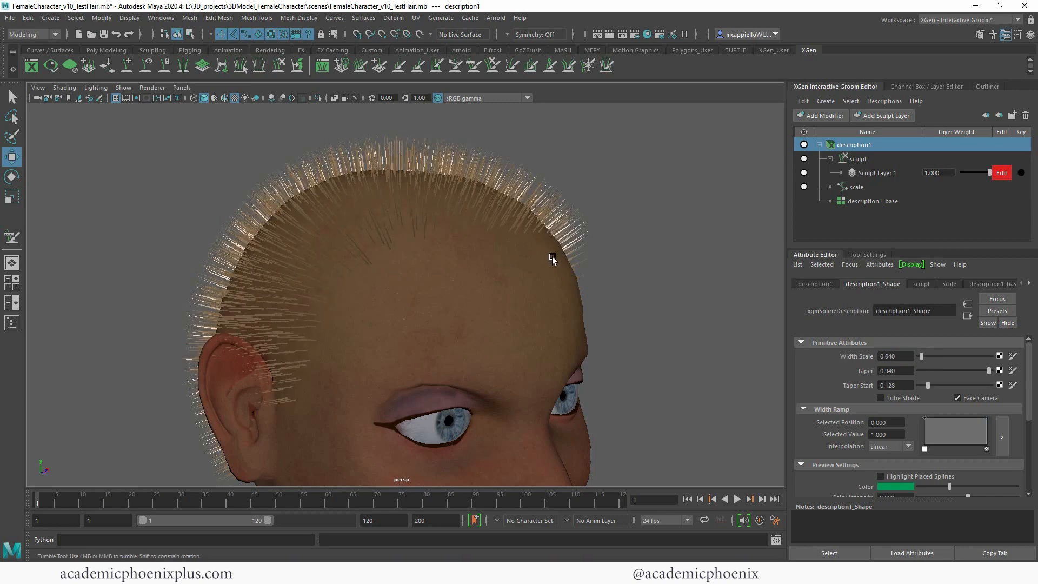
left_click_drag(551, 259, 526, 303, "alt")
Step: Render the head in Arnold RenderView and store snapshots for comparing the hair's appearance
left_click(496, 17)
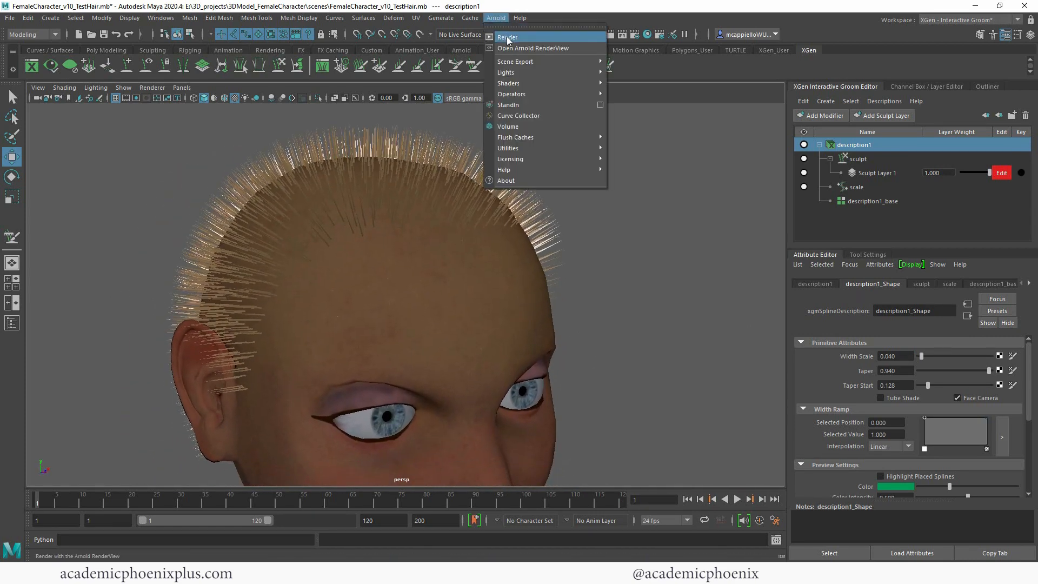
left_click(510, 49)
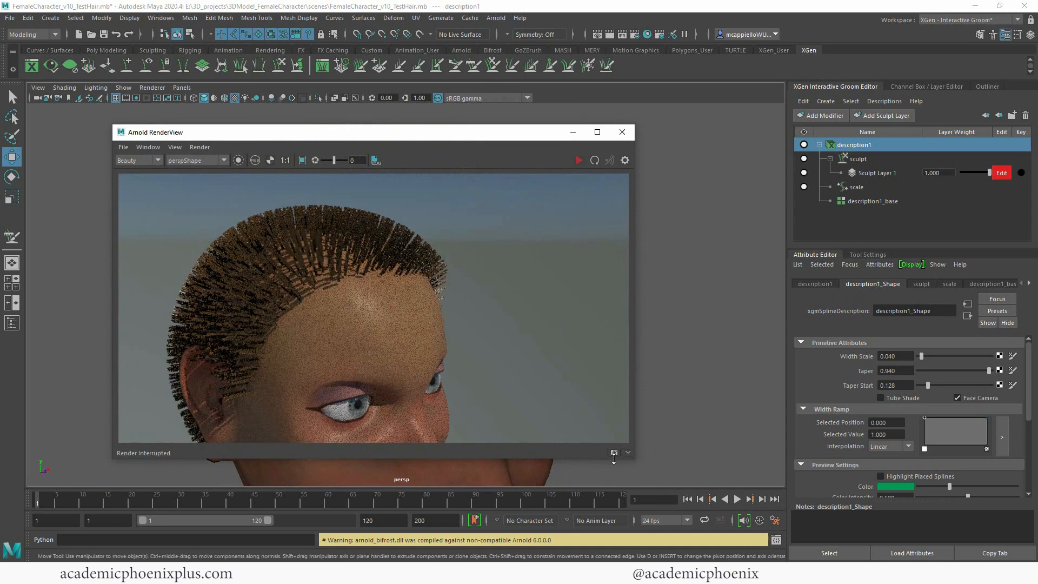
left_click(614, 453)
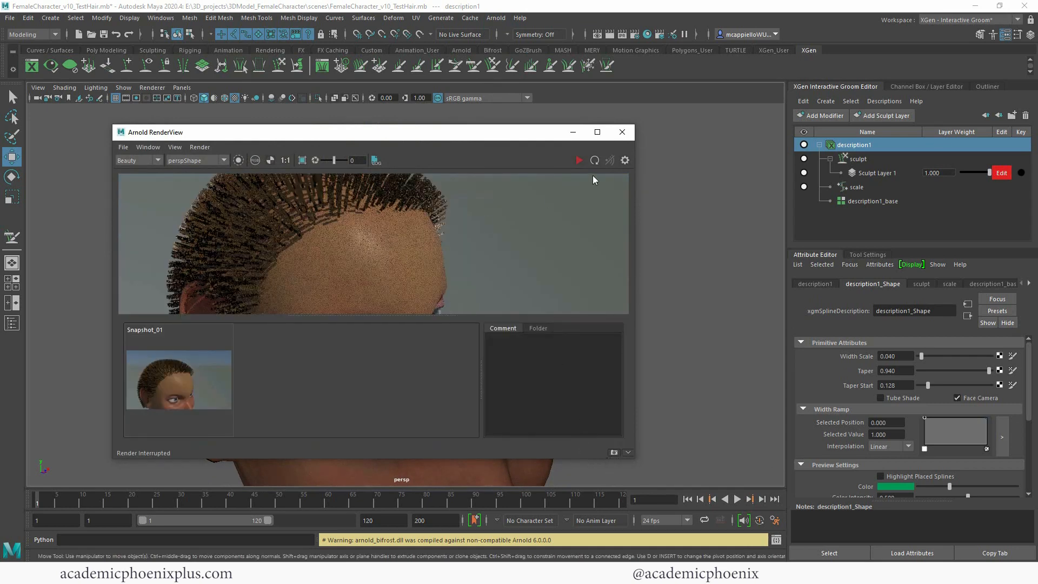
left_click_drag(510, 127, 511, 16)
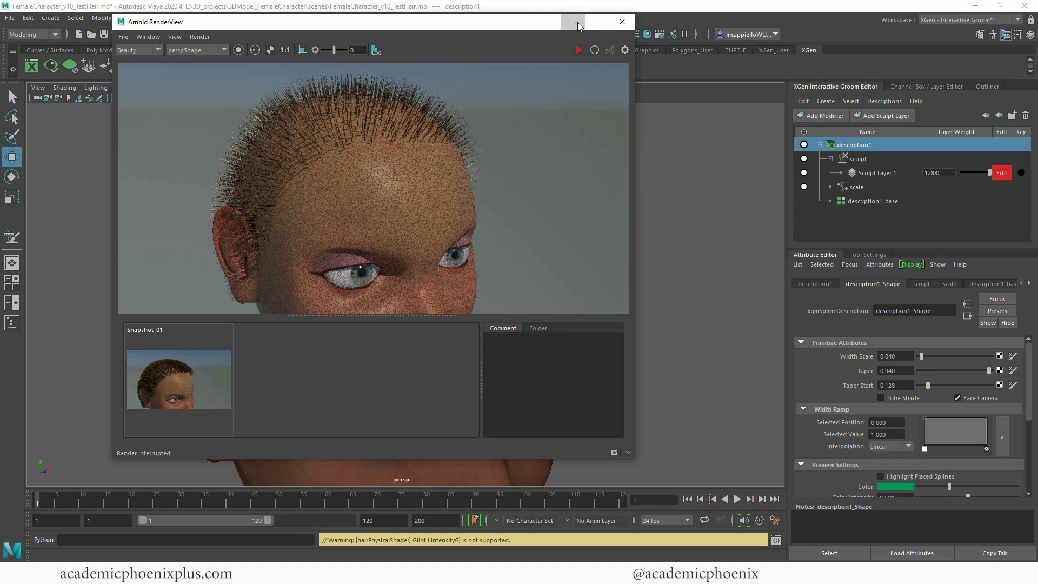
left_click(613, 453)
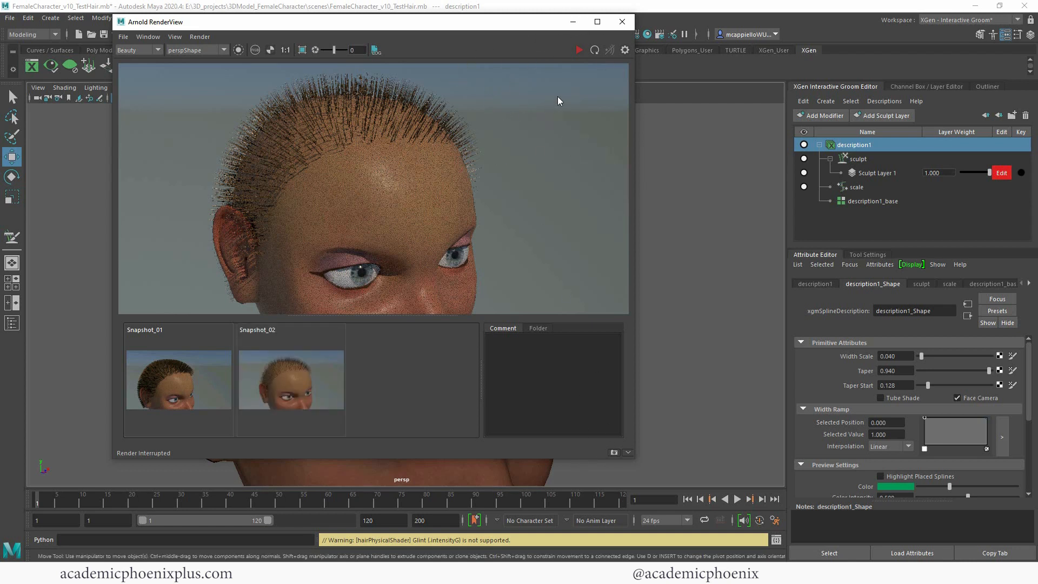
left_click(573, 22)
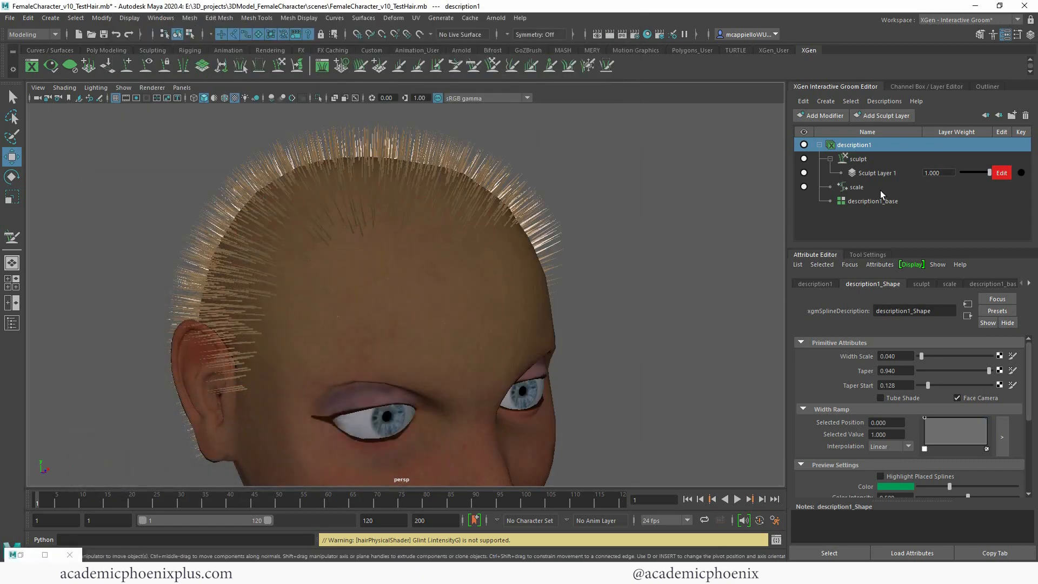
Step: Set the Scale of the hair's scale modifier to 1.5 after trying shorter and longer lengths
left_click(854, 187)
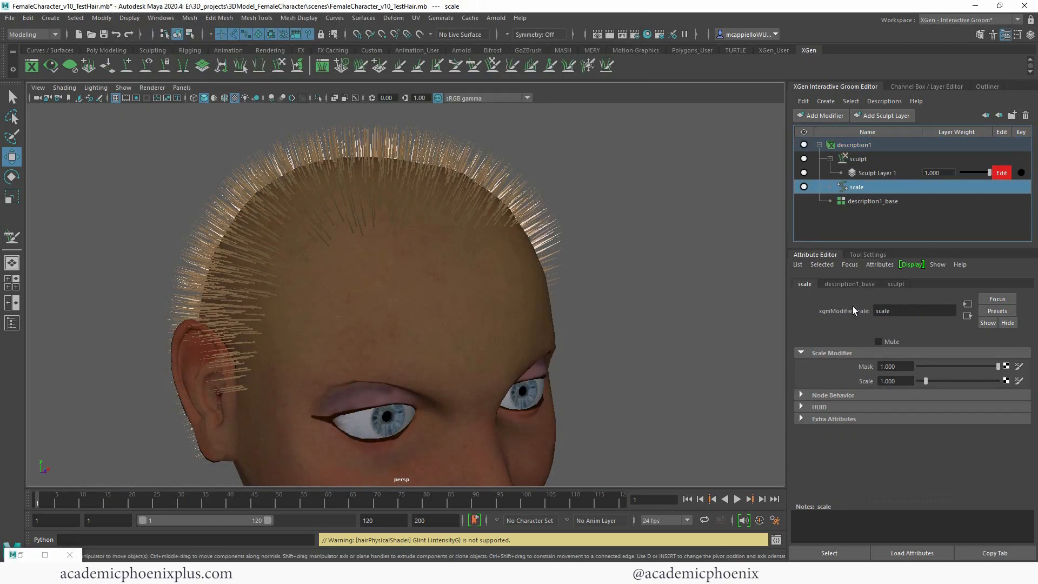
left_click_drag(553, 246, 745, 336, "alt")
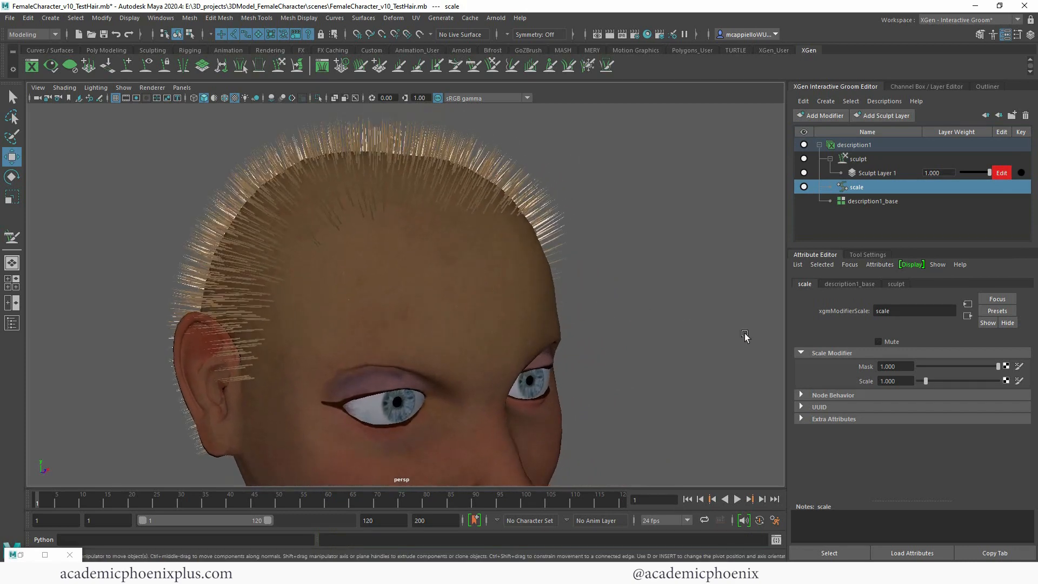
left_click(933, 382)
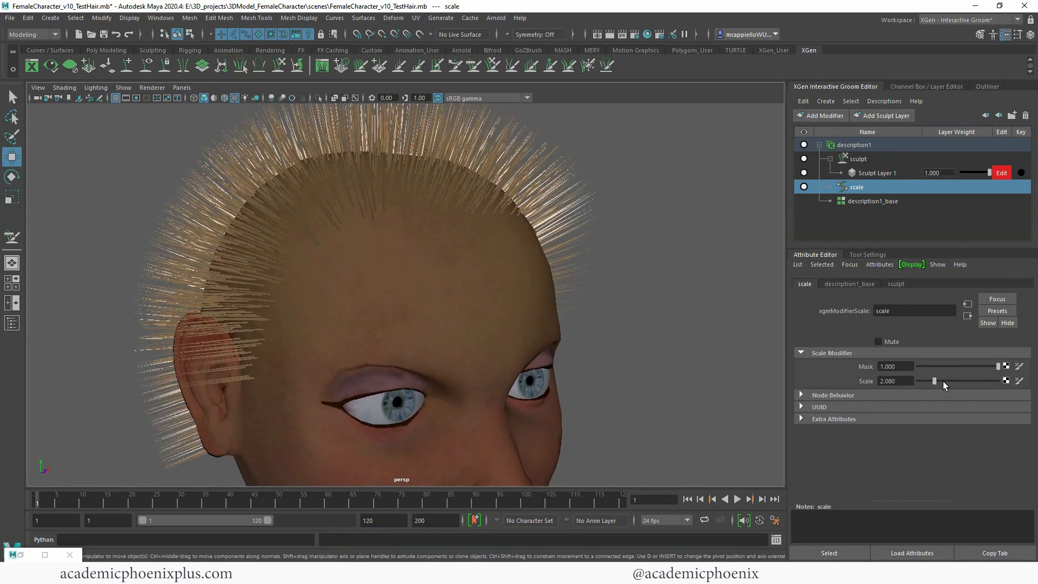
right_click_drag(592, 232, 567, 258, "alt")
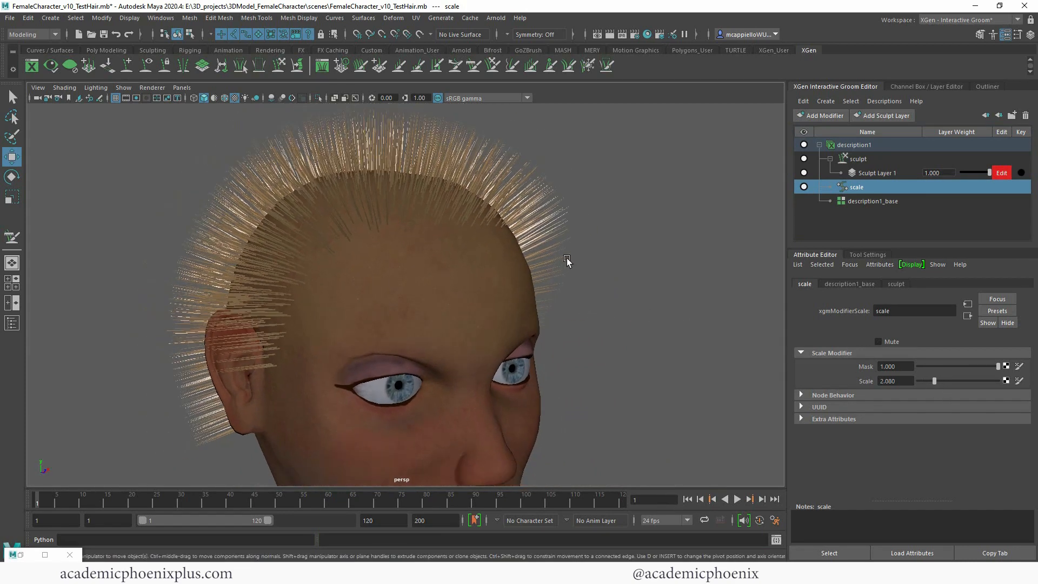
middle_click_drag(566, 258, 556, 297, "alt")
left_click(922, 381)
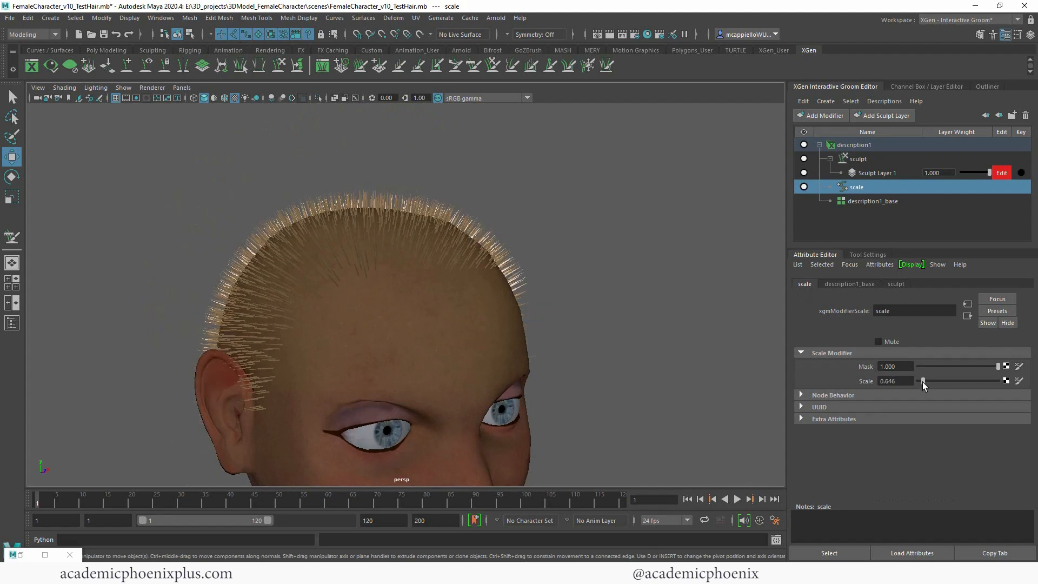
left_click_drag(926, 382, 930, 381)
left_click(938, 380)
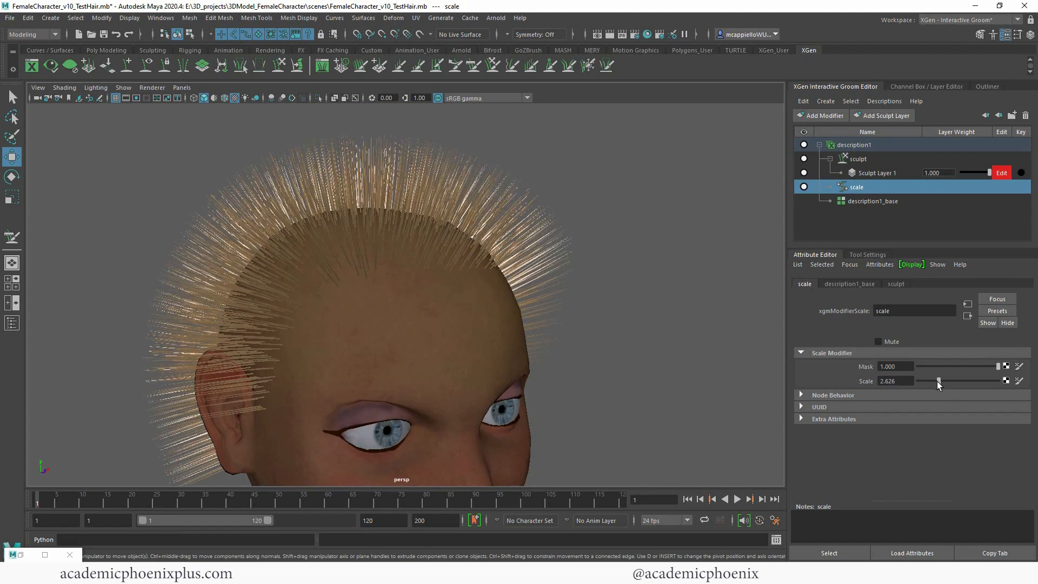
type("1.5")
key("Return")
left_click_drag(495, 276, 564, 265, "alt")
Step: Increase the hair density by setting the Density Multiplier of description1_base to 5
left_click(867, 202)
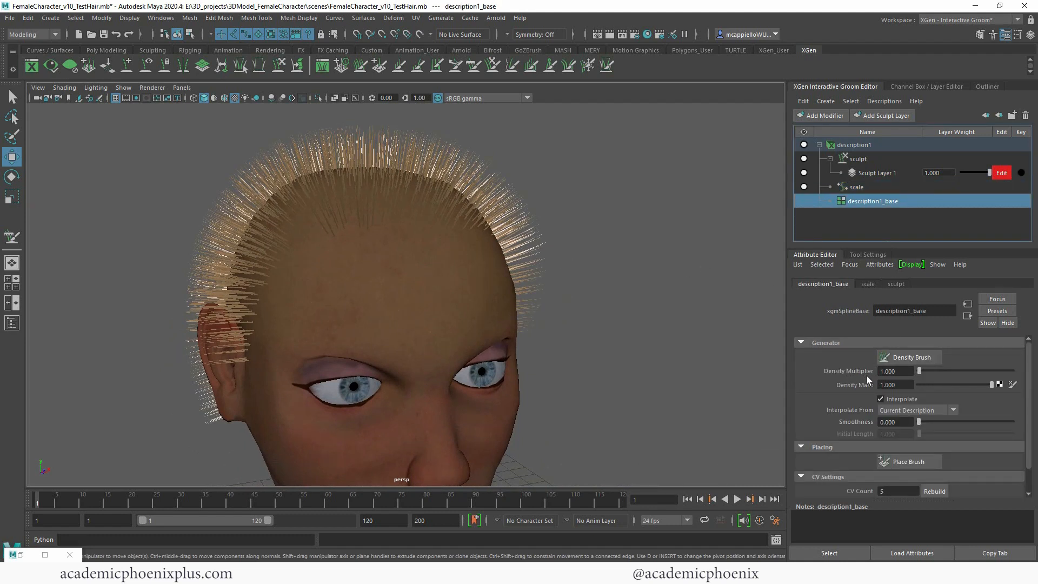
left_click_drag(908, 374, 874, 374)
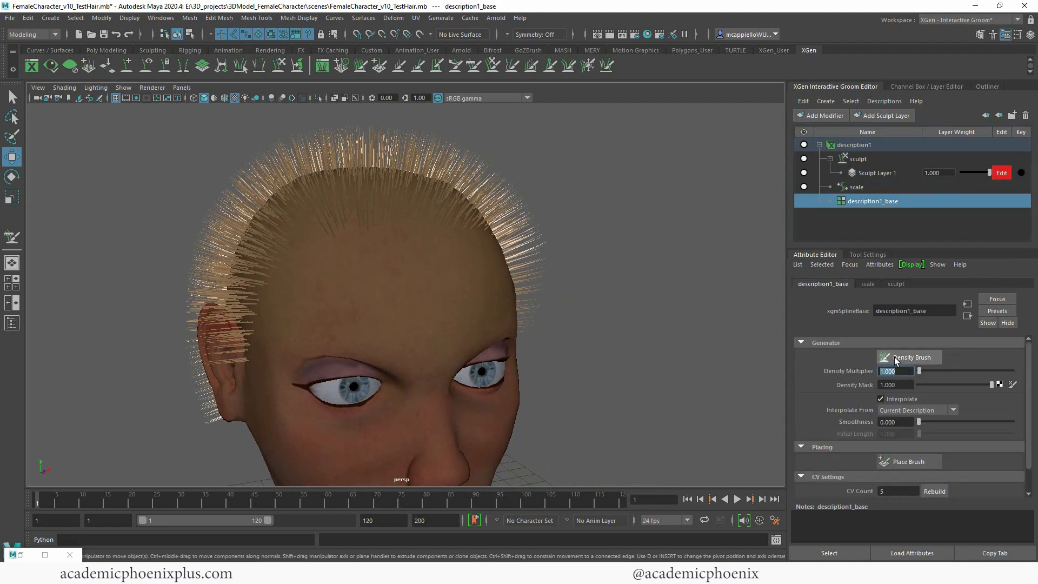
type("5")
key("Return")
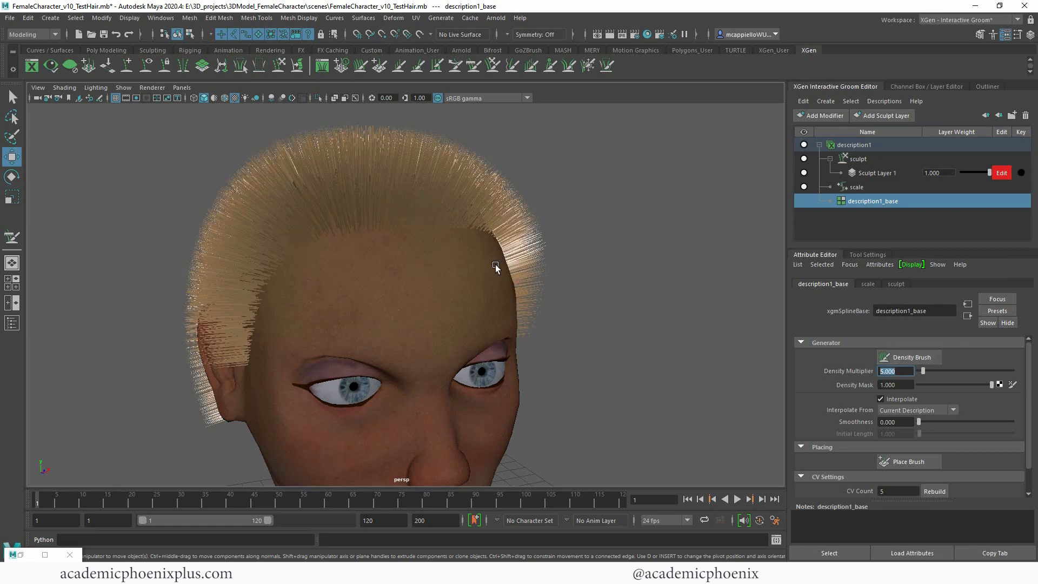
left_click_drag(495, 264, 312, 398, "alt")
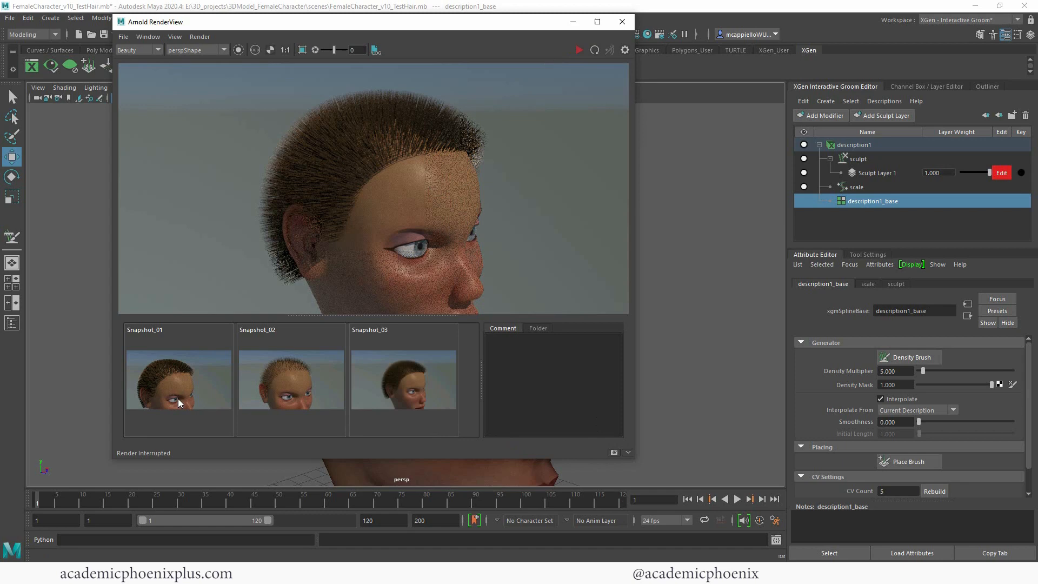
Step: Compare the Arnold render of the denser hair with the earlier snapshots, and inspect the hair around the head
left_click(178, 402)
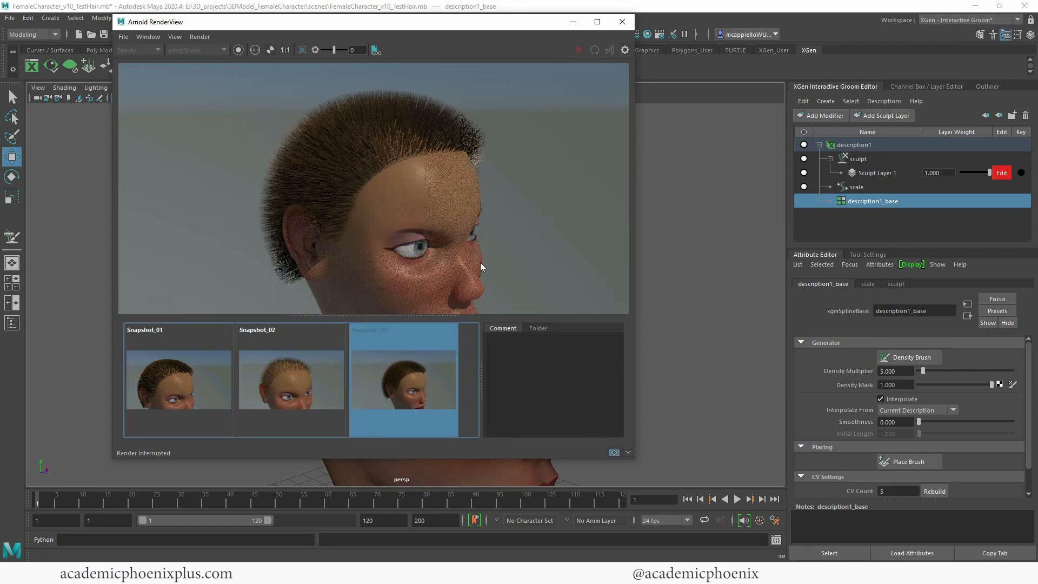
left_click(573, 22)
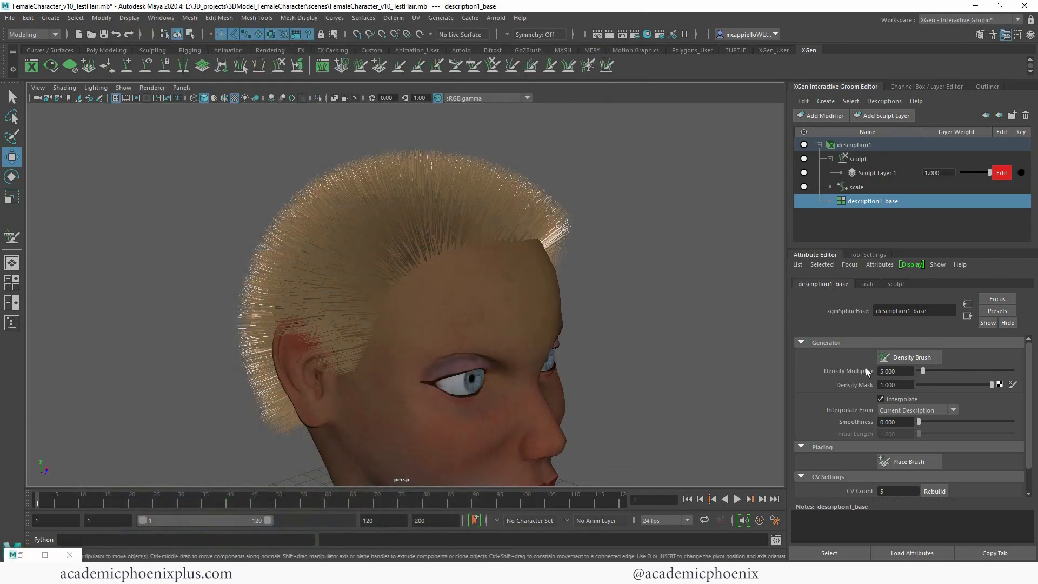
left_click_drag(624, 298, 649, 295, "alt")
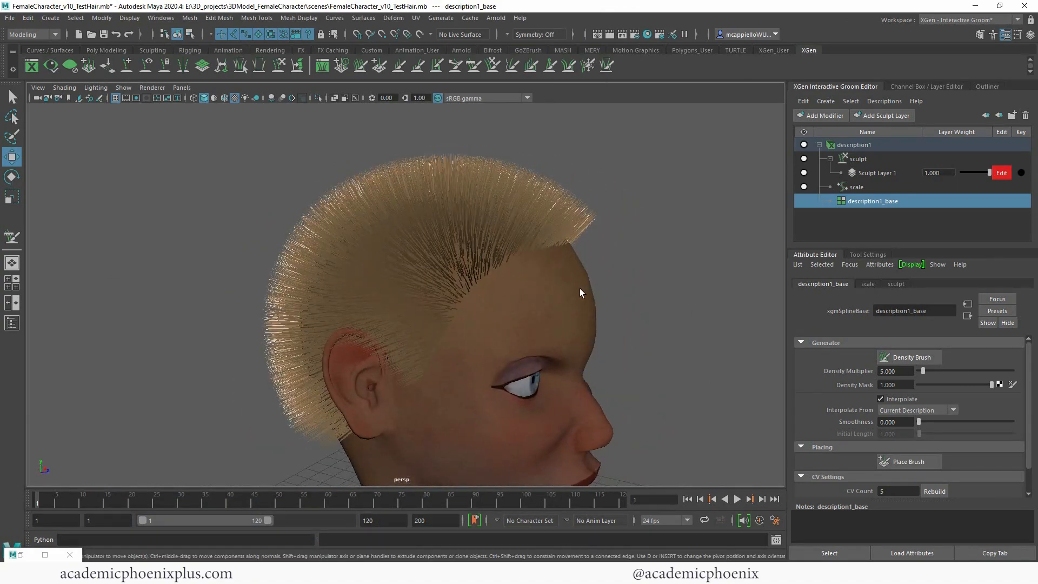
left_click_drag(579, 287, 611, 331, "alt")
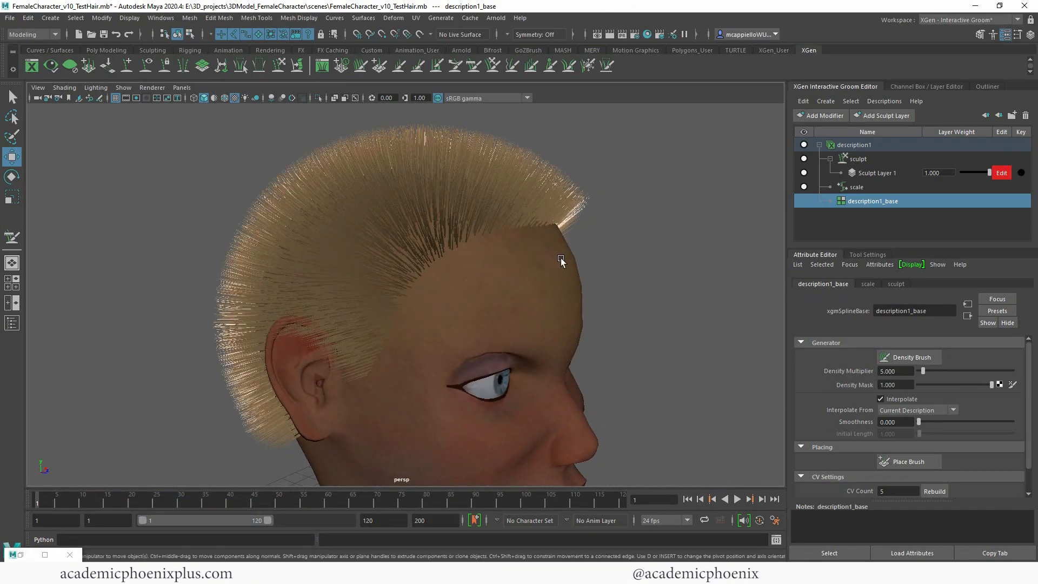
left_click_drag(560, 258, 549, 296, "alt")
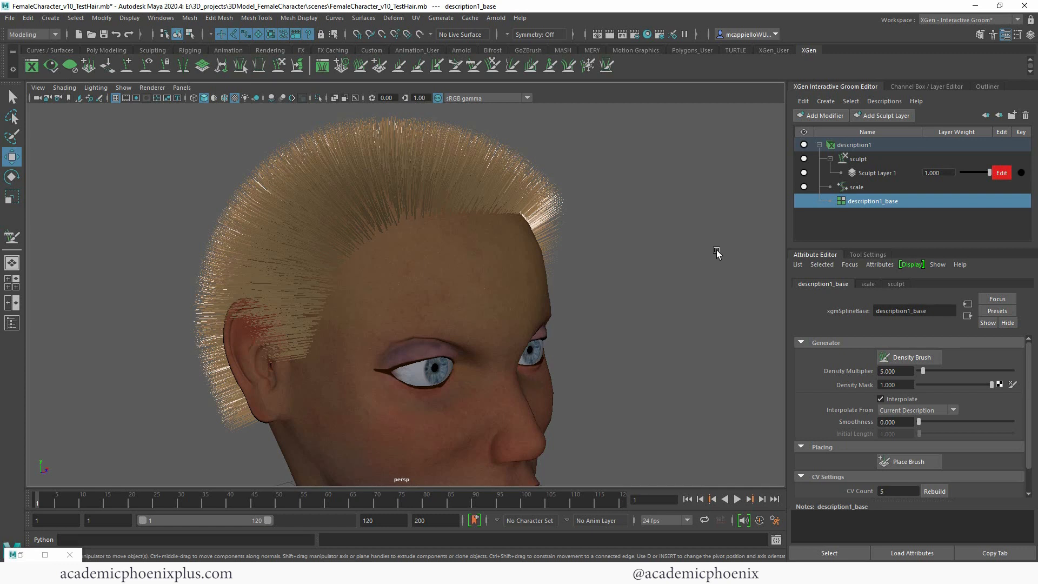
Step: Comb the hair on the side of the head with the Comb Brush on Sculpt Layer 1
left_click(865, 160)
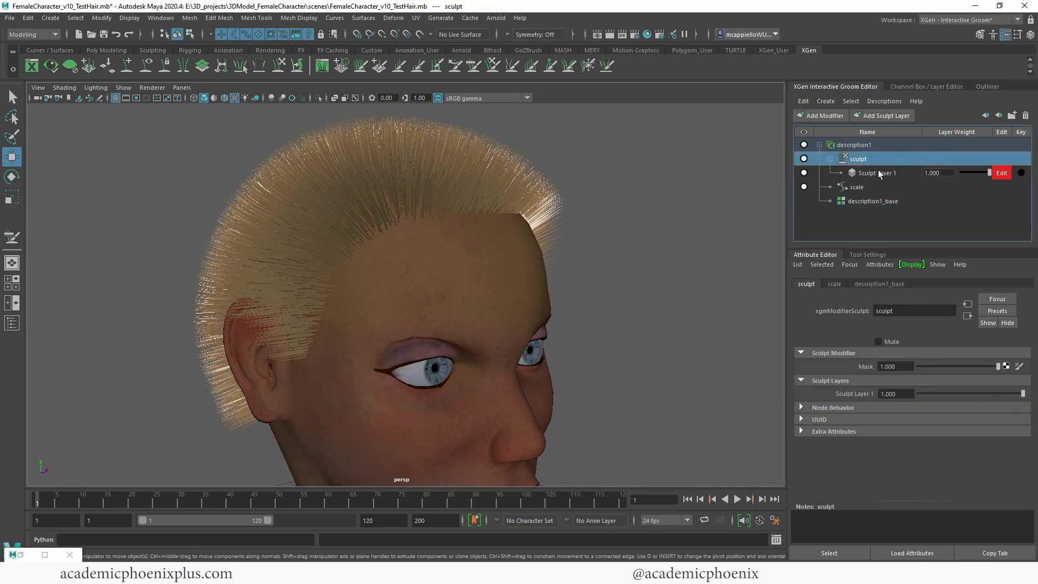
left_click(878, 172)
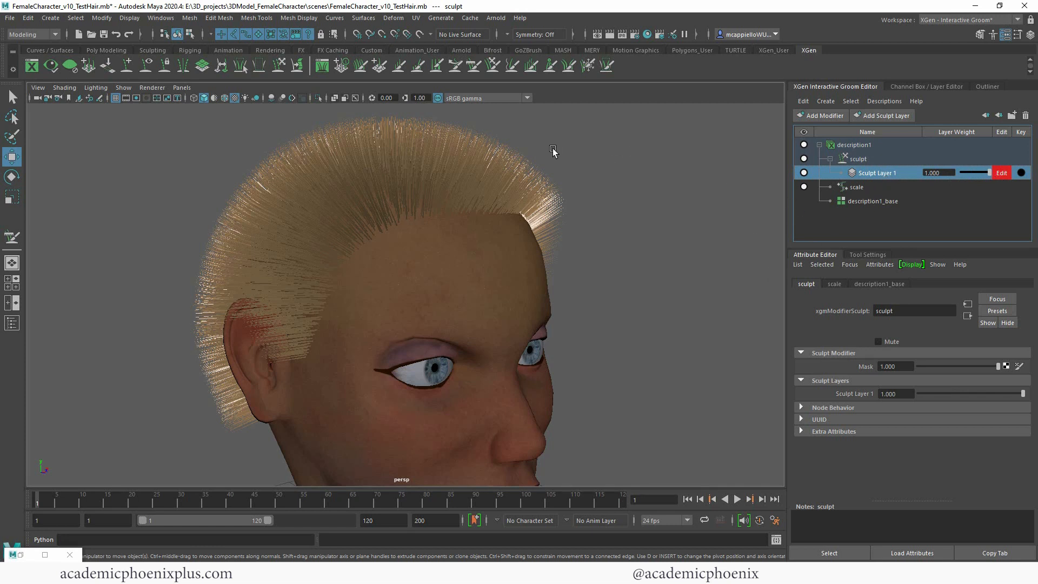
left_click(475, 67)
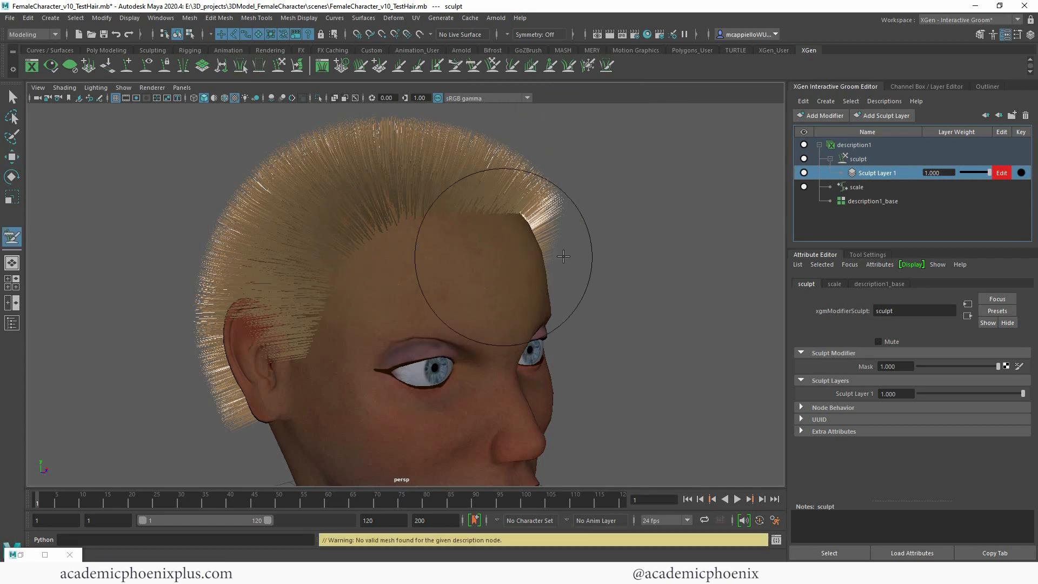
left_click_drag(645, 242, 406, 243, "alt")
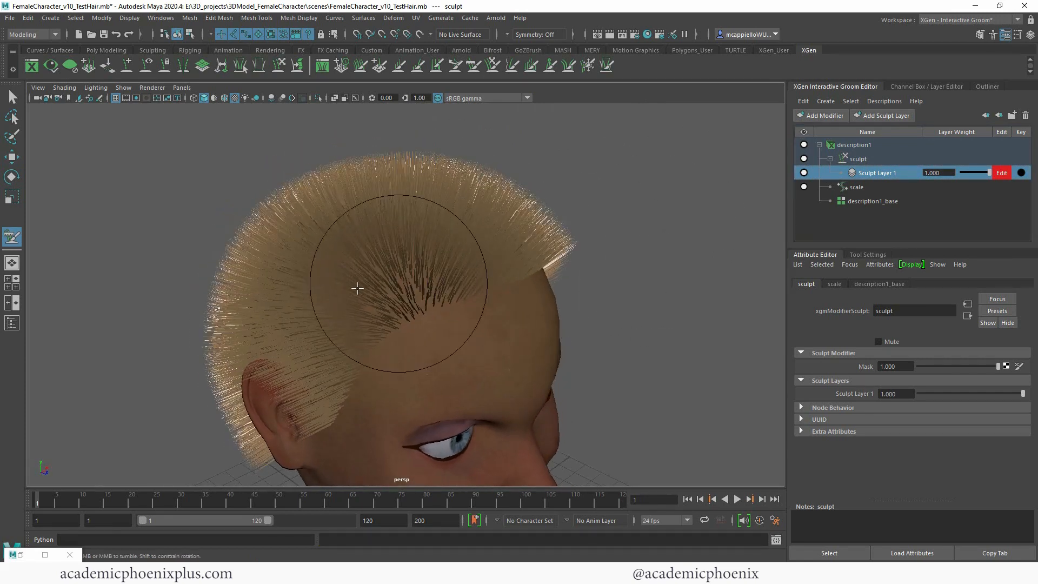
mouse_move(745, 267)
left_mouse_down("alt")
mouse_move(586, 277)
mouse_move(615, 271)
mouse_move(598, 290)
mouse_move(652, 287)
left_mouse_up("alt")
mouse_move(501, 285)
left_mouse_down()
mouse_move(402, 286)
mouse_move(352, 308)
mouse_move(332, 349)
left_mouse_up()
left_click_drag(644, 327, 715, 317, "alt")
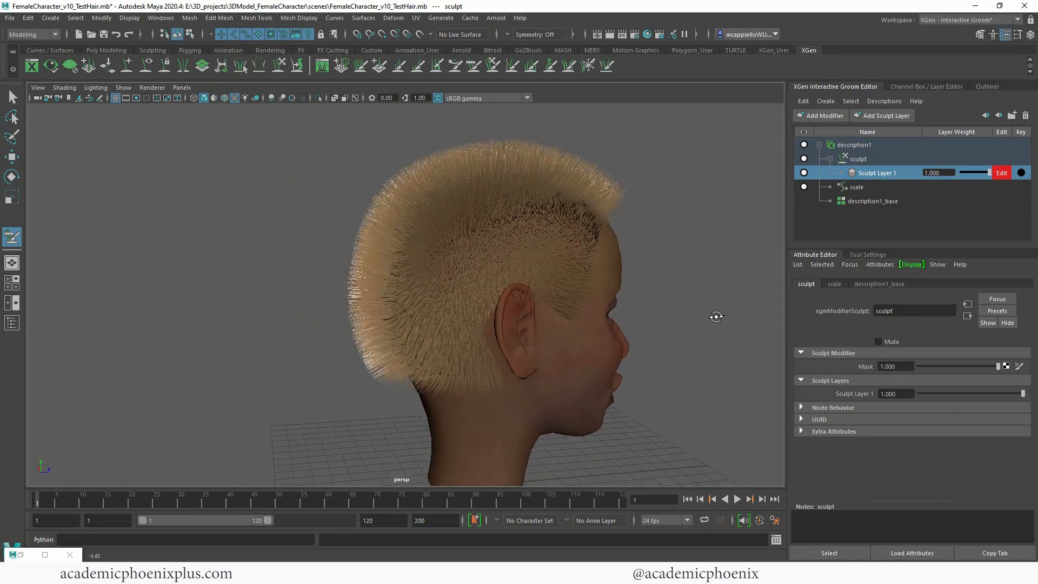
mouse_move(532, 266)
left_mouse_down()
mouse_move(460, 290)
mouse_move(423, 349)
mouse_move(501, 395)
left_mouse_up()
mouse_move(669, 367)
left_mouse_down("alt")
mouse_move(603, 363)
mouse_move(618, 367)
mouse_move(736, 298)
left_mouse_up("alt")
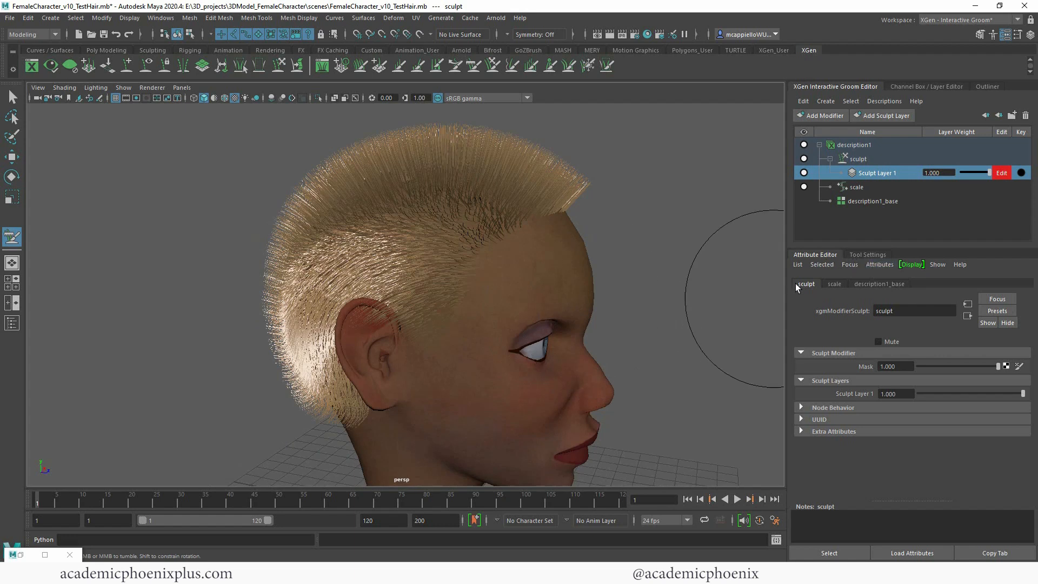
Step: Reset the Comb Brush to its default settings, with Size 40 and Strength 50
left_click(863, 255)
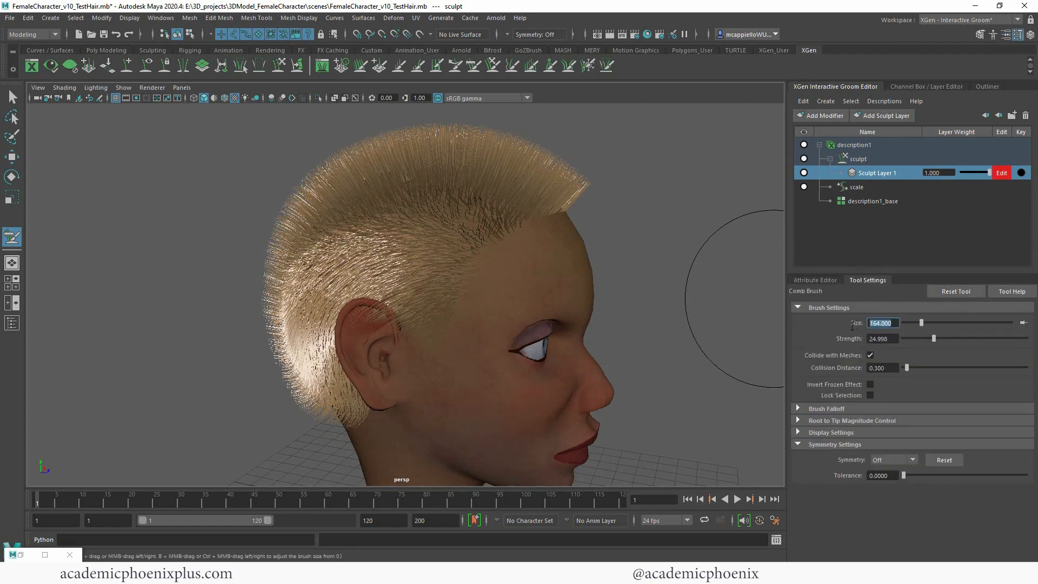
key("Tab")
left_click(948, 292)
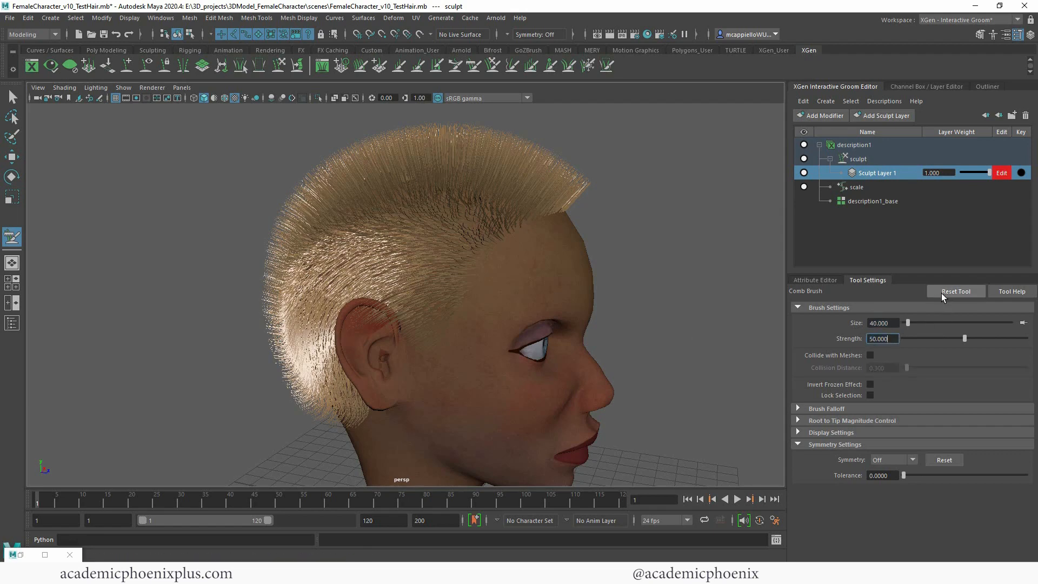
Step: Comb the sideburn hair in front of the ear downward and backward on Sculpt Layer 1
middle_click_drag(545, 250, 492, 299, "alt")
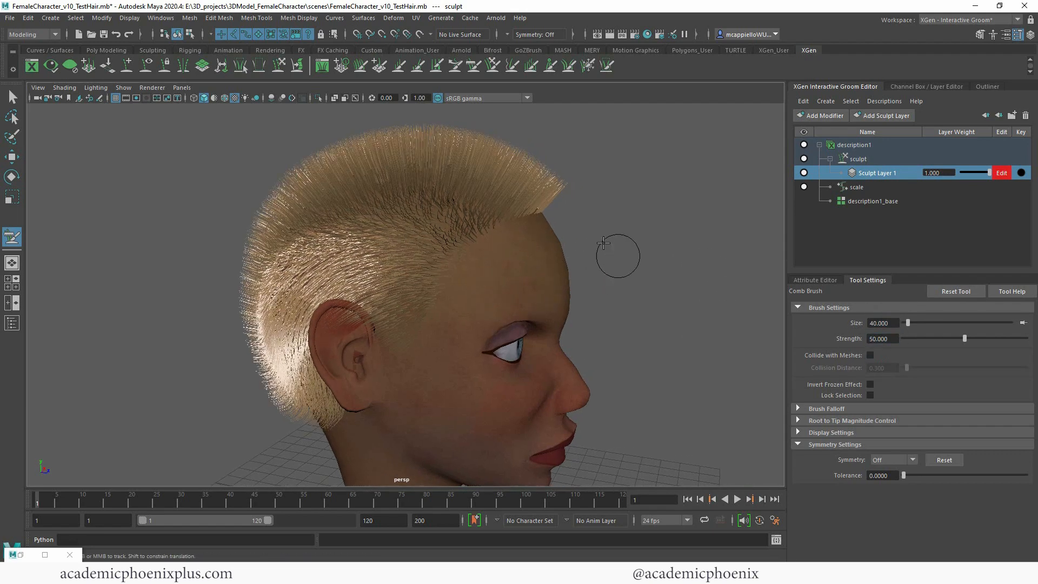
mouse_move(625, 253)
left_mouse_down("alt")
mouse_move(654, 253)
mouse_move(494, 287)
left_mouse_up("alt")
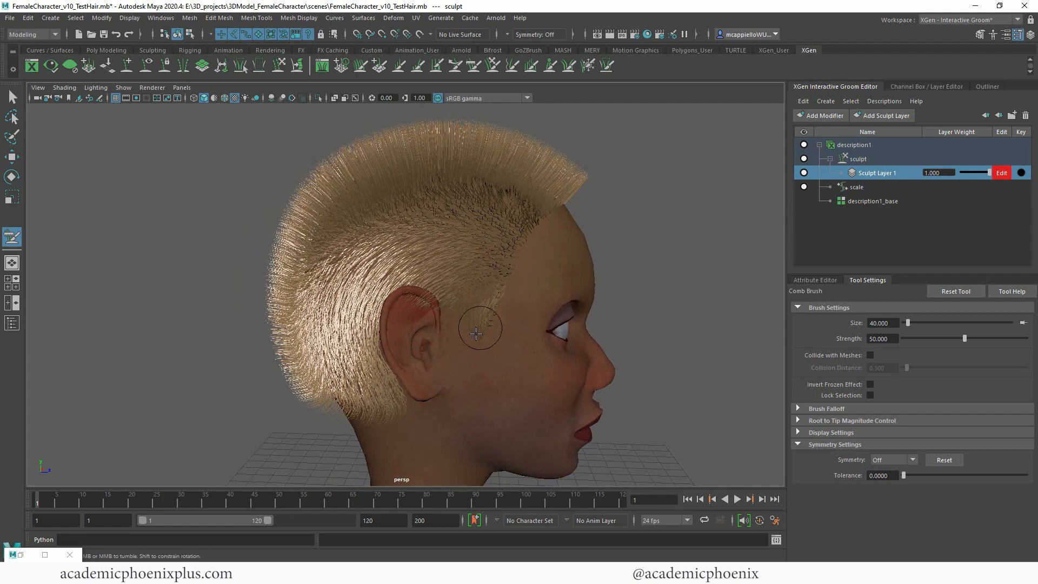
left_click_drag(467, 331, 464, 326)
left_click_drag(457, 279, 446, 317)
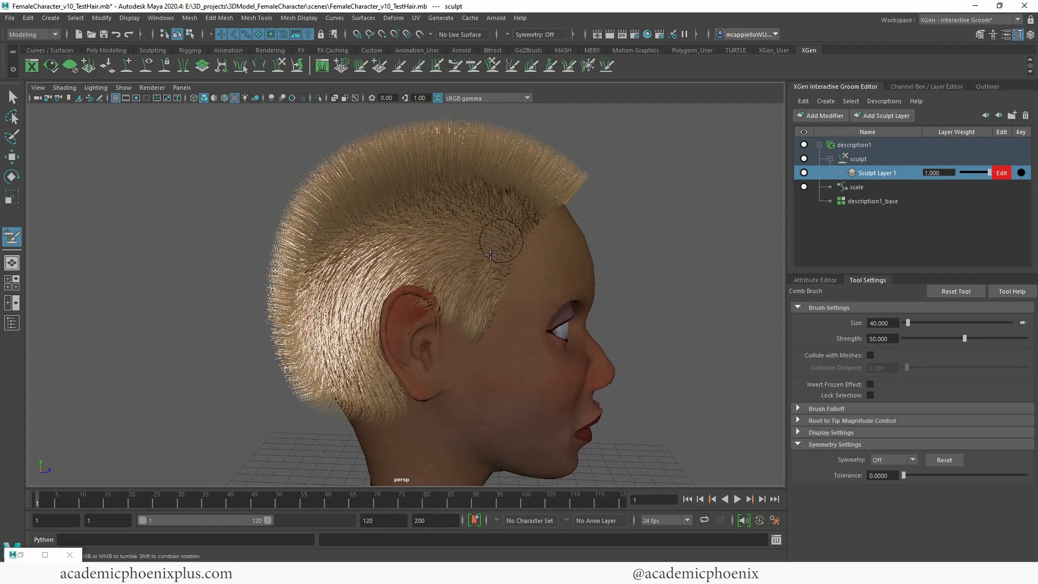
Step: Try combing the hair from the temple back over the ear with the smaller Comb Brush
mouse_move(501, 242)
left_mouse_down()
mouse_move(473, 287)
mouse_move(426, 268)
mouse_move(435, 276)
left_mouse_up()
left_click_drag(514, 222, 395, 260)
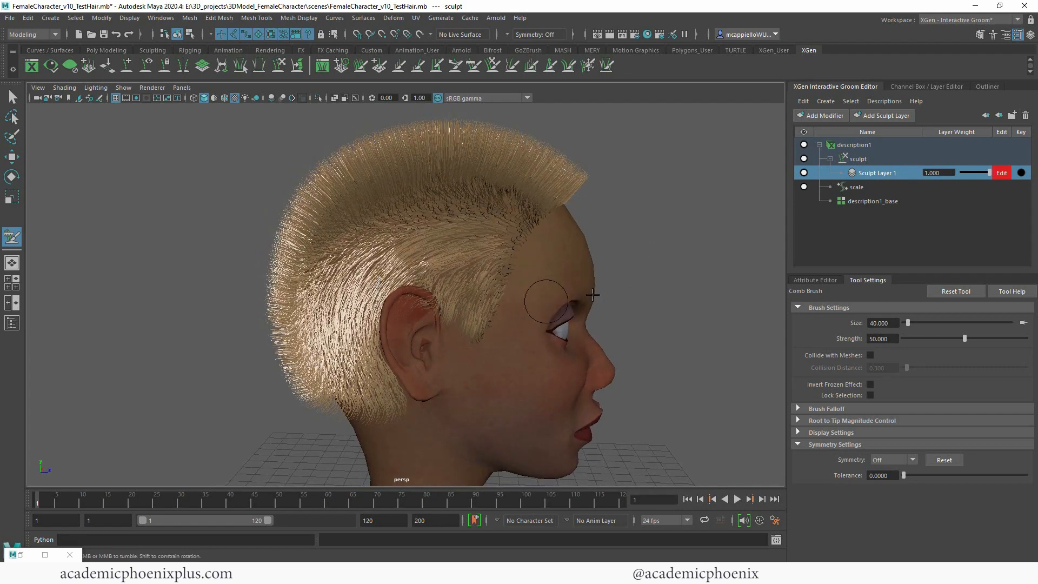
left_click_drag(612, 285, 557, 280, "alt")
mouse_move(508, 259)
left_mouse_down()
mouse_move(443, 367)
mouse_move(446, 394)
left_mouse_up()
mouse_move(681, 264)
left_mouse_down("alt")
mouse_move(556, 261)
mouse_move(605, 267)
mouse_move(534, 282)
mouse_move(600, 289)
mouse_move(538, 324)
mouse_move(468, 314)
mouse_move(563, 313)
mouse_move(533, 301)
mouse_move(572, 313)
mouse_move(599, 339)
mouse_move(633, 342)
left_mouse_up("alt")
Step: Undo the last three comb strokes on the side hair
key("ctrl+z")
key("ctrl+z")
key("ctrl+z")
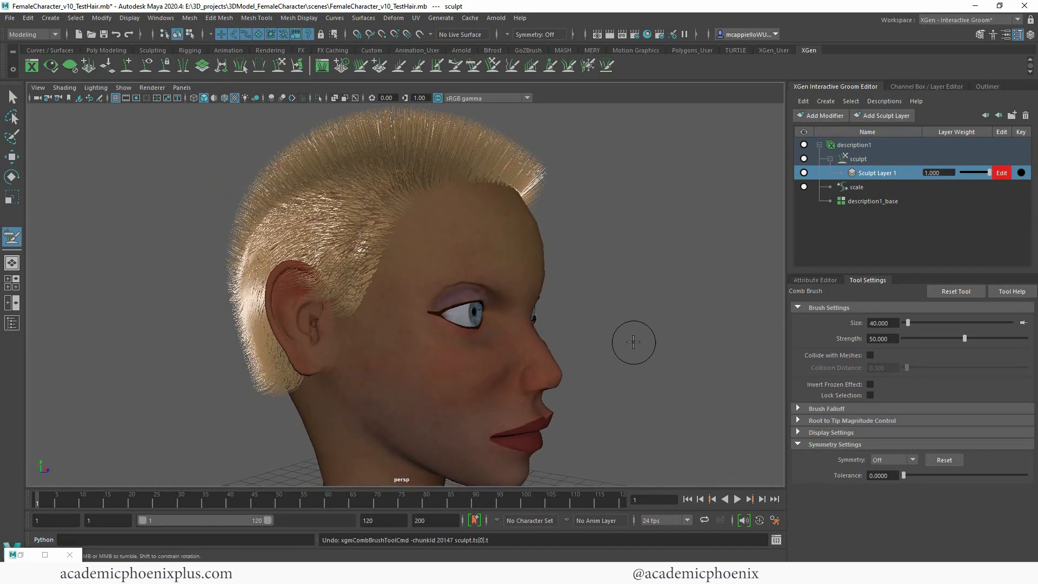
Step: Undo the remaining comb strokes on the side and back hair
key("ctrl+z")
key("ctrl+z")
key("ctrl+z")
key("ctrl+z")
key("ctrl+z")
key("ctrl+z")
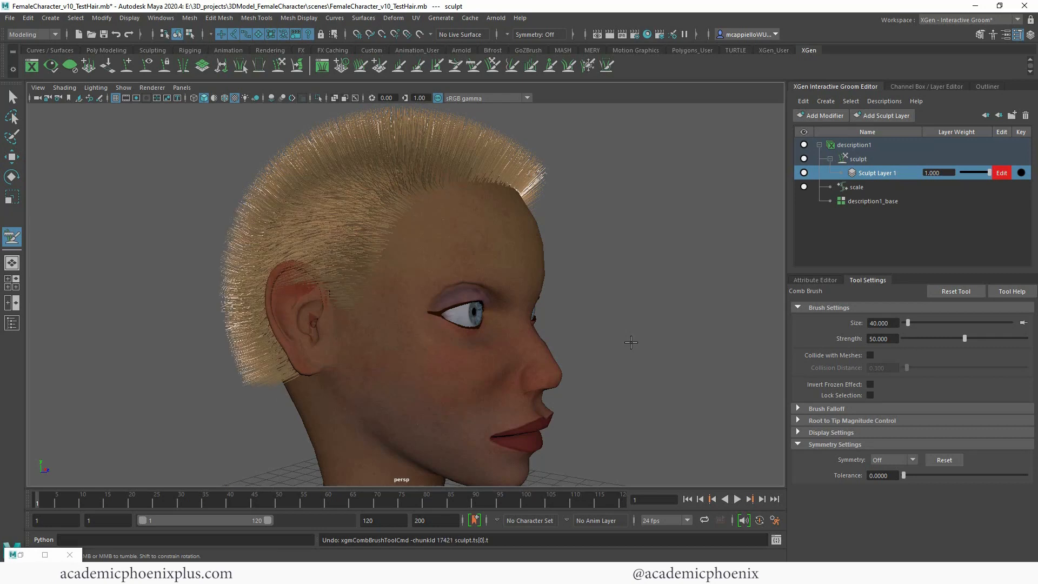
key("ctrl+z")
left_click_drag(628, 341, 645, 341, "alt")
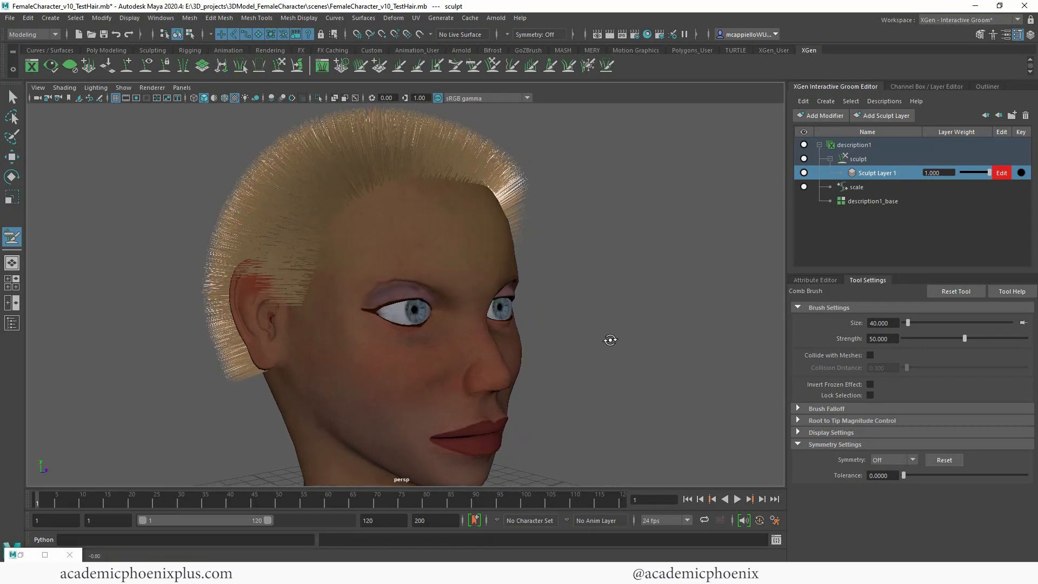
Step: Set the Comb Brush symmetry to Object X and comb the hair above the ear backward
left_click(887, 459)
left_click(887, 484)
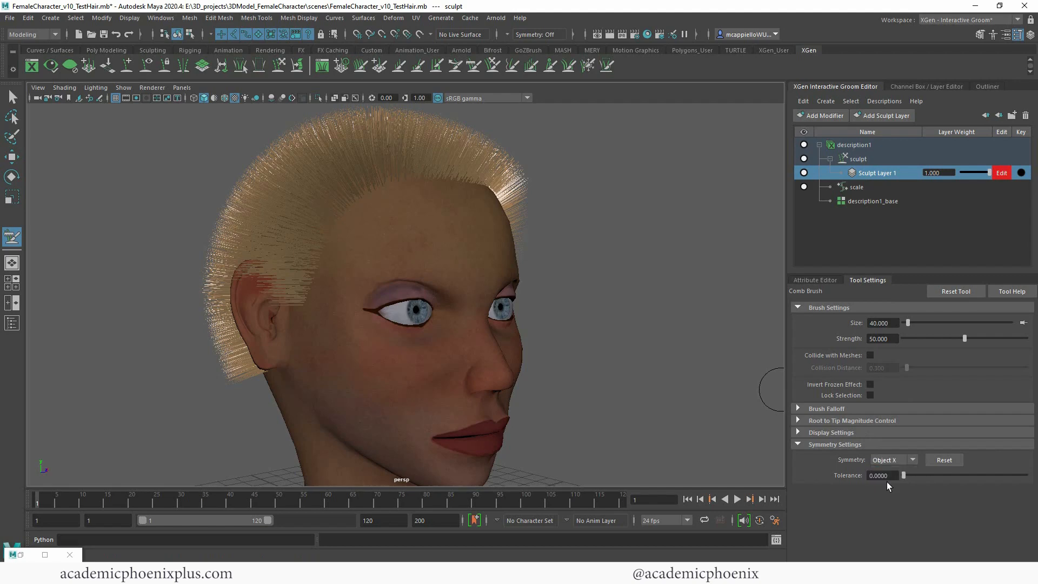
left_click_drag(535, 387, 24, 457, "alt")
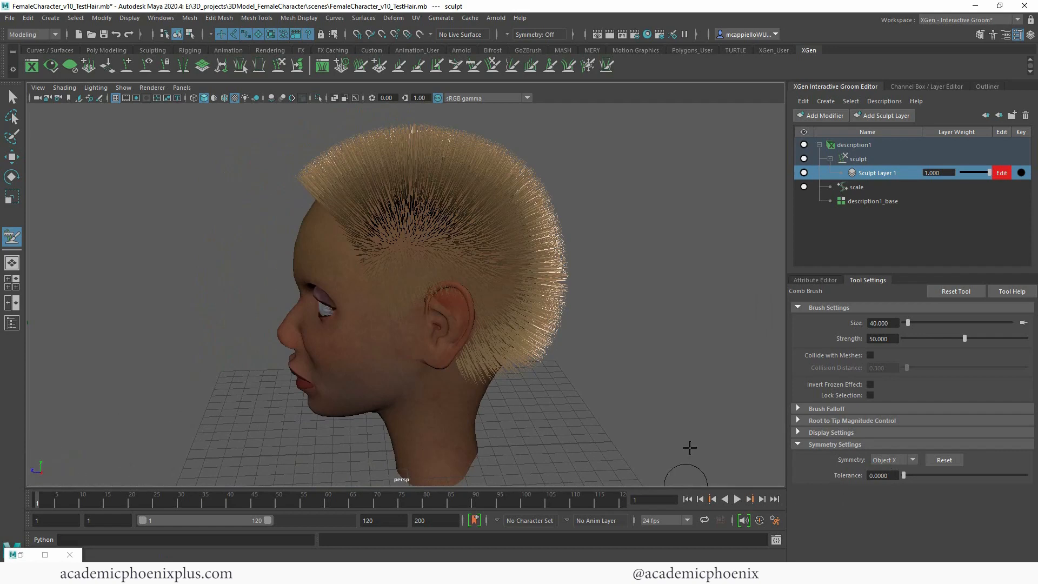
left_click_drag(690, 448, 691, 374, "alt")
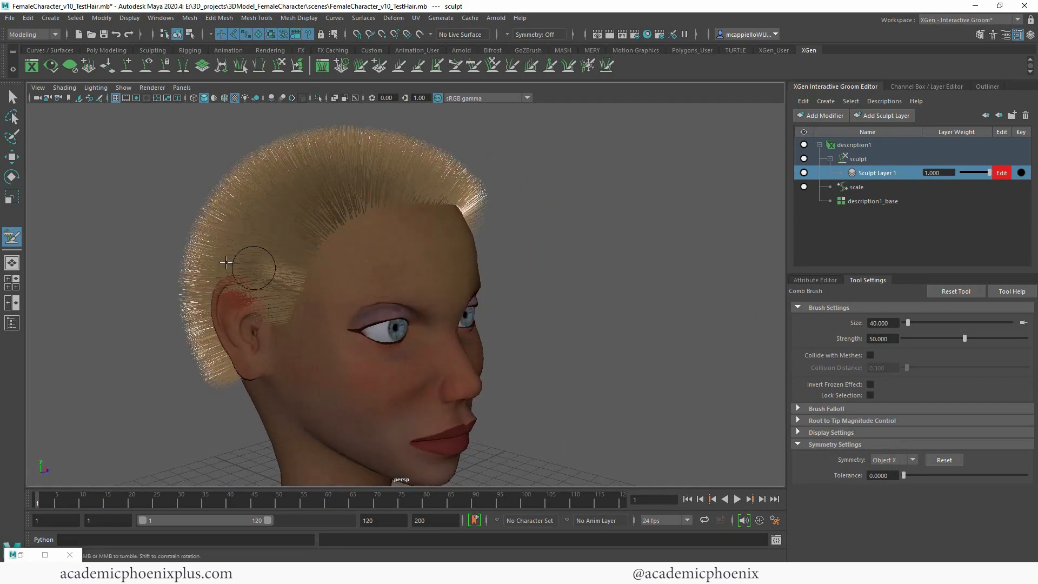
mouse_move(533, 310)
left_mouse_down("alt")
mouse_move(470, 303)
mouse_move(443, 313)
mouse_move(626, 318)
mouse_move(625, 342)
left_mouse_up("alt")
scroll(609, 329, "up", 3)
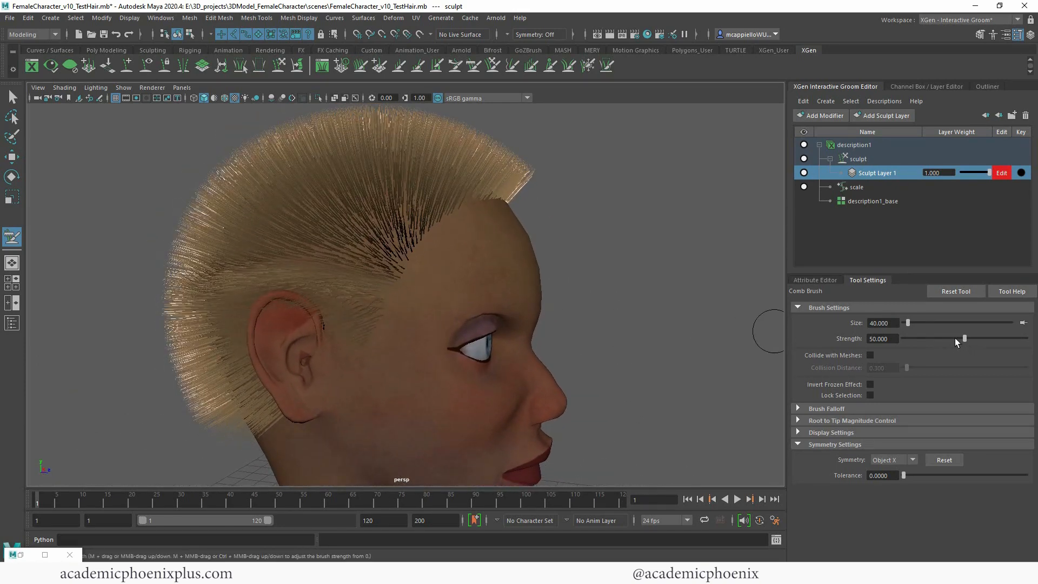
Step: Set the Comb Brush strength to 25 and comb the sideburn hair in front of the ear downward
left_click_drag(882, 339, 811, 329)
type("25")
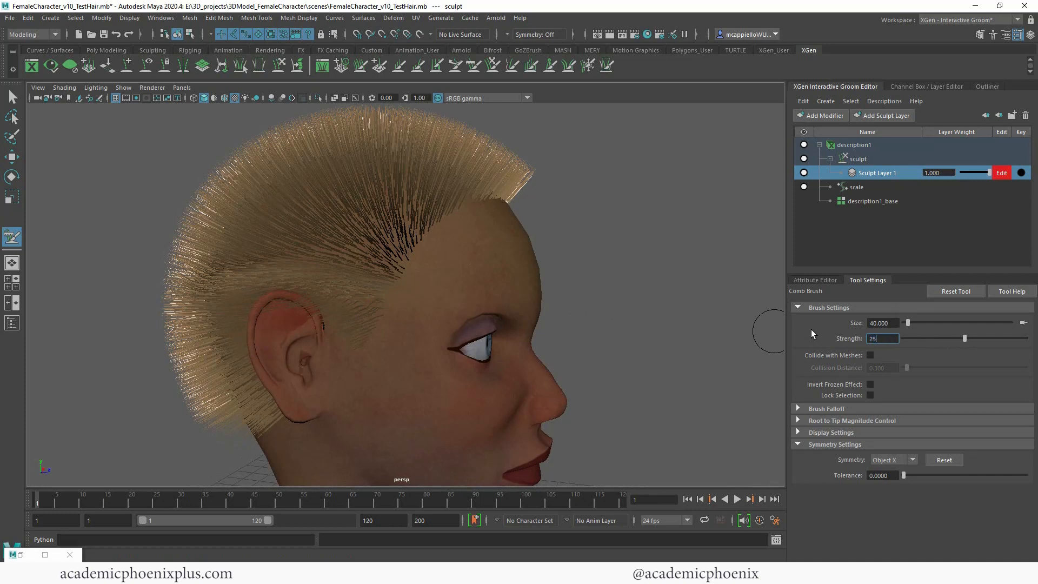
key("Return")
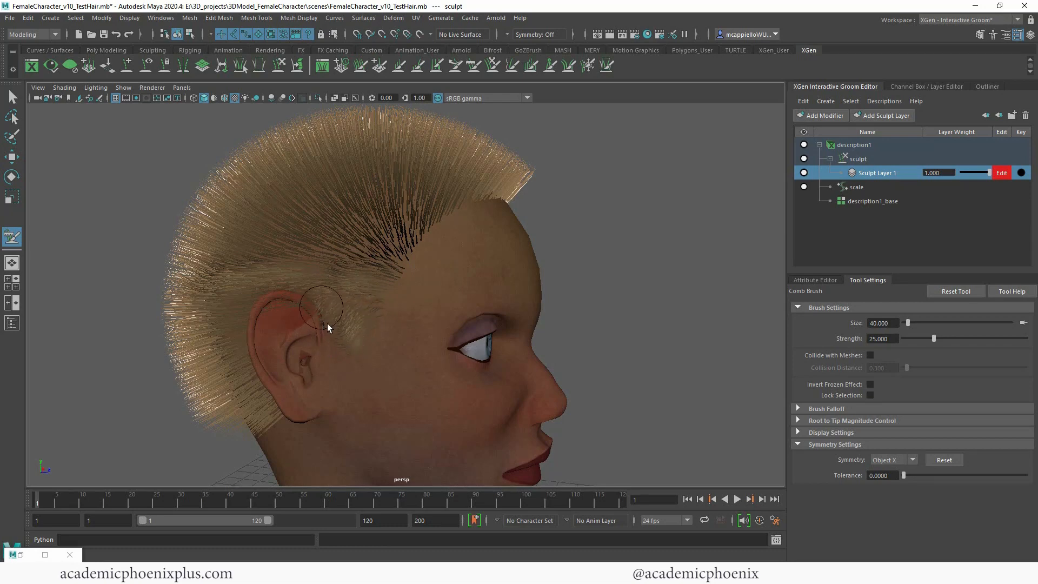
left_click_drag(611, 301, 710, 319, "alt")
Step: Enlarge the Comb Brush to size 161 and comb the side hair back from the temple
left_click_drag(909, 322, 915, 322)
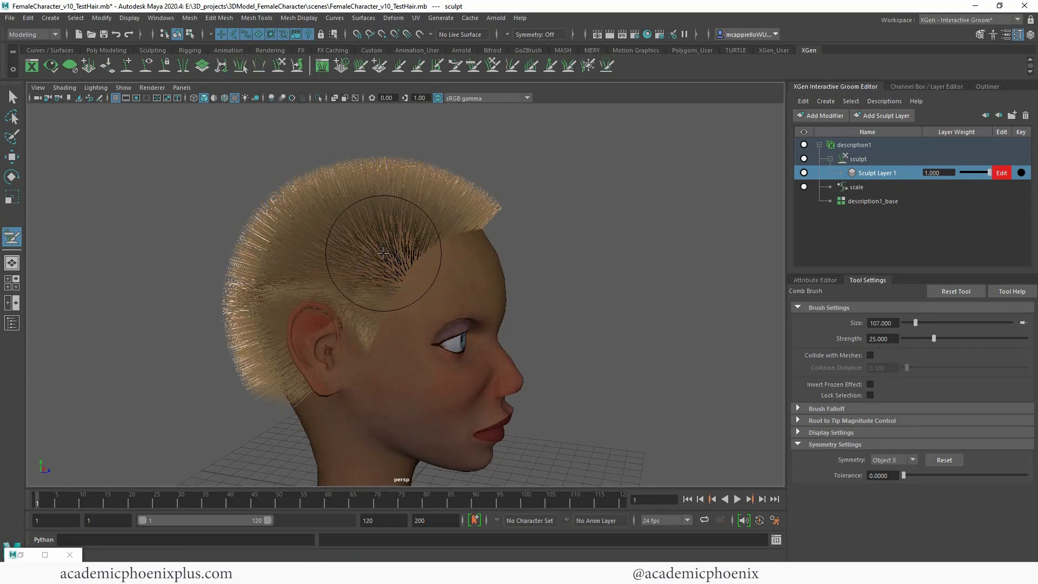
key("b")
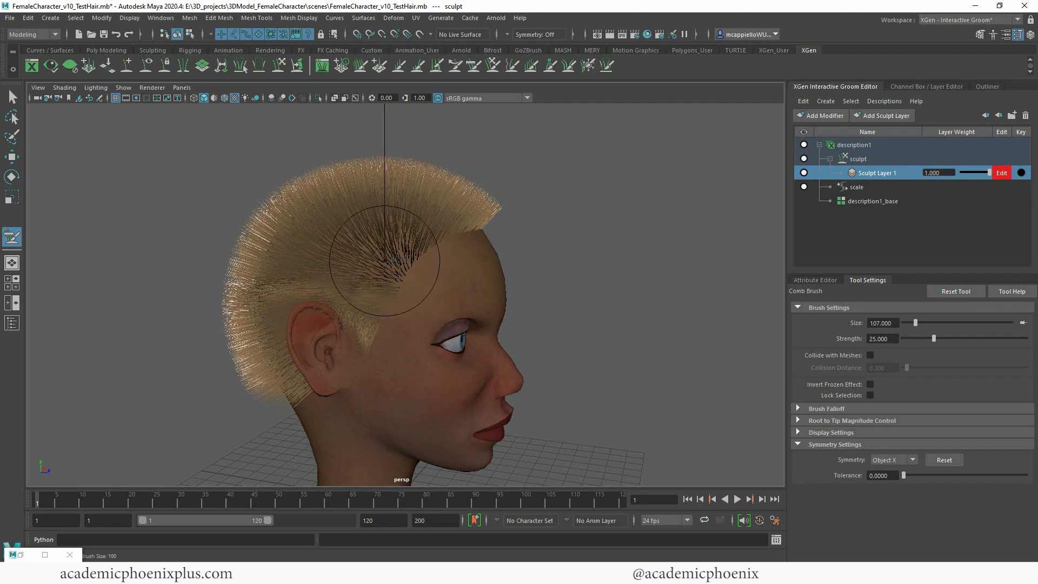
mouse_move(384, 261)
left_mouse_down()
mouse_move(483, 260)
mouse_move(327, 260)
mouse_move(535, 261)
mouse_move(410, 261)
mouse_move(477, 261)
left_mouse_up()
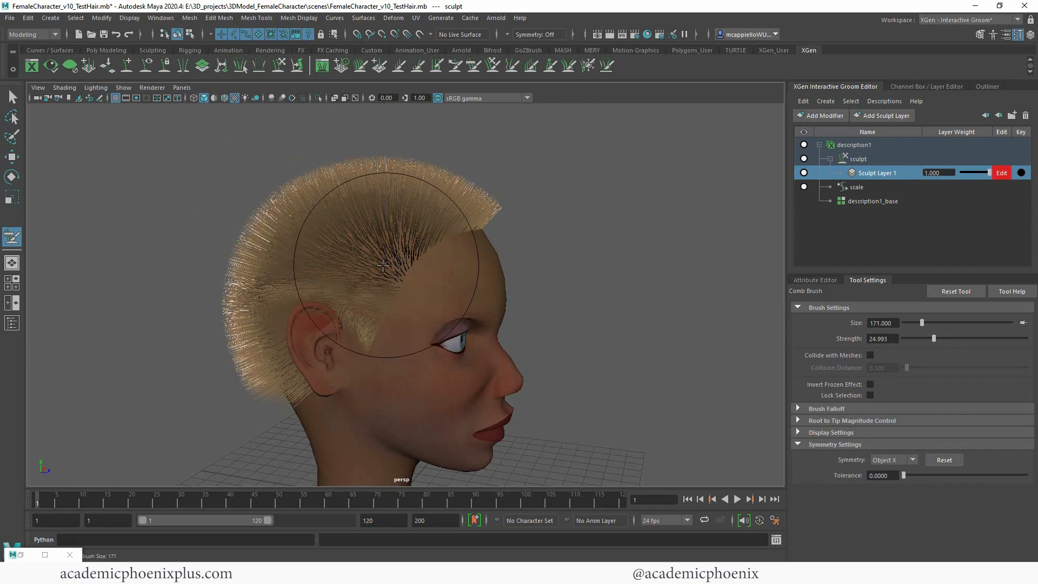
mouse_move(380, 268)
left_mouse_down()
mouse_move(288, 269)
mouse_move(375, 268)
left_mouse_up()
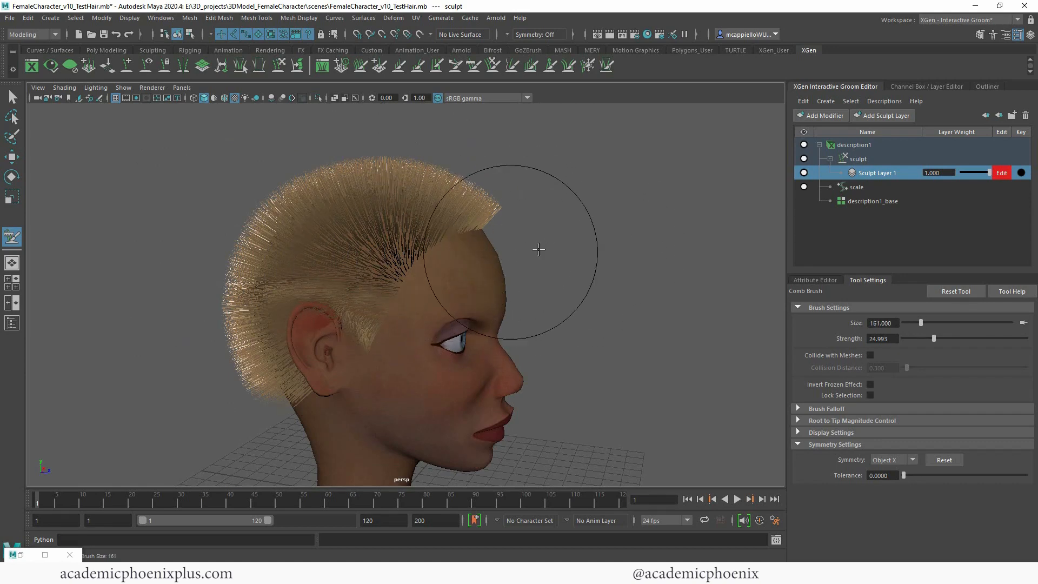
mouse_move(466, 272)
left_mouse_down("alt")
mouse_move(483, 287)
mouse_move(371, 306)
mouse_move(382, 324)
mouse_move(642, 303)
left_mouse_up("alt")
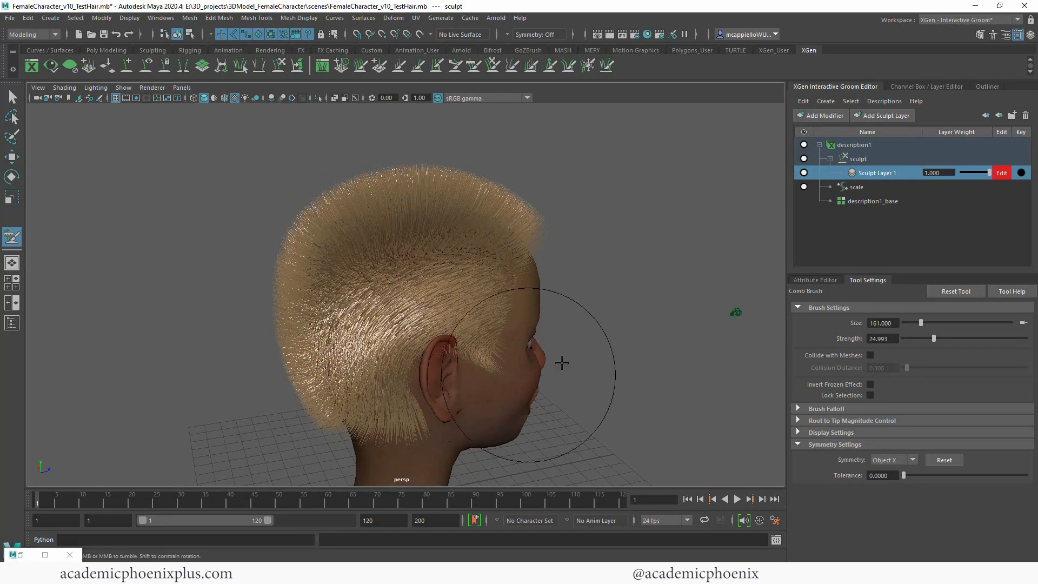
left_click_drag(561, 362, 644, 323, "alt")
Step: Try combing the hair at the back of the head downward without mesh collision, and undo those strokes
left_click_drag(458, 271, 436, 344)
left_click_drag(399, 289, 432, 350)
left_click_drag(502, 369, 514, 364, "alt")
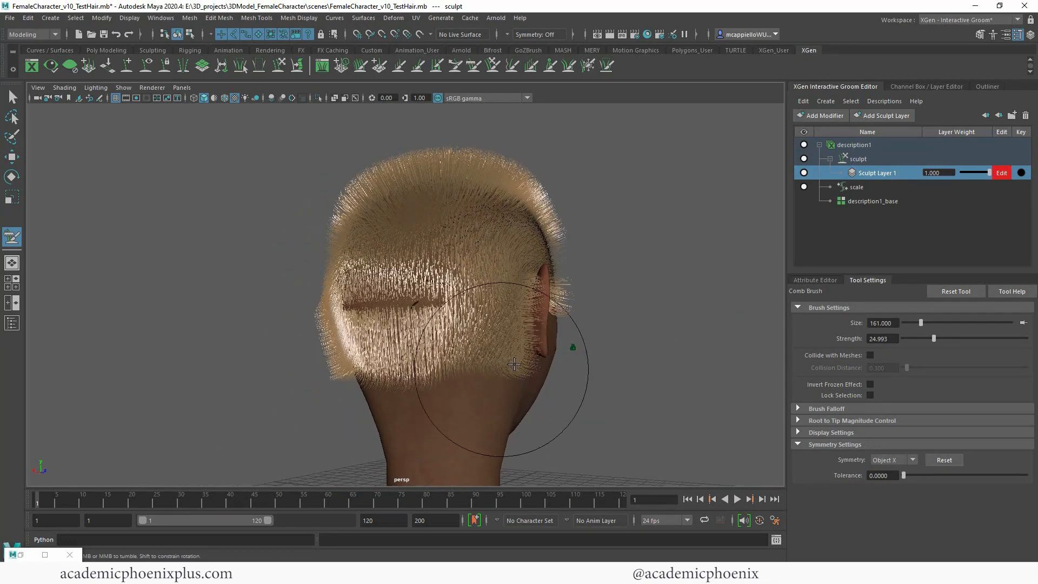
mouse_move(572, 348)
left_mouse_down("alt")
mouse_move(669, 287)
mouse_move(606, 298)
mouse_move(609, 317)
mouse_move(628, 280)
left_mouse_up("alt")
right_click_drag(628, 281, 649, 292, "alt")
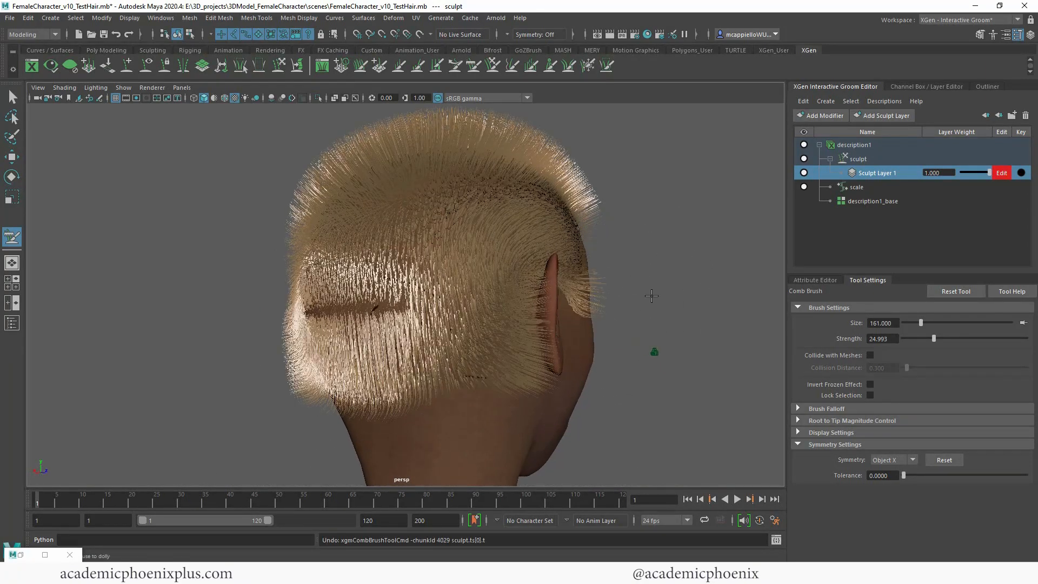
key("ctrl+z")
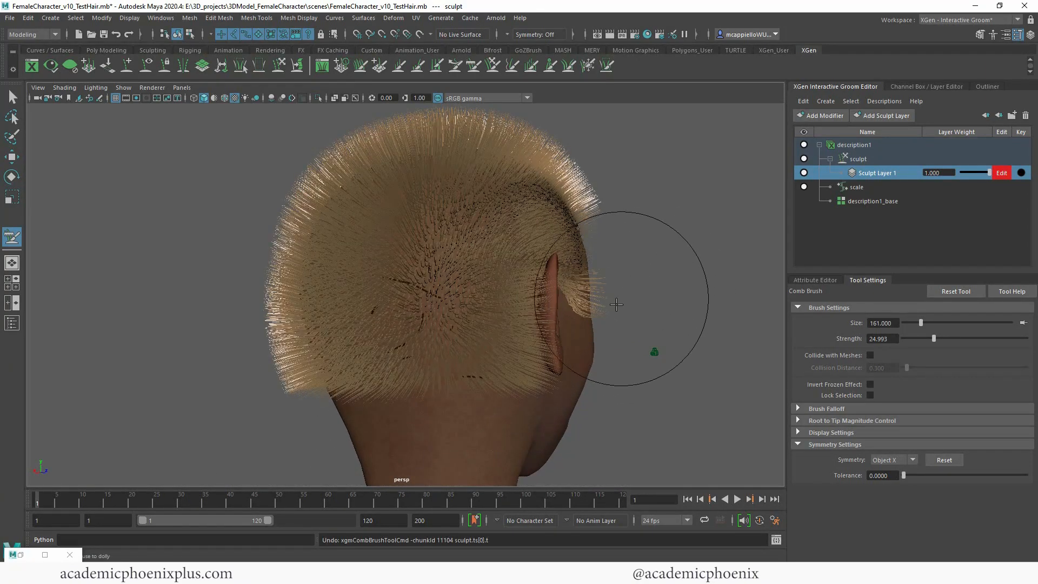
Step: Enable Collide with Meshes for the Comb Brush and comb the hair on the back of the head downward
left_click(870, 355)
left_click_drag(766, 382, 683, 360, "alt")
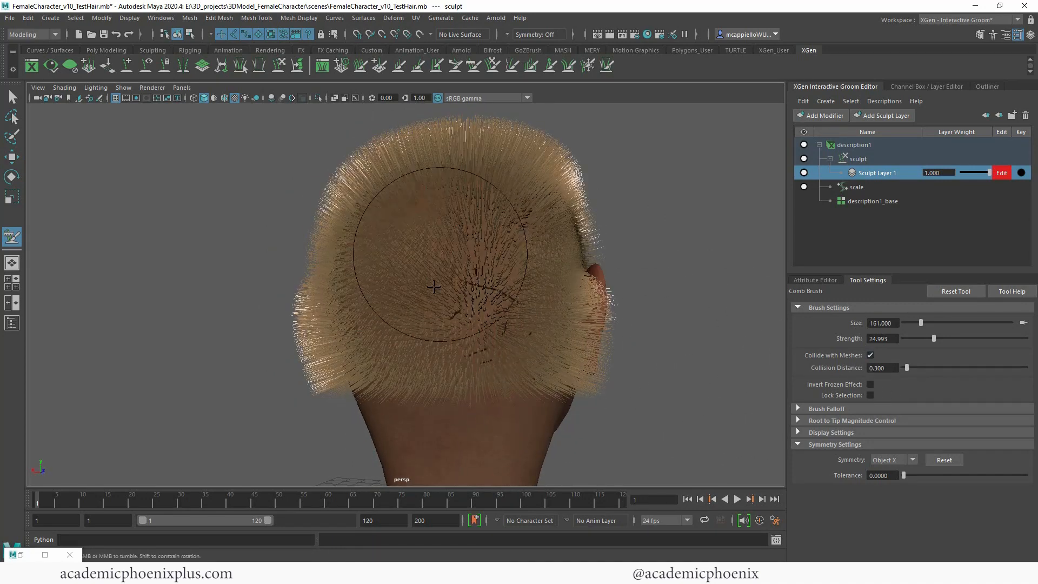
left_click_drag(562, 238, 634, 308, "alt")
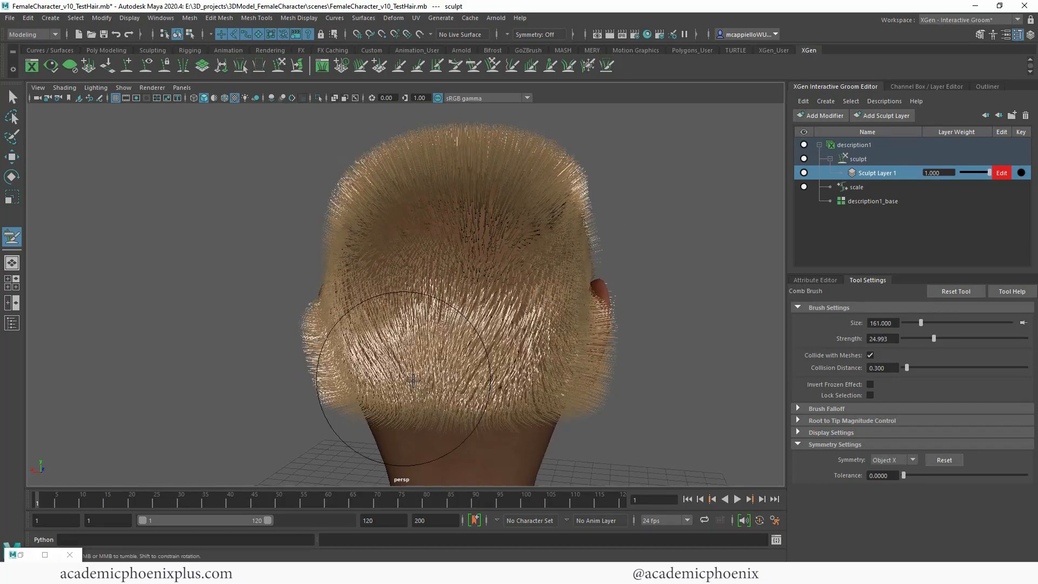
left_click_drag(413, 380, 706, 361, "alt")
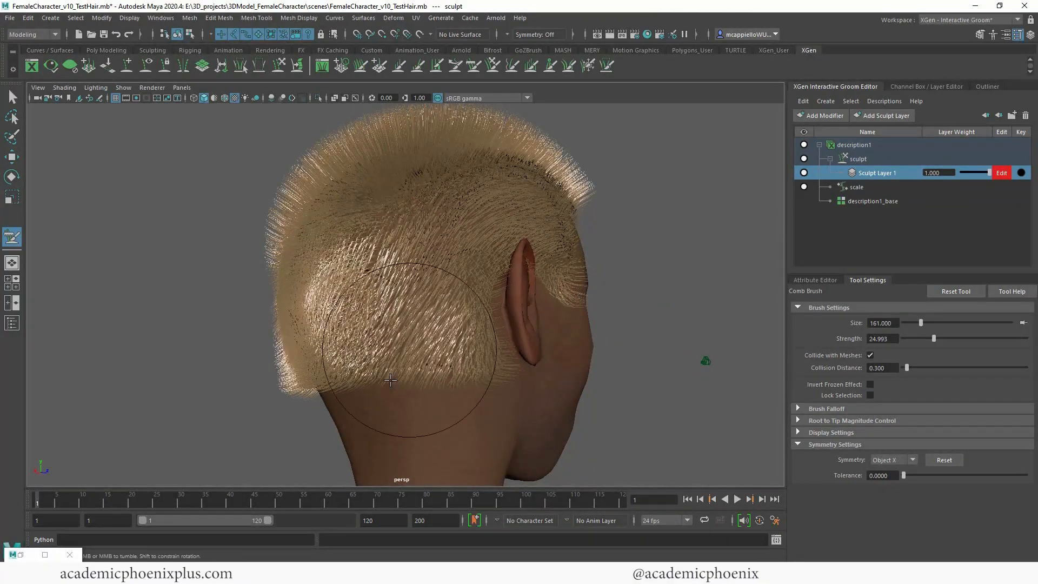
Step: Comb the crown and back hair flat against the head, down toward the neckline on both sides
left_click_drag(390, 380, 432, 324, "alt")
mouse_move(621, 308)
left_mouse_down("alt")
mouse_move(552, 289)
mouse_move(319, 393)
left_mouse_up("alt")
mouse_move(511, 289)
left_mouse_down("alt")
mouse_move(519, 324)
mouse_move(440, 328)
left_mouse_up("alt")
mouse_move(517, 334)
left_mouse_down()
mouse_move(259, 280)
mouse_move(563, 324)
mouse_move(614, 266)
mouse_move(610, 333)
mouse_move(686, 303)
left_mouse_up()
mouse_move(573, 346)
left_mouse_down()
mouse_move(422, 427)
mouse_move(319, 405)
left_mouse_up()
left_click_drag(503, 310, 402, 400)
left_click_drag(550, 382, 647, 382, "alt")
left_click_drag(389, 385, 541, 399)
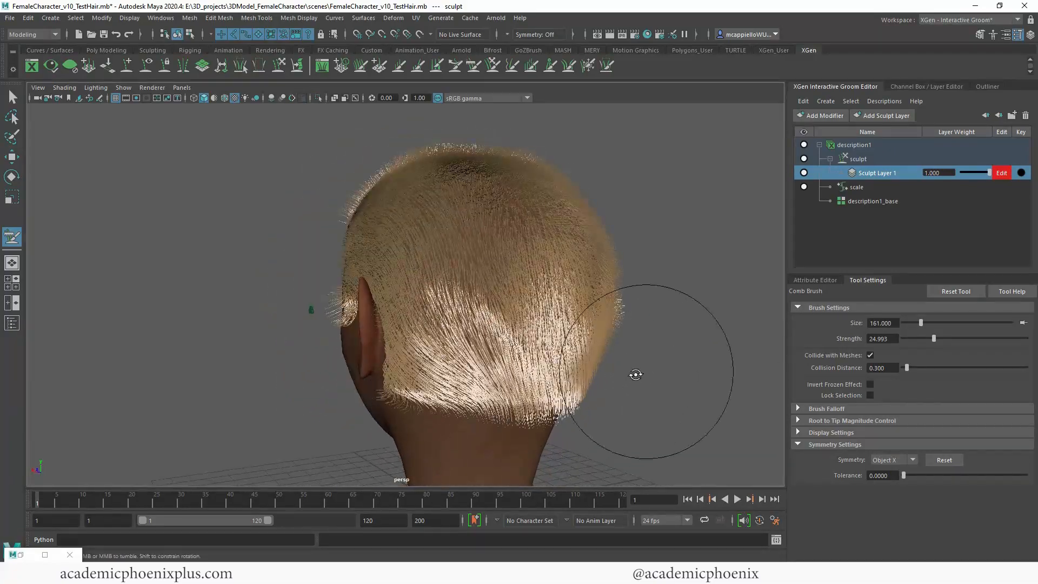
Step: Comb the hair on the right side of the head backward and down behind the ear
left_click_drag(635, 374, 641, 330, "alt")
left_click_drag(535, 278, 396, 325)
left_click_drag(486, 335, 604, 270, "alt")
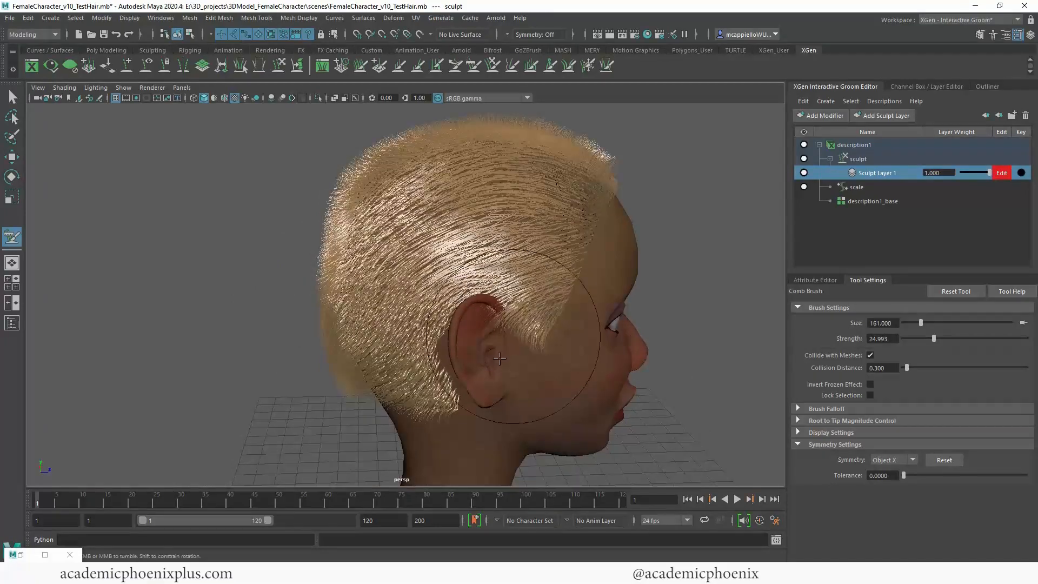
left_click_drag(484, 277, 432, 359)
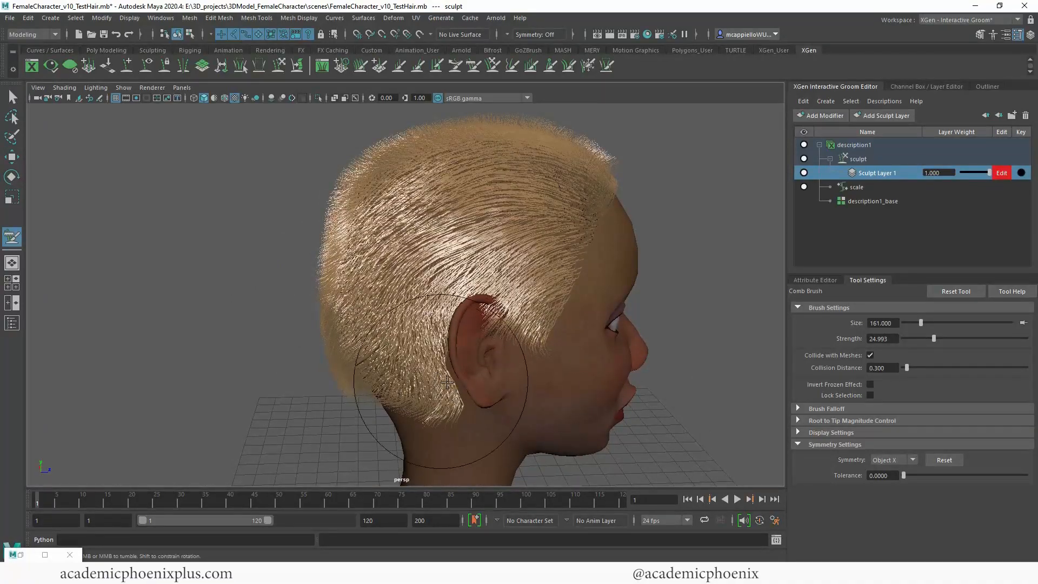
Step: Comb the top and temple hair back flat along the head and reduce the Comb Brush size to 62
left_click_drag(657, 324, 630, 373, "alt")
mouse_move(605, 254)
left_mouse_down()
mouse_move(368, 296)
mouse_move(324, 349)
left_mouse_up()
left_click_drag(294, 385, 404, 354, "alt")
mouse_move(524, 195)
left_mouse_down()
mouse_move(394, 330)
mouse_move(500, 341)
left_mouse_up()
mouse_move(313, 216)
left_mouse_down()
mouse_move(418, 307)
mouse_move(394, 352)
left_mouse_up()
mouse_move(330, 378)
left_mouse_down("alt")
mouse_move(384, 378)
mouse_move(373, 387)
left_mouse_up("alt")
left_click_drag(317, 208, 337, 290)
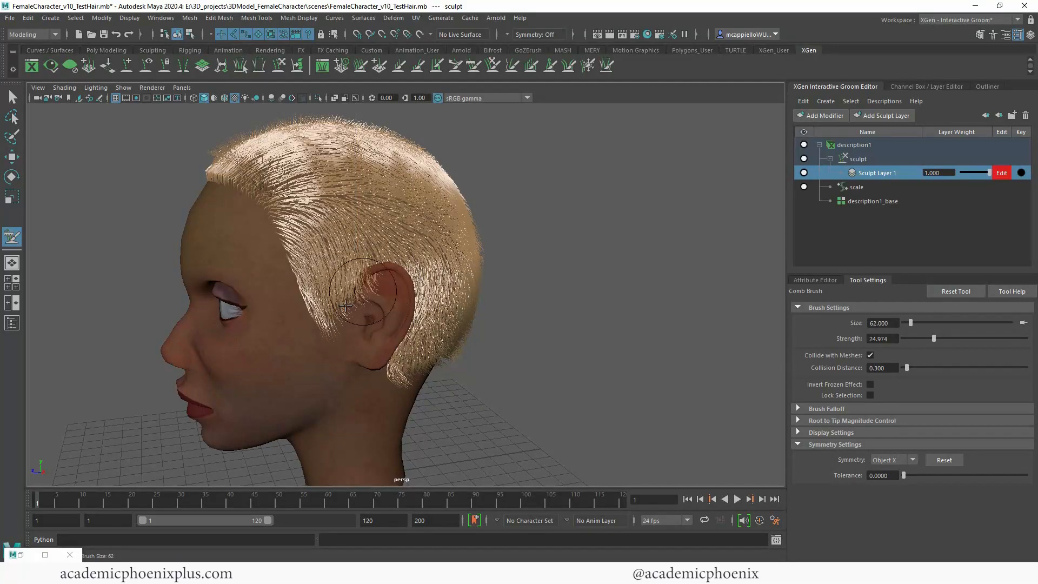
Step: Comb the left sideburn hair downward and clear of the ear with the smaller brush
right_click_drag(433, 303, 535, 292, "alt")
middle_click_drag(341, 320, 334, 349, "alt")
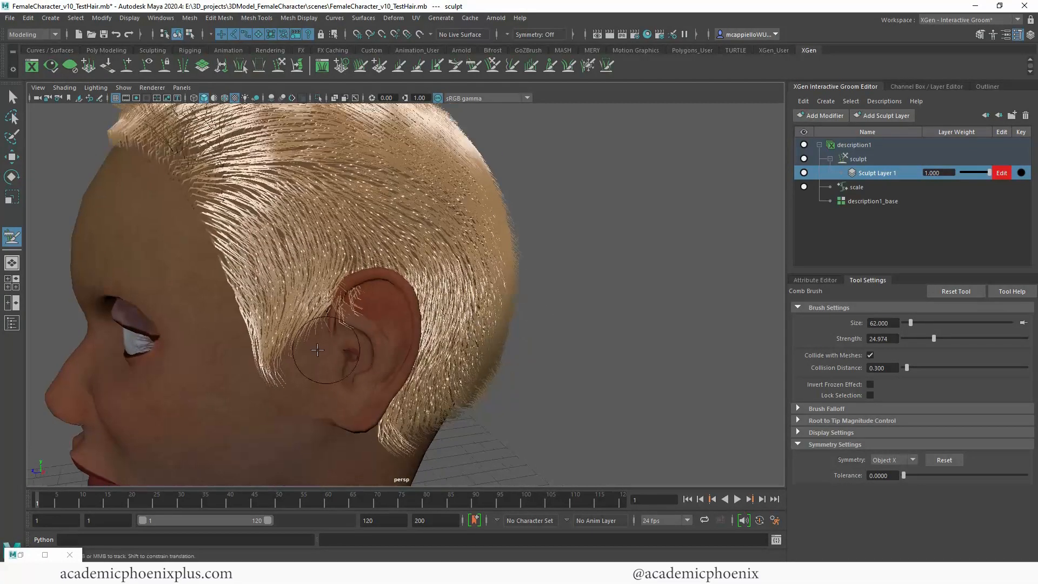
middle_click_drag(343, 364, 348, 370, "alt")
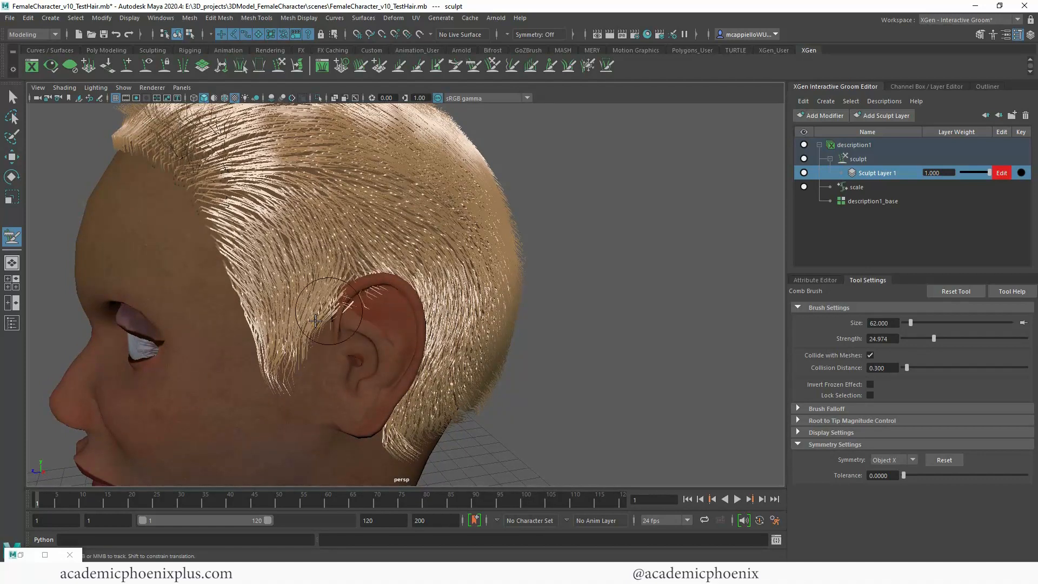
left_click_drag(485, 302, 283, 277, "alt")
left_click_drag(319, 373, 380, 333, "alt")
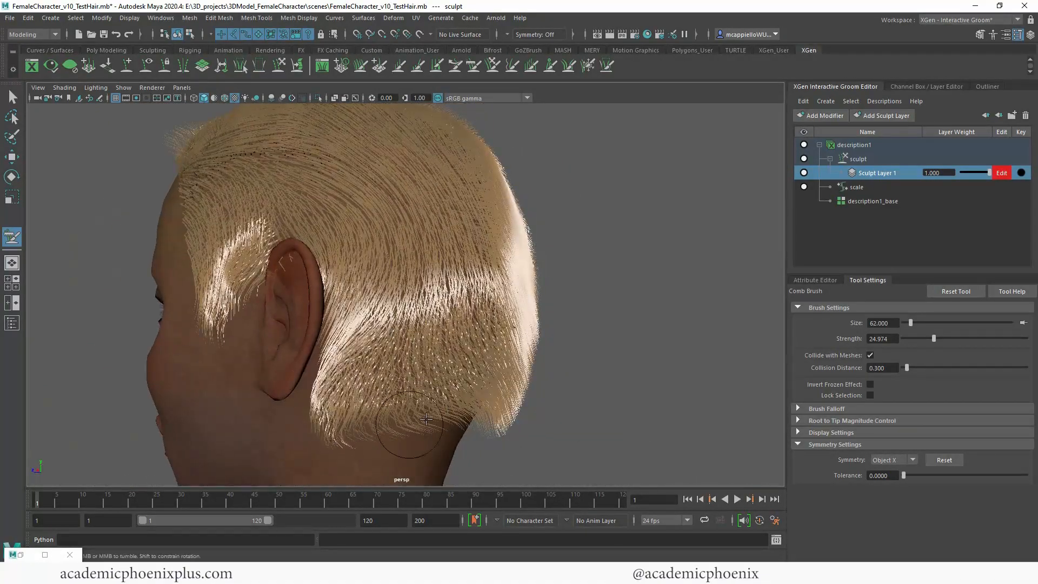
Step: Comb the hair behind the left ear and along the nape down into the neckline
left_click_drag(495, 391, 579, 302, "alt")
mouse_move(584, 359)
left_mouse_down("alt")
mouse_move(200, 366)
mouse_move(509, 350)
left_mouse_up("alt")
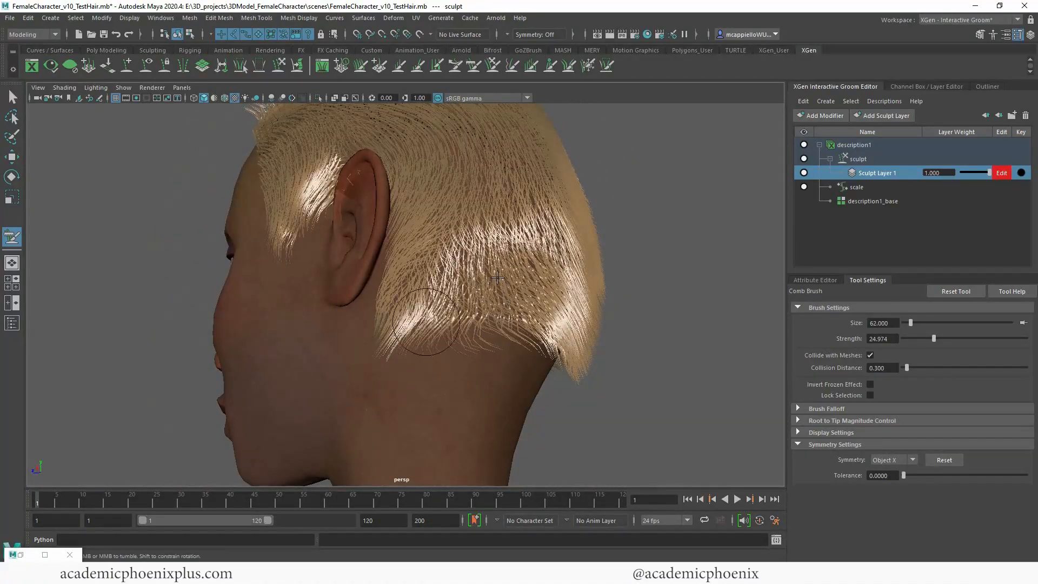
mouse_move(535, 293)
left_mouse_down("alt")
mouse_move(586, 366)
mouse_move(442, 364)
left_mouse_up("alt")
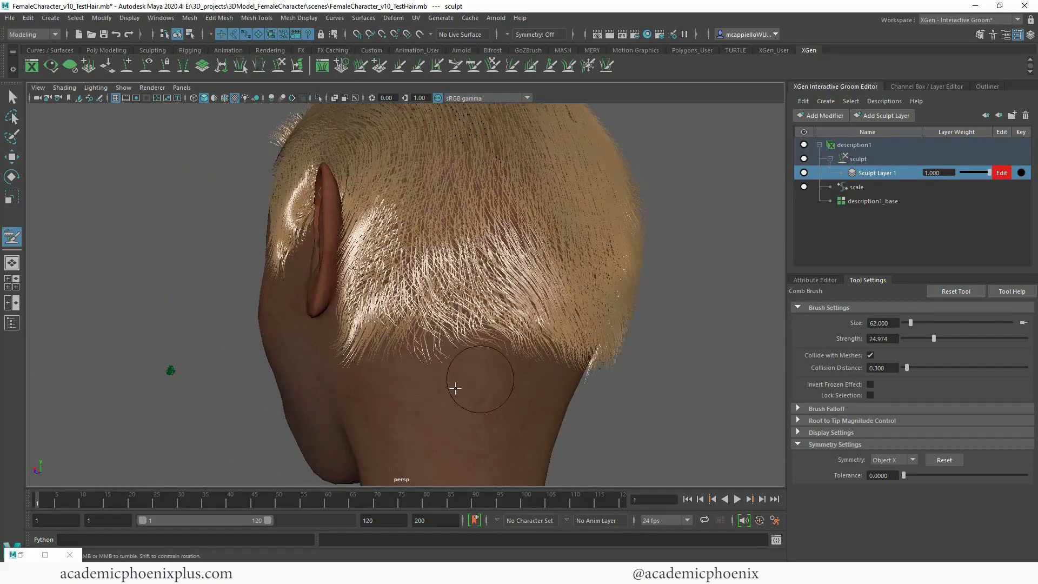
left_click_drag(587, 371, 495, 371, "alt")
mouse_move(387, 316)
left_mouse_down()
mouse_move(424, 419)
mouse_move(373, 373)
left_mouse_up()
left_click_drag(351, 303, 362, 368)
scroll(461, 312, "down", 3)
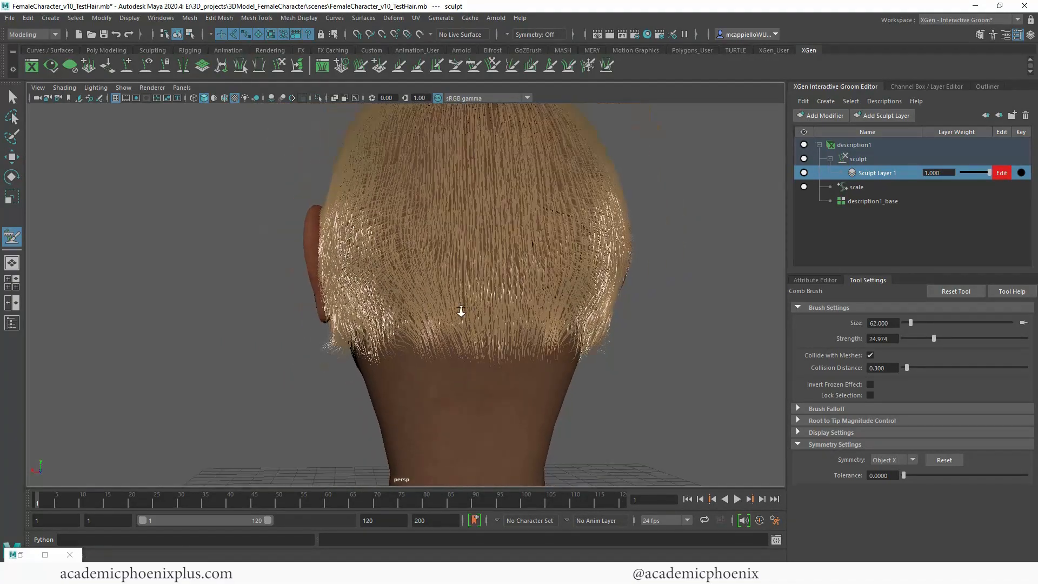
Step: Comb the hair behind the right ear and at the right side of the nape downward
left_click_drag(461, 312, 413, 244, "alt")
left_click_drag(348, 228, 427, 319, "alt")
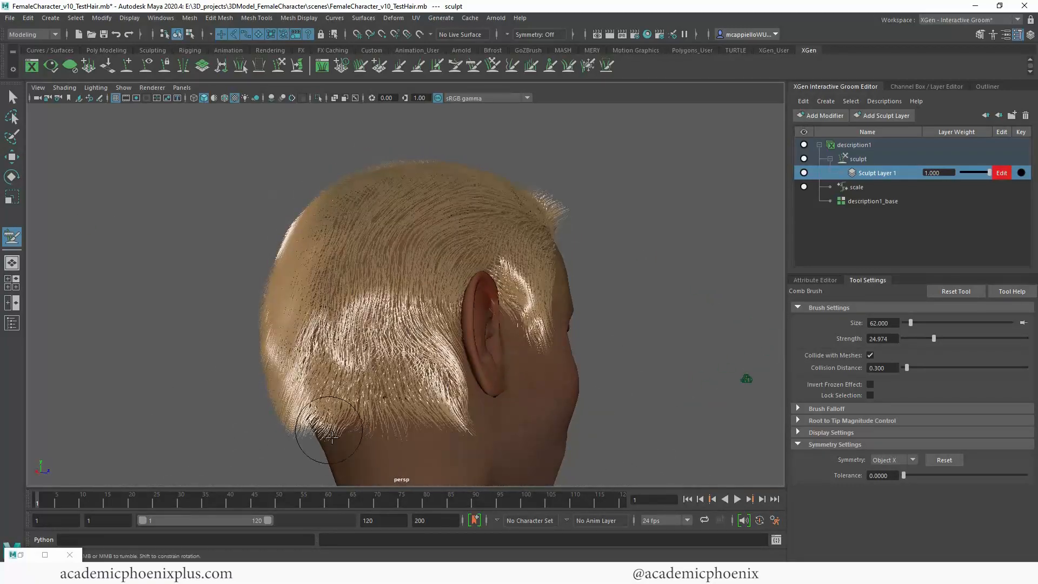
left_click_drag(532, 368, 398, 408, "alt")
middle_click_drag(440, 373, 454, 341, "alt")
left_click_drag(454, 341, 508, 379, "alt")
middle_click_drag(510, 320, 511, 308, "alt")
mouse_move(511, 308)
left_mouse_down("alt")
mouse_move(563, 329)
mouse_move(608, 329)
mouse_move(286, 298)
mouse_move(465, 286)
mouse_move(399, 280)
mouse_move(419, 271)
mouse_move(400, 243)
left_mouse_up("alt")
left_click_drag(351, 178, 321, 259)
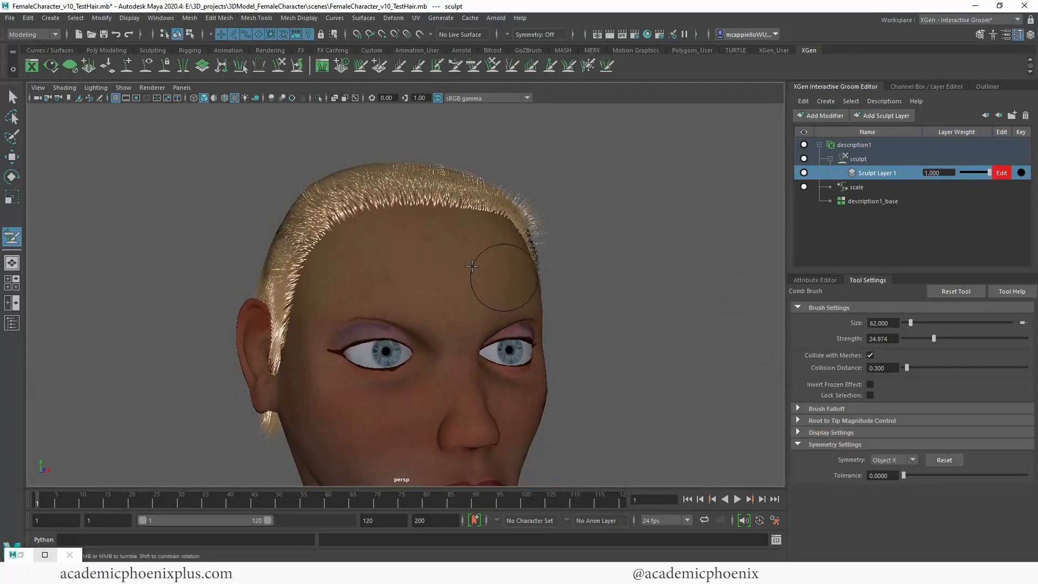
Step: Comb the hair along the front hairline and right temple back against the scalp
right_click_drag(442, 258, 352, 237, "alt")
left_click_drag(420, 287, 476, 276, "alt")
middle_click_drag(373, 278, 319, 221, "alt")
left_click_drag(342, 260, 313, 276, "alt")
middle_click_drag(341, 249, 366, 274, "alt")
left_click_drag(366, 273, 347, 292, "alt")
Step: Render the combed hair in Arnold RenderView and store a snapshot, enlarging the image area above the snapshots
left_click(25, 555)
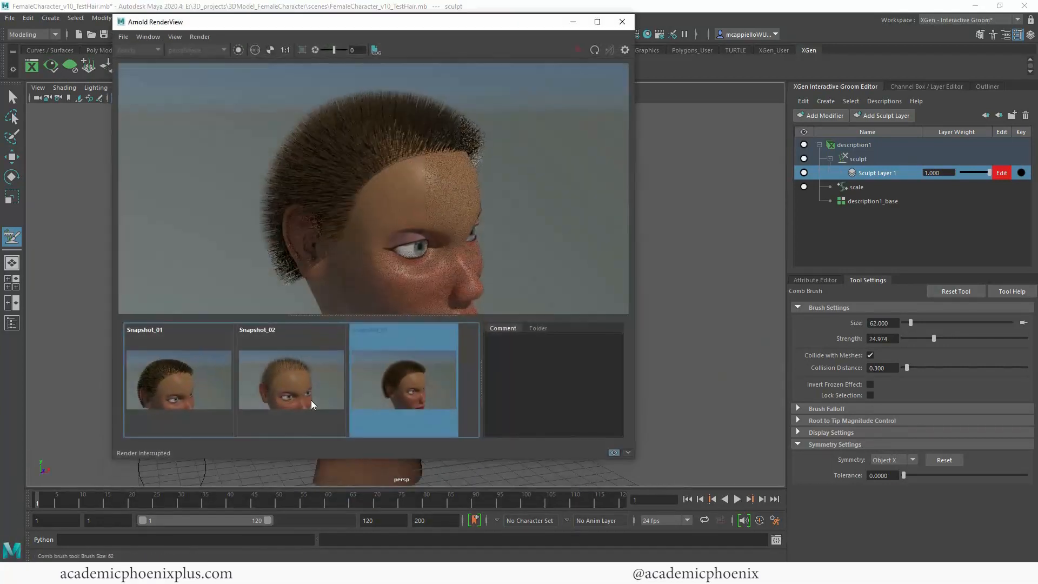
left_click(579, 50)
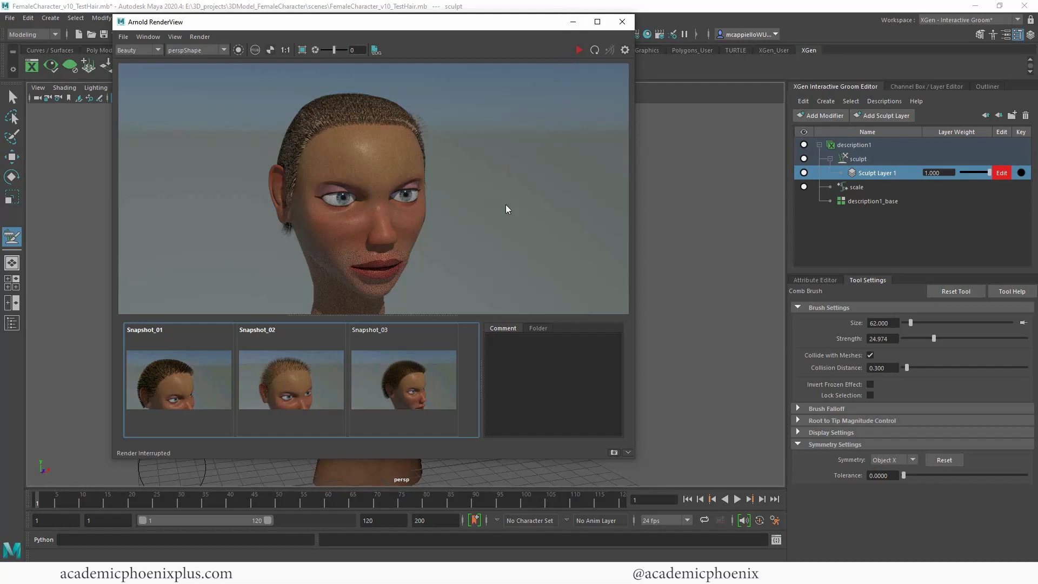
left_click(613, 452)
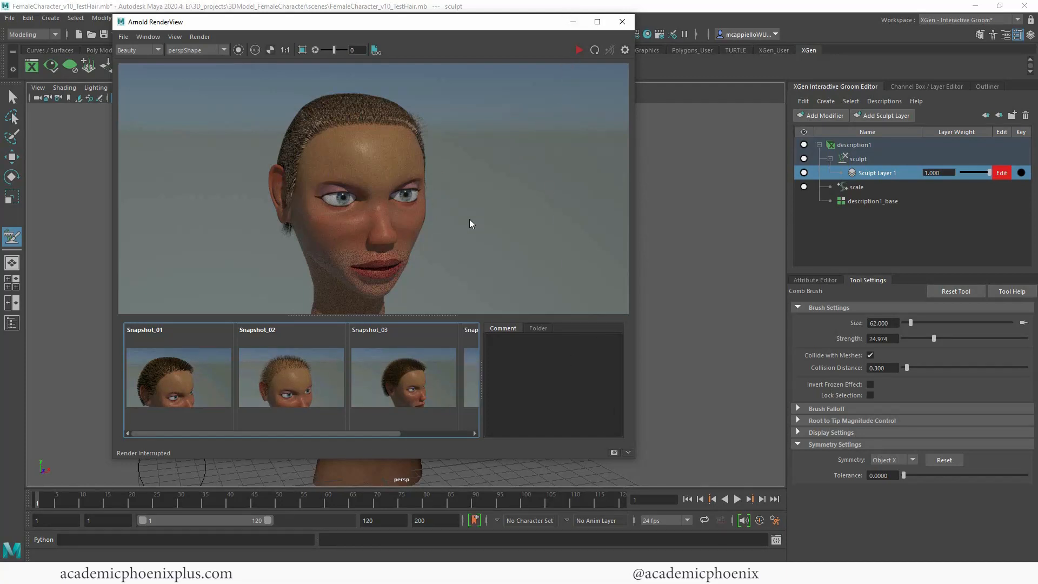
left_click_drag(379, 436, 405, 436)
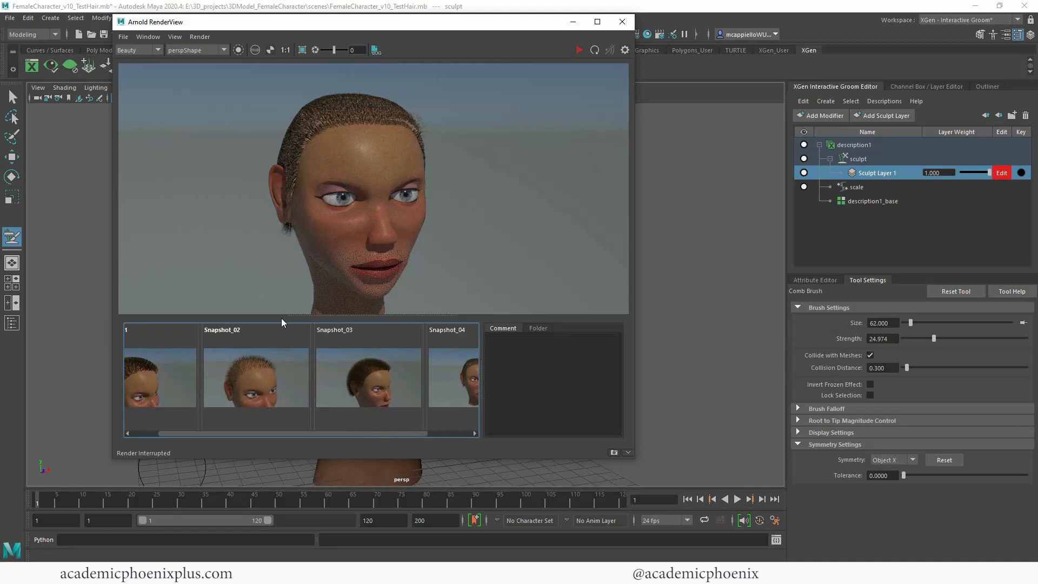
left_click_drag(295, 315, 295, 386)
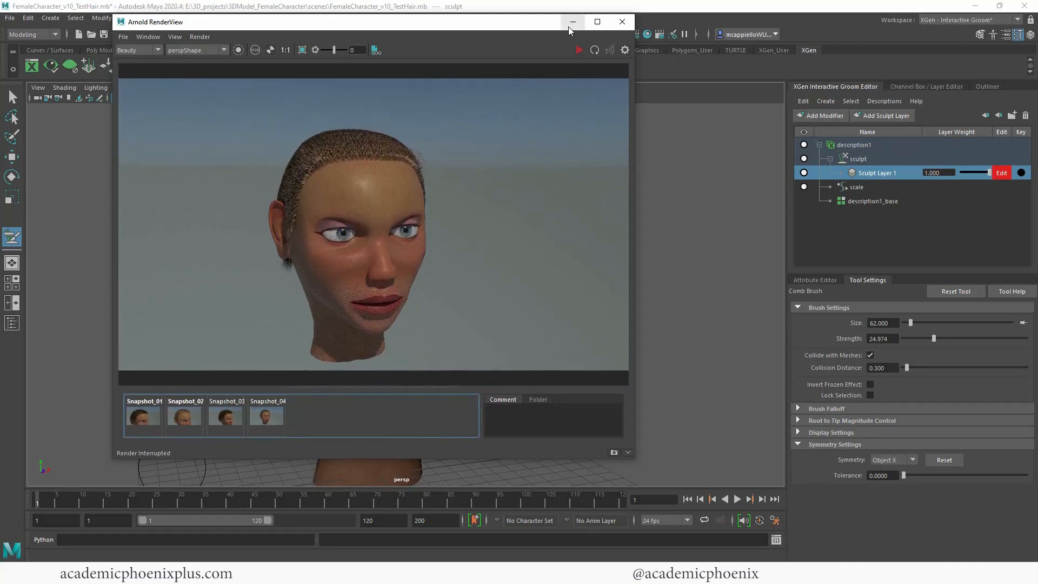
Step: Smooth the hair on the right side and back of the head with the Smooth brush
left_click(573, 22)
left_click_drag(477, 230, 593, 238, "alt")
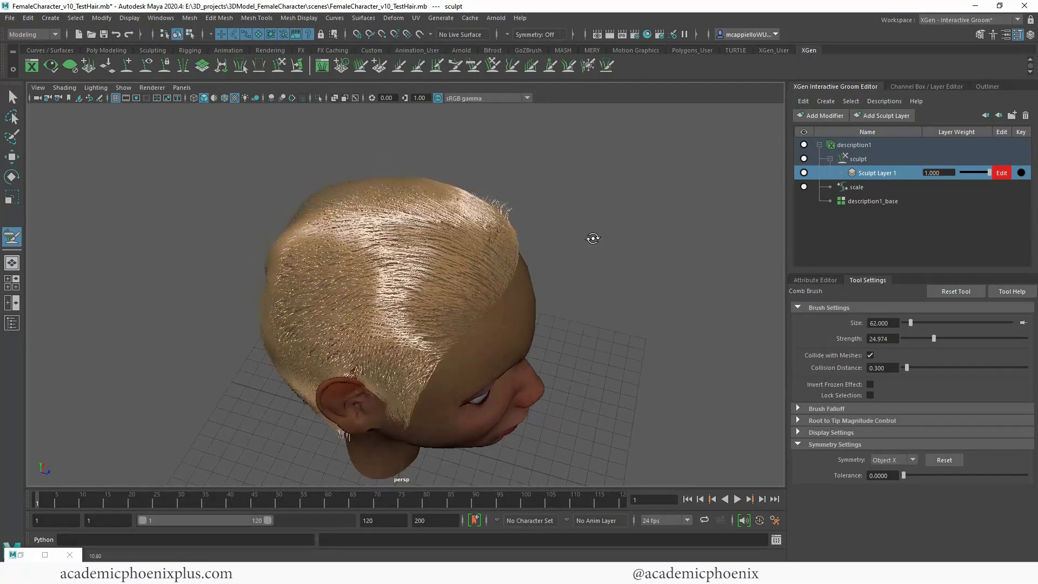
left_click(511, 63)
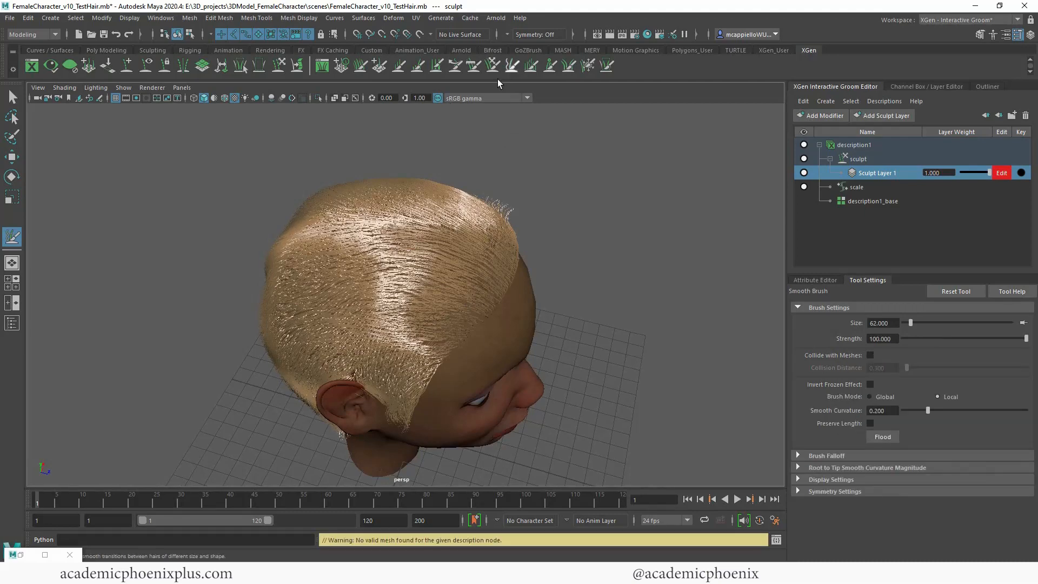
left_click_drag(388, 230, 486, 219, "alt")
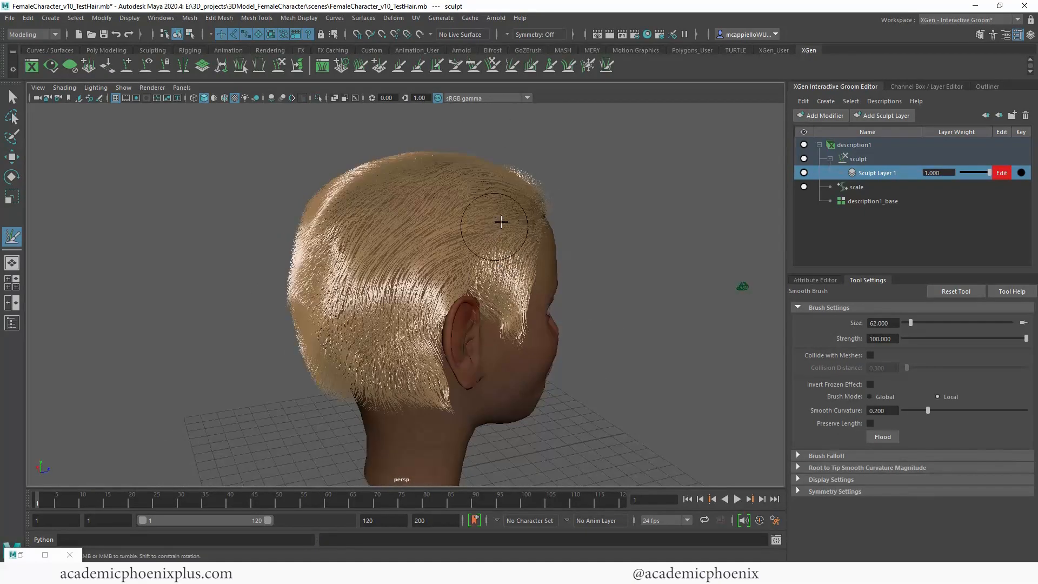
left_click_drag(378, 298, 465, 295, "alt")
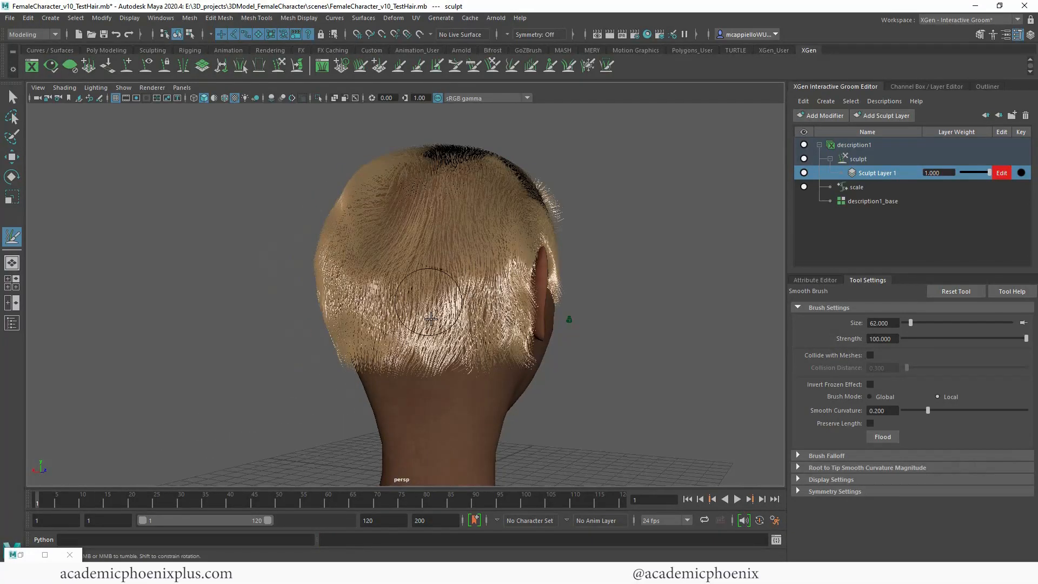
mouse_move(375, 213)
left_mouse_down()
mouse_move(432, 276)
mouse_move(482, 373)
mouse_move(557, 358)
mouse_move(505, 331)
left_mouse_up()
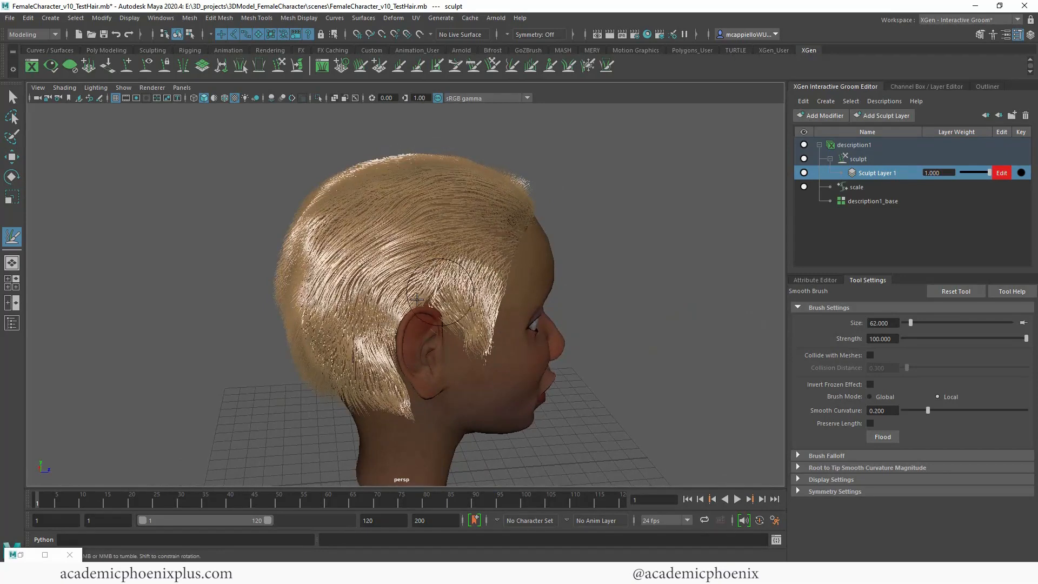
mouse_move(363, 370)
left_mouse_down("alt")
mouse_move(551, 378)
mouse_move(398, 367)
mouse_move(653, 328)
mouse_move(357, 220)
left_mouse_up("alt")
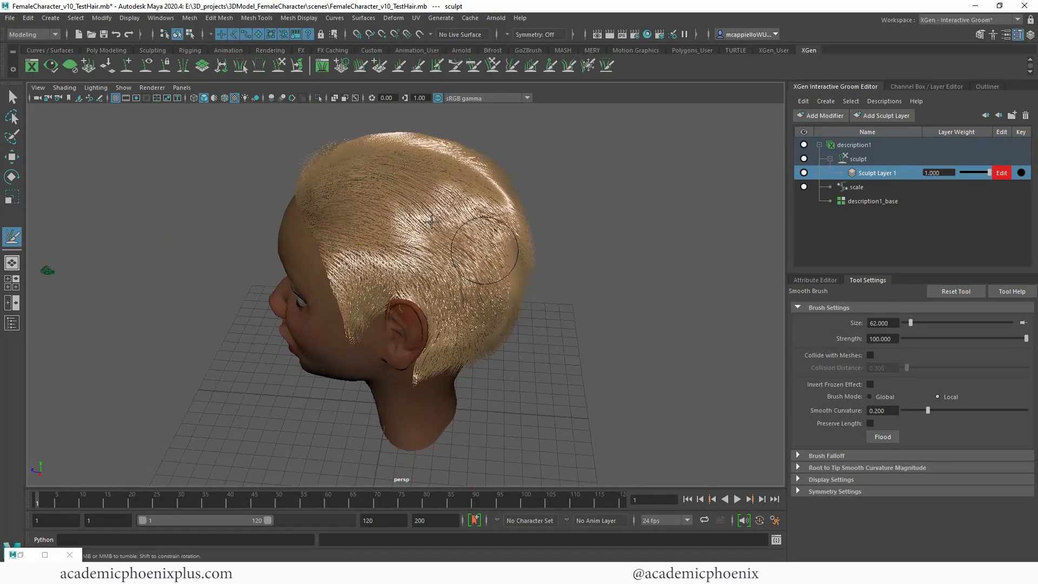
Step: Smooth the hair on the left side and lower back of the head and along the right side up to the front hairline
left_click_drag(551, 309, 386, 207, "alt")
left_click_drag(439, 262, 435, 333, "alt")
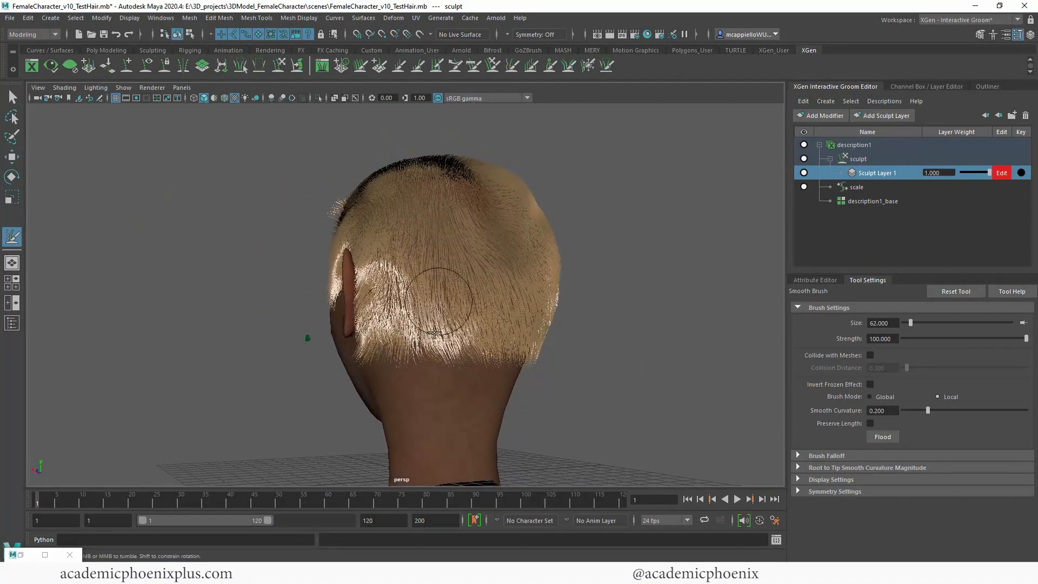
left_click_drag(488, 371, 428, 334, "alt")
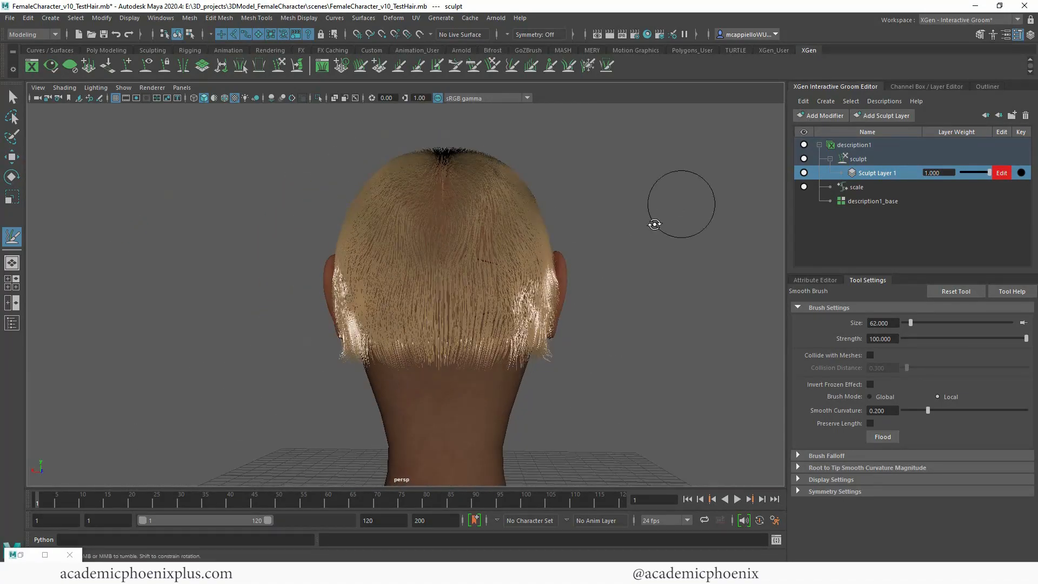
left_click_drag(655, 224, 468, 193, "alt")
mouse_move(593, 292)
left_mouse_down("alt")
mouse_move(371, 254)
mouse_move(470, 267)
mouse_move(447, 276)
mouse_move(571, 223)
mouse_move(441, 236)
left_mouse_up("alt")
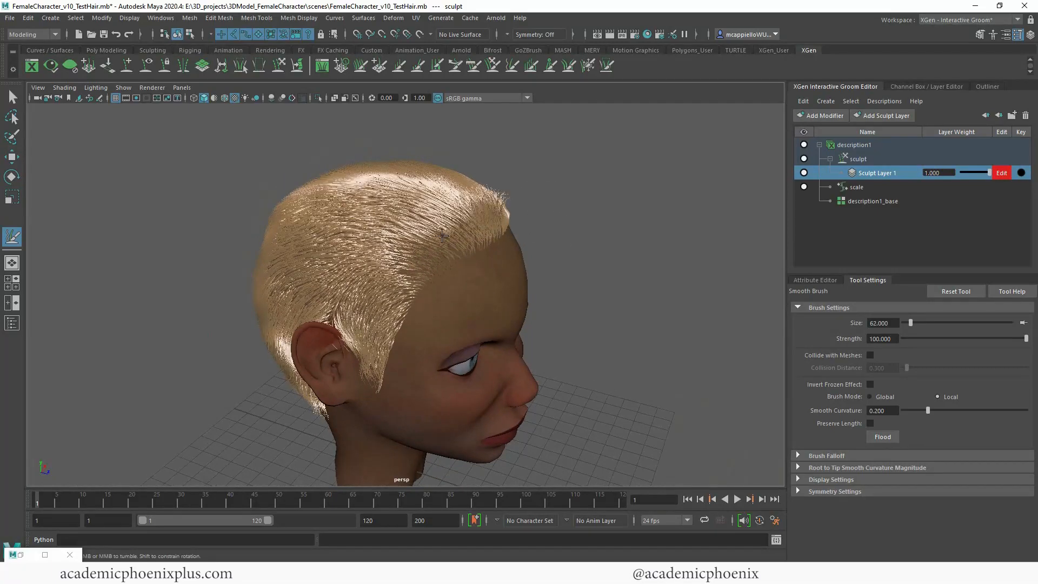
left_click_drag(531, 219, 350, 176, "alt")
left_click_drag(404, 254, 736, 237, "alt")
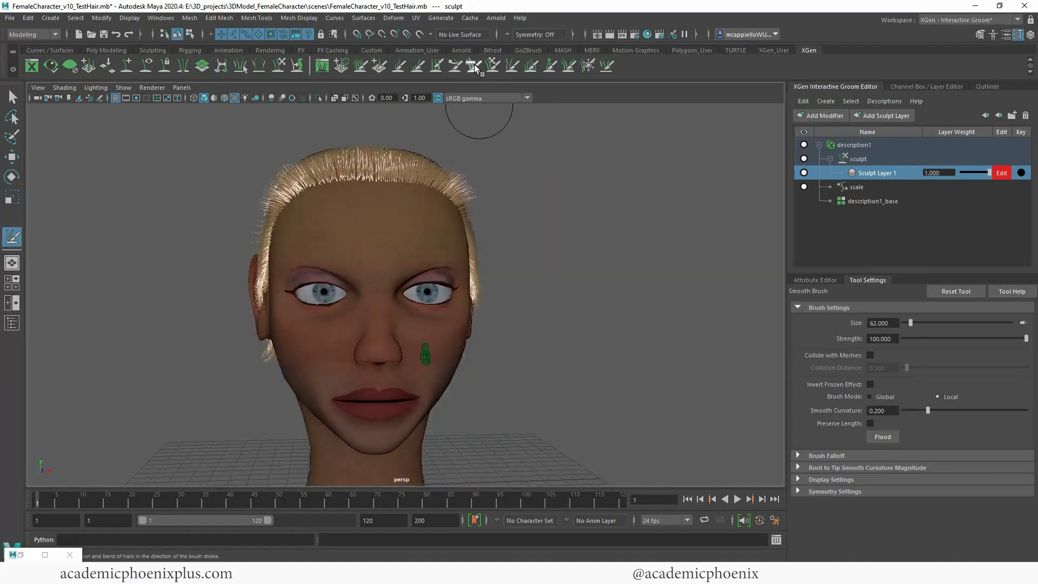
Step: Comb the stray hair at both temples and above the forehead closer to the head with the Comb brush
left_click(473, 65)
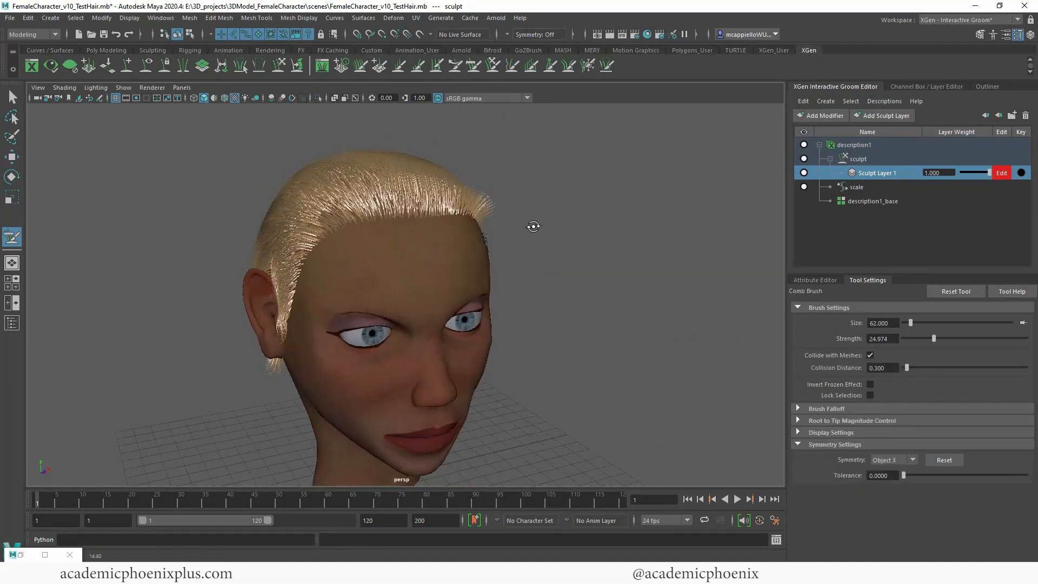
left_click_drag(533, 226, 423, 276, "alt")
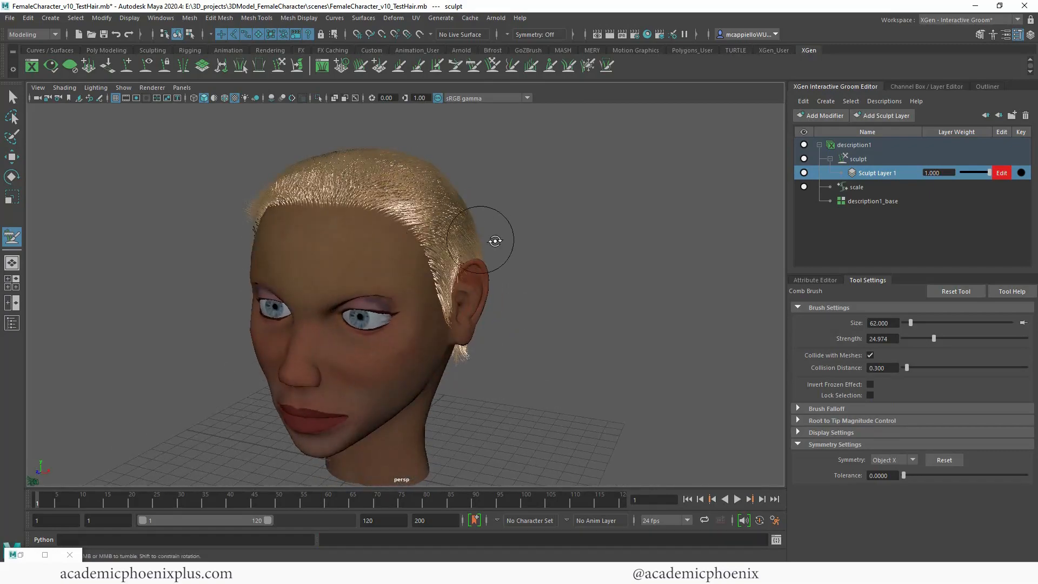
left_click_drag(495, 240, 642, 232, "alt")
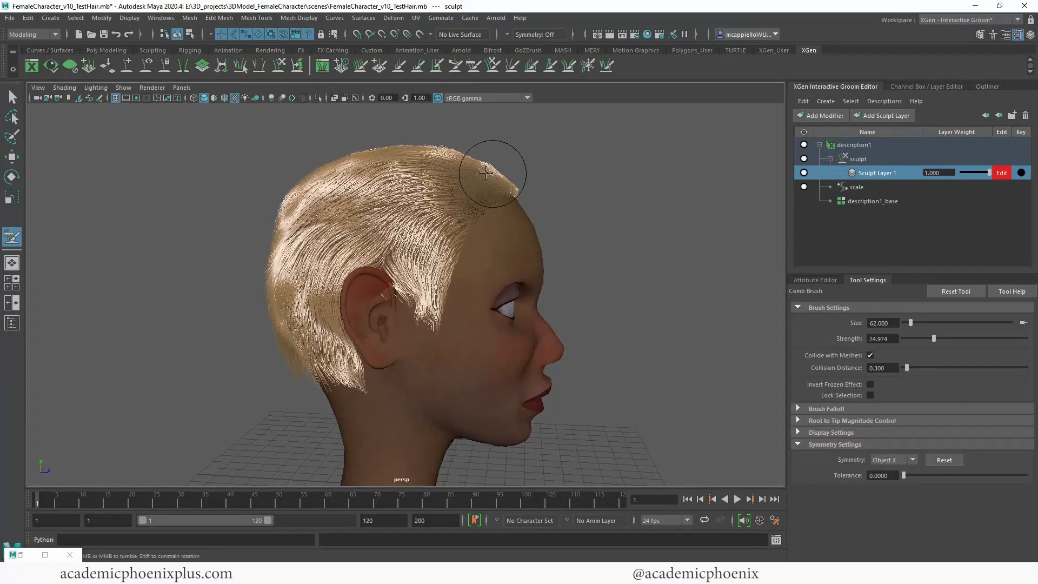
mouse_move(534, 234)
left_mouse_down("alt")
mouse_move(640, 234)
mouse_move(452, 228)
left_mouse_up("alt")
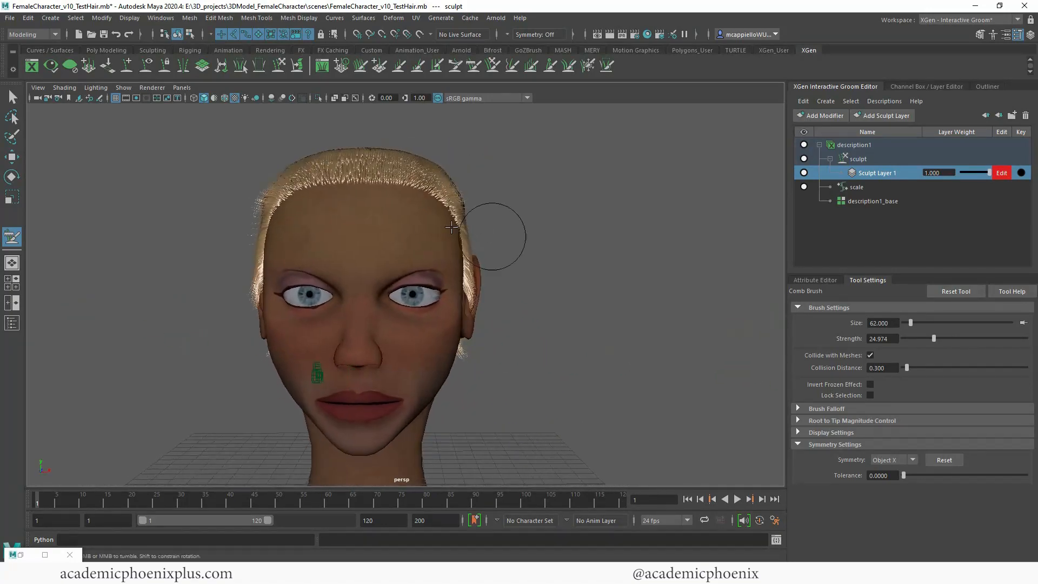
left_click_drag(541, 240, 394, 242, "alt")
left_click_drag(600, 257, 376, 241, "alt")
left_click_drag(529, 278, 725, 264, "alt")
left_click_drag(607, 250, 731, 249, "alt")
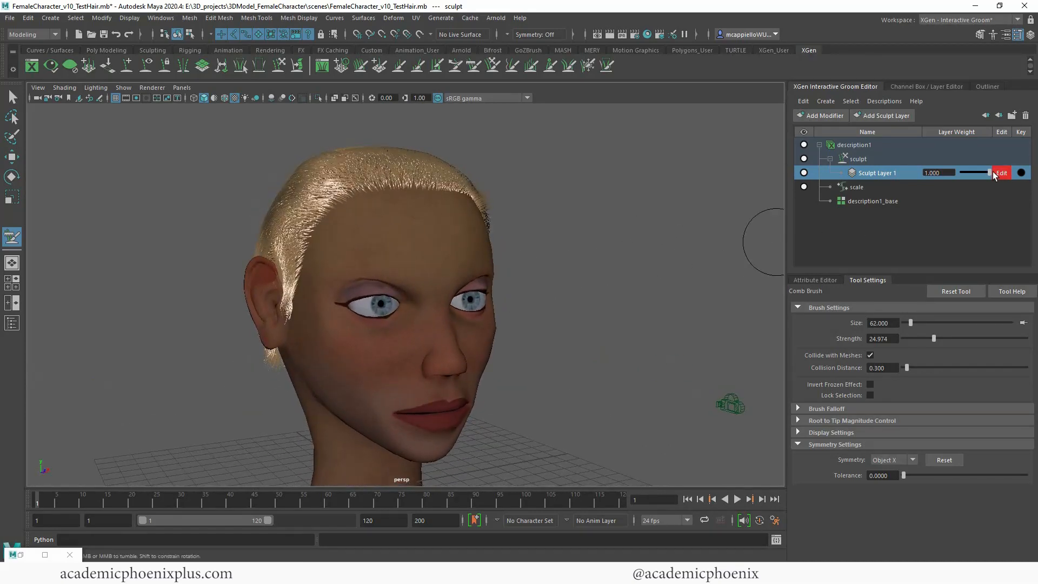
Step: Lower the weight of Sculpt Layer 1 to 0.665 and rename the layer "direction"
mouse_move(992, 172)
left_mouse_down()
mouse_move(934, 171)
mouse_move(1001, 176)
mouse_move(954, 173)
mouse_move(995, 174)
mouse_move(978, 175)
left_mouse_up()
mouse_move(751, 213)
left_mouse_down("alt")
mouse_move(686, 236)
mouse_move(755, 231)
mouse_move(781, 244)
mouse_move(621, 251)
mouse_move(633, 249)
left_mouse_up("alt")
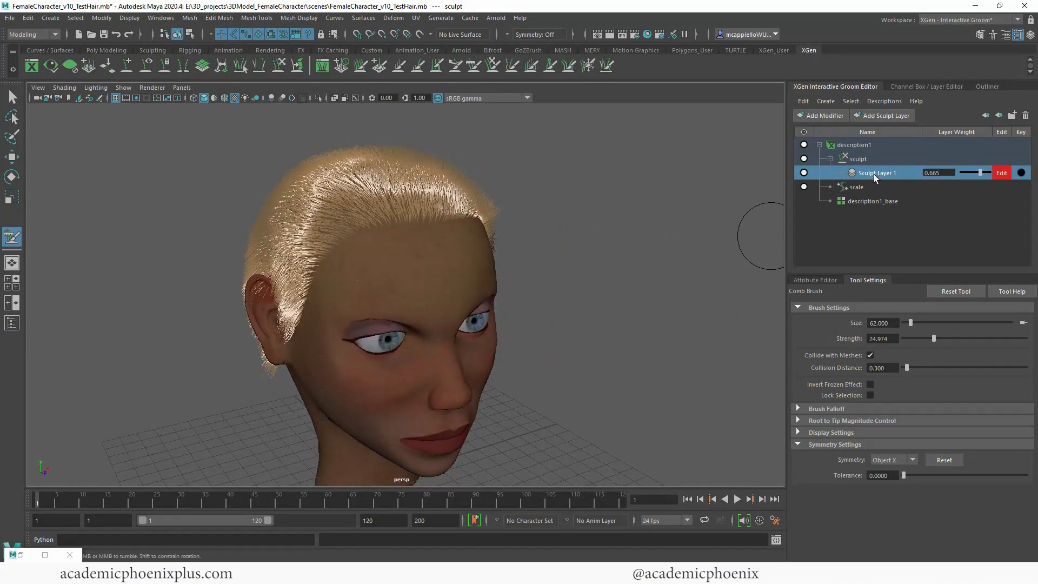
double_click(873, 175)
type("direction")
key("Return")
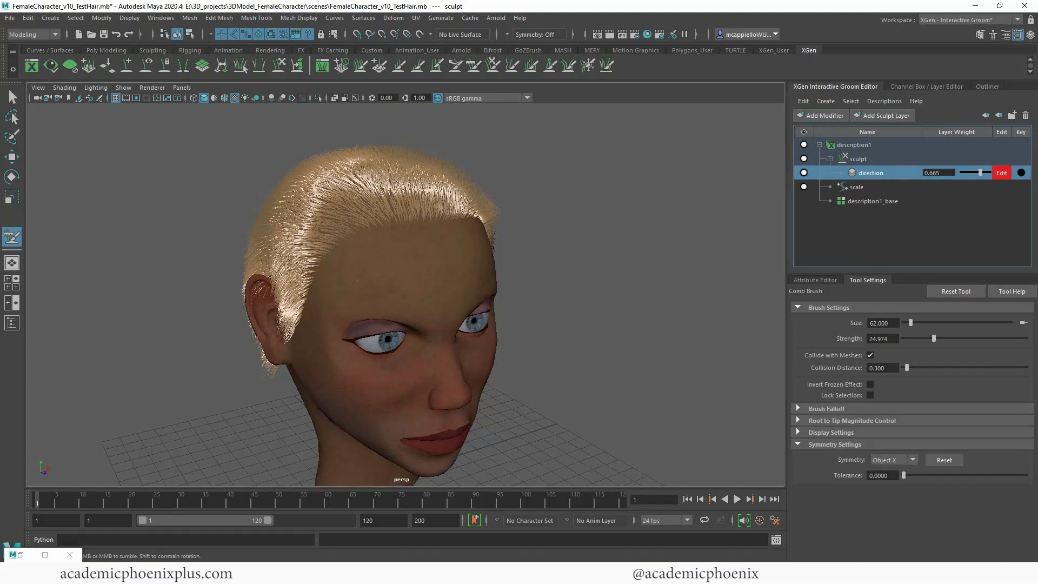
Step: Add a second sculpt layer and name it "clumping"
left_click(871, 116)
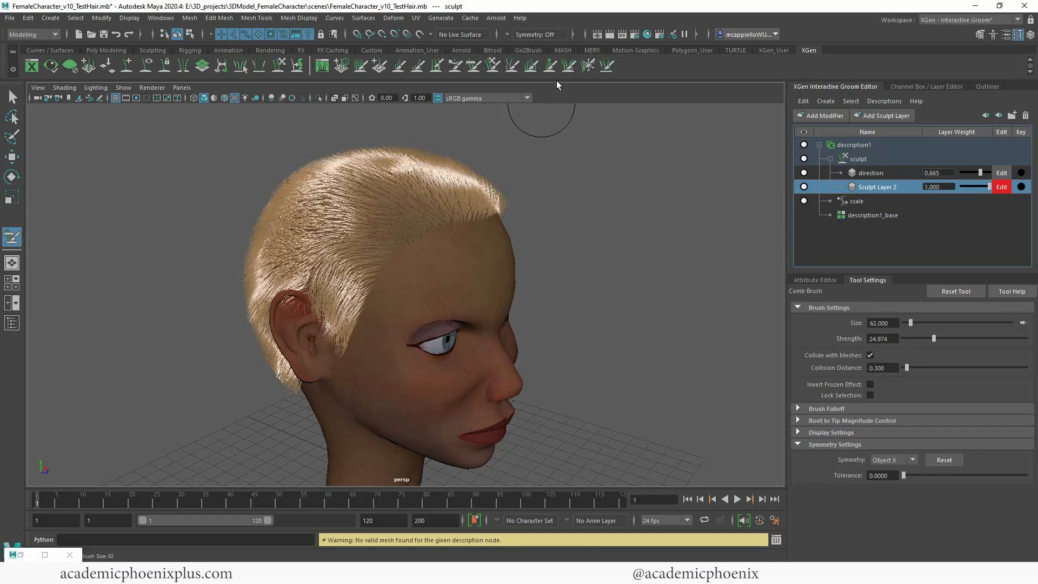
double_click(882, 187)
type("clu")
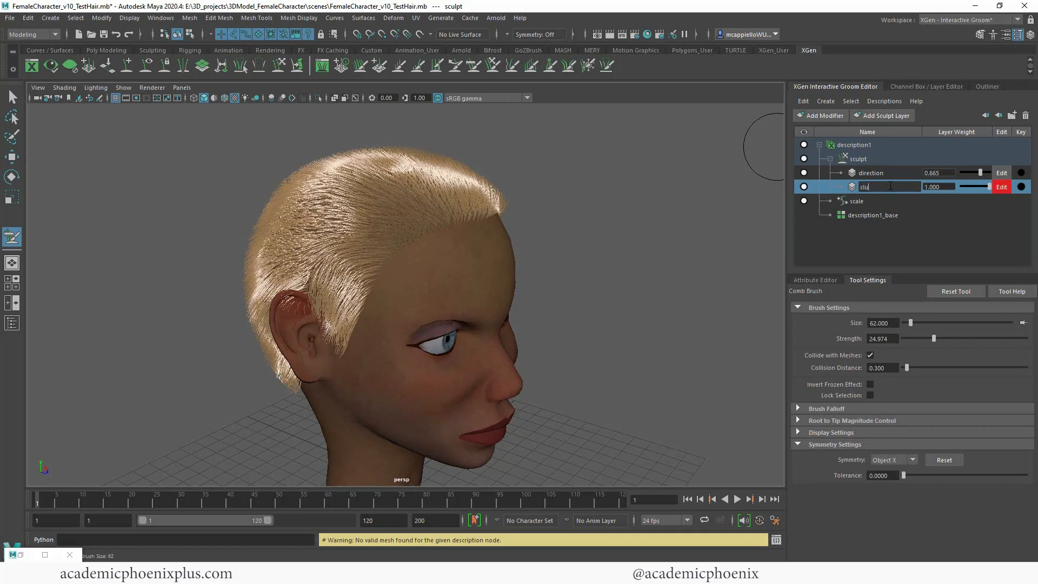
type("mping")
key("Return")
Step: Activate the Clump brush and set its size to 81
left_click(549, 66)
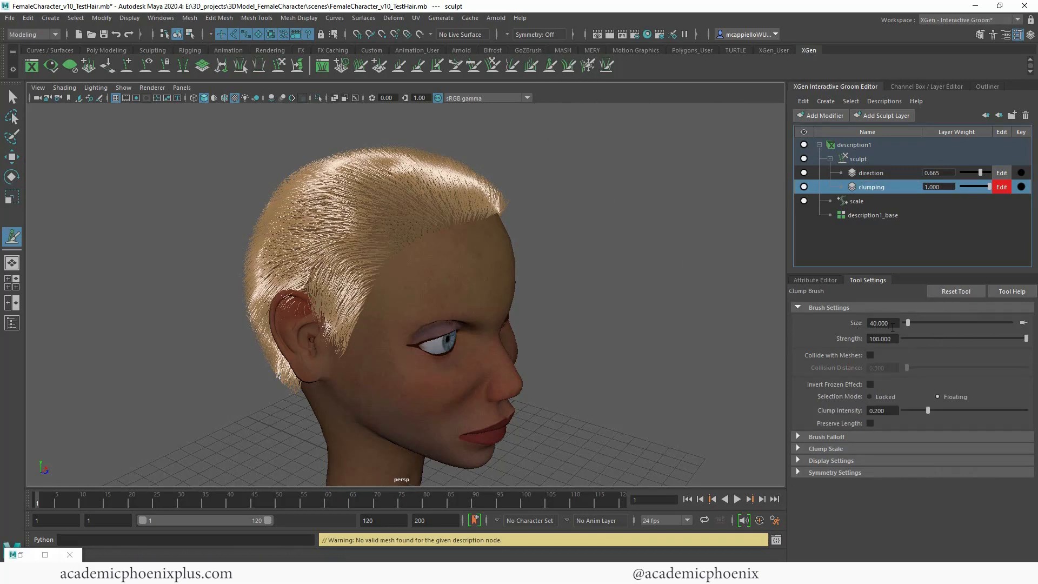
mouse_move(909, 323)
left_mouse_down()
mouse_move(941, 339)
mouse_move(1032, 343)
left_mouse_up()
right_click_drag(527, 320, 592, 321, "alt")
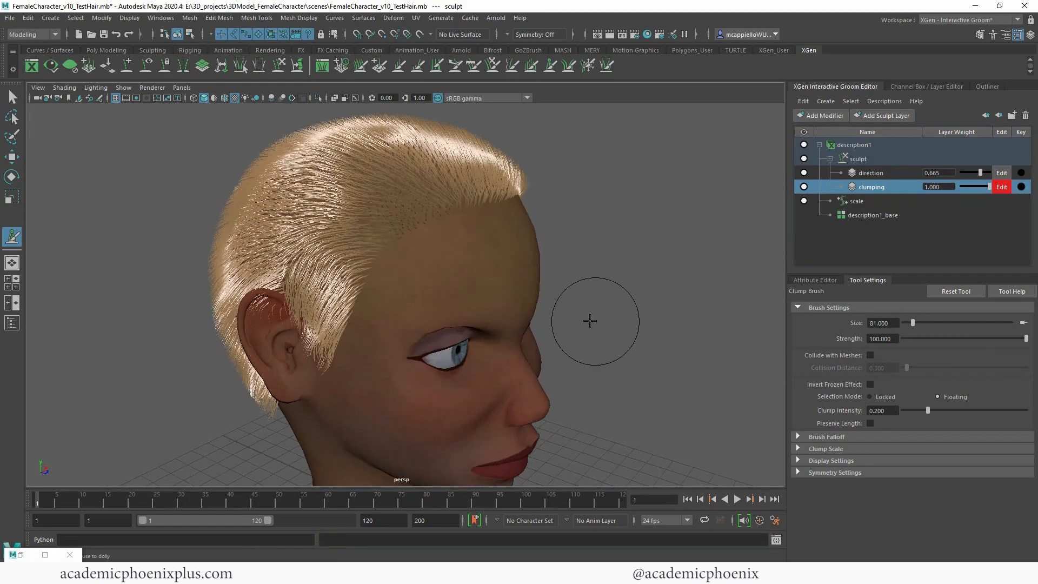
left_click_drag(594, 322, 670, 320, "alt")
left_click_drag(427, 303, 427, 324)
mouse_move(474, 289)
left_mouse_down("alt")
mouse_move(505, 289)
mouse_move(451, 286)
left_mouse_up("alt")
key("ctrl+z")
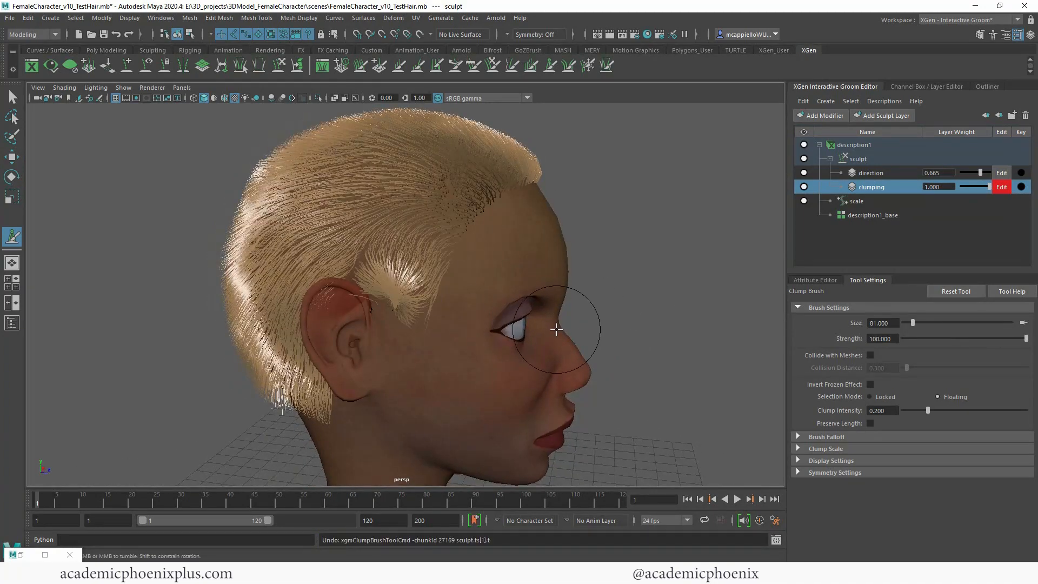
Step: Set the Clump brush's strength to 36.889 and its symmetry to Object X
left_click_drag(952, 336, 948, 336)
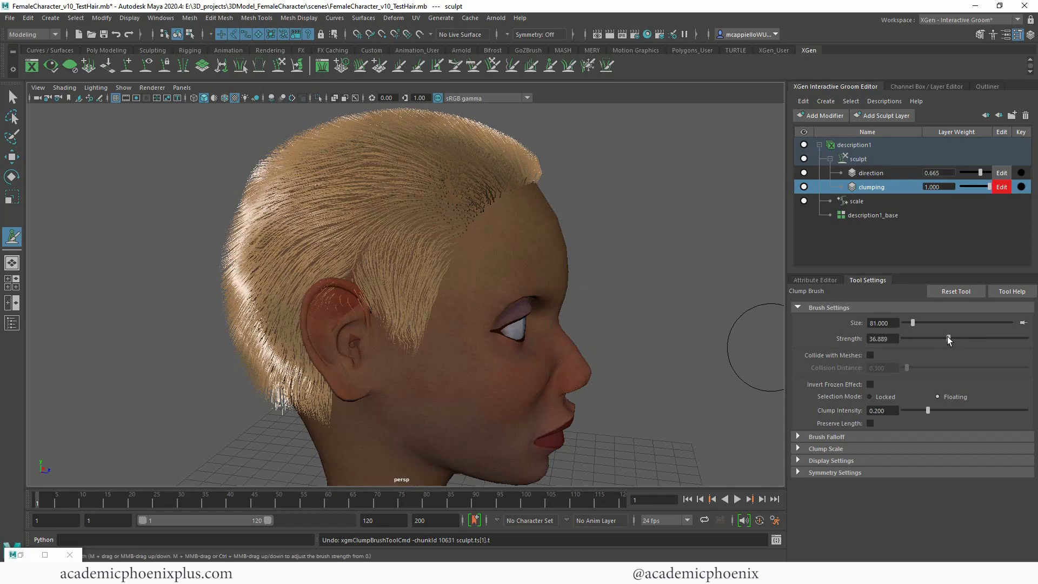
left_click(827, 473)
left_click(899, 489)
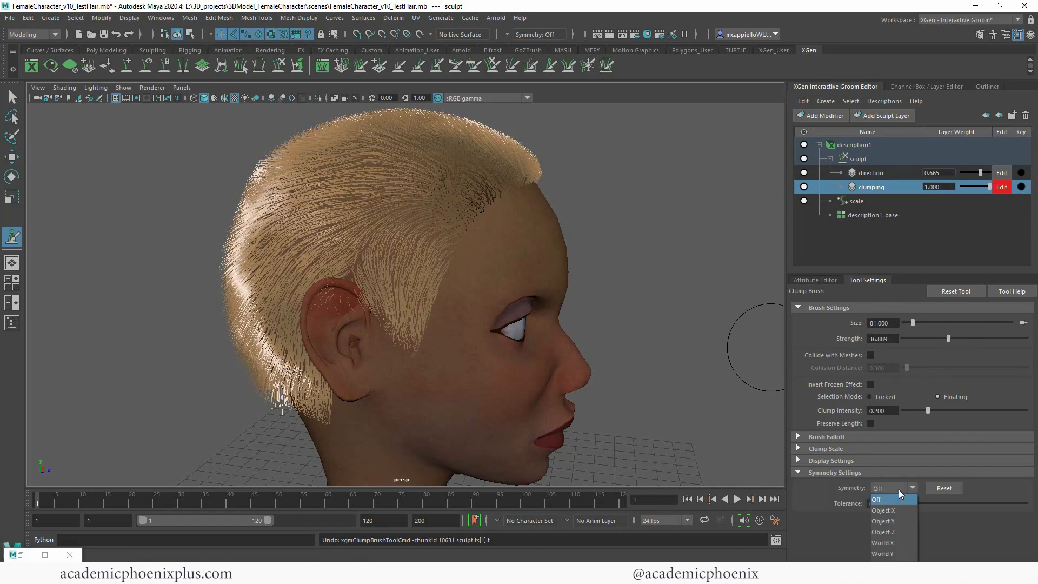
left_click(892, 510)
mouse_move(658, 406)
left_mouse_down("alt")
mouse_move(545, 322)
mouse_move(359, 313)
mouse_move(531, 322)
mouse_move(451, 312)
mouse_move(442, 343)
mouse_move(438, 328)
left_mouse_up("alt")
left_click_drag(584, 331, 523, 301, "alt")
key("ctrl+z")
Step: Clump the hair in front of and above the right ear with the brush strength at 29.333
left_click_drag(948, 339, 937, 339)
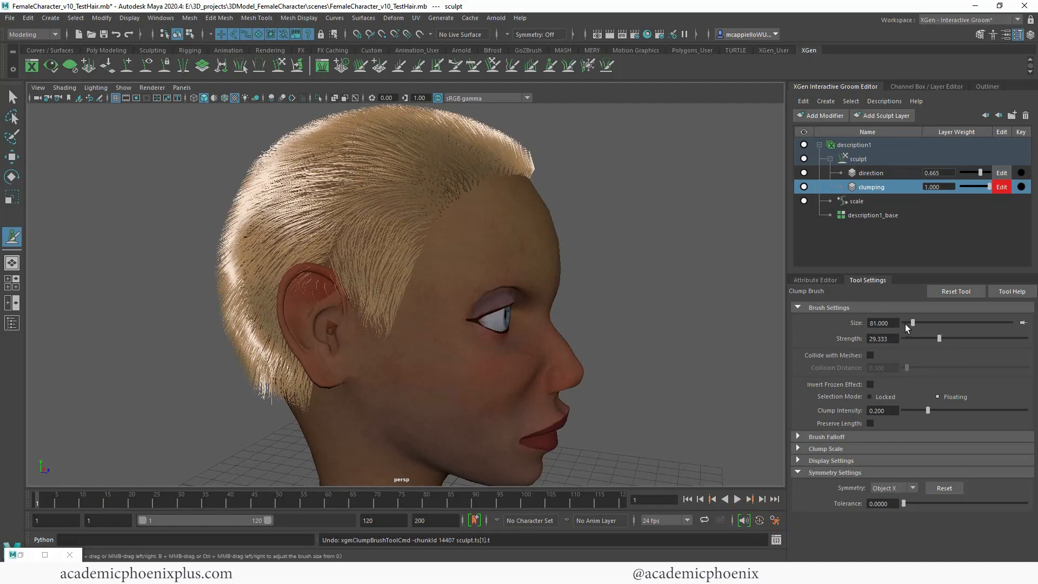
left_click_drag(380, 283, 347, 306)
left_click_drag(365, 247, 368, 265)
left_click_drag(494, 292, 551, 287, "alt")
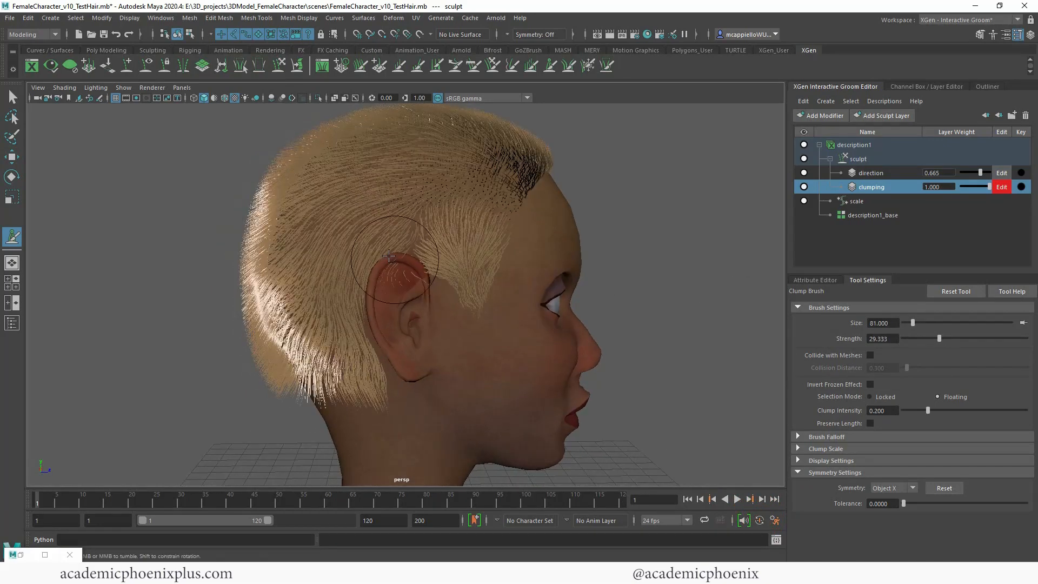
Step: Clump the hair behind the right ear and across the back of the head at brush size 35, raising the strength to 36.889
left_click(907, 322)
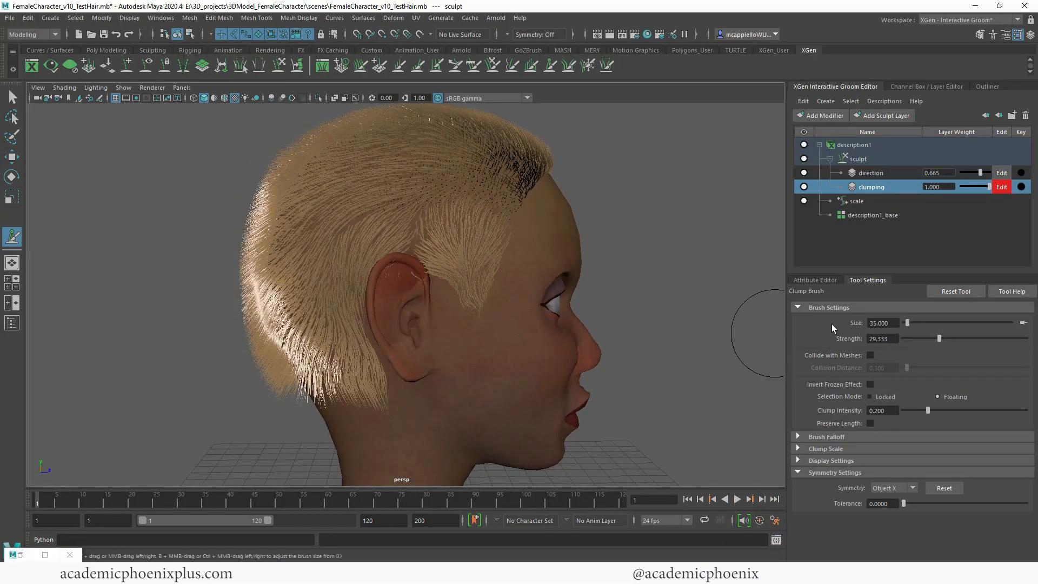
left_click_drag(408, 364, 480, 294, "alt")
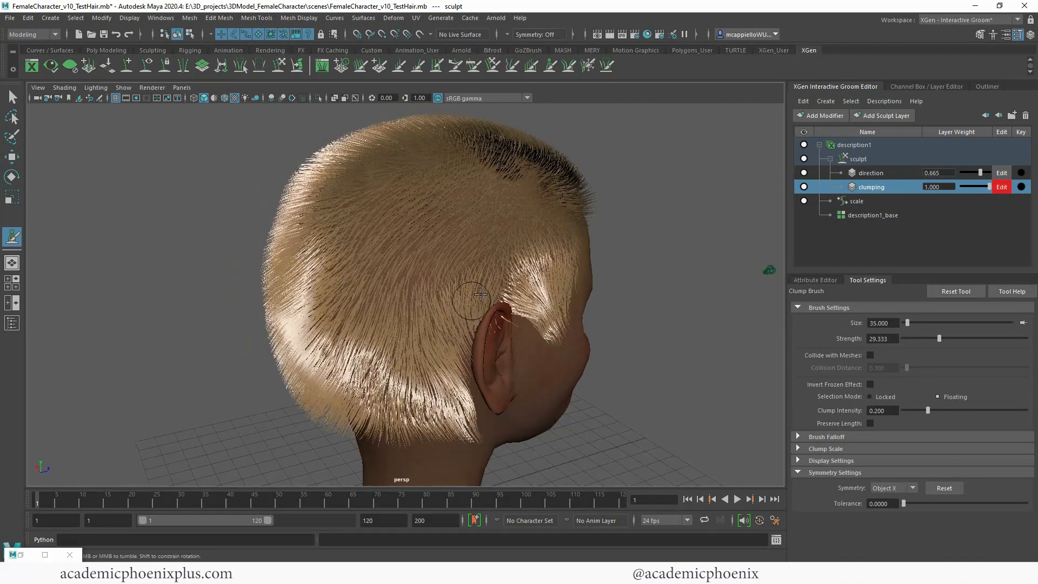
mouse_move(464, 331)
left_mouse_down()
mouse_move(481, 312)
mouse_move(503, 317)
mouse_move(451, 351)
mouse_move(449, 378)
mouse_move(460, 411)
mouse_move(499, 443)
mouse_move(522, 379)
mouse_move(505, 414)
left_mouse_up()
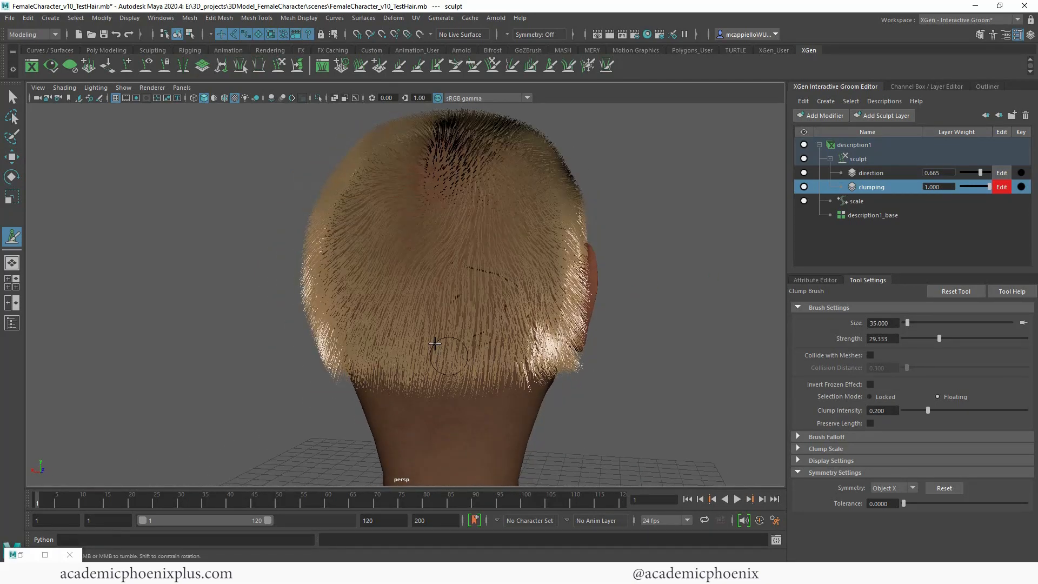
left_click_drag(939, 338, 948, 339)
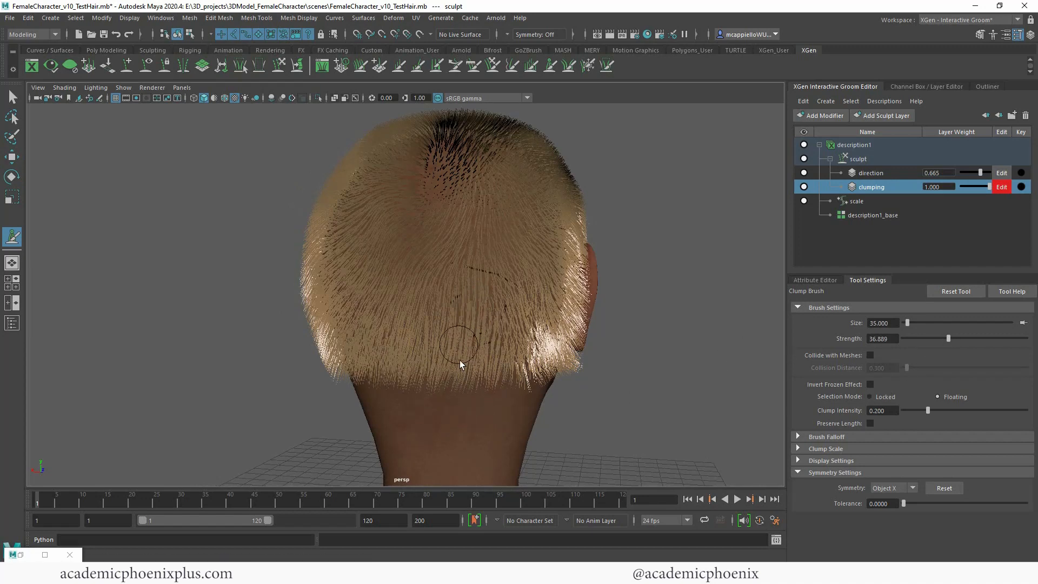
left_click_drag(689, 340, 696, 348, "alt")
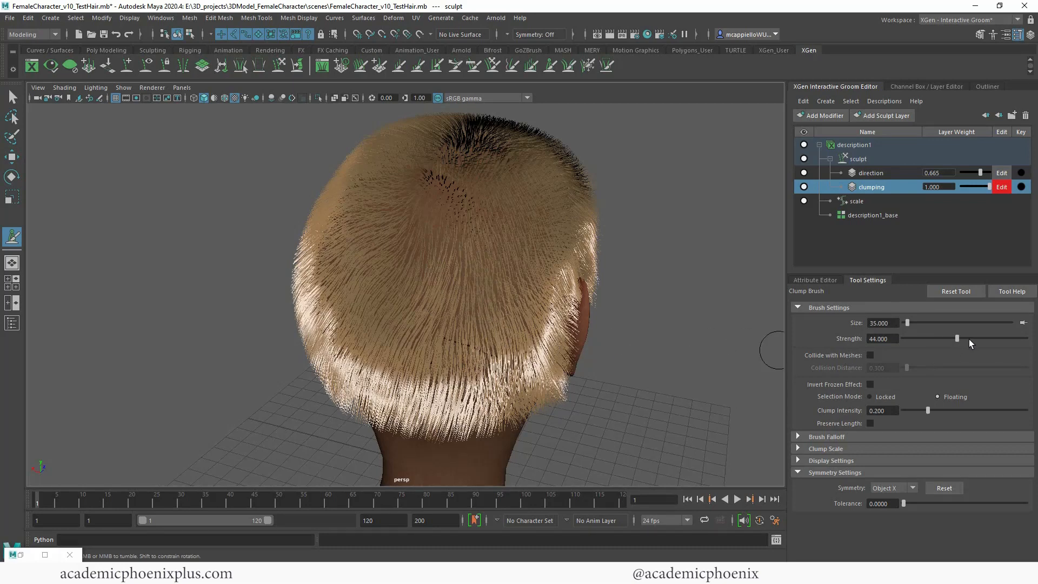
left_click_drag(908, 323, 931, 324)
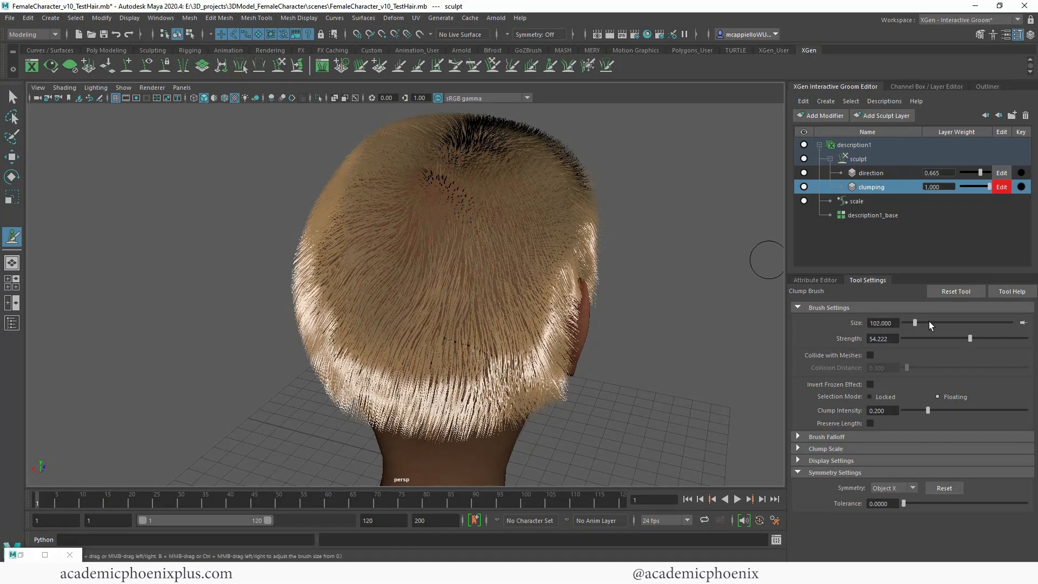
left_click_drag(434, 279, 440, 320)
key("ctrl+z")
Step: Set the Clump brush to size 50 and strength 42.667 and undo the test stroke on the back of the head
left_click_drag(970, 338, 965, 338)
left_click_drag(915, 324, 916, 323)
left_click_drag(475, 222, 455, 293)
key("ctrl+z")
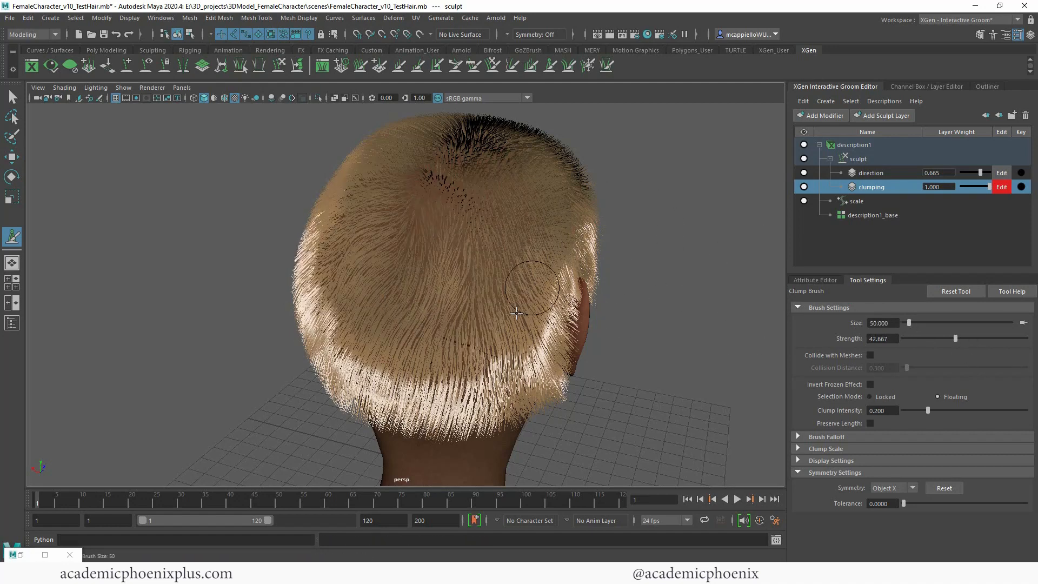
Step: Clump the hair above the right ear, along the side and across the back of the head
mouse_move(630, 308)
left_mouse_down("alt")
mouse_move(604, 302)
mouse_move(573, 325)
left_mouse_up("alt")
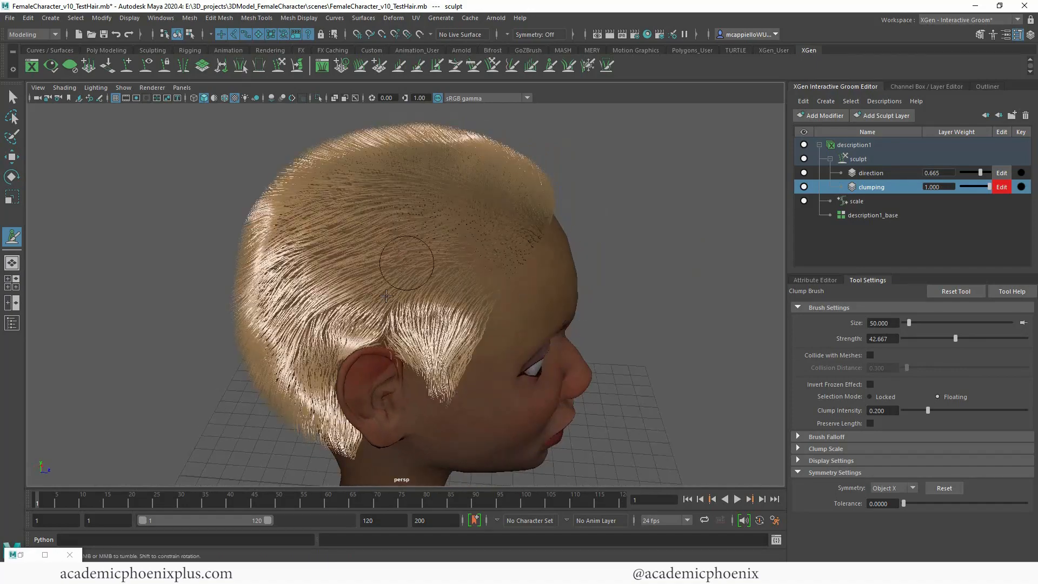
mouse_move(388, 292)
left_mouse_down("alt")
mouse_move(579, 306)
mouse_move(460, 281)
left_mouse_up("alt")
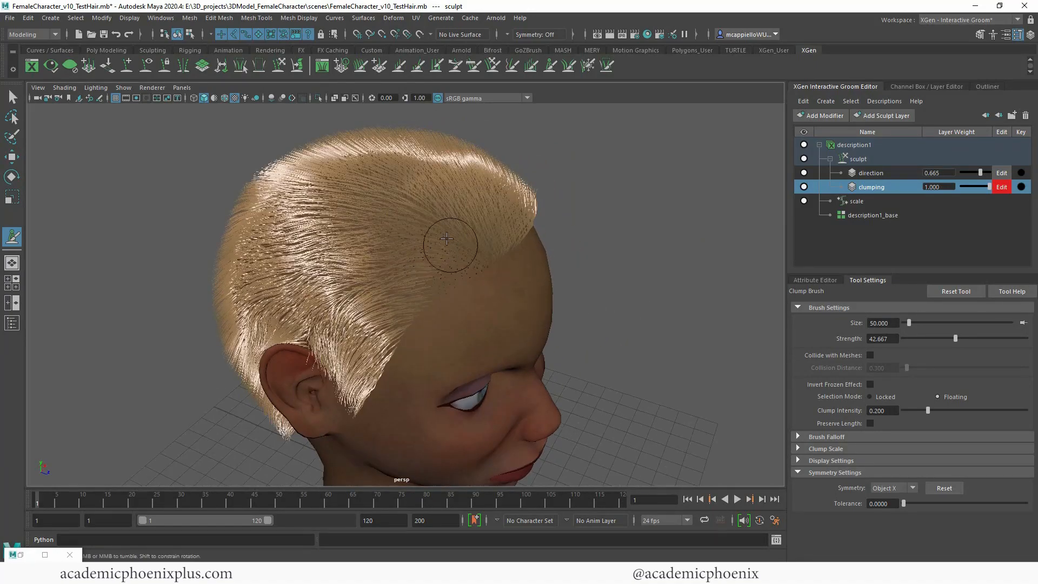
mouse_move(333, 264)
left_mouse_down()
mouse_move(325, 208)
mouse_move(257, 232)
left_mouse_up()
mouse_move(522, 270)
left_mouse_down("alt")
mouse_move(616, 243)
mouse_move(702, 254)
mouse_move(398, 205)
left_mouse_up("alt")
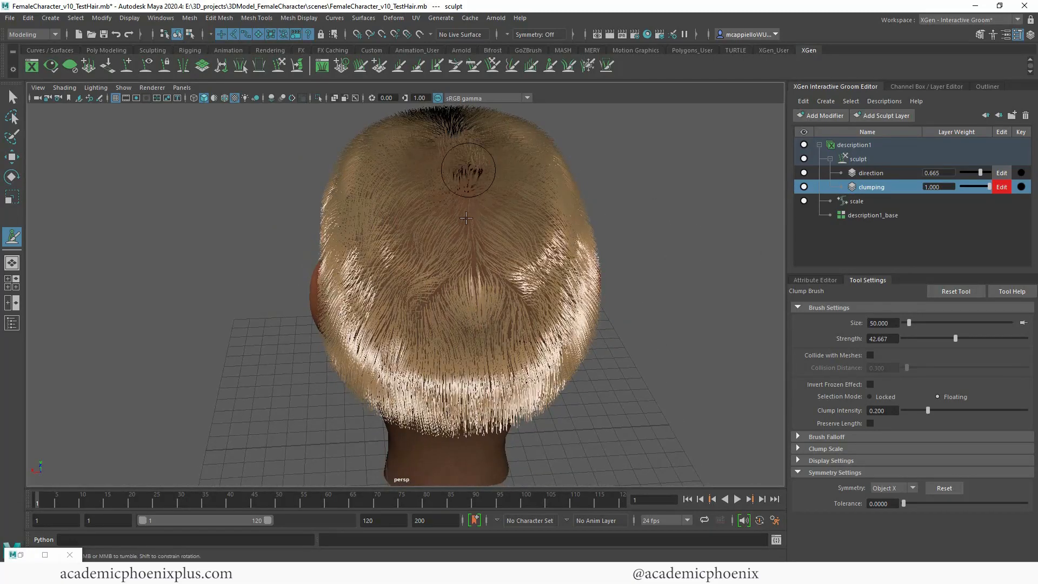
Step: Smooth the clumped hair across the back of the head with the Smooth brush at size 50 and strength 100
left_click_drag(465, 173, 513, 259, "alt")
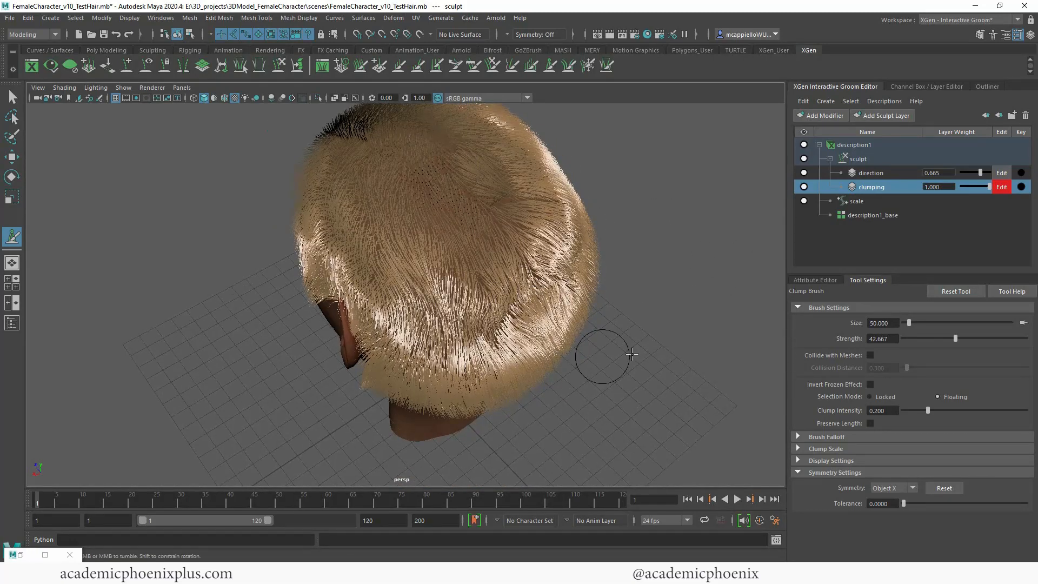
mouse_move(602, 355)
left_mouse_down("alt")
mouse_move(609, 303)
mouse_move(588, 281)
left_mouse_up("alt")
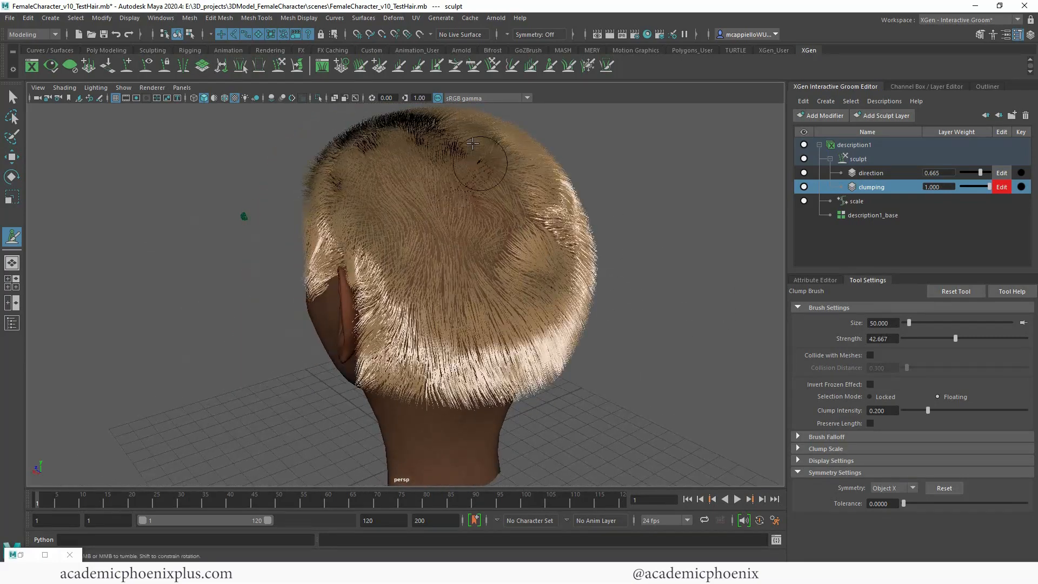
left_click(513, 66)
mouse_move(530, 184)
left_mouse_down("alt")
mouse_move(492, 291)
mouse_move(540, 303)
mouse_move(503, 281)
left_mouse_up("alt")
mouse_move(578, 300)
left_mouse_down("alt")
mouse_move(346, 256)
mouse_move(319, 241)
left_mouse_up("alt")
left_click_drag(417, 297, 503, 270, "alt")
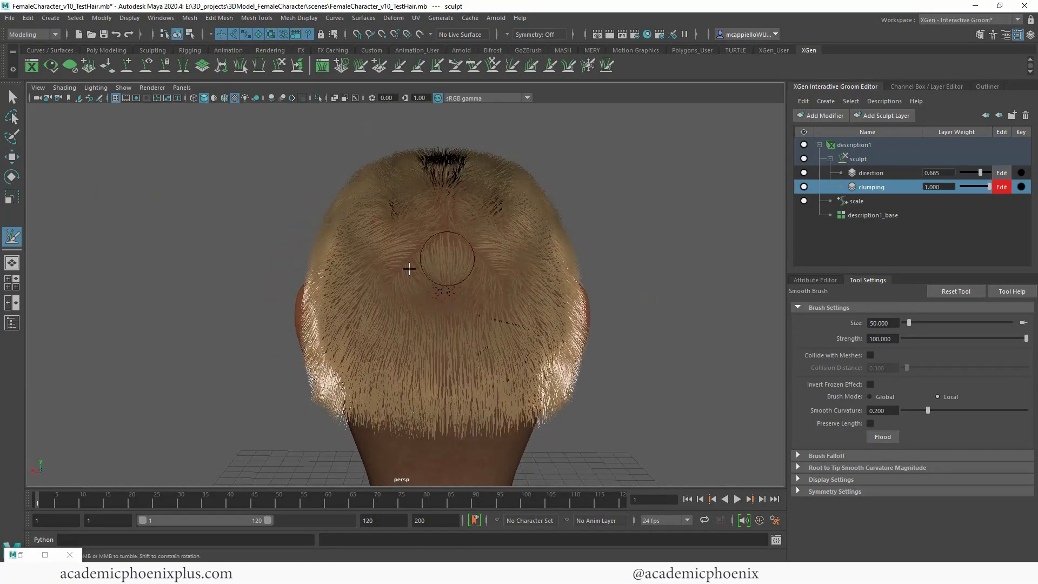
left_click_drag(555, 249, 445, 290, "alt")
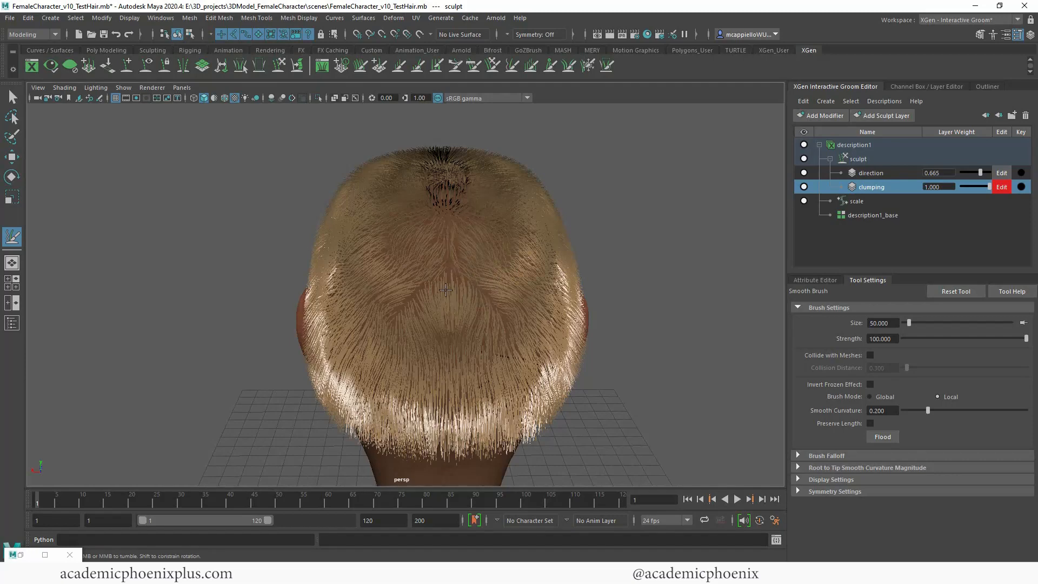
Step: Comb the hair downward across the back of the head with the Comb brush at size 50
left_click(474, 77)
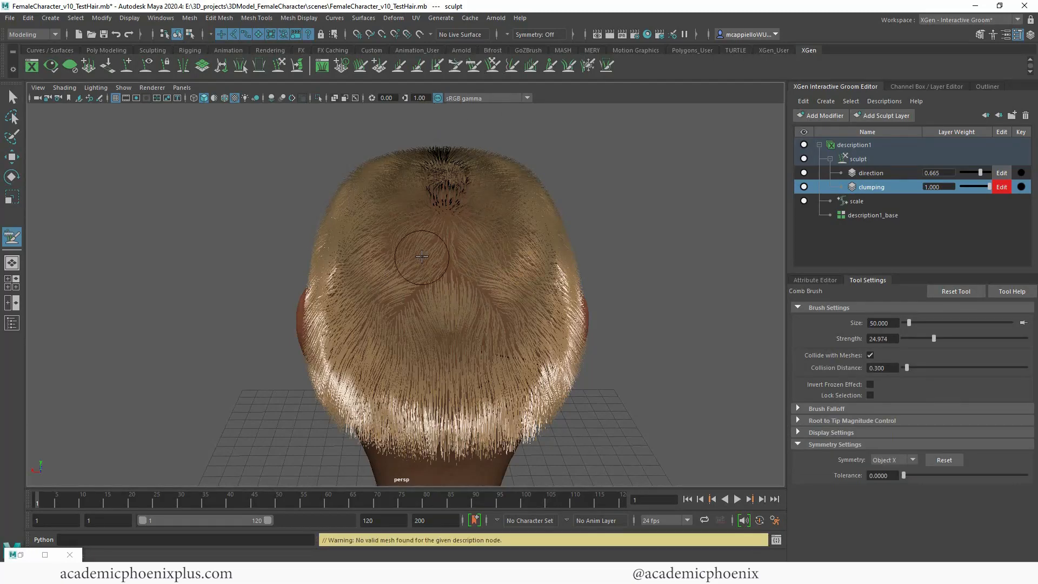
left_click_drag(449, 319, 478, 357, "alt")
left_click_drag(424, 298, 391, 342)
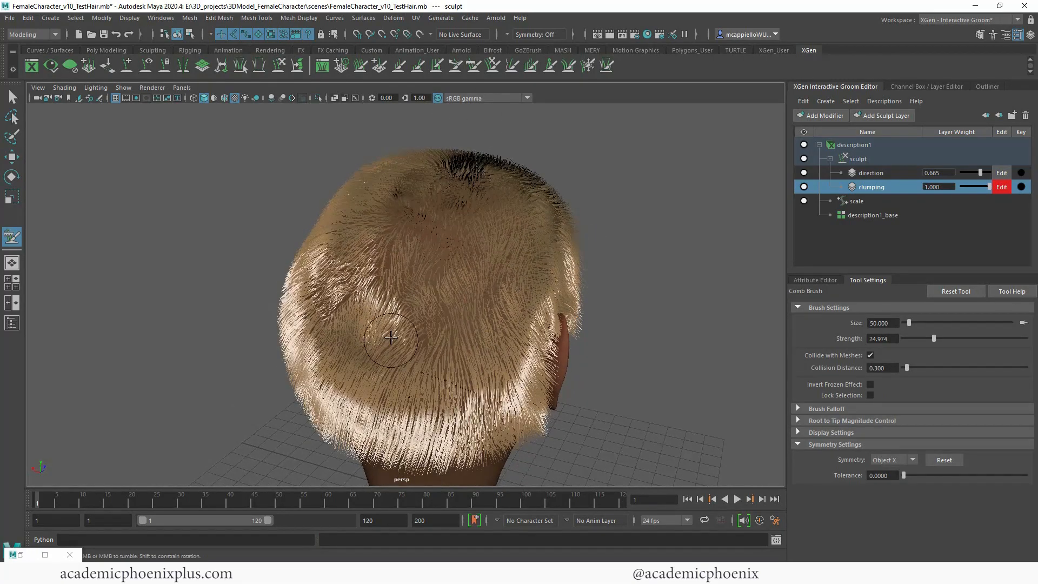
left_click_drag(405, 269, 403, 299)
left_click_drag(381, 310, 432, 351, "alt")
mouse_move(498, 312)
left_mouse_down("alt")
mouse_move(477, 304)
mouse_move(638, 283)
left_mouse_up("alt")
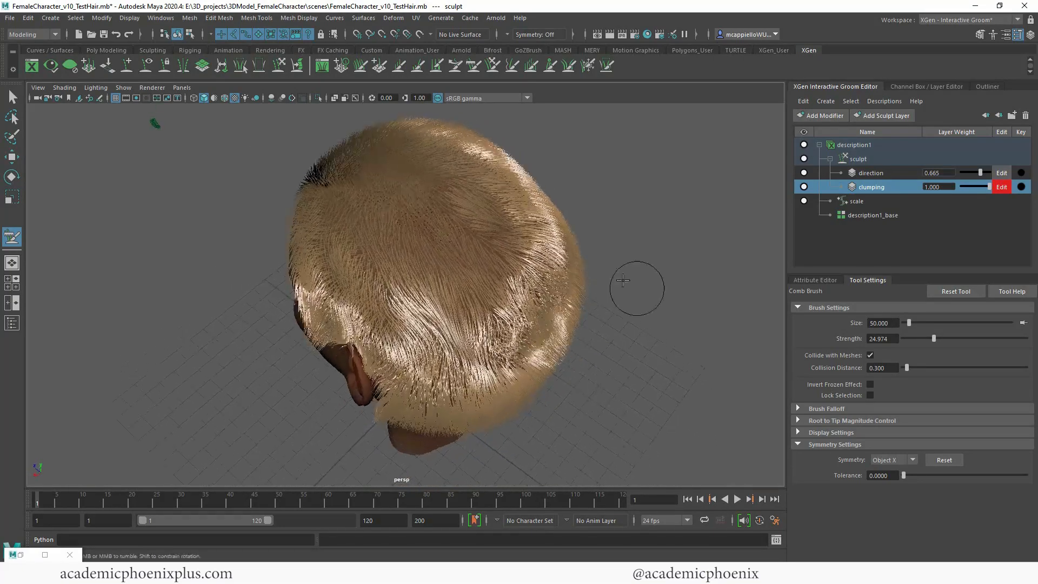
Step: Reduce the clumping layer's weight to 0.565 and add a new sculpt layer placed above the direction layer
left_click_drag(979, 186, 974, 186)
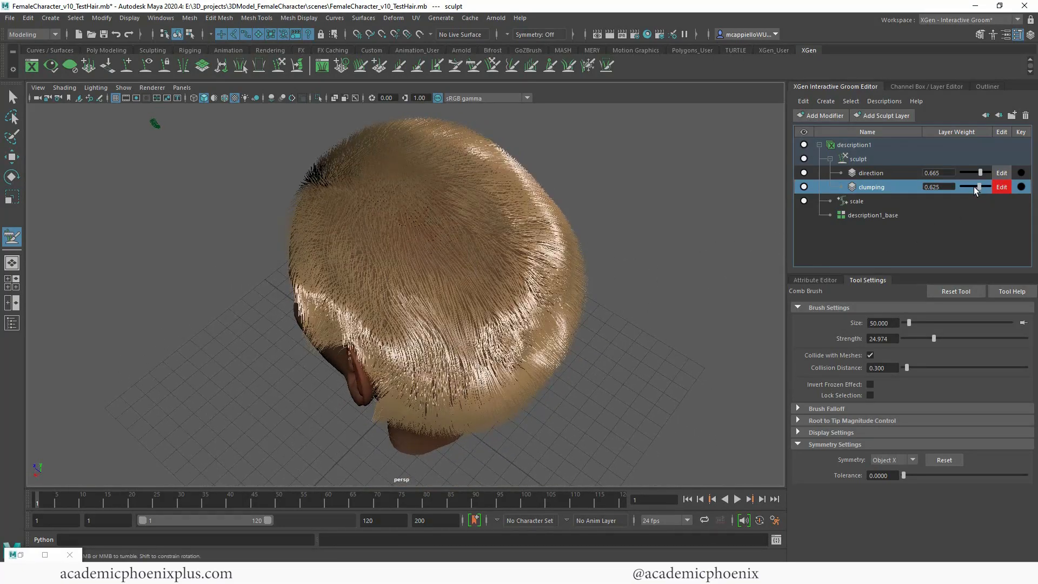
left_click_drag(632, 311, 638, 289, "alt")
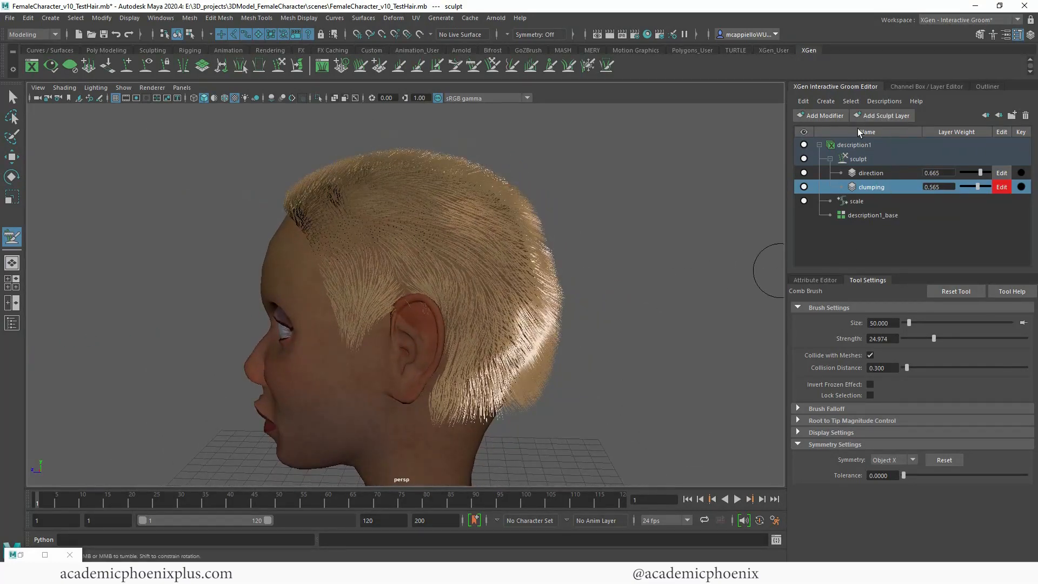
left_click(888, 117)
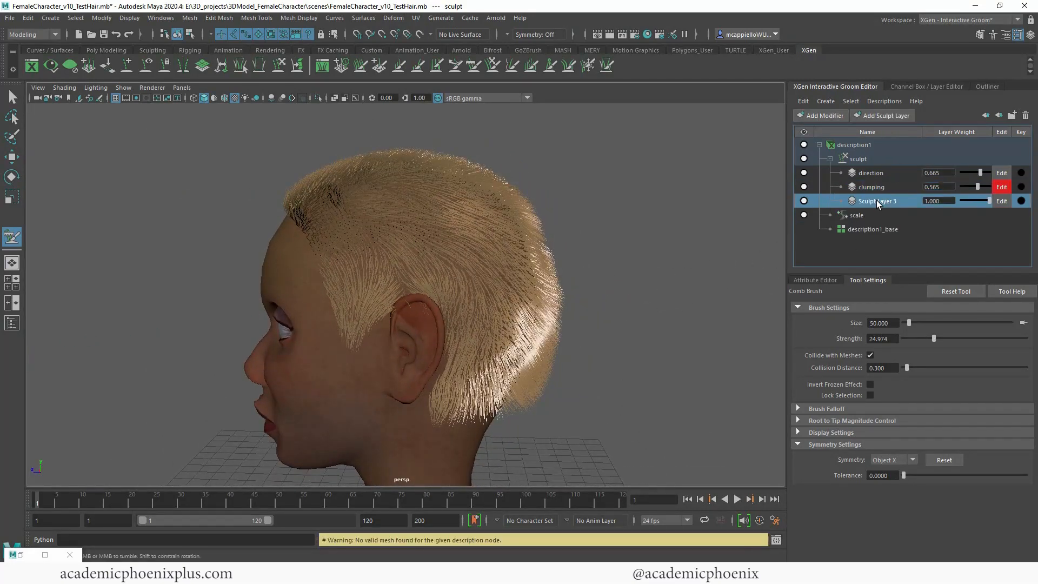
left_click_drag(877, 200, 876, 167)
left_click_drag(875, 167, 874, 167)
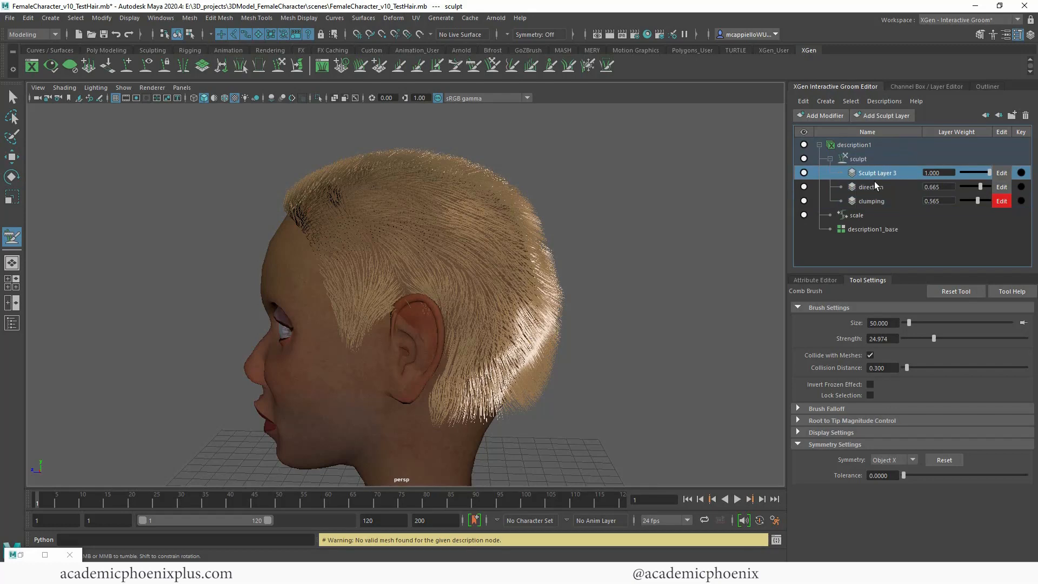
Step: Make the new sculpt layer the one being edited and rename it Length
left_click_drag(599, 168, 802, 174, "alt")
mouse_move(616, 192)
left_mouse_down("alt")
mouse_move(646, 195)
mouse_move(567, 193)
left_mouse_up("alt")
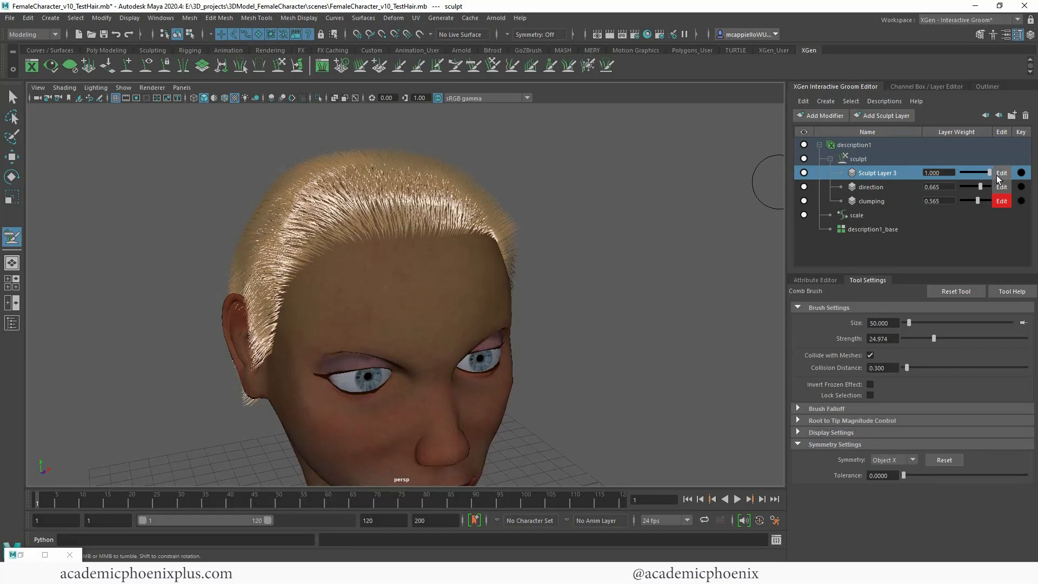
left_click(1000, 174)
double_click(880, 173)
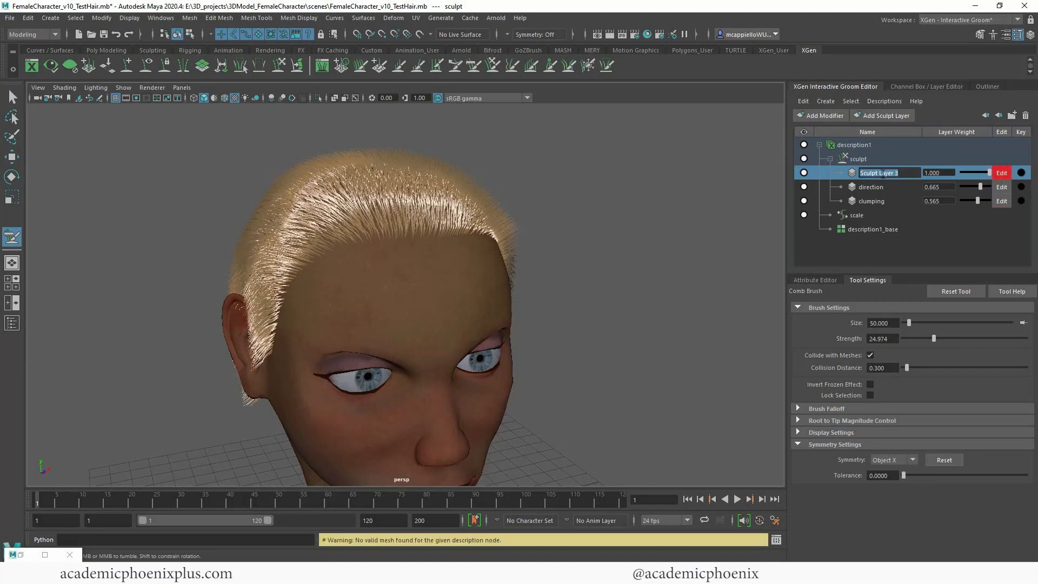
type("Length")
key("Return")
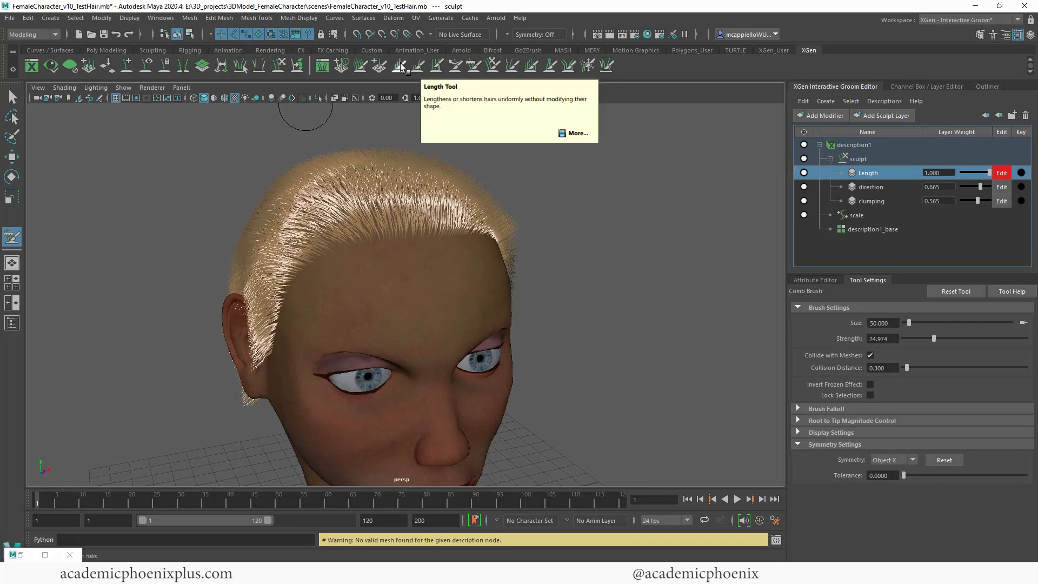
Step: Turn off symmetry for the Comb brush
left_click_drag(525, 204, 638, 270, "alt")
left_click(898, 460)
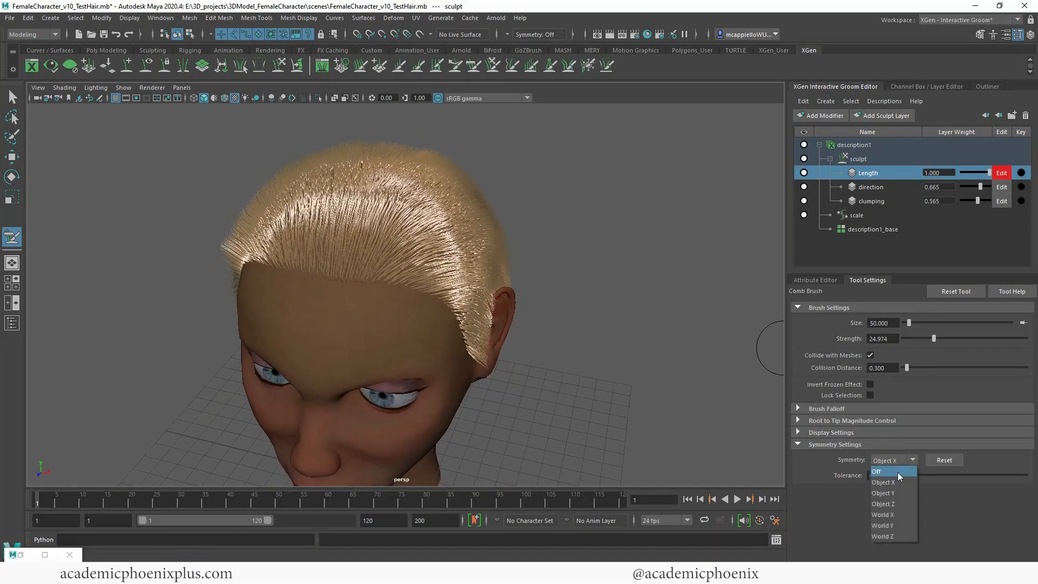
left_click(897, 472)
Step: Switch to the Length brush, undo a test stroke on the left side of the head, and set the brush strength to 36
left_click_drag(645, 324, 371, 282, "alt")
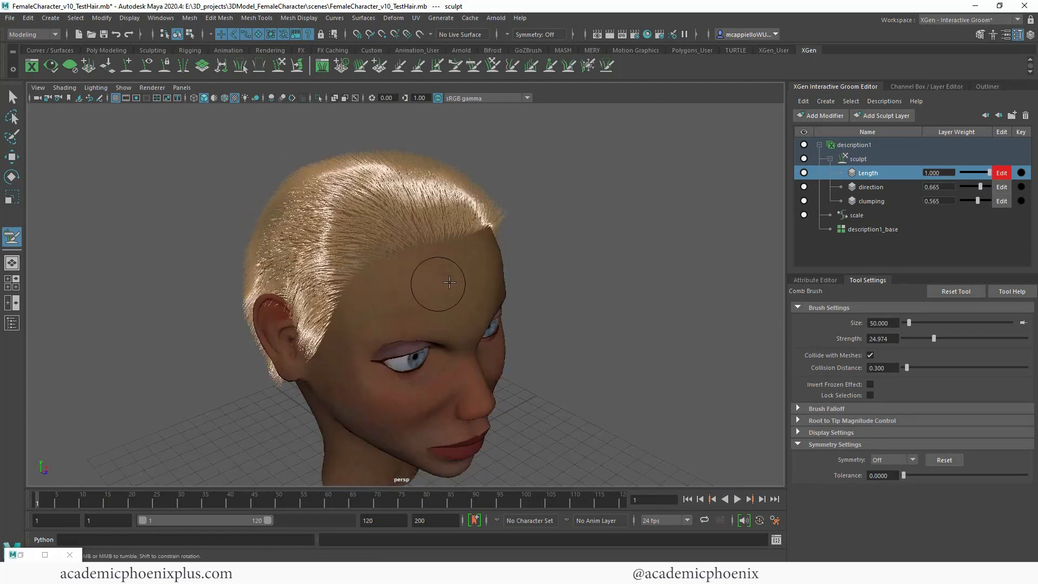
mouse_move(625, 267)
left_mouse_down("alt")
mouse_move(529, 294)
mouse_move(389, 281)
left_mouse_up("alt")
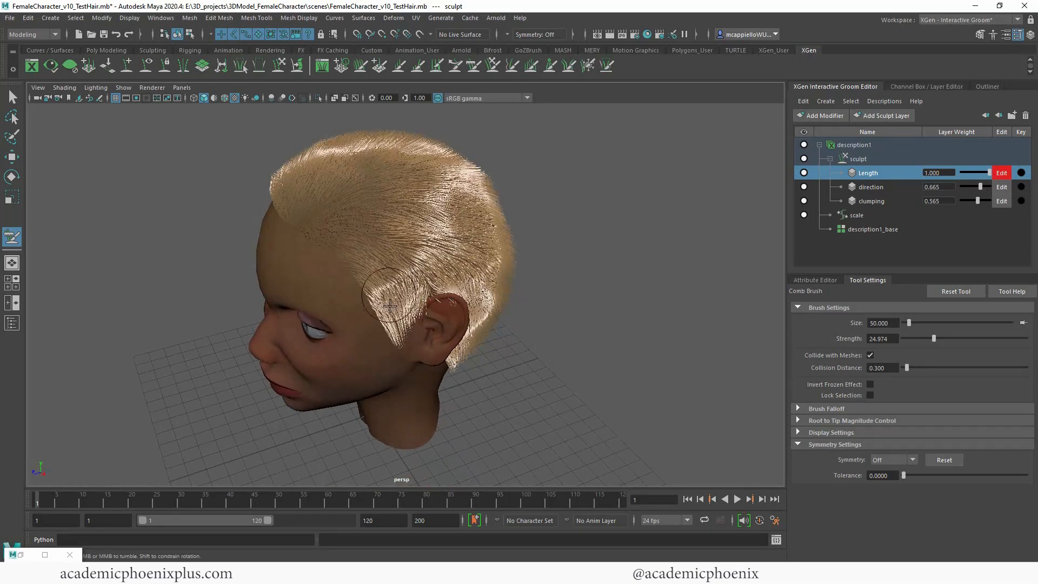
left_click_drag(622, 302, 654, 292, "alt")
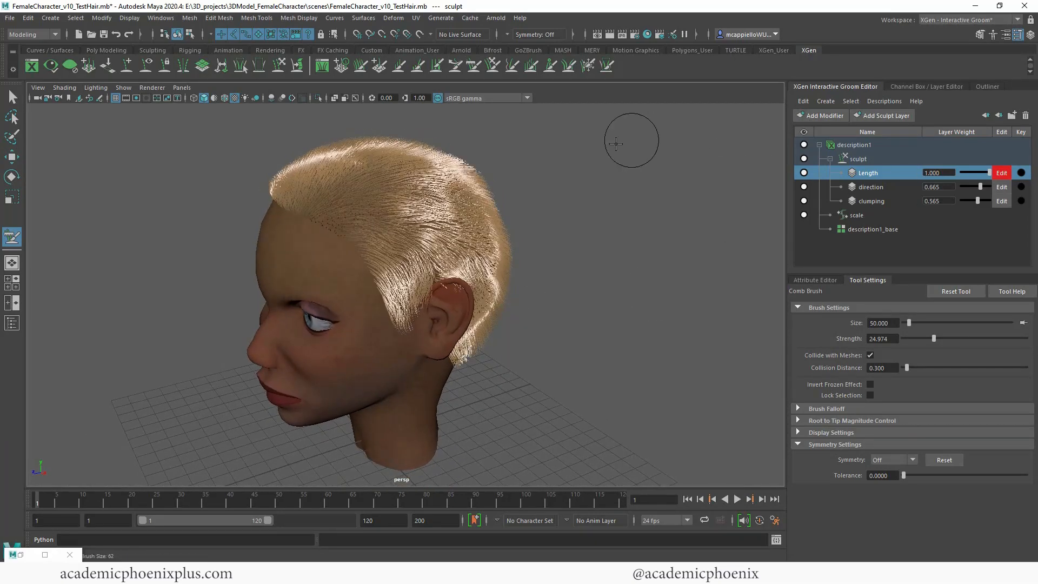
right_click_drag(618, 144, 663, 189, "alt")
left_click_drag(663, 190, 593, 201, "alt")
middle_click_drag(553, 170, 551, 180, "alt")
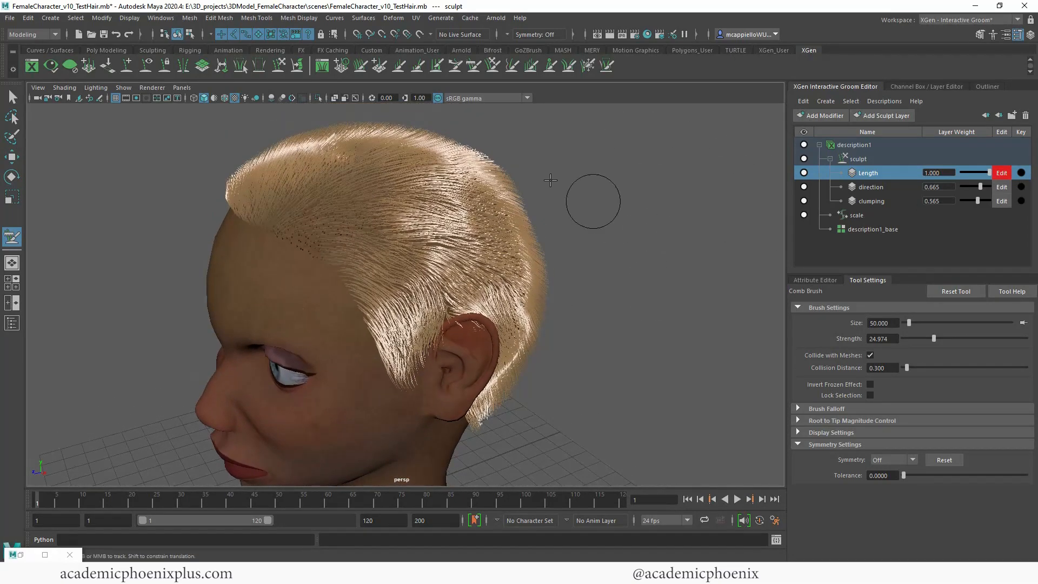
left_click(418, 66)
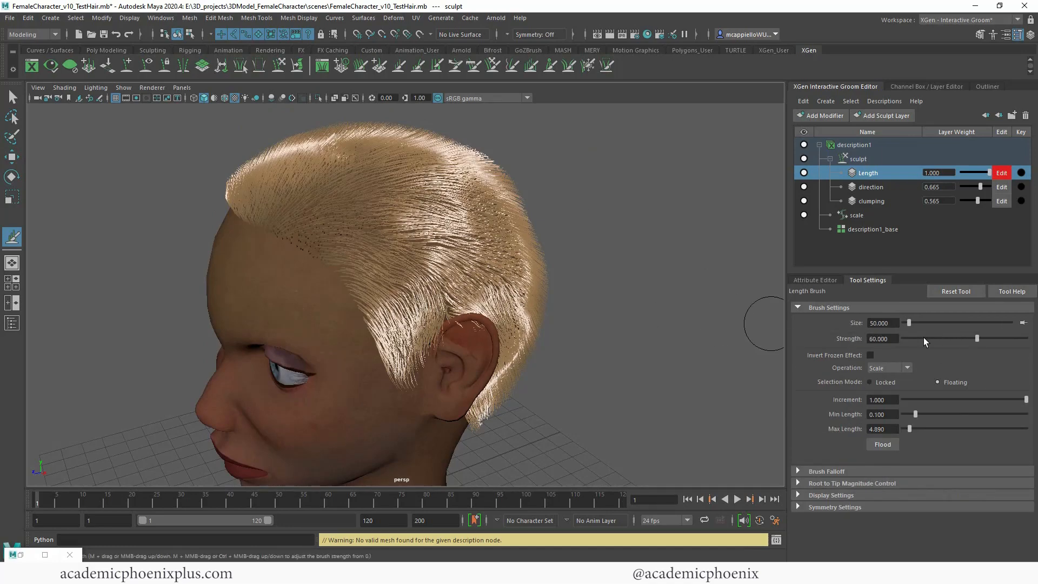
left_click_drag(348, 266, 572, 356, "alt")
key("ctrl+z")
right_click_drag(573, 319, 533, 287, "alt")
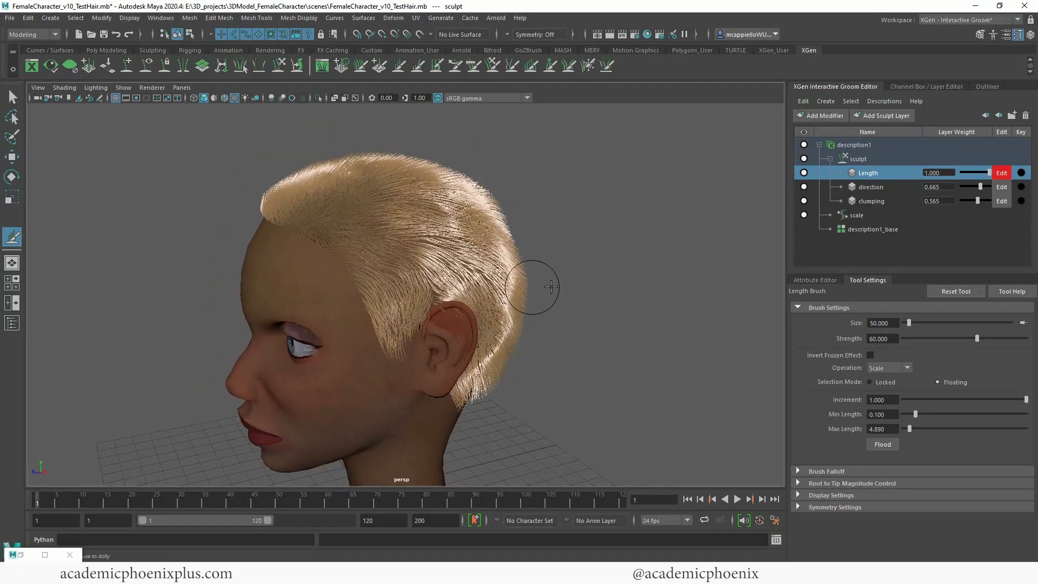
left_click_drag(944, 339, 947, 339)
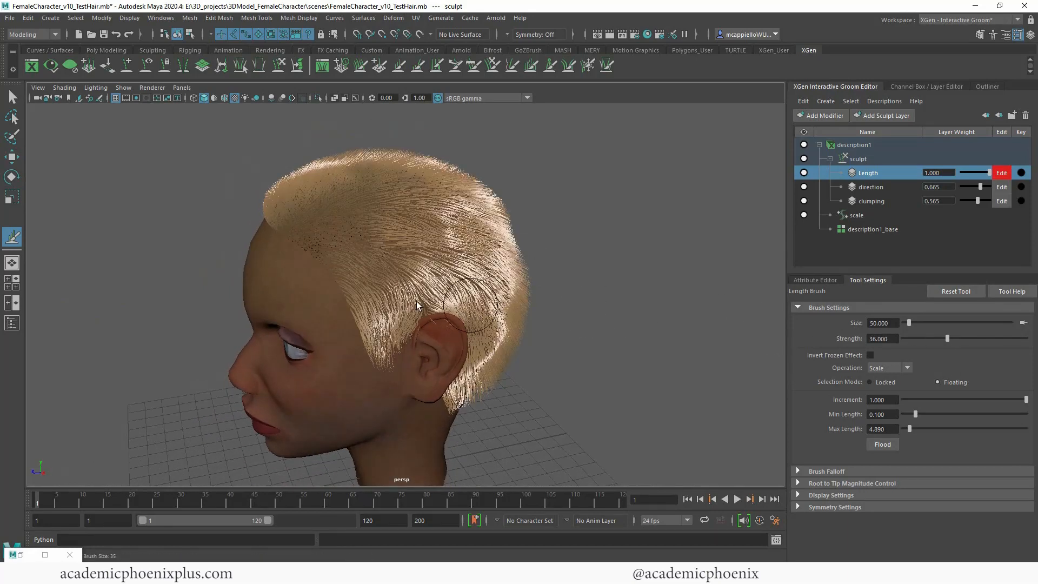
Step: Try lengthening the hair around the left ear, across the back and over the top with the Length brush
left_click_drag(529, 366, 486, 352, "alt")
left_click_drag(336, 325, 353, 294)
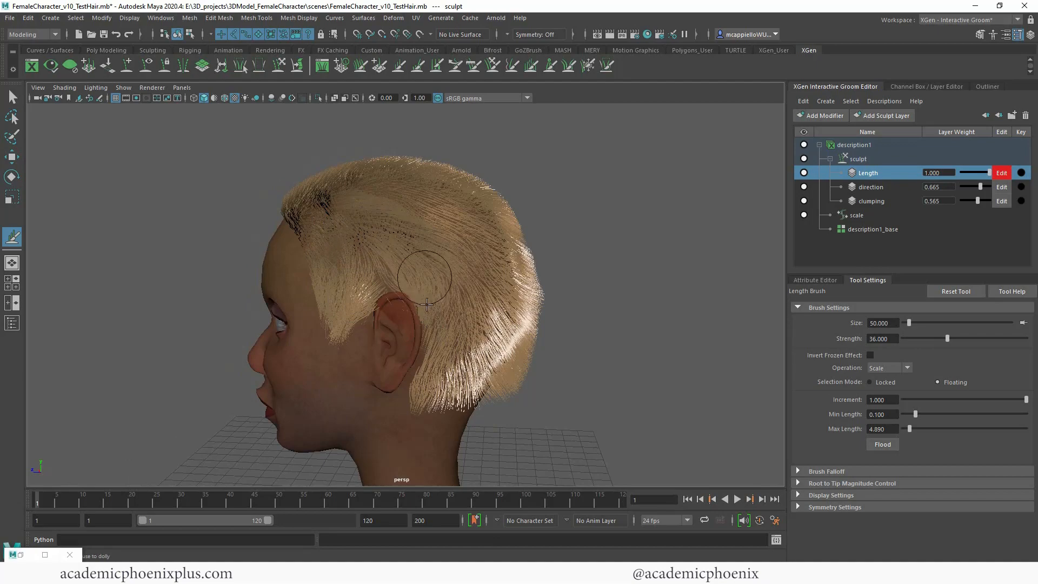
left_click_drag(425, 349, 485, 391)
mouse_move(498, 394)
left_mouse_down("alt")
mouse_move(465, 391)
mouse_move(457, 365)
mouse_move(500, 393)
left_mouse_up("alt")
mouse_move(505, 395)
left_mouse_down("alt")
mouse_move(559, 410)
mouse_move(561, 424)
mouse_move(536, 417)
left_mouse_up("alt")
left_click_drag(388, 261, 505, 315)
mouse_move(608, 331)
left_mouse_down("alt")
mouse_move(701, 319)
mouse_move(371, 267)
mouse_move(476, 267)
mouse_move(259, 239)
left_mouse_up("alt")
mouse_move(513, 287)
left_mouse_down("alt")
mouse_move(656, 287)
mouse_move(384, 213)
mouse_move(440, 224)
mouse_move(384, 227)
left_mouse_up("alt")
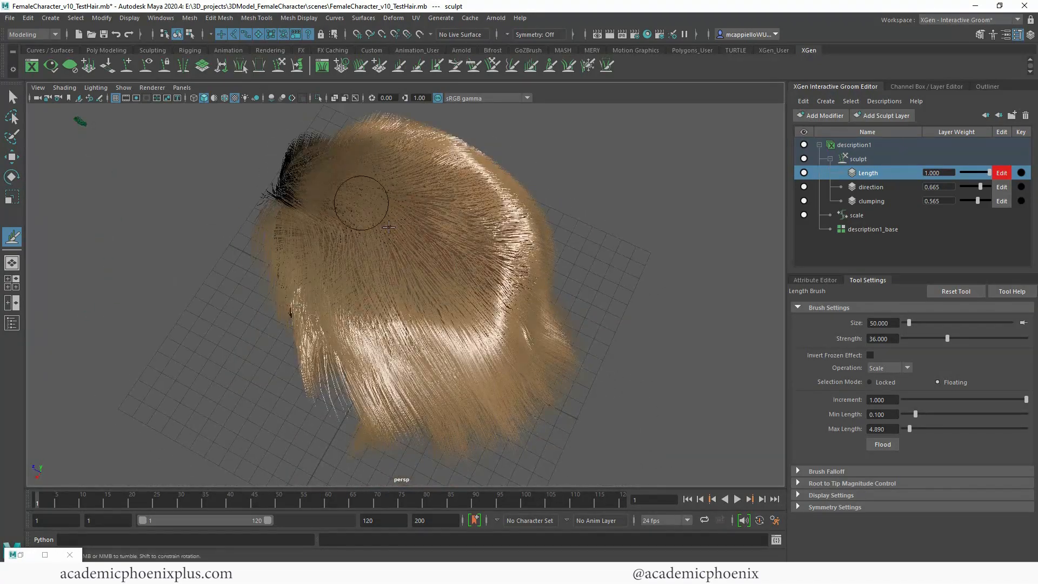
left_click_drag(460, 340, 348, 220, "alt")
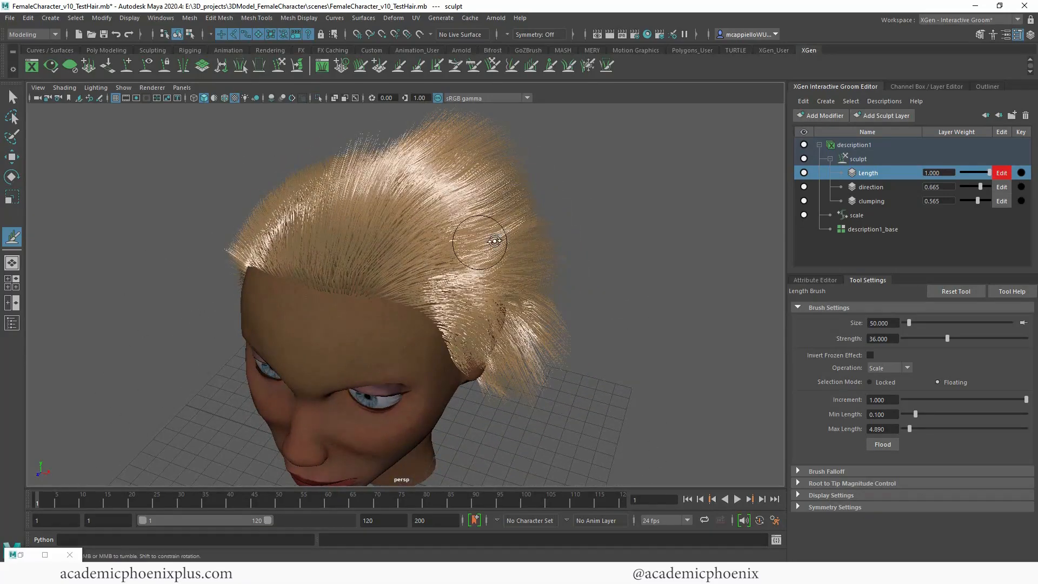
Step: Undo the Length brush strokes on the side, back and top of the head
mouse_move(493, 238)
left_mouse_down("alt")
mouse_move(608, 244)
mouse_move(546, 237)
mouse_move(497, 257)
left_mouse_up("alt")
key("ctrl+z")
key("ctrl+z")
key("ctrl+z")
key("ctrl+z")
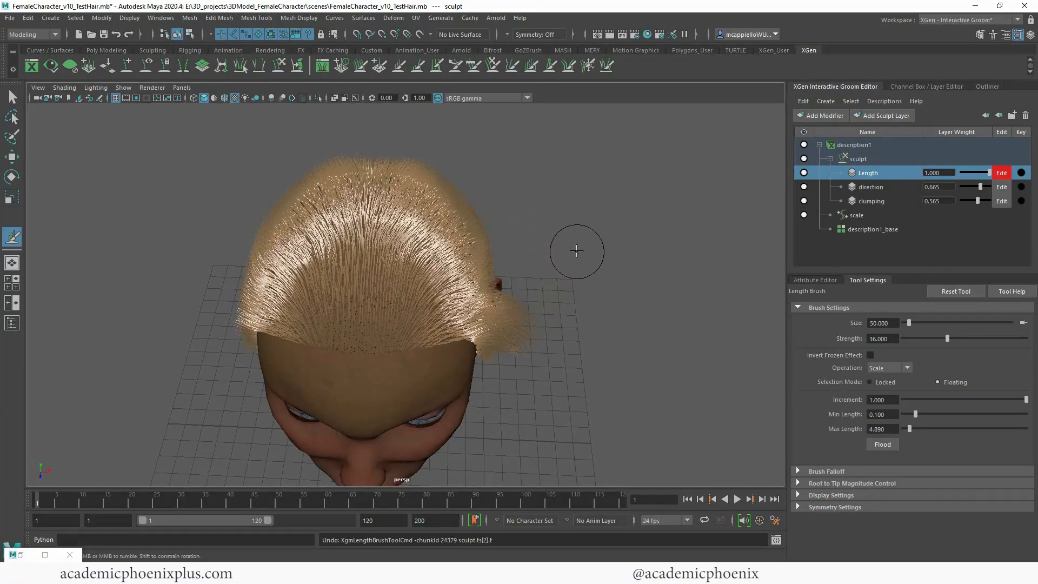
mouse_move(586, 246)
left_mouse_down("alt")
mouse_move(549, 260)
mouse_move(557, 228)
mouse_move(568, 241)
mouse_move(620, 124)
left_mouse_up("alt")
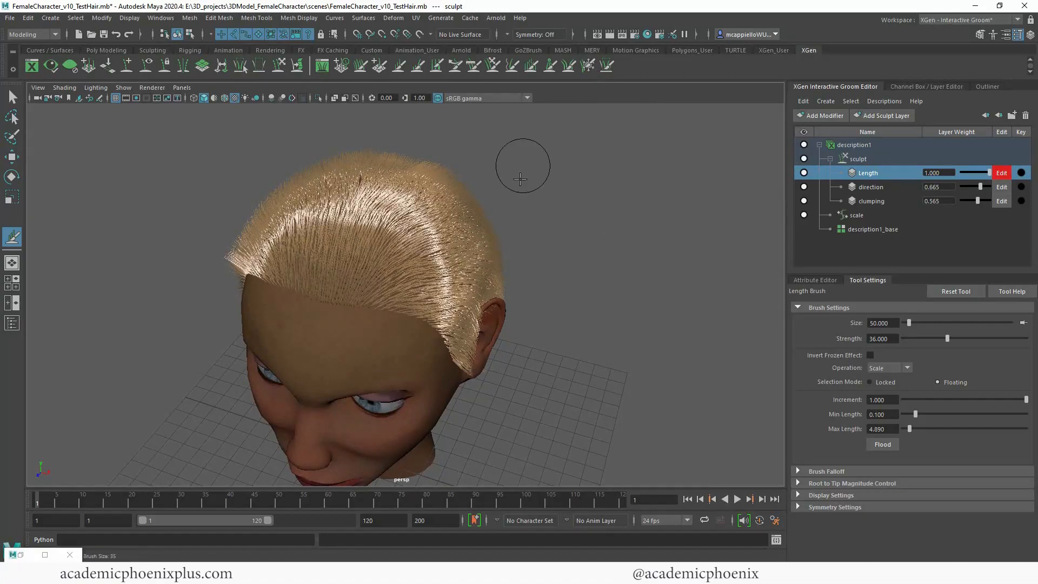
Step: Freeze the hair on the character's right half of the head with the Freeze brush at size 164 and strength 100
left_click_drag(549, 198, 575, 232, "alt")
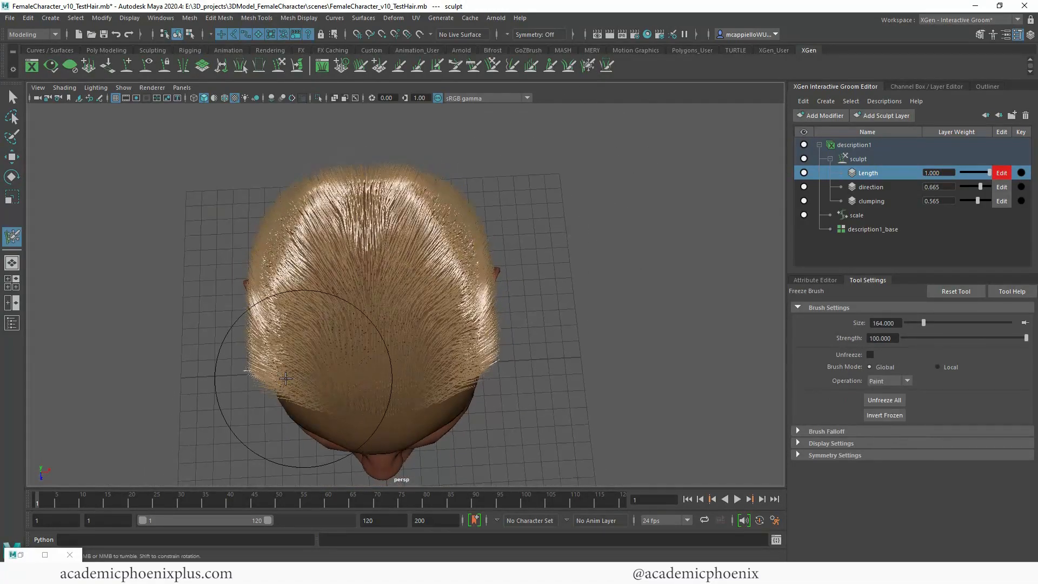
left_click_drag(302, 373, 284, 226)
left_click_drag(706, 266, 456, 208, "alt")
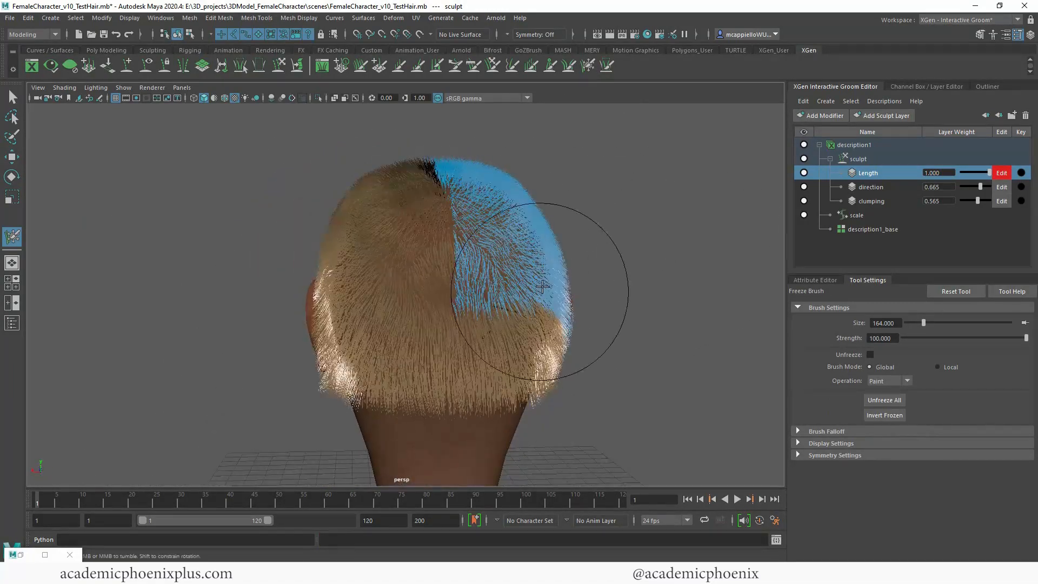
left_click_drag(670, 248, 433, 135, "alt")
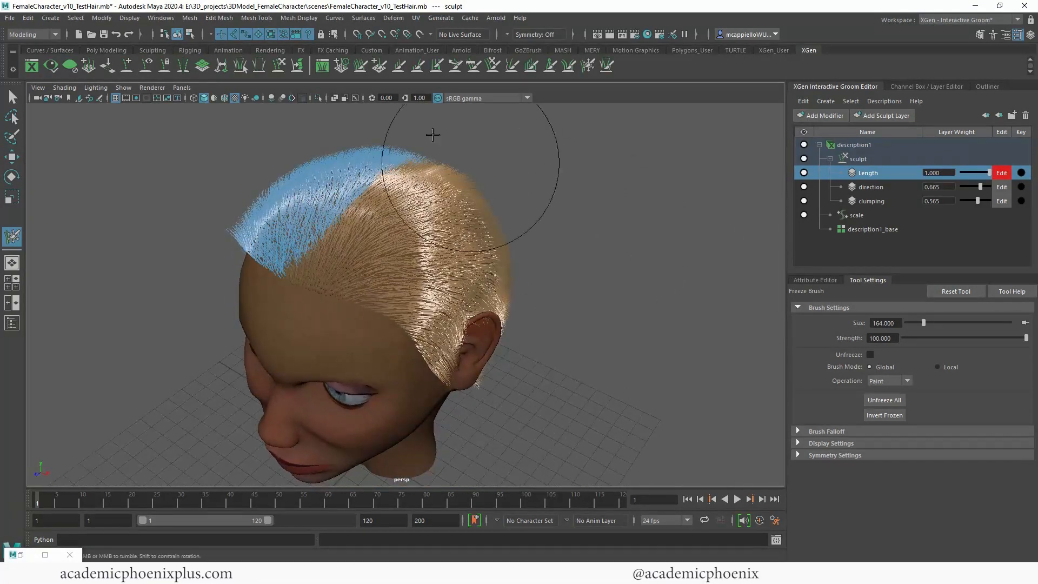
Step: Lengthen the unfrozen hair on the top and left side with the Length brush at size 164 and strength 36
left_click(398, 66)
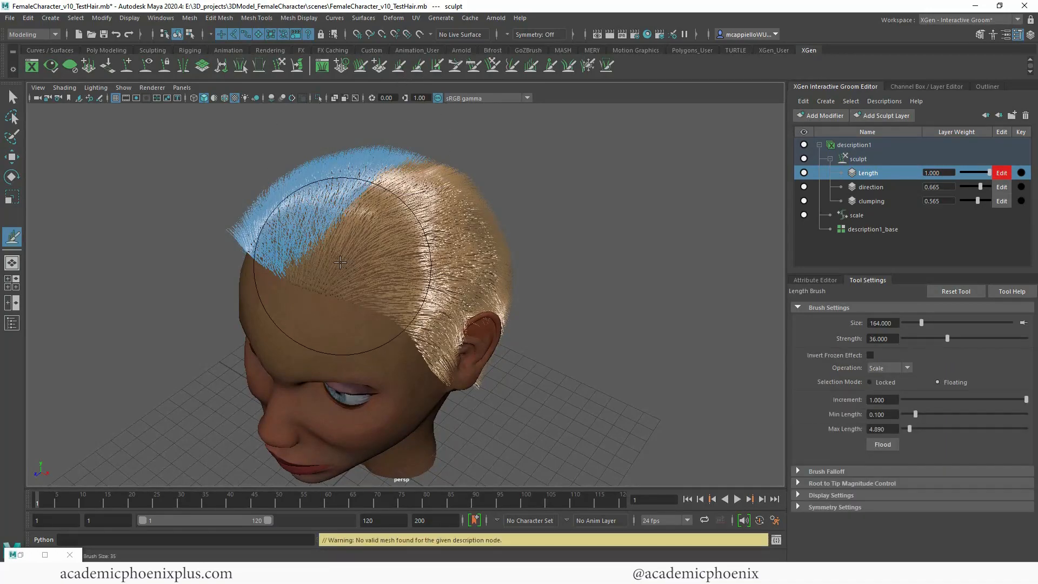
left_click_drag(342, 284, 394, 220)
mouse_move(519, 251)
left_mouse_down("alt")
mouse_move(463, 241)
mouse_move(497, 338)
mouse_move(441, 284)
mouse_move(379, 378)
left_mouse_up("alt")
left_click_drag(378, 379, 515, 368, "alt")
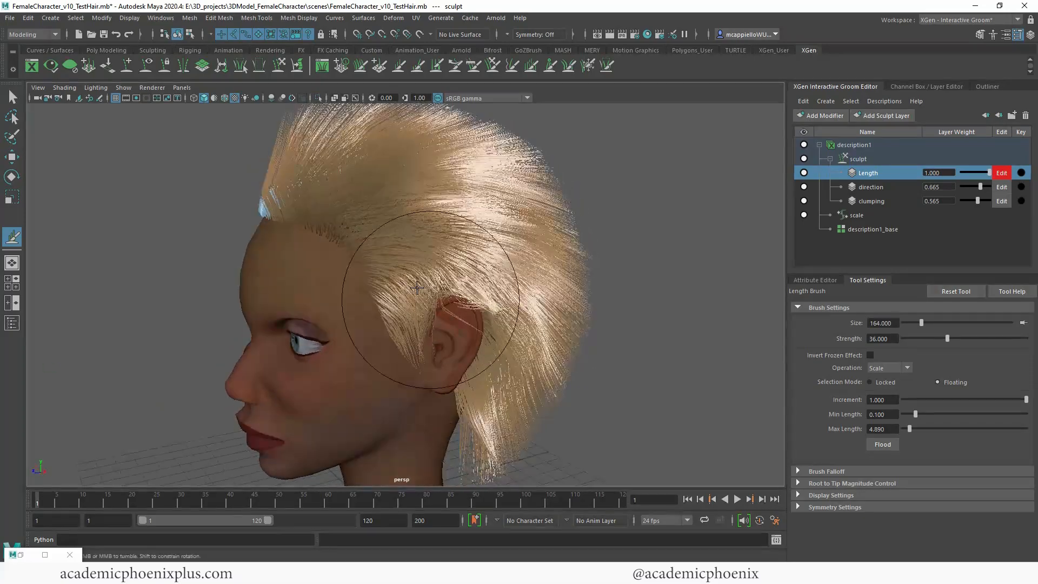
Step: Lengthen the unfrozen hair around the left ear and down the back of the head, keeping the Length layer's weight at 1.000
mouse_move(429, 303)
left_mouse_down()
mouse_move(410, 310)
mouse_move(617, 371)
mouse_move(697, 373)
left_mouse_up()
mouse_move(291, 306)
left_mouse_down("alt")
mouse_move(400, 232)
mouse_move(433, 259)
mouse_move(442, 301)
left_mouse_up("alt")
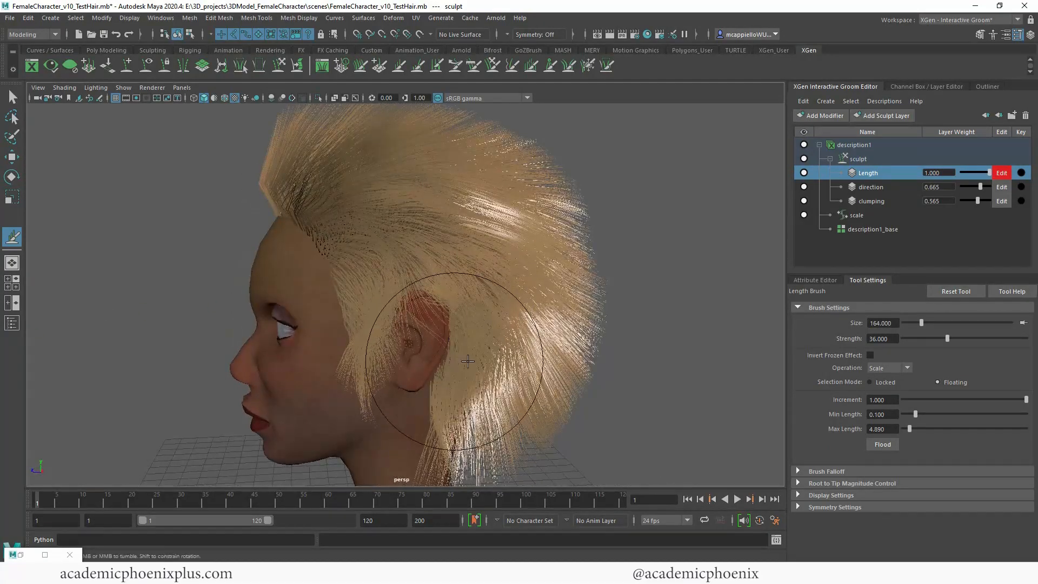
right_click_drag(572, 311, 474, 304, "alt")
left_click_drag(519, 308, 472, 337, "alt")
mouse_move(550, 324)
left_mouse_down("alt")
mouse_move(600, 347)
mouse_move(569, 328)
left_mouse_up("alt")
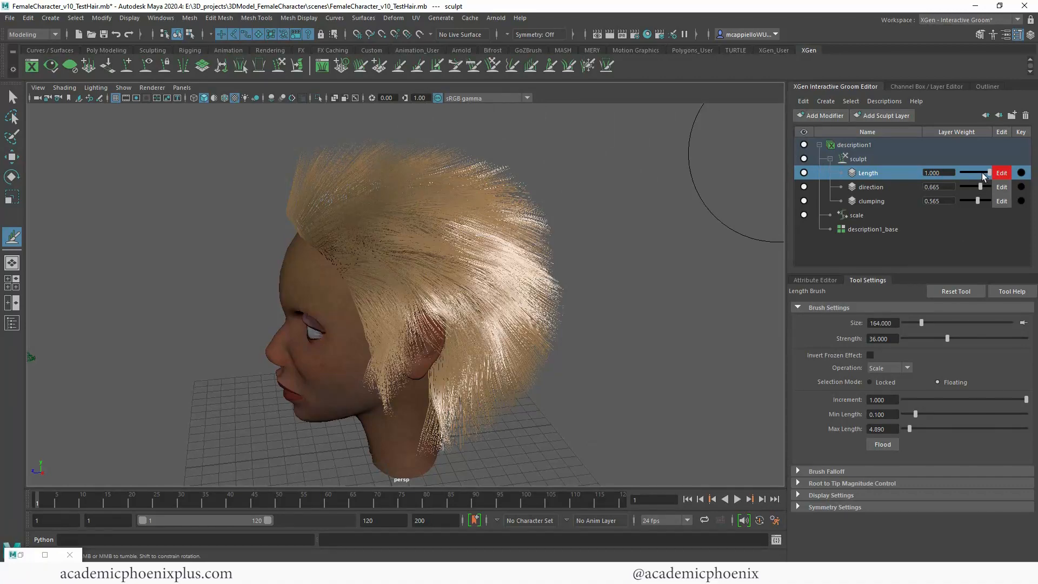
left_click_drag(983, 175, 984, 174)
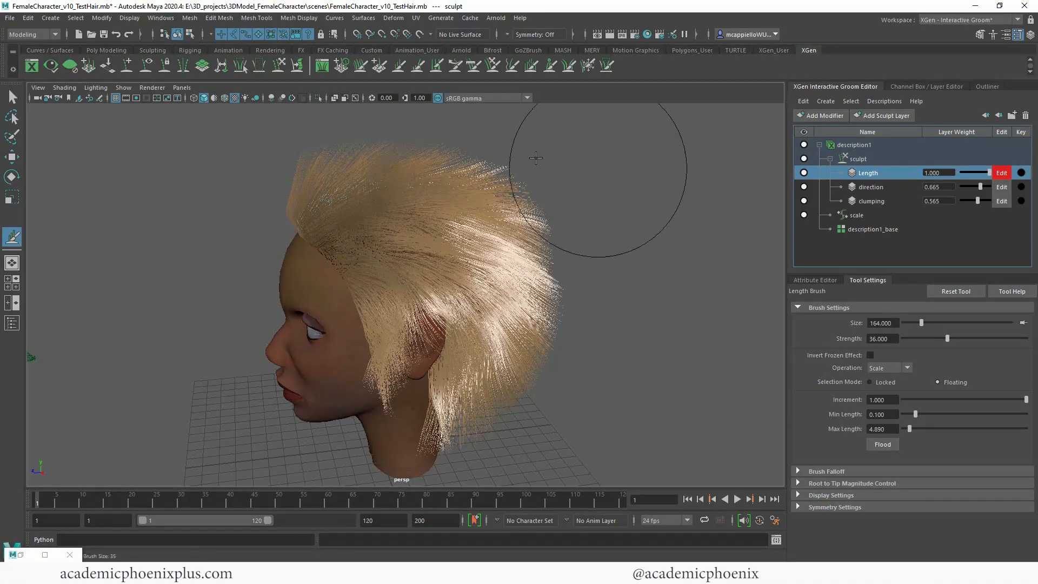
Step: Comb the long unfrozen hair down over the left side and back of the head with the Comb brush at size 164
left_click(473, 66)
left_click_drag(416, 232, 504, 244, "alt")
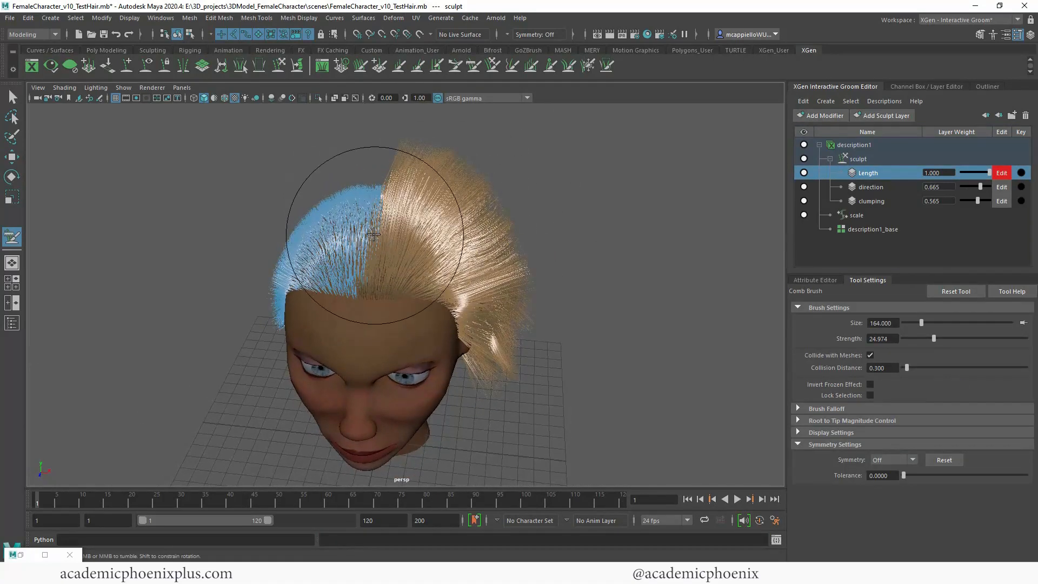
left_click_drag(528, 306, 496, 318, "alt")
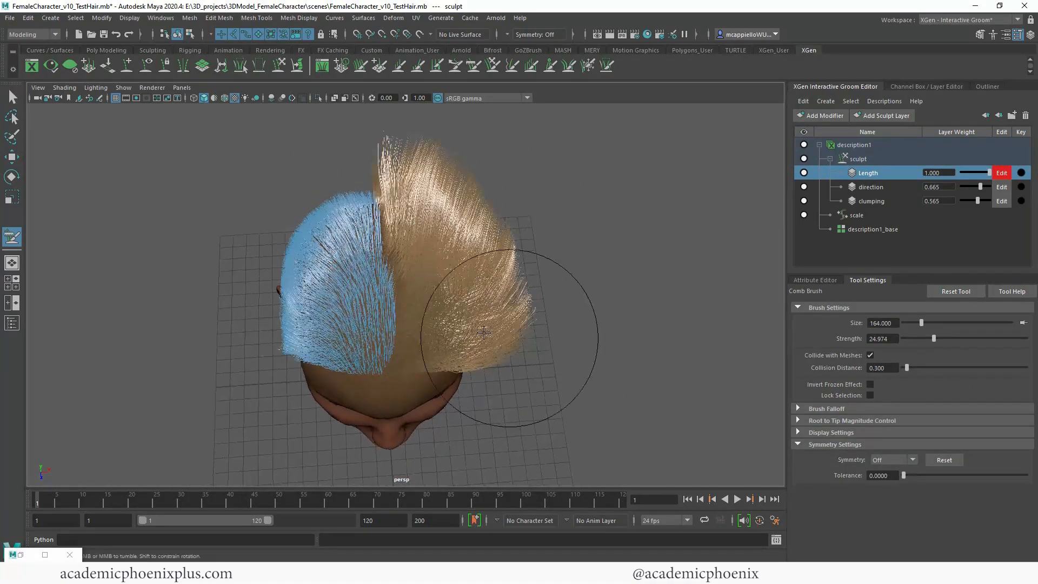
mouse_move(548, 342)
left_mouse_down()
mouse_move(547, 243)
mouse_move(535, 236)
mouse_move(524, 243)
mouse_move(533, 250)
mouse_move(314, 214)
left_mouse_up()
left_click_drag(310, 282, 436, 280, "alt")
left_click_drag(576, 278, 447, 320, "alt")
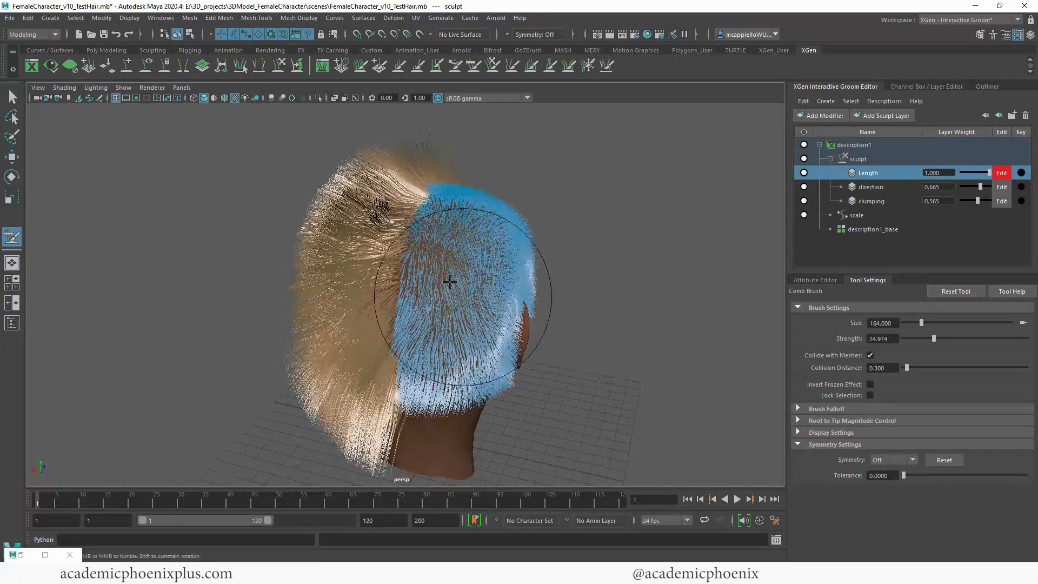
mouse_move(354, 250)
left_mouse_down()
mouse_move(294, 330)
mouse_move(406, 260)
left_mouse_up()
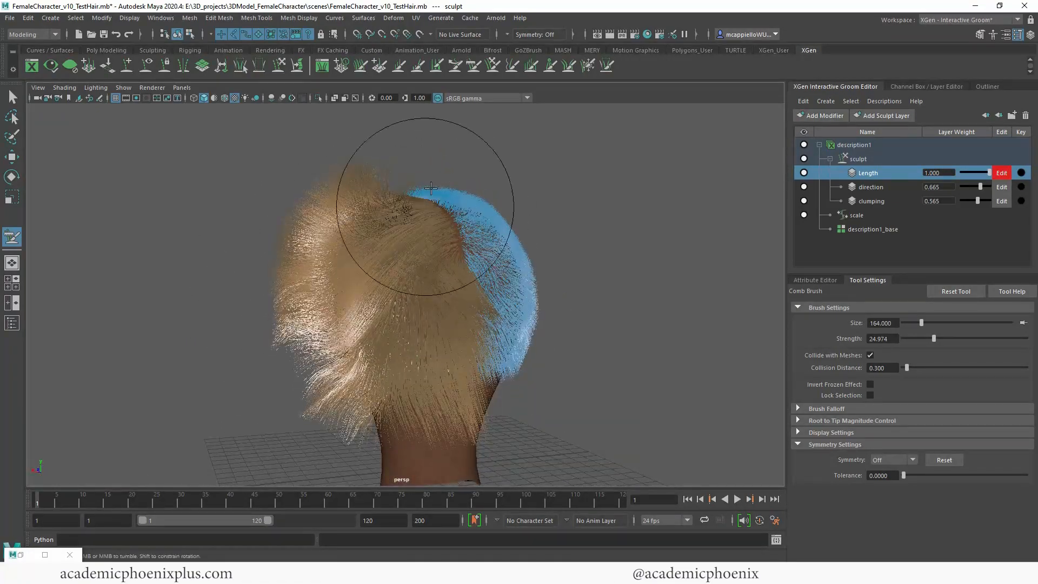
mouse_move(426, 208)
left_mouse_down()
mouse_move(417, 286)
mouse_move(450, 292)
mouse_move(532, 422)
left_mouse_up()
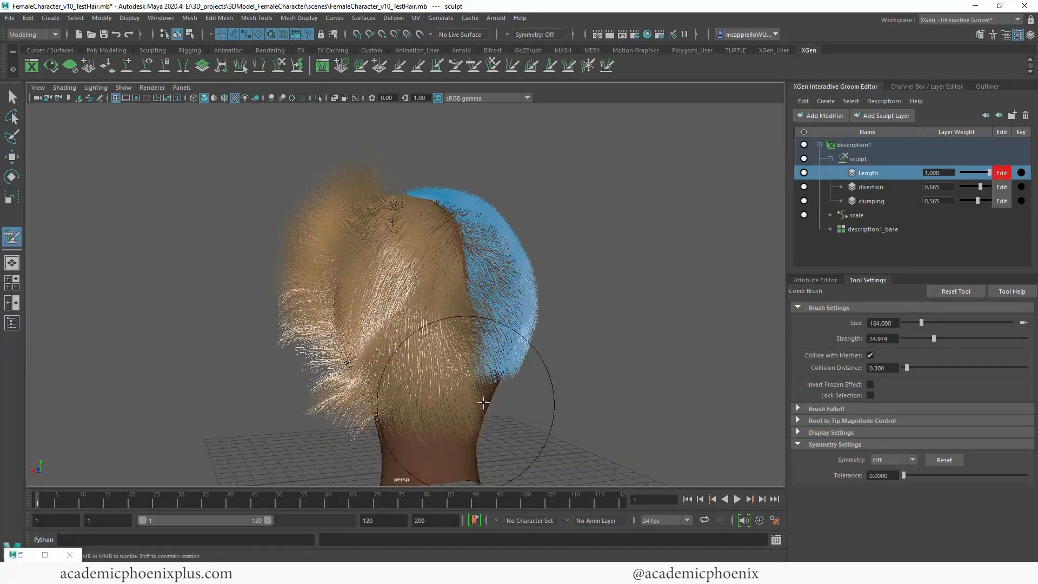
Step: Raise the Comb brush strength to 56.889 and comb the hair flat behind the left ear, over the side and at the temple
left_click_drag(972, 339, 973, 338)
mouse_move(517, 352)
left_mouse_down("alt")
mouse_move(482, 348)
mouse_move(452, 371)
mouse_move(513, 343)
mouse_move(454, 397)
left_mouse_up("alt")
mouse_move(522, 379)
left_mouse_down("alt")
mouse_move(459, 366)
mouse_move(488, 398)
mouse_move(435, 440)
mouse_move(475, 431)
left_mouse_up("alt")
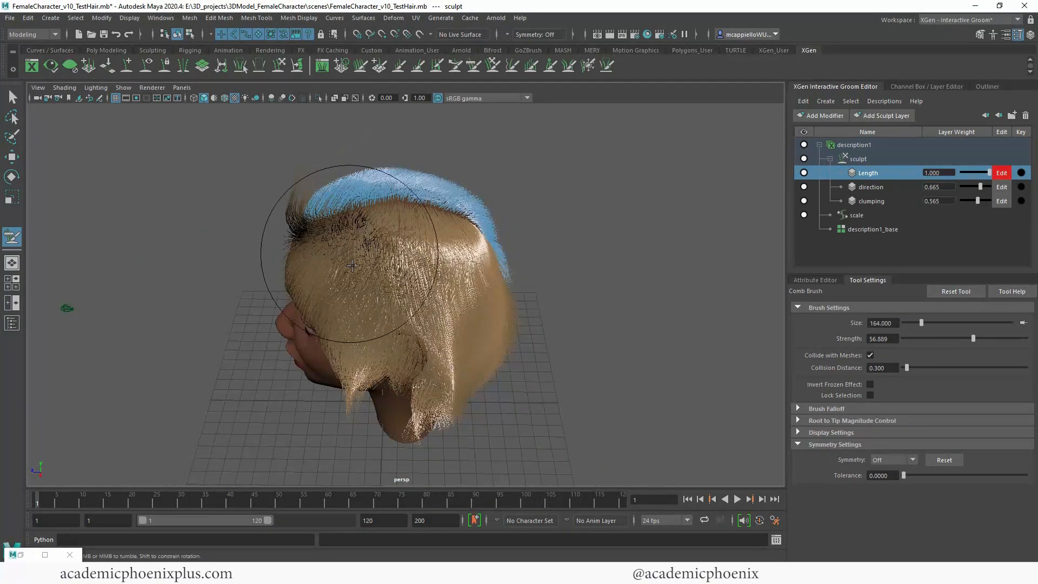
left_click_drag(348, 253, 411, 303)
mouse_move(303, 313)
left_mouse_down("alt")
mouse_move(373, 355)
mouse_move(402, 357)
left_mouse_up("alt")
mouse_move(387, 302)
left_mouse_down()
mouse_move(434, 317)
mouse_move(463, 292)
mouse_move(440, 336)
mouse_move(390, 376)
mouse_move(438, 333)
mouse_move(368, 328)
left_mouse_up()
left_click_drag(401, 193, 416, 304)
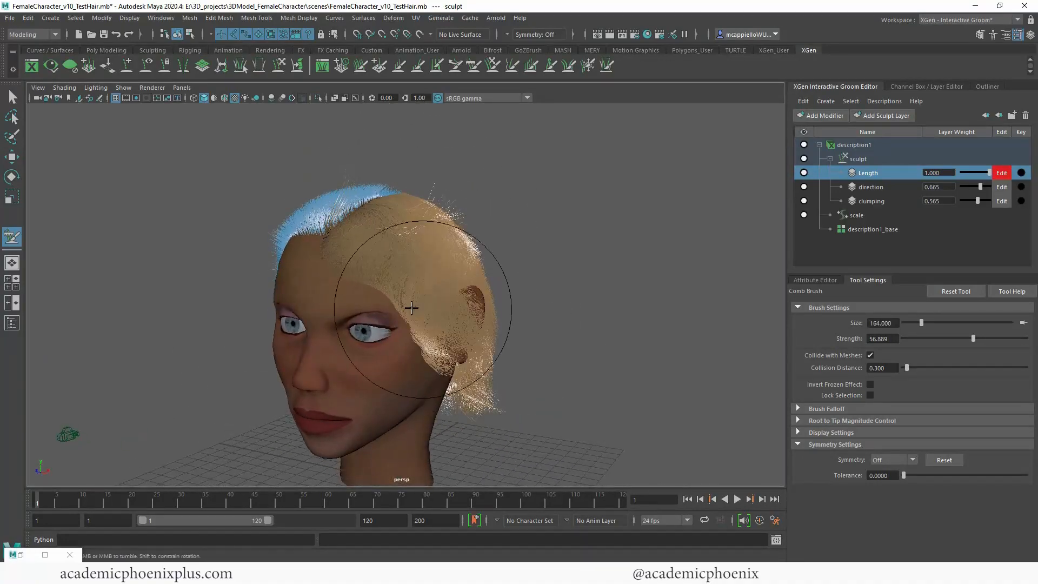
Step: Comb the front hair away from the forehead and the stray hairs on the crown down toward the left ear
left_click_drag(435, 230, 384, 351)
mouse_move(449, 270)
left_mouse_down()
mouse_move(494, 370)
mouse_move(486, 336)
left_mouse_up()
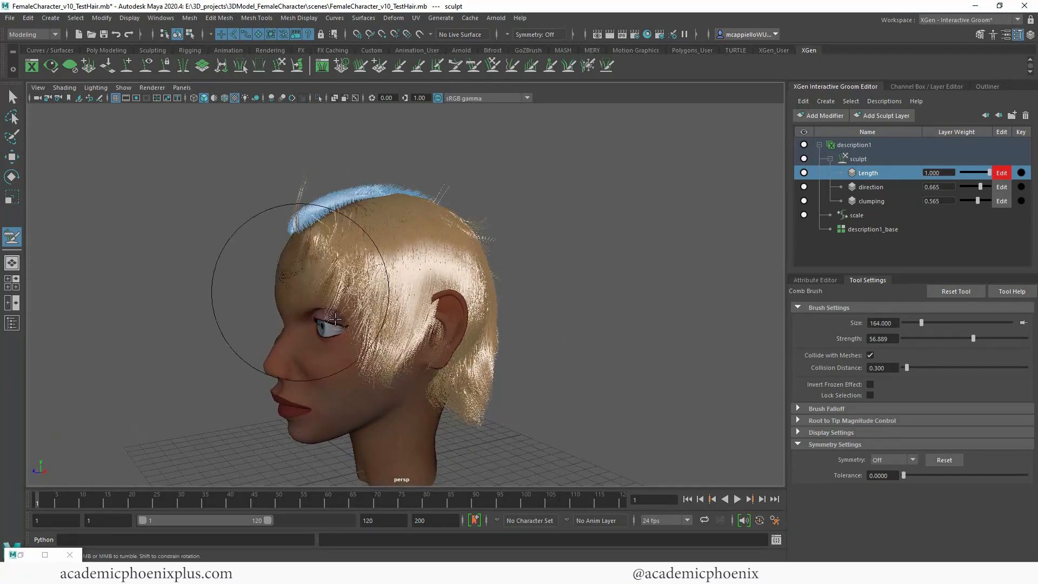
left_click_drag(294, 192, 350, 254)
left_click_drag(476, 260, 406, 267, "alt")
mouse_move(443, 223)
left_mouse_down()
mouse_move(389, 339)
mouse_move(460, 339)
mouse_move(466, 393)
mouse_move(392, 399)
left_mouse_up()
mouse_move(437, 244)
left_mouse_down()
mouse_move(451, 410)
mouse_move(559, 410)
mouse_move(491, 314)
left_mouse_up()
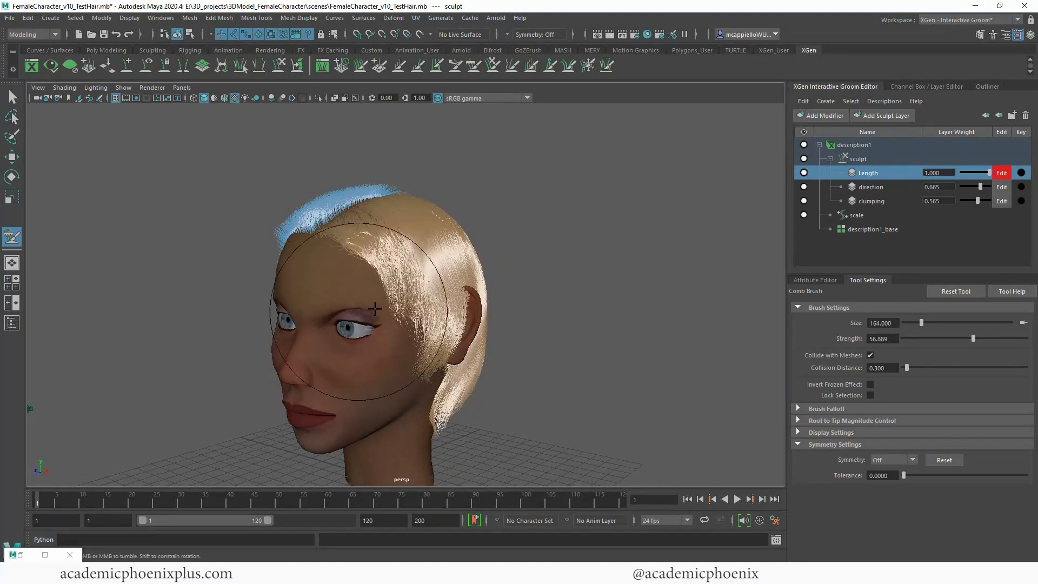
left_click_drag(440, 121, 475, 197, "alt")
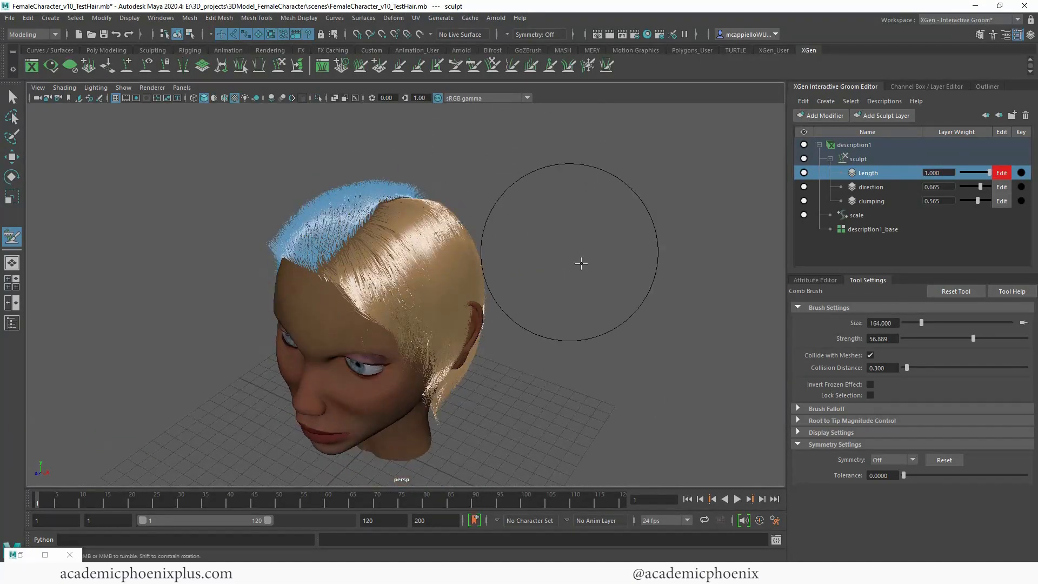
left_click_drag(581, 263, 390, 244, "alt")
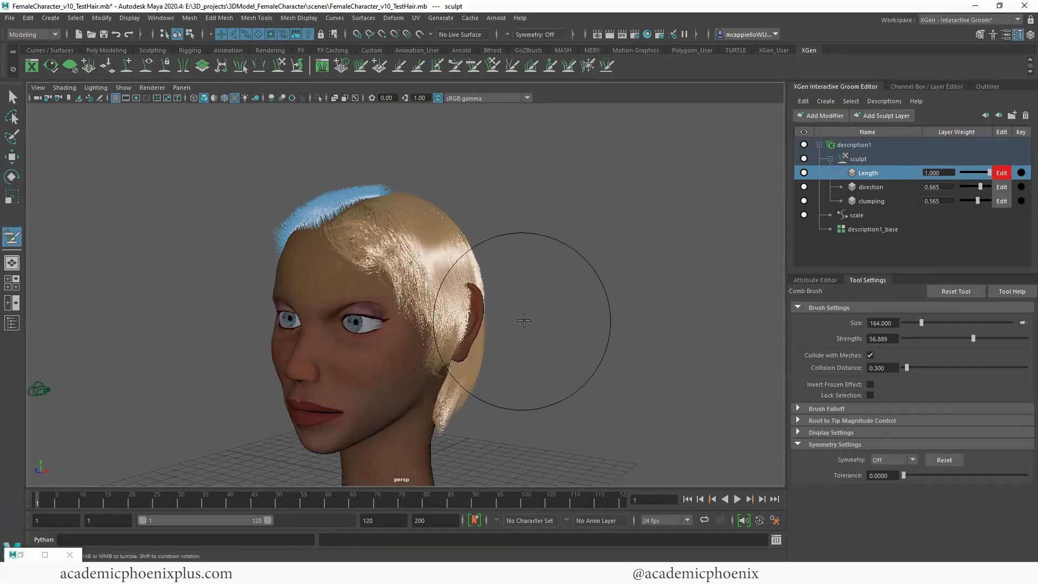
left_click_drag(524, 320, 423, 285, "alt")
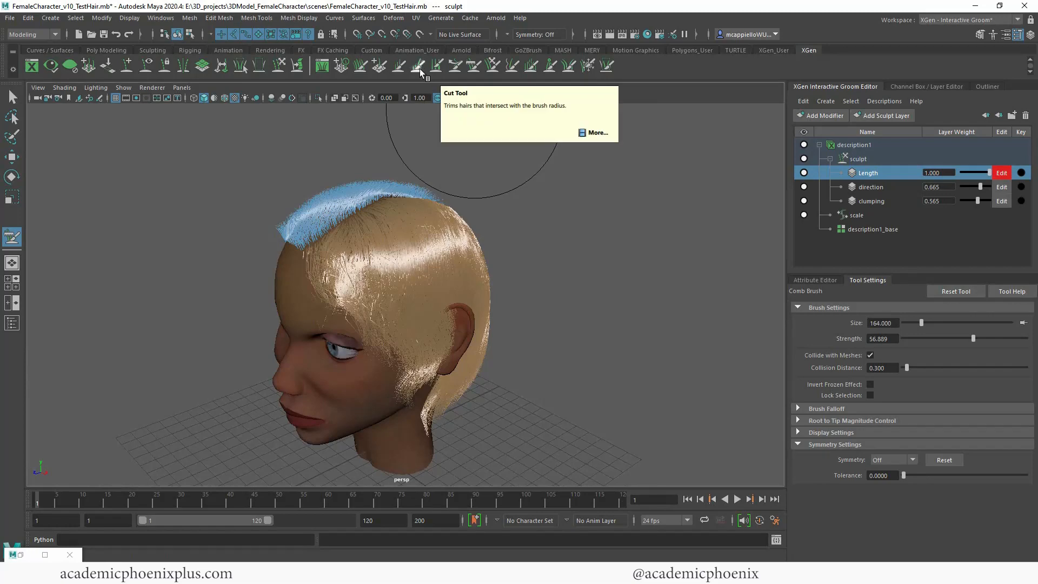
Step: Switch to the Smooth brush at size 164 and strength 100, undo its first strokes, and keep mesh collision enabled
left_click(513, 71)
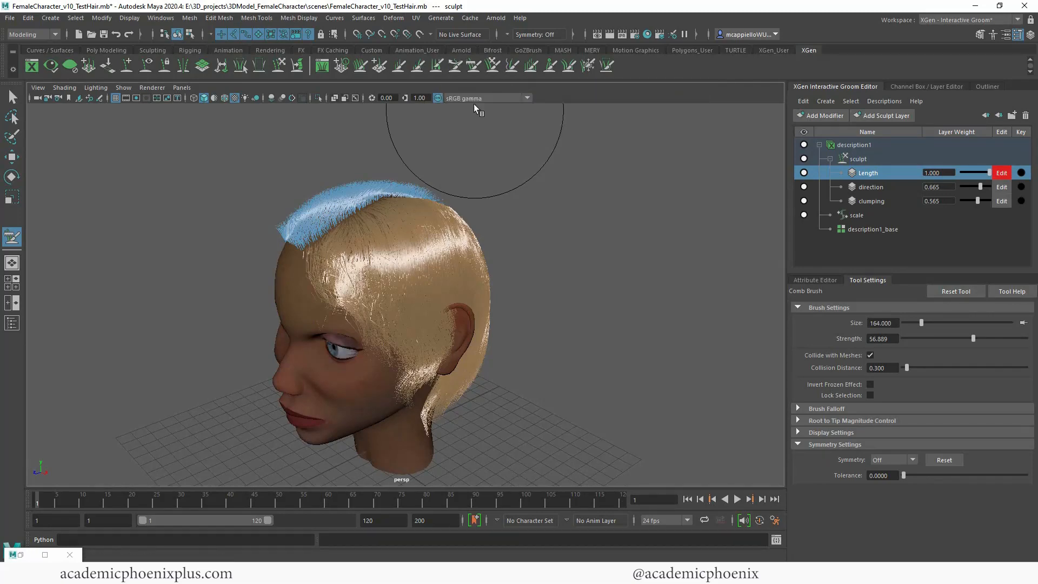
left_click_drag(381, 238, 359, 313)
mouse_move(544, 265)
left_mouse_down("alt")
mouse_move(352, 255)
mouse_move(452, 347)
mouse_move(491, 364)
mouse_move(614, 348)
left_mouse_up("alt")
key("ctrl+z")
key("ctrl+z")
left_click(870, 355)
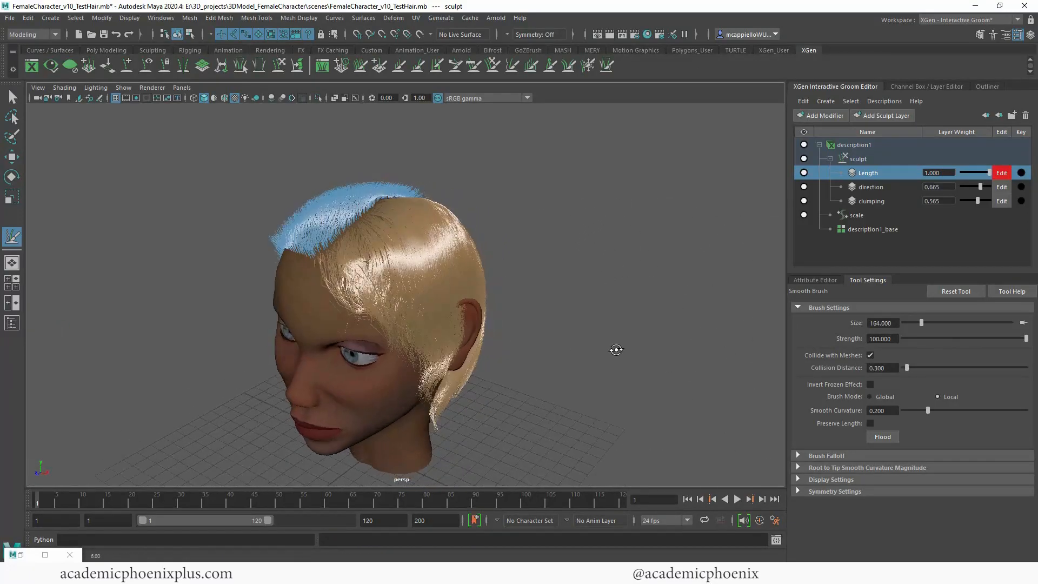
Step: Smooth the combed hair over the left side, back and forehead with the Smooth brush at smooth curvature 0.200
left_click_drag(440, 269, 400, 272)
left_click_drag(541, 265, 446, 260, "alt")
left_click_drag(394, 251, 422, 273)
left_click_drag(528, 339, 419, 279, "alt")
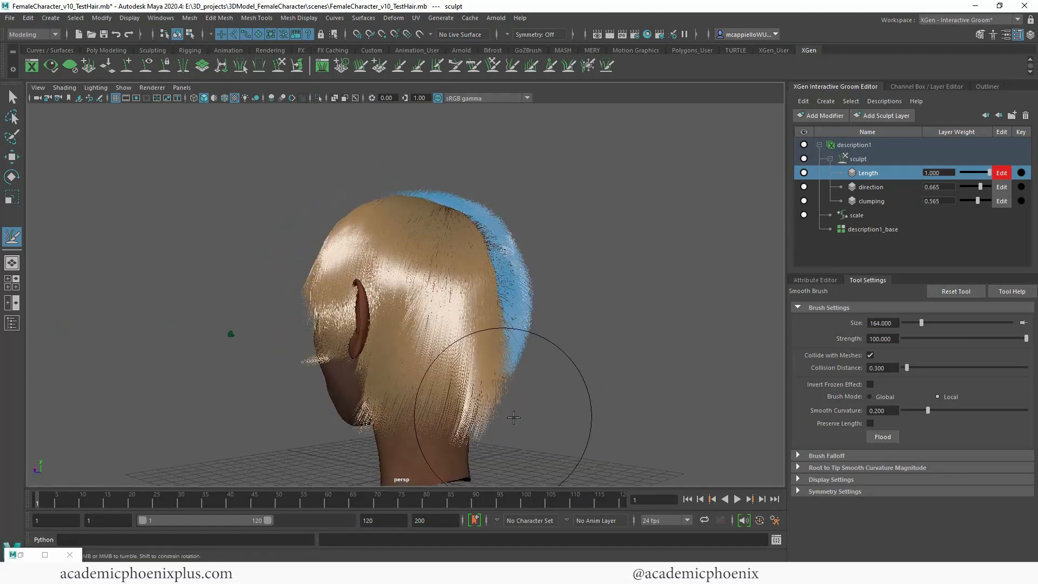
mouse_move(486, 440)
left_mouse_down("alt")
mouse_move(394, 429)
mouse_move(440, 371)
left_mouse_up("alt")
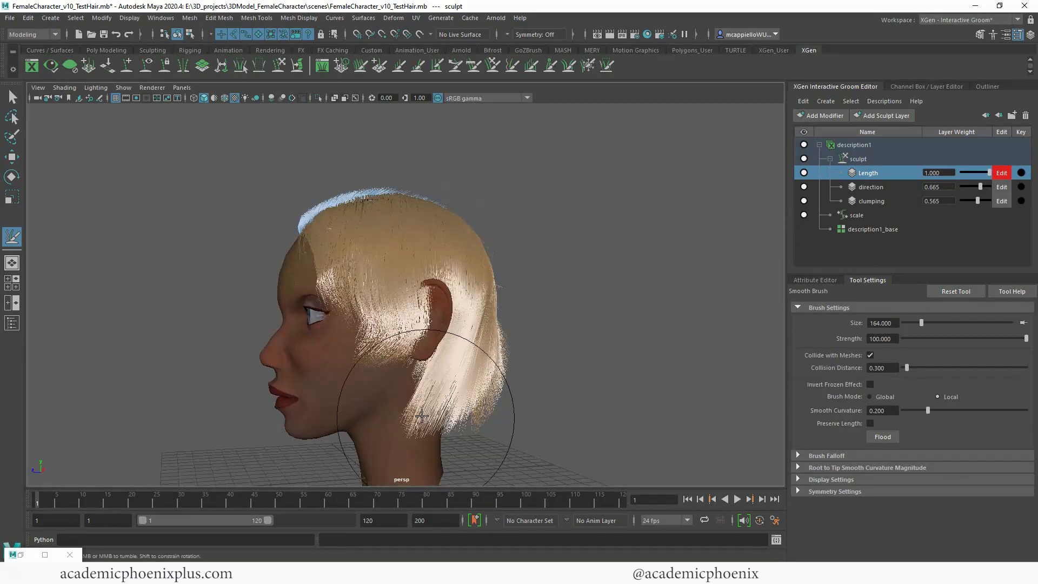
left_click_drag(588, 374, 430, 307, "alt")
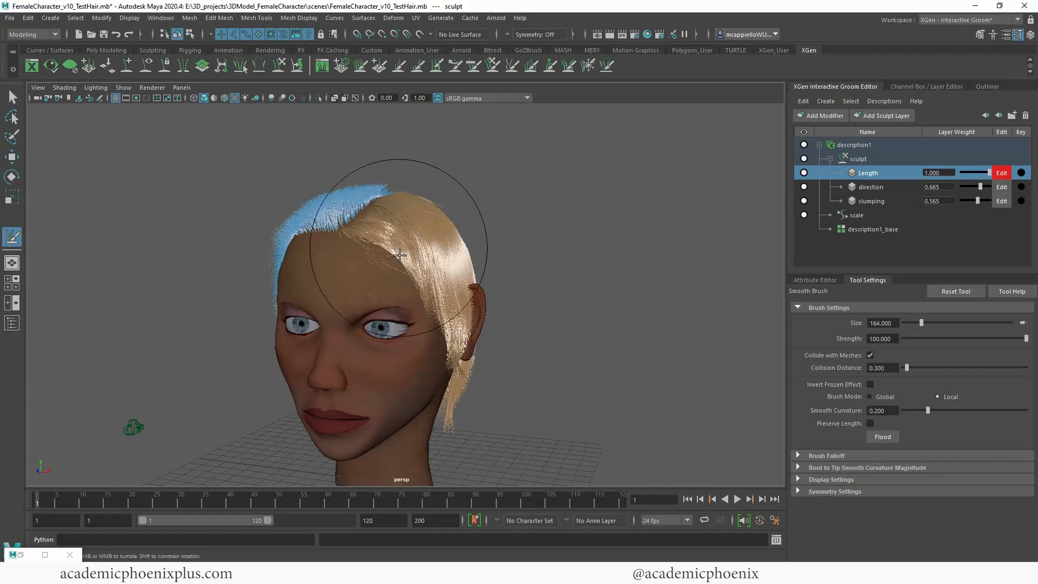
left_click_drag(400, 255, 540, 287, "alt")
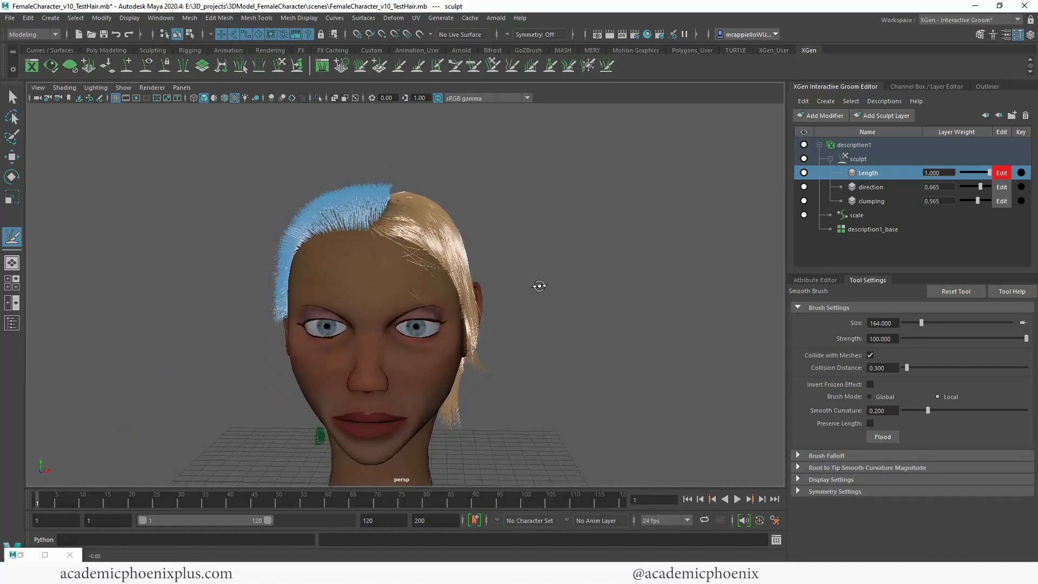
Step: Invert the frozen hair region with the Freeze brush settings and unfreeze all of the hair
left_click(588, 66)
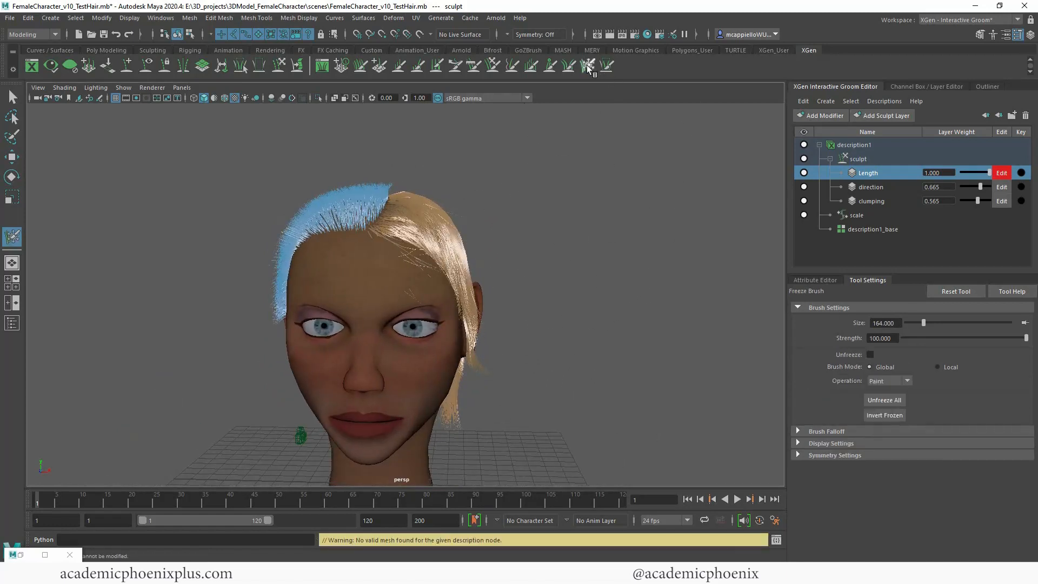
left_click(886, 415)
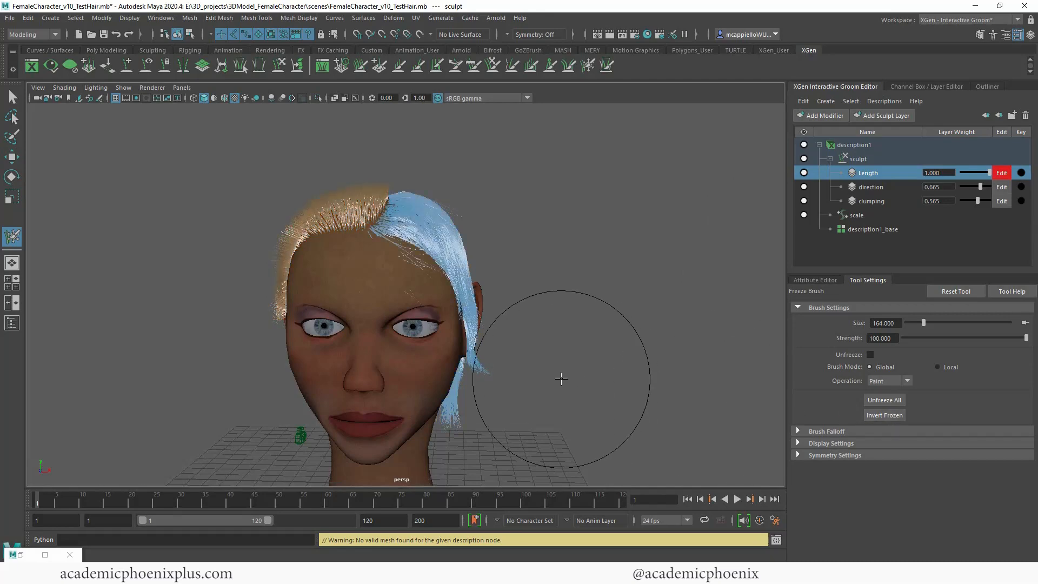
left_click_drag(561, 378, 630, 393, "alt")
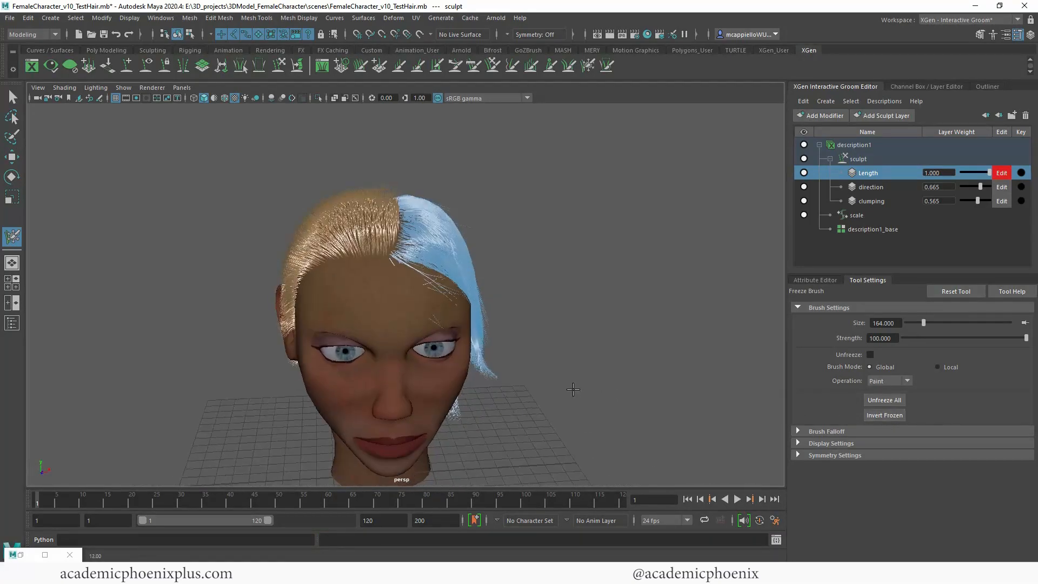
left_click(885, 400)
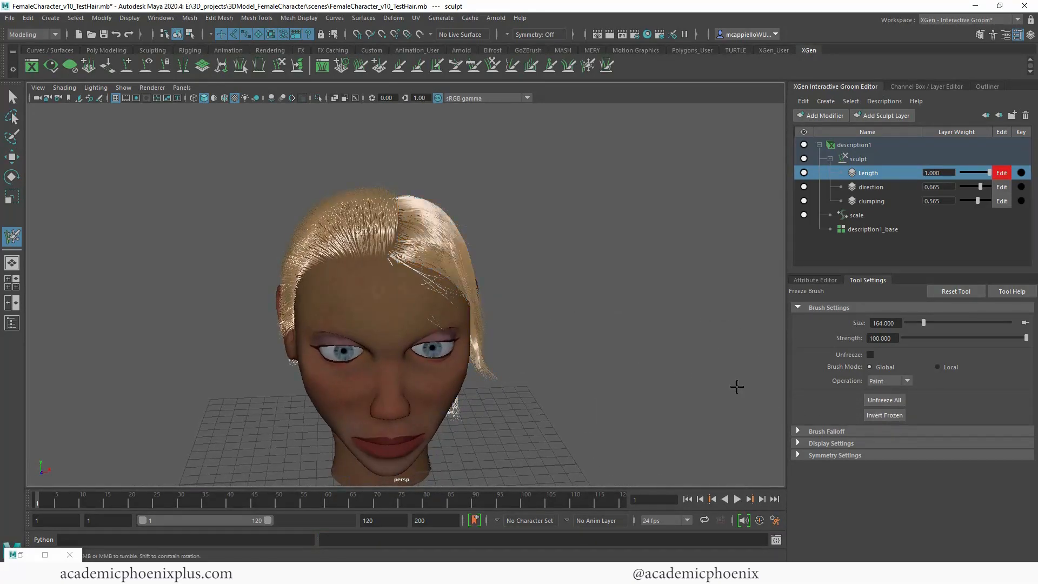
mouse_move(622, 300)
left_mouse_down("alt")
mouse_move(530, 297)
mouse_move(620, 303)
left_mouse_up("alt")
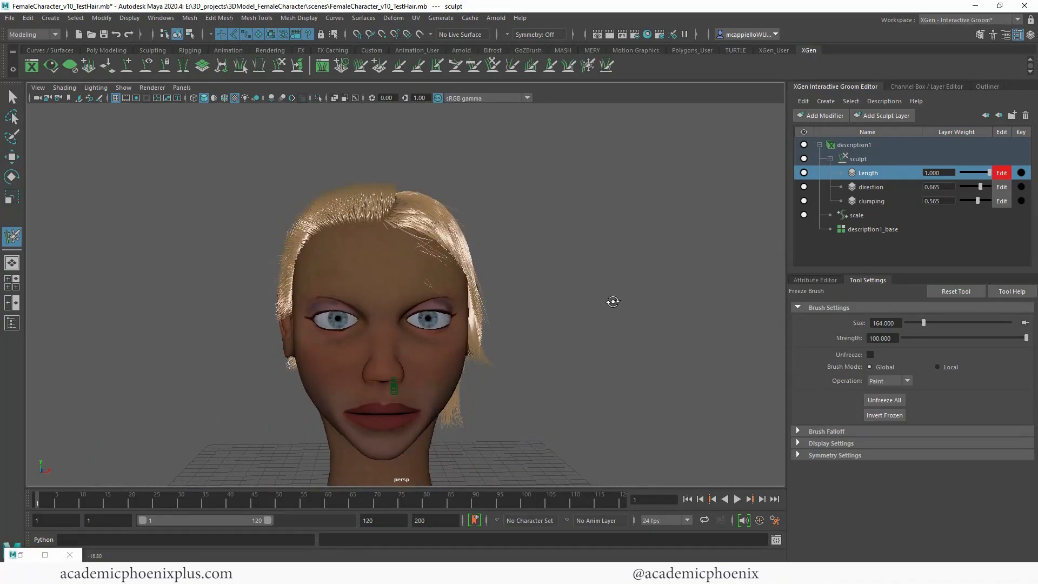
left_click_drag(547, 296, 509, 296, "alt")
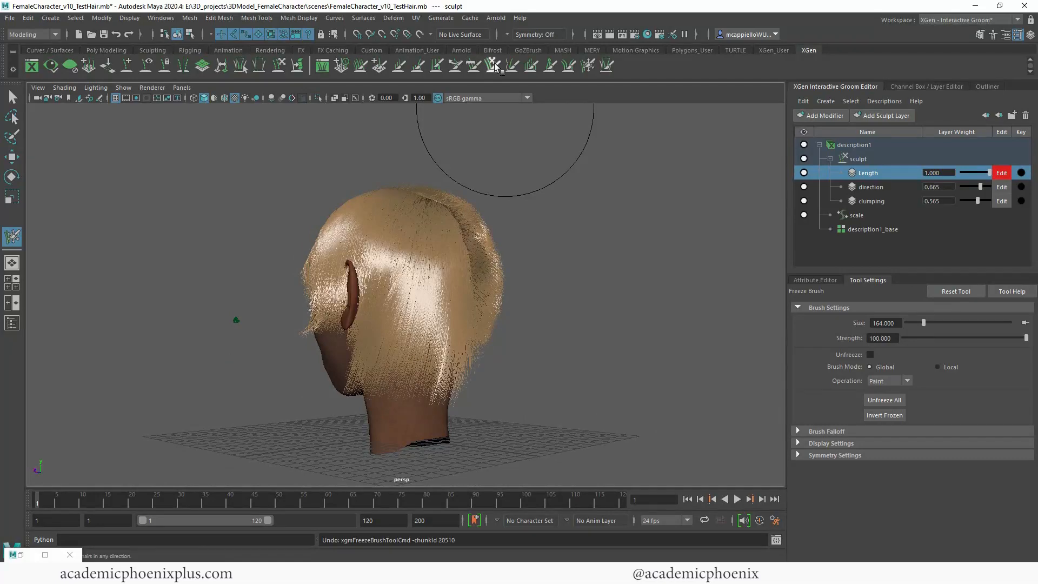
Step: Return to the Comb brush, frame the head from the front and render the hairstyle in the Arnold RenderView
left_click(475, 66)
mouse_move(560, 227)
left_mouse_down("alt")
mouse_move(431, 341)
mouse_move(621, 385)
mouse_move(714, 376)
left_mouse_up("alt")
scroll(614, 336, "up", 3)
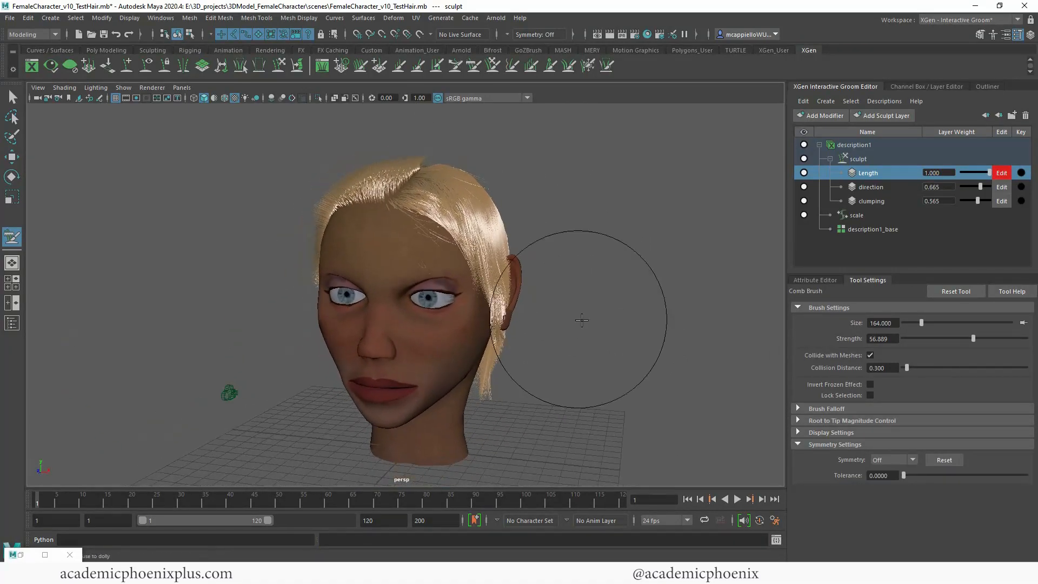
left_click_drag(582, 320, 619, 320, "alt")
mouse_move(618, 319)
right_mouse_down("alt")
mouse_move(588, 317)
mouse_move(615, 319)
right_mouse_up("alt")
scroll(609, 323, "down", 2)
middle_click_drag(608, 323, 619, 292, "alt")
left_click(20, 554)
left_click(580, 50)
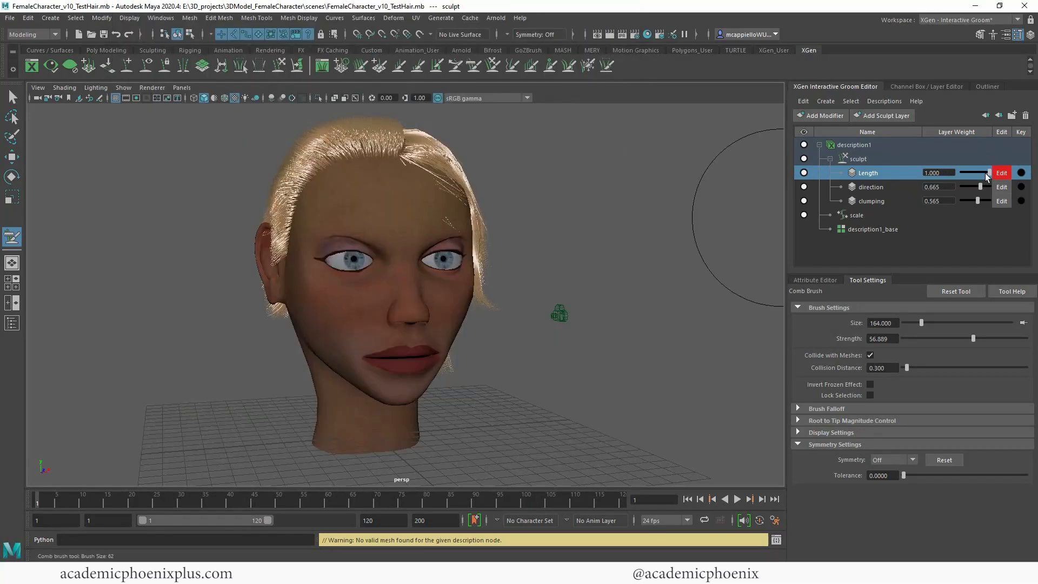
Step: Keep the Length layer's weight at 1.000 and add a new sculpt layer named Cut
mouse_move(987, 175)
left_mouse_down()
mouse_move(960, 176)
mouse_move(990, 177)
left_mouse_up()
left_click_drag(622, 225, 692, 208, "alt")
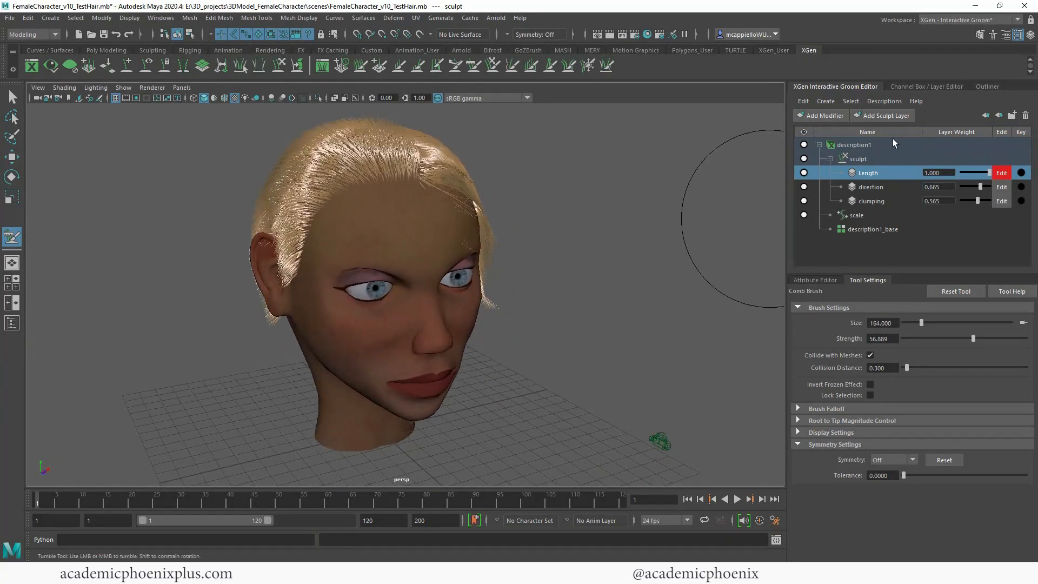
left_click(886, 117)
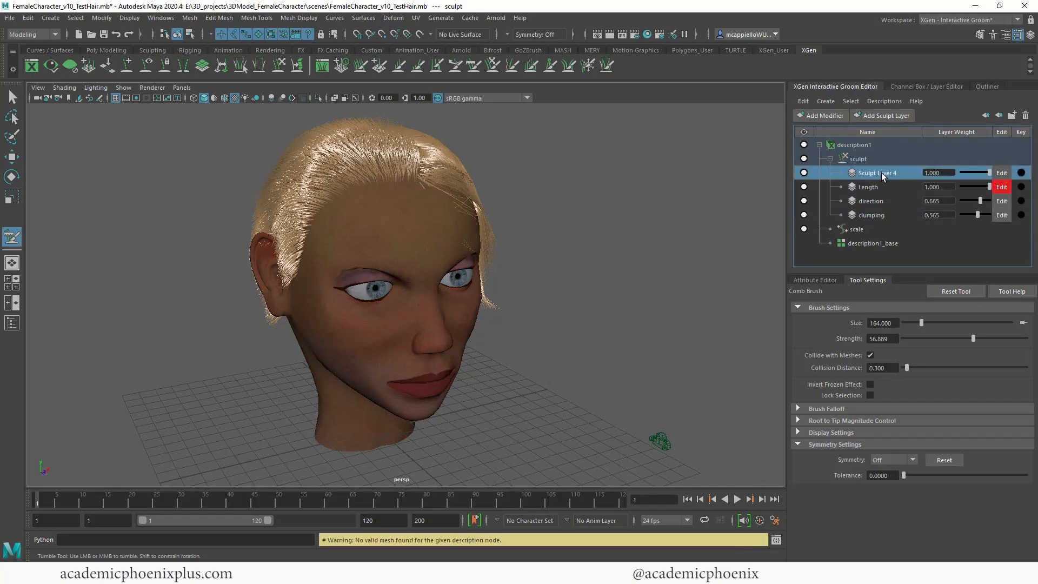
double_click(883, 173)
type("C")
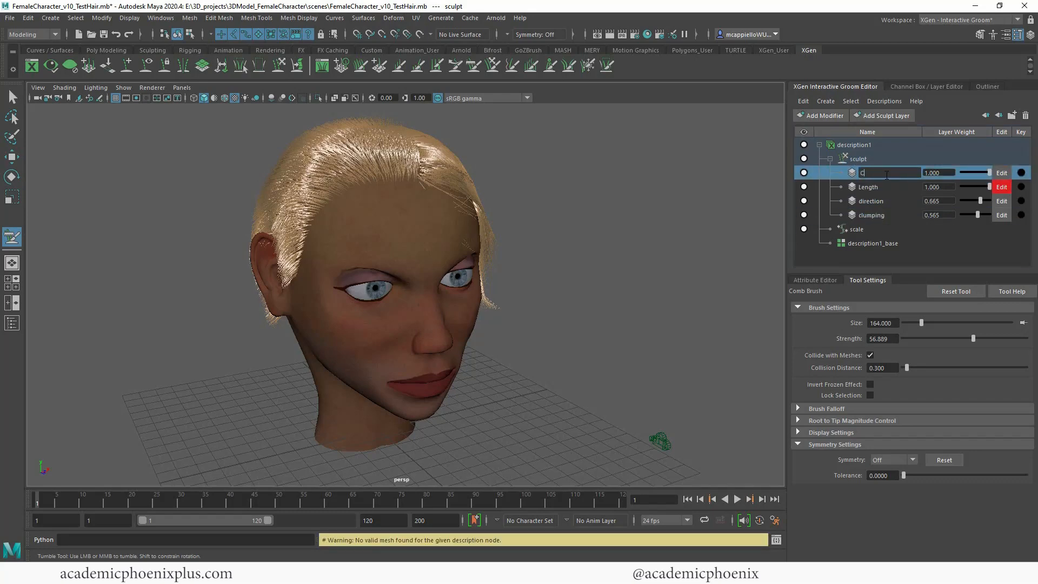
type("ut")
key("Return")
Step: Activate the Cut brush and reset its settings to the defaults, with size 40 and minimum remaining length 0.100
mouse_move(548, 127)
left_mouse_down("alt")
mouse_move(491, 186)
mouse_move(541, 202)
mouse_move(424, 84)
left_mouse_up("alt")
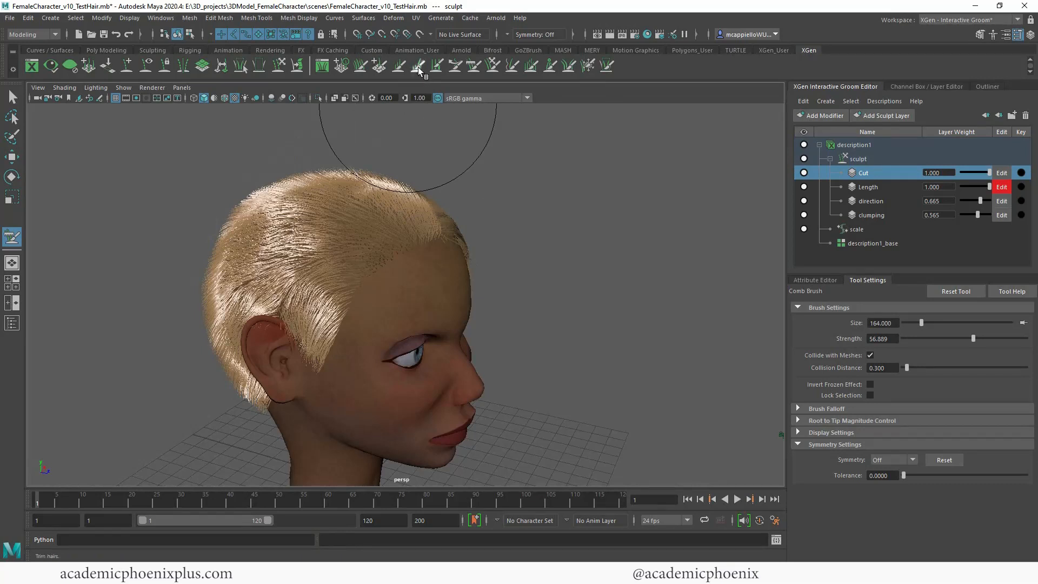
left_click(419, 67)
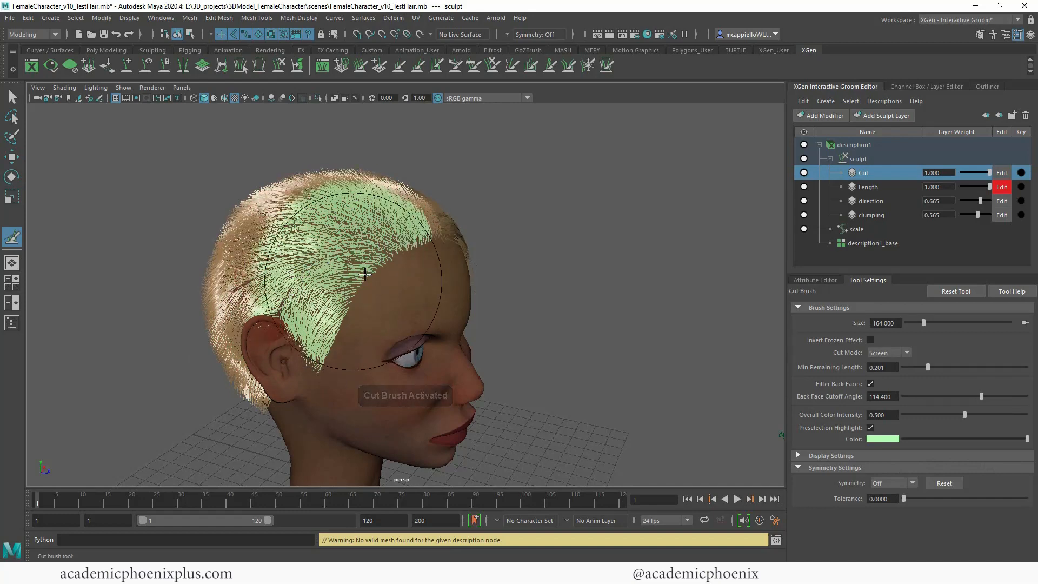
left_click(956, 291)
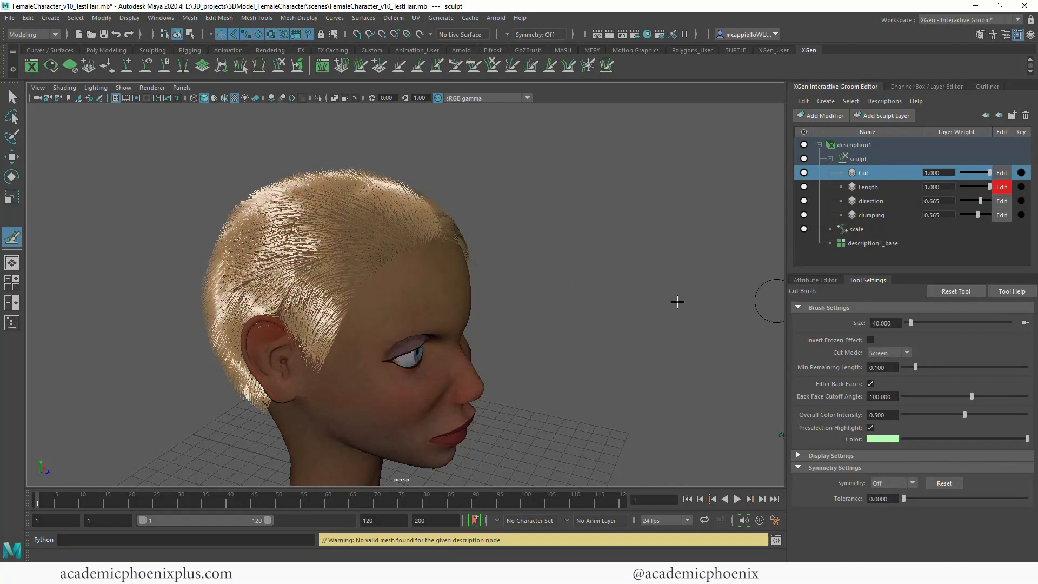
Step: Trim hair on the character's right side and back of the head with the Cut brush at size 40
mouse_move(567, 295)
left_mouse_down("alt")
mouse_move(600, 296)
mouse_move(549, 308)
mouse_move(466, 290)
left_mouse_up("alt")
left_click_drag(399, 229, 667, 276, "alt")
right_click_drag(667, 276, 744, 359, "alt")
middle_click_drag(461, 346, 488, 325, "alt")
mouse_move(579, 352)
left_mouse_down("alt")
mouse_move(614, 348)
mouse_move(603, 346)
left_mouse_up("alt")
mouse_move(385, 290)
left_mouse_down()
mouse_move(324, 309)
mouse_move(262, 296)
mouse_move(213, 342)
mouse_move(208, 376)
left_mouse_up()
left_click_drag(665, 312, 651, 337, "alt")
left_click_drag(669, 275, 716, 268, "alt")
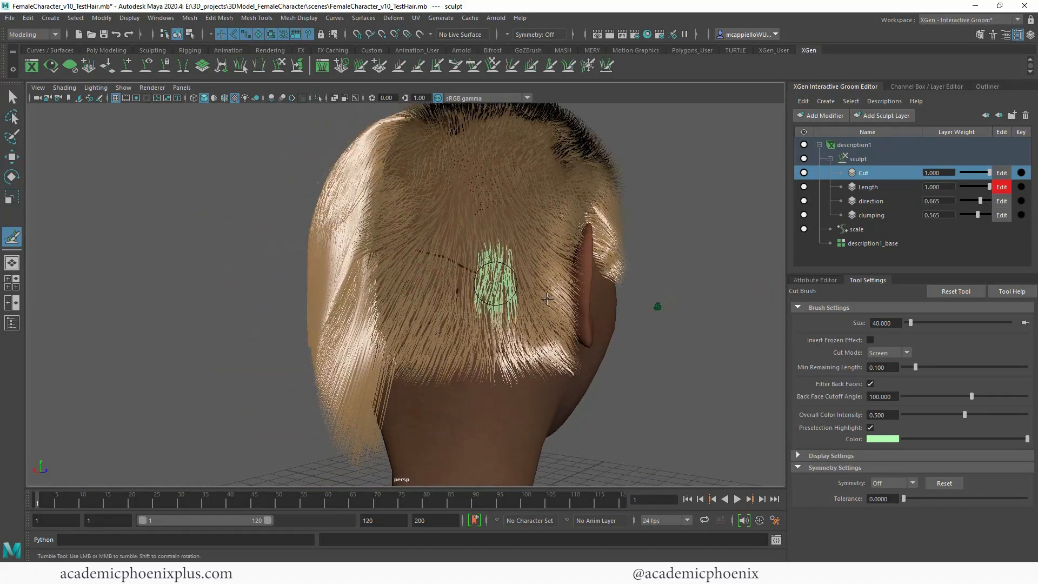
mouse_move(675, 317)
left_mouse_down("alt")
mouse_move(642, 320)
mouse_move(614, 345)
left_mouse_up("alt")
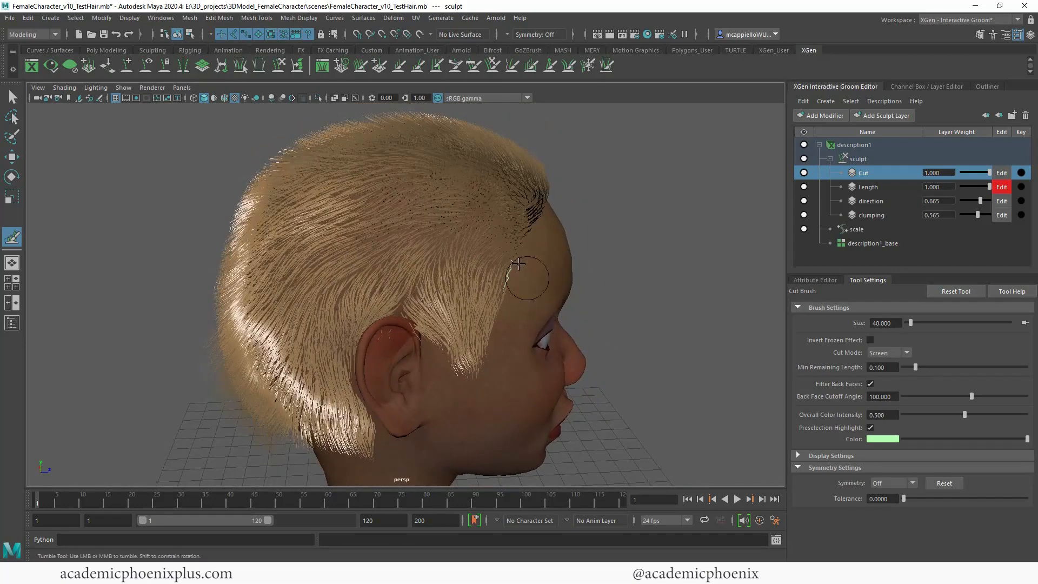
Step: Try a Cut brush stroke from the right temple across the hair above the ear, and undo it
mouse_move(508, 282)
left_mouse_down()
mouse_move(489, 251)
mouse_move(440, 244)
mouse_move(366, 278)
mouse_move(327, 336)
mouse_move(327, 380)
left_mouse_up()
mouse_move(583, 319)
left_mouse_down("alt")
mouse_move(635, 310)
mouse_move(652, 324)
left_mouse_up("alt")
key("ctrl+z")
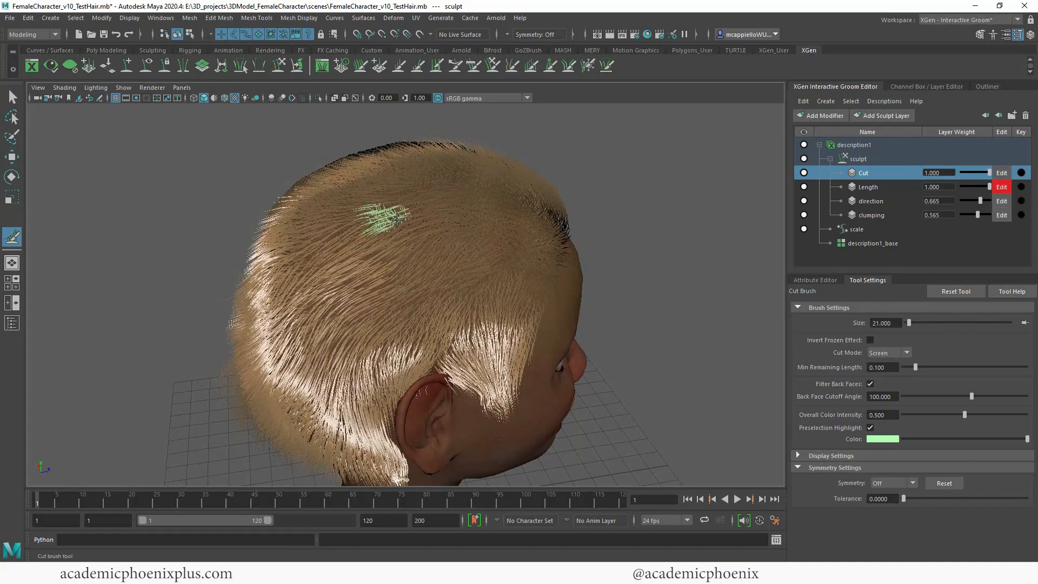
Step: Try cutting a peace-sign pattern into the hair above the right ear with the Cut brush at size 21
mouse_move(359, 221)
left_mouse_down()
mouse_move(327, 279)
mouse_move(338, 335)
mouse_move(400, 357)
mouse_move(466, 350)
mouse_move(523, 276)
left_mouse_up()
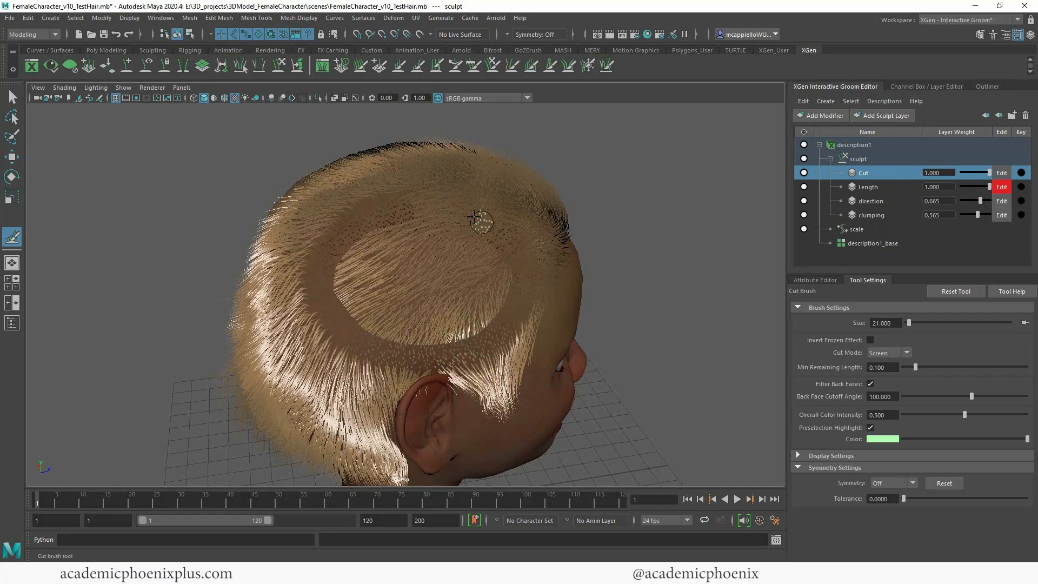
left_click_drag(407, 249, 416, 348)
key("ctrl+z")
mouse_move(422, 223)
left_mouse_down()
mouse_move(414, 324)
mouse_move(598, 277)
mouse_move(550, 285)
mouse_move(593, 271)
mouse_move(553, 268)
mouse_move(586, 283)
mouse_move(401, 287)
left_mouse_up()
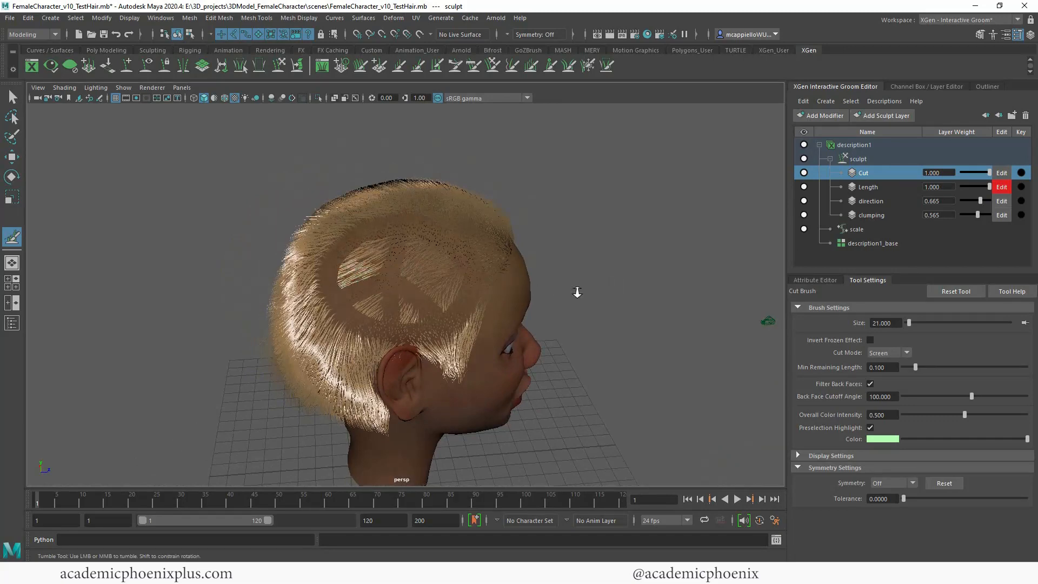
Step: Try the Cut brush with minimum remaining length 0.334 inside the peace sign, and undo the cuts back to uncut hair
right_click_drag(578, 292, 641, 344, "alt")
middle_click_drag(641, 343, 623, 359, "alt")
mouse_move(610, 340)
left_mouse_down("alt")
mouse_move(644, 331)
mouse_move(611, 338)
left_mouse_up("alt")
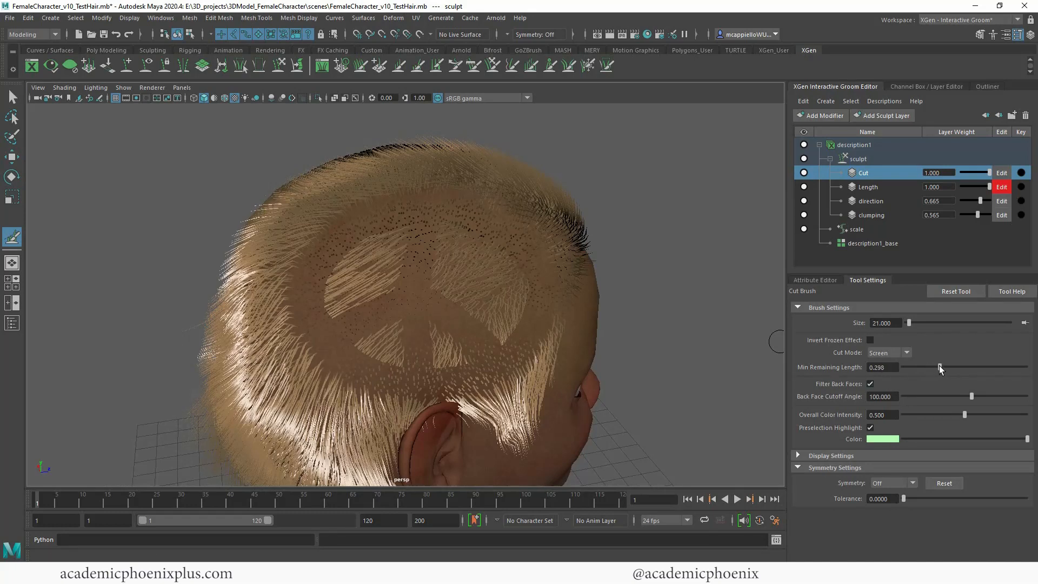
left_click_drag(939, 366, 943, 367)
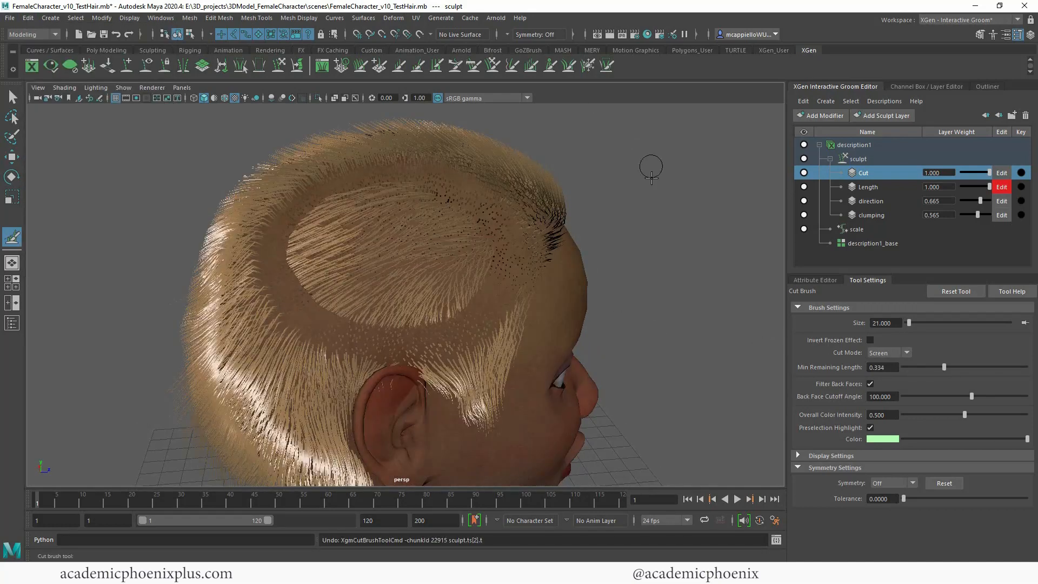
key("ctrl+z")
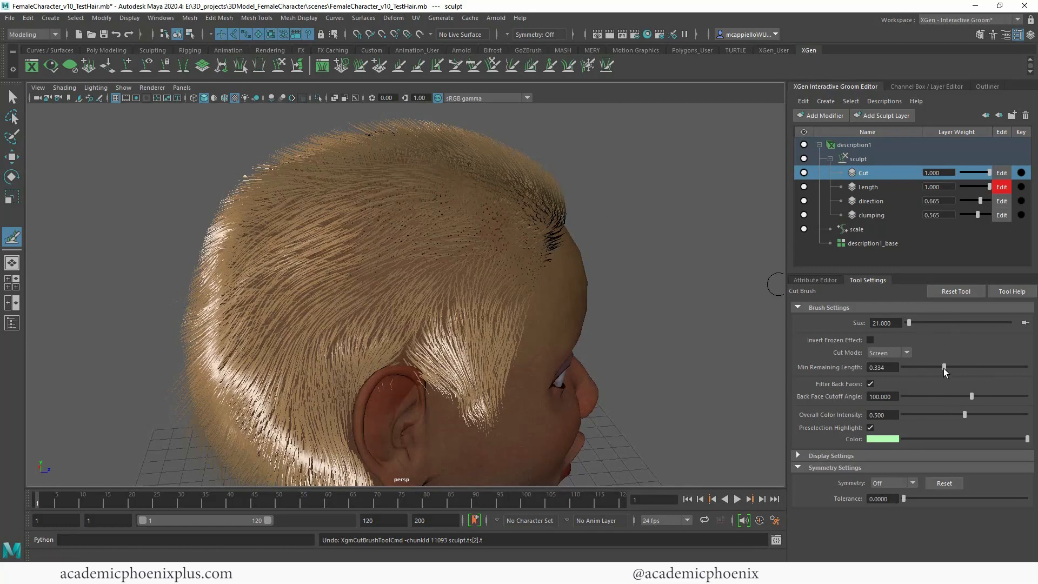
Step: Set the Cut brush's minimum remaining length to 0.200 and cut two bands from the forehead and temple backward above the right ear
double_click(882, 367)
type(".2")
key("Return")
left_click_drag(658, 285, 530, 270, "alt")
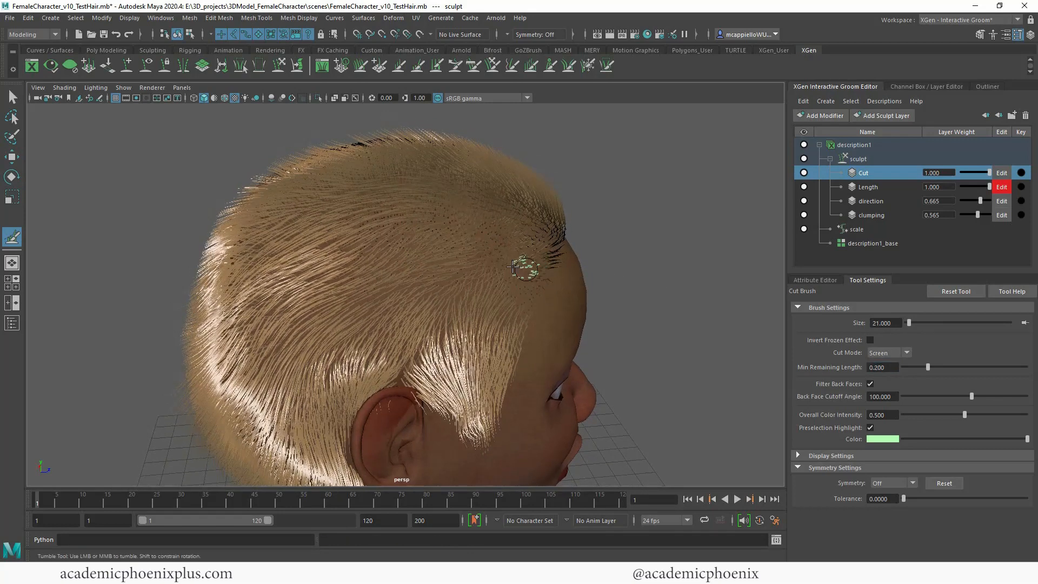
left_click_drag(387, 256, 295, 280)
left_click_drag(660, 273, 359, 313, "alt")
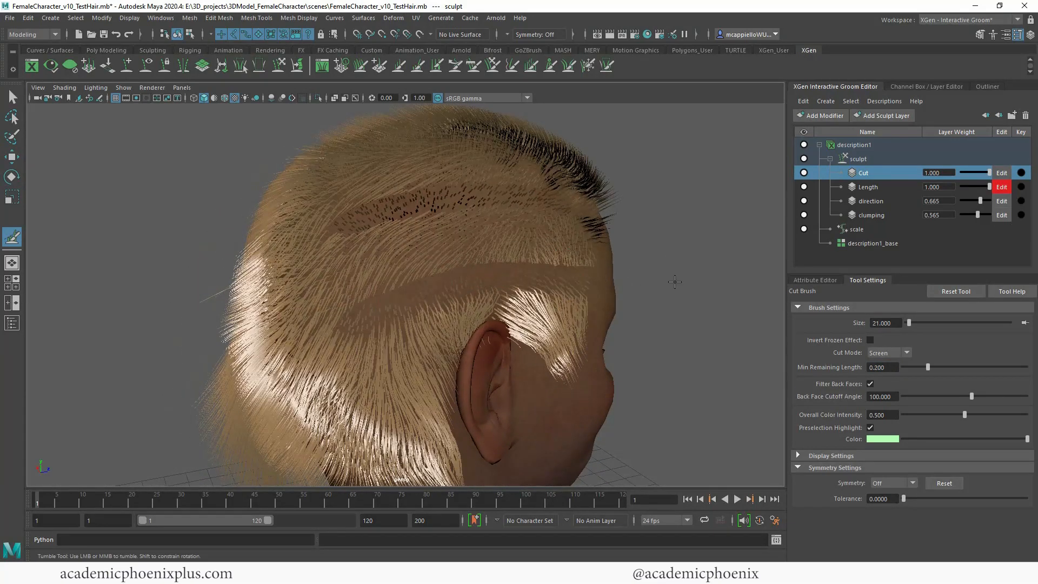
Step: Extend the cut bands around the back of the head to the parting and cut a lower band behind the right ear
mouse_move(674, 281)
left_mouse_down("alt")
mouse_move(639, 273)
mouse_move(665, 276)
left_mouse_up("alt")
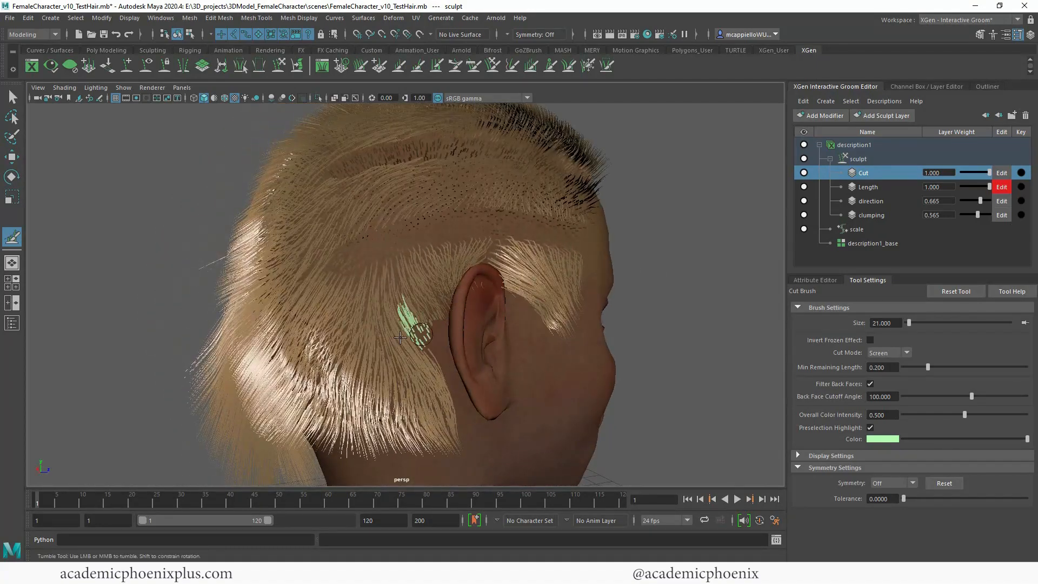
left_click_drag(696, 315, 711, 301, "alt")
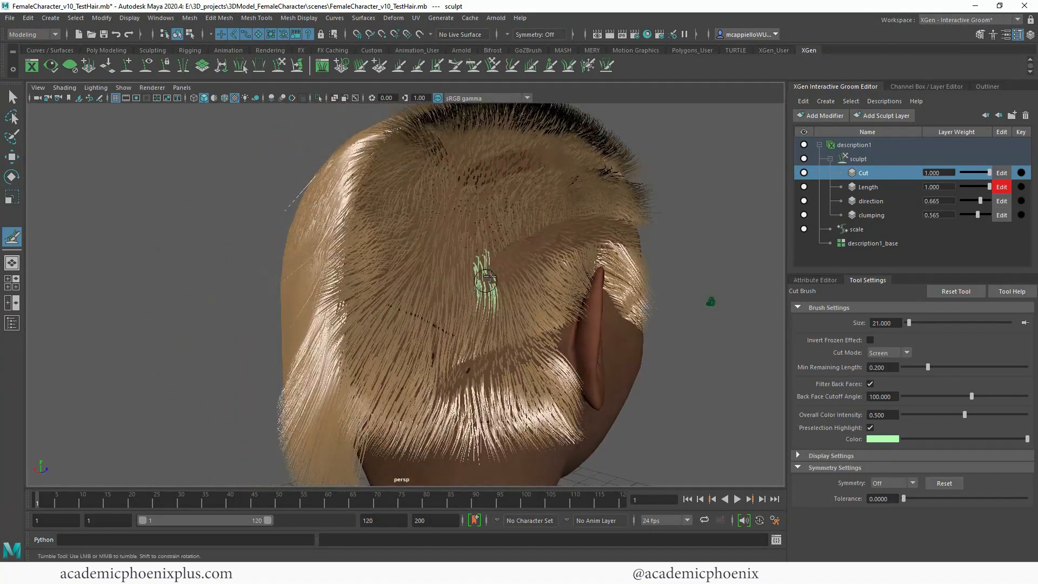
left_click_drag(433, 301, 762, 284, "alt")
left_click_drag(605, 203, 496, 234)
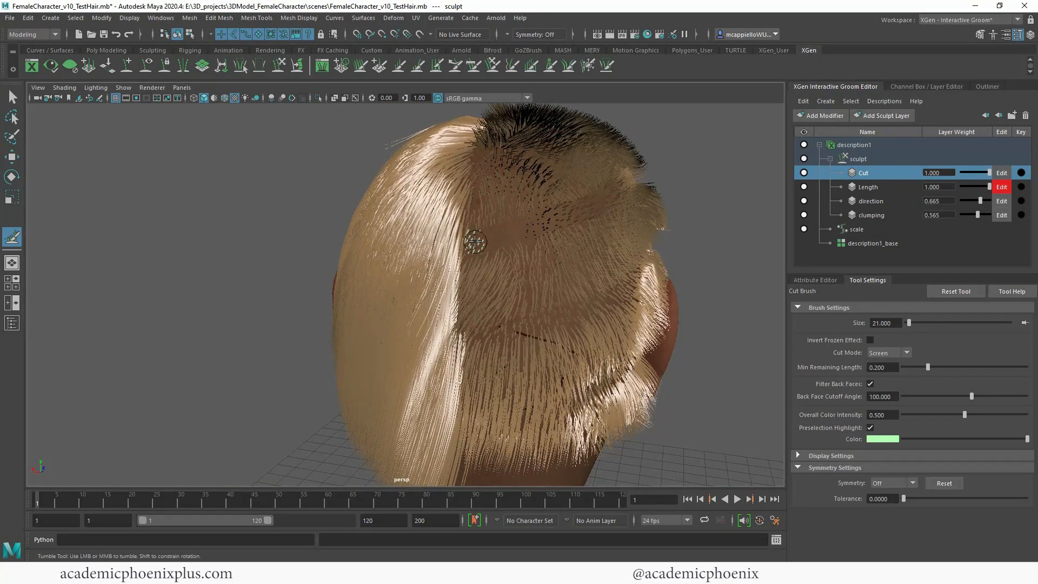
mouse_move(733, 329)
left_mouse_down("alt")
mouse_move(709, 342)
mouse_move(584, 320)
mouse_move(432, 336)
left_mouse_up("alt")
left_click_drag(719, 328, 695, 325, "alt")
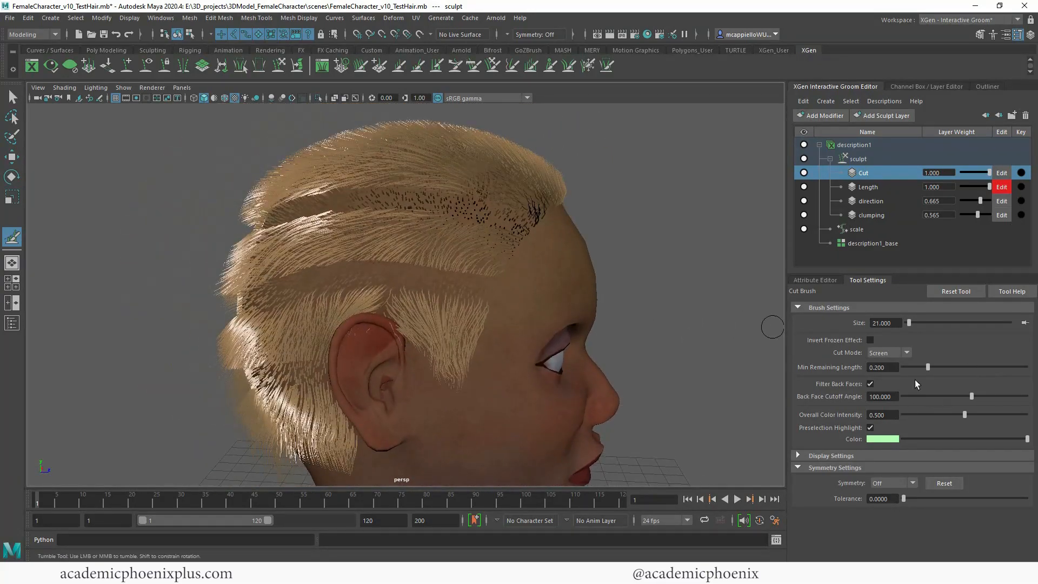
Step: Try a Cut brush stroke at the right temple with minimum remaining length 0.500, and undo it
left_click(931, 368)
left_click_drag(933, 367, 812, 353)
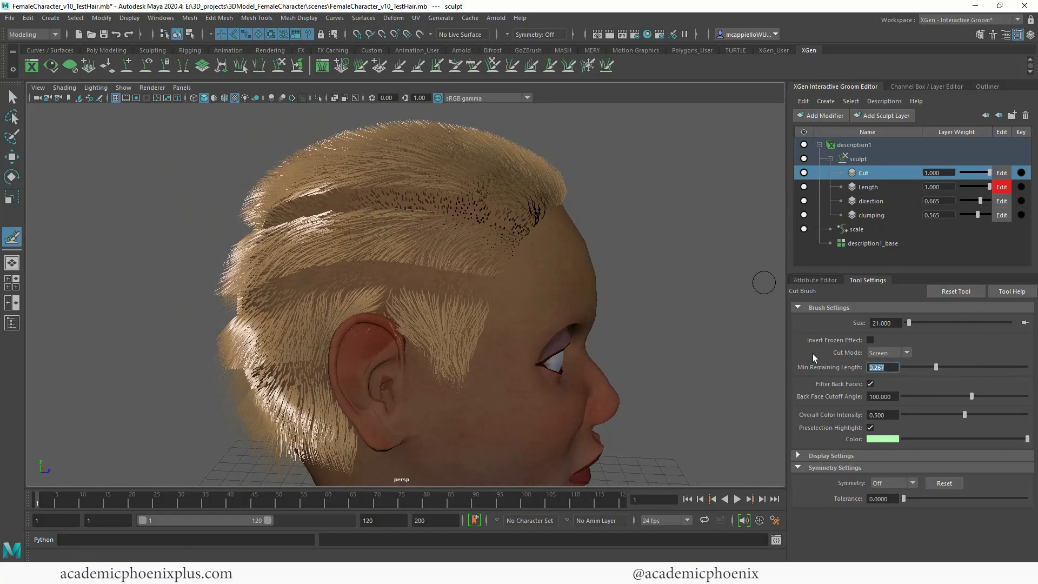
type(".5")
key("Return")
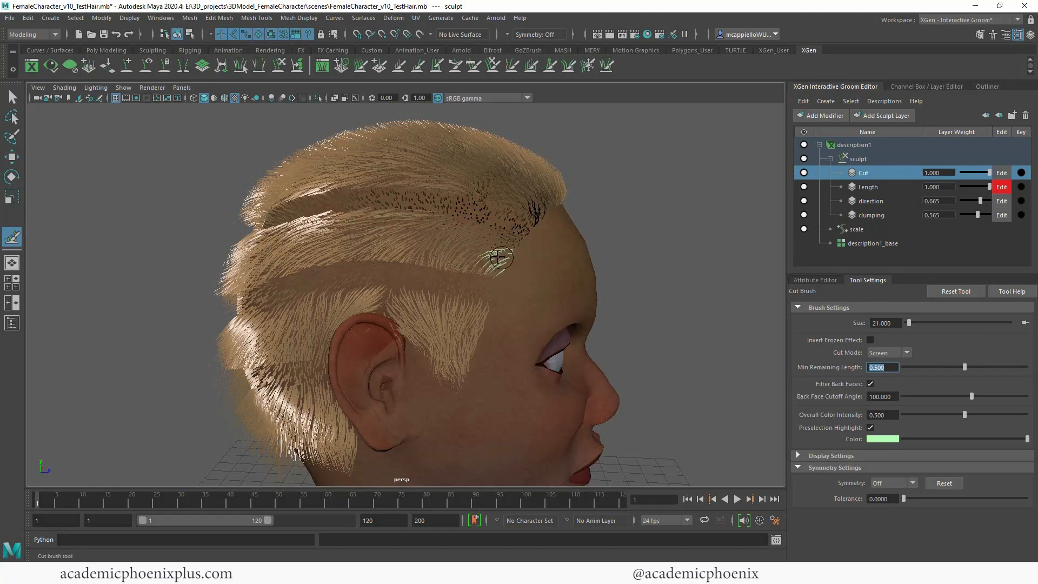
key("ctrl+z")
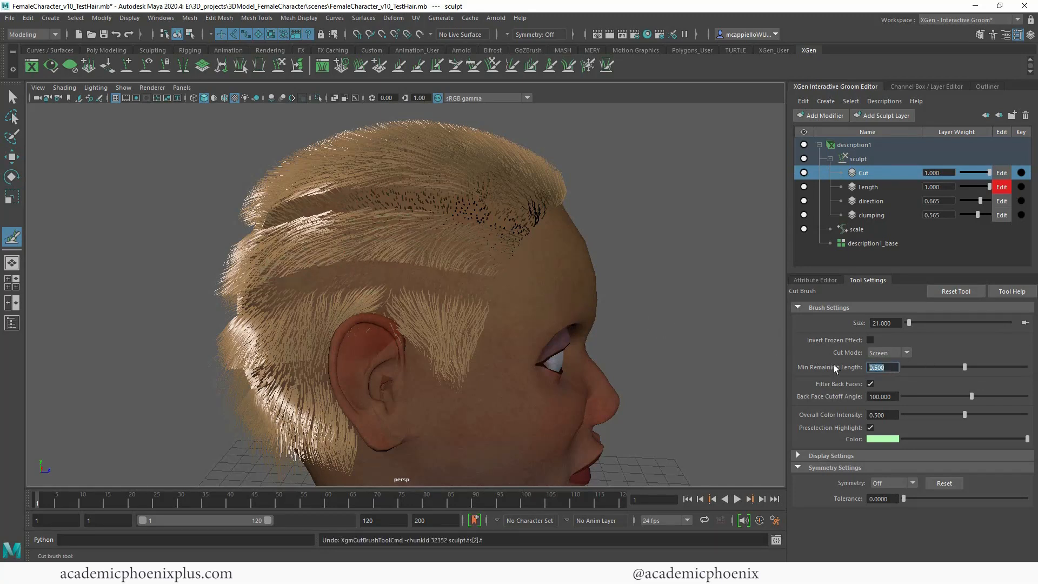
Step: Set the minimum remaining length to 0.600 and trim the hair between the two upper bands on the head's right side
type("6")
key("Return")
mouse_move(494, 268)
left_mouse_down()
mouse_move(330, 252)
mouse_move(496, 249)
mouse_move(300, 250)
left_mouse_up()
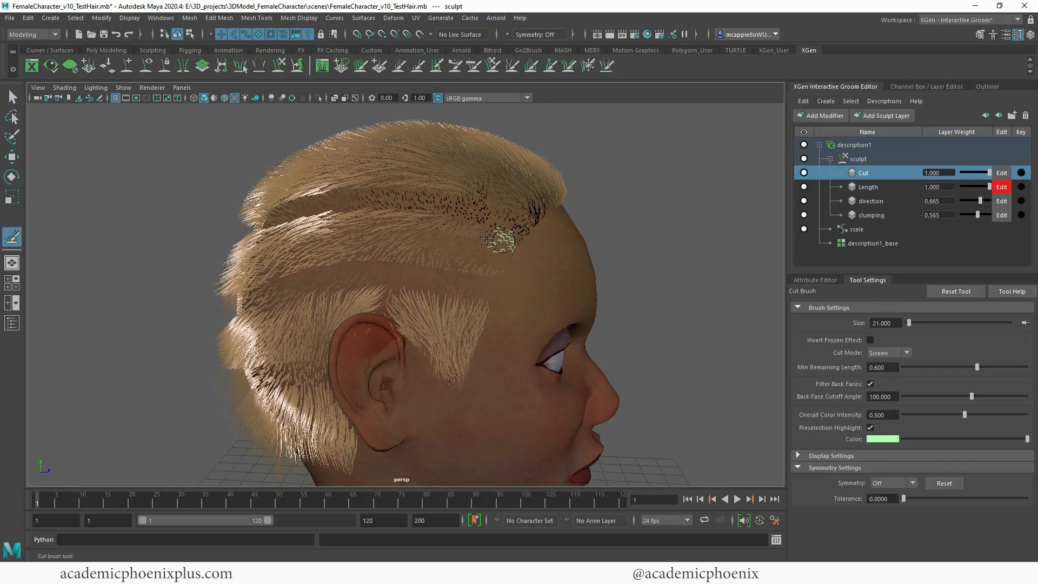
left_click_drag(487, 238, 295, 238)
left_click_drag(640, 270, 674, 269, "alt")
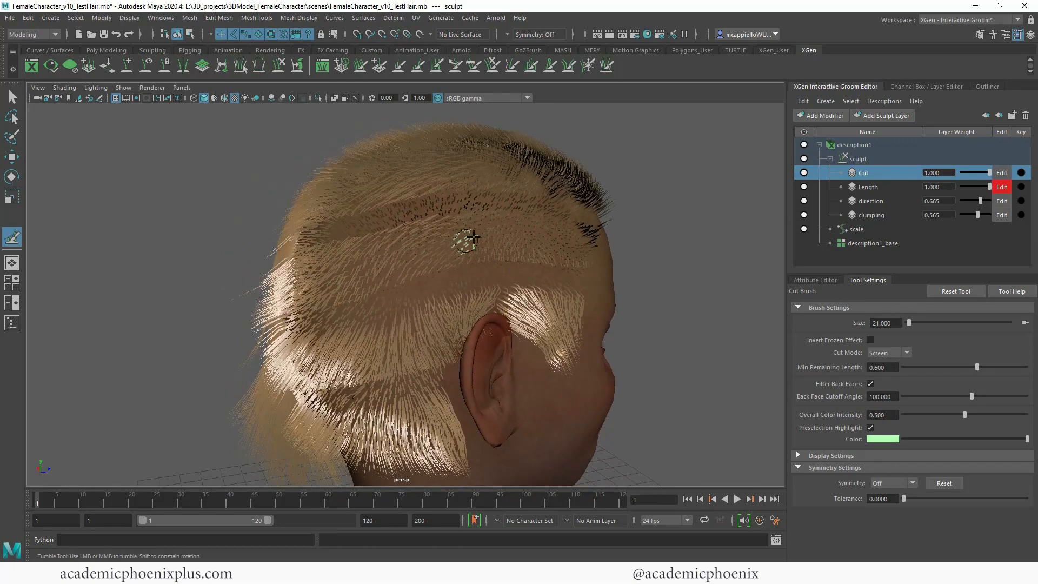
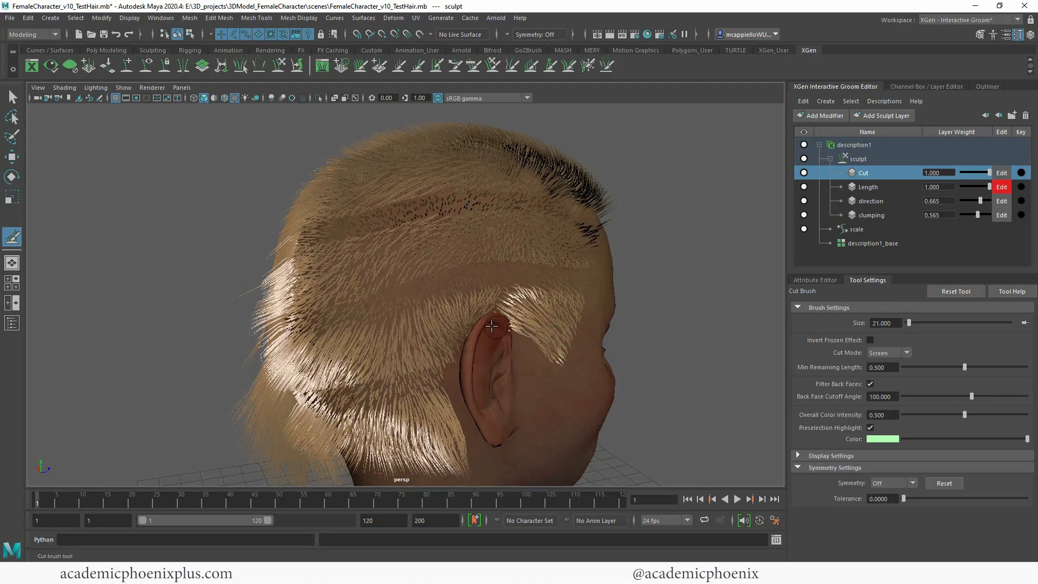
Step: Trim the hair across the upper right side and crown with the Cut brush, from the forehead toward the back, at minimum remaining length 0.500
left_click_drag(491, 325, 607, 348, "alt")
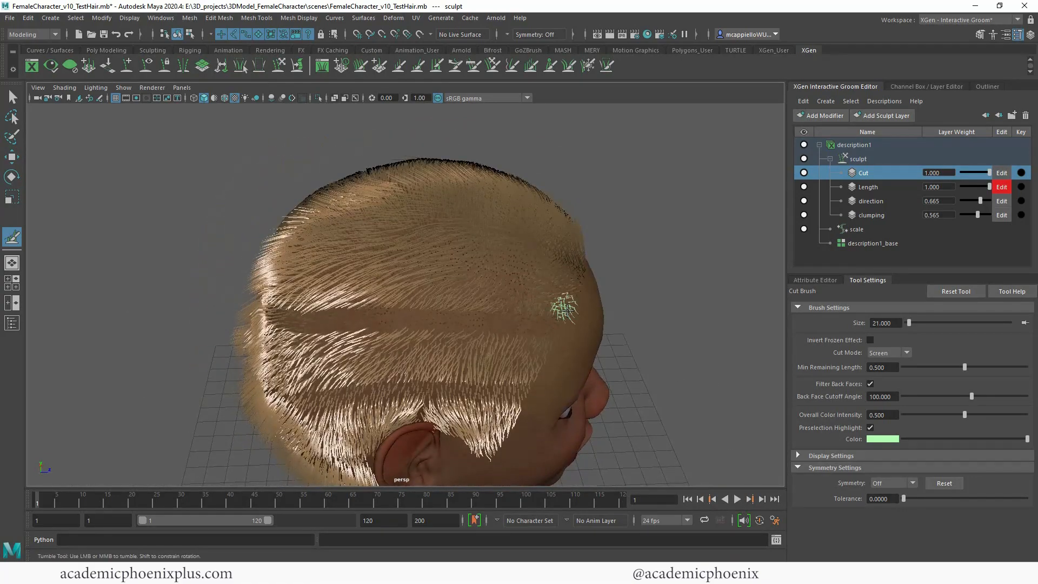
left_click_drag(567, 310, 275, 292)
left_click_drag(580, 288, 265, 281)
mouse_move(594, 273)
left_mouse_down("alt")
mouse_move(596, 308)
mouse_move(252, 320)
left_mouse_up("alt")
left_click_drag(475, 330, 270, 326)
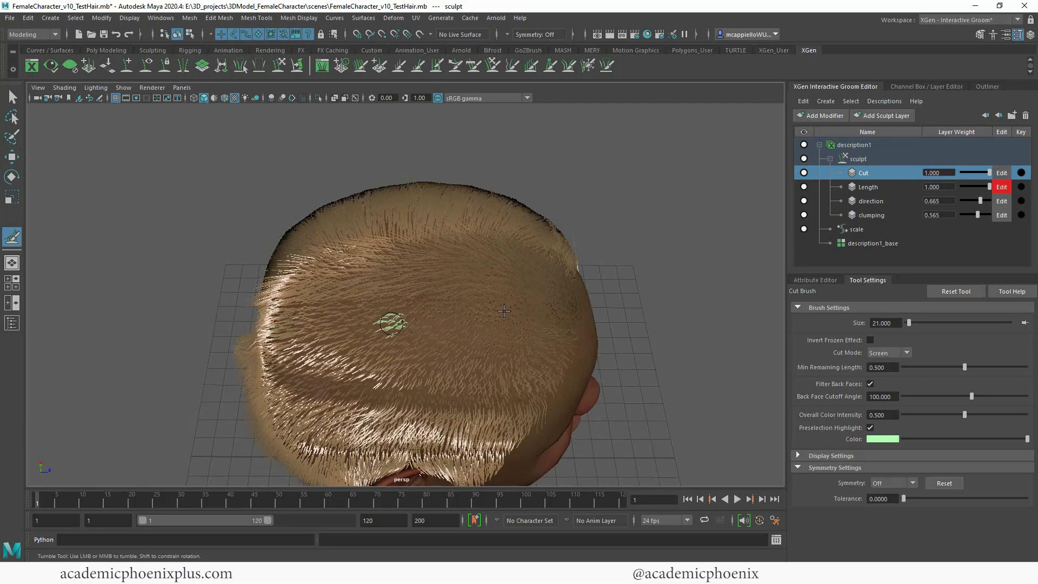
left_click_drag(574, 289, 317, 283)
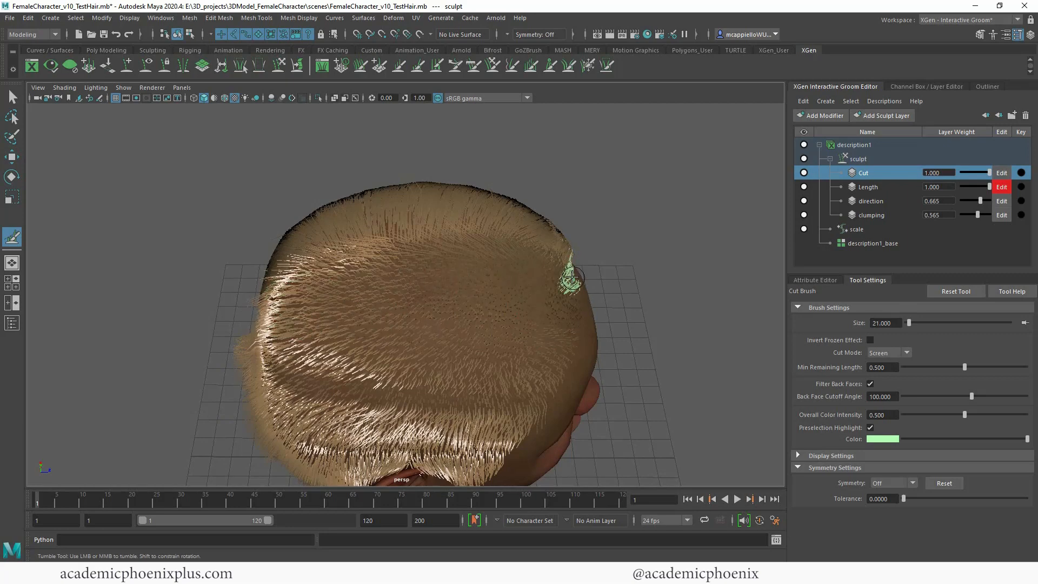
mouse_move(563, 278)
left_mouse_down()
mouse_move(377, 265)
mouse_move(549, 220)
mouse_move(624, 232)
mouse_move(536, 232)
mouse_move(621, 290)
mouse_move(588, 240)
left_mouse_up()
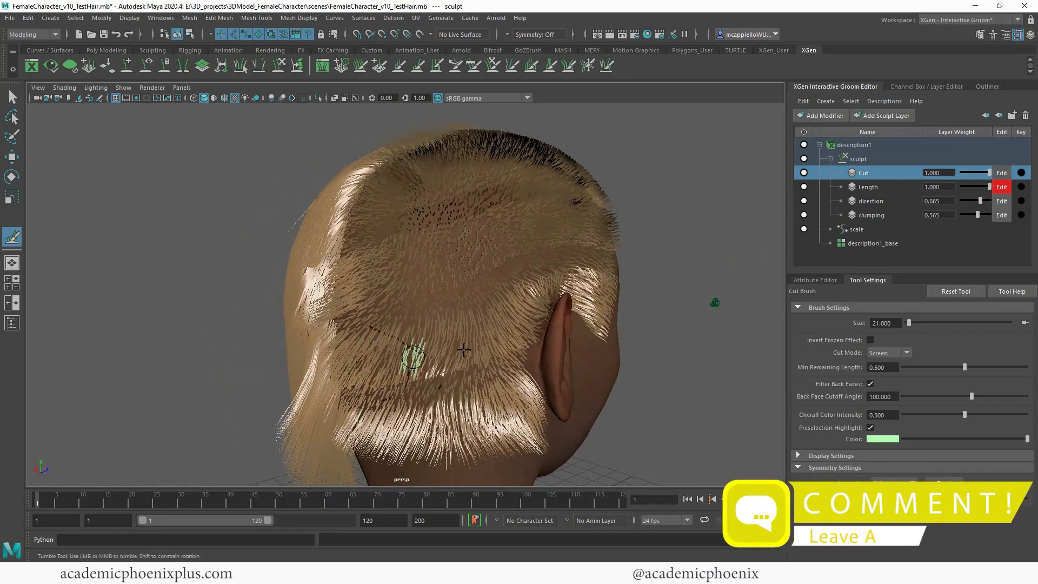
Step: Trim the lower edge of the hair along the nape on the head's right side
left_click_drag(464, 350, 465, 252, "alt")
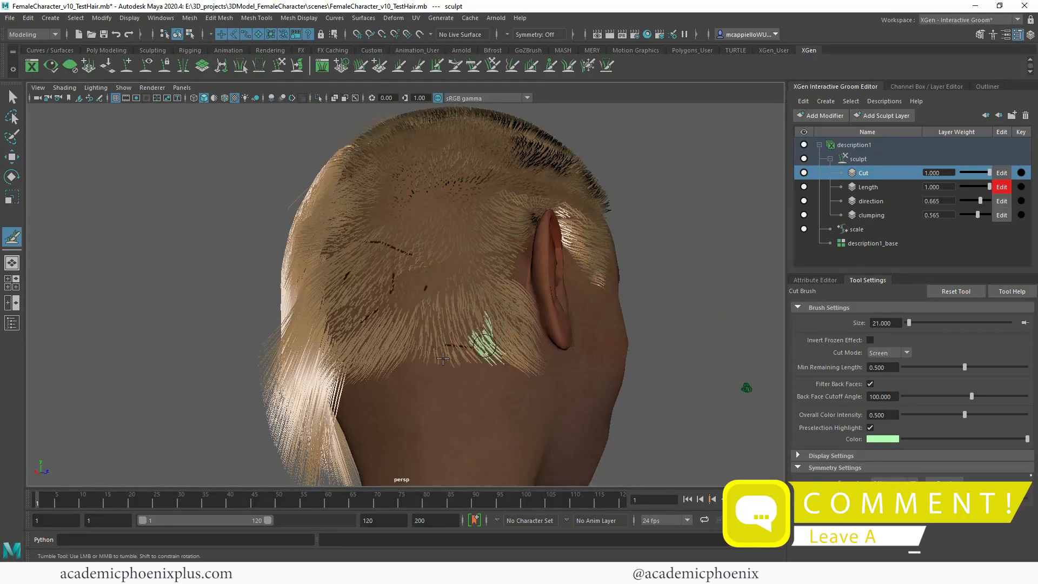
left_click_drag(370, 351, 472, 342, "alt")
left_click_drag(599, 372, 683, 382, "alt")
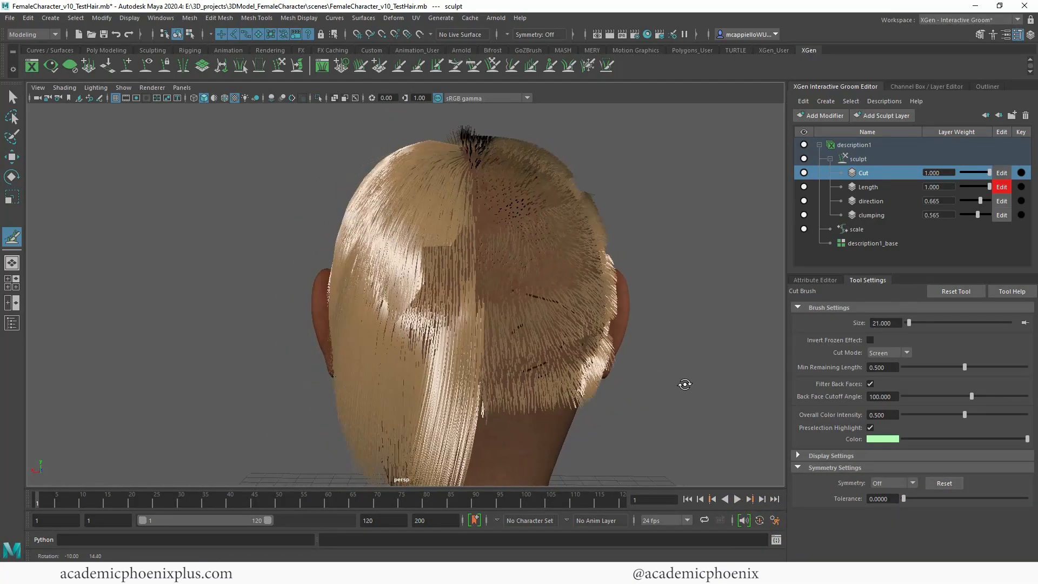
Step: Cut the upper hair layer on the head's left side in a straight line from the forehead to the back, above the ear
mouse_move(496, 330)
left_mouse_down("alt")
mouse_move(657, 324)
mouse_move(691, 308)
mouse_move(682, 324)
mouse_move(583, 345)
mouse_move(684, 343)
left_mouse_up("alt")
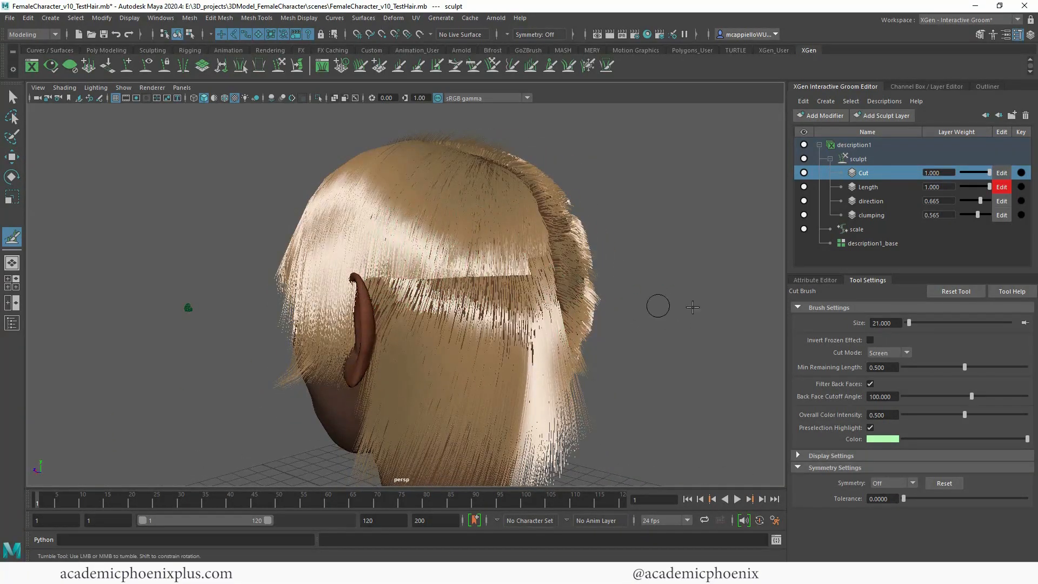
mouse_move(693, 307)
left_mouse_down("alt")
mouse_move(772, 306)
mouse_move(683, 304)
mouse_move(658, 327)
mouse_move(706, 343)
mouse_move(777, 343)
mouse_move(712, 345)
left_mouse_up("alt")
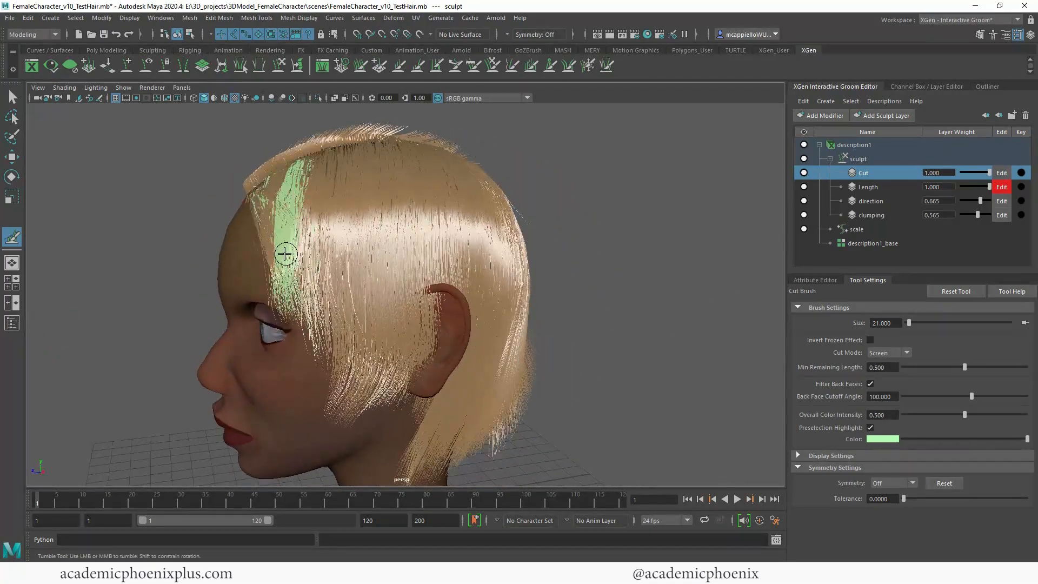
left_click_drag(285, 254, 331, 262)
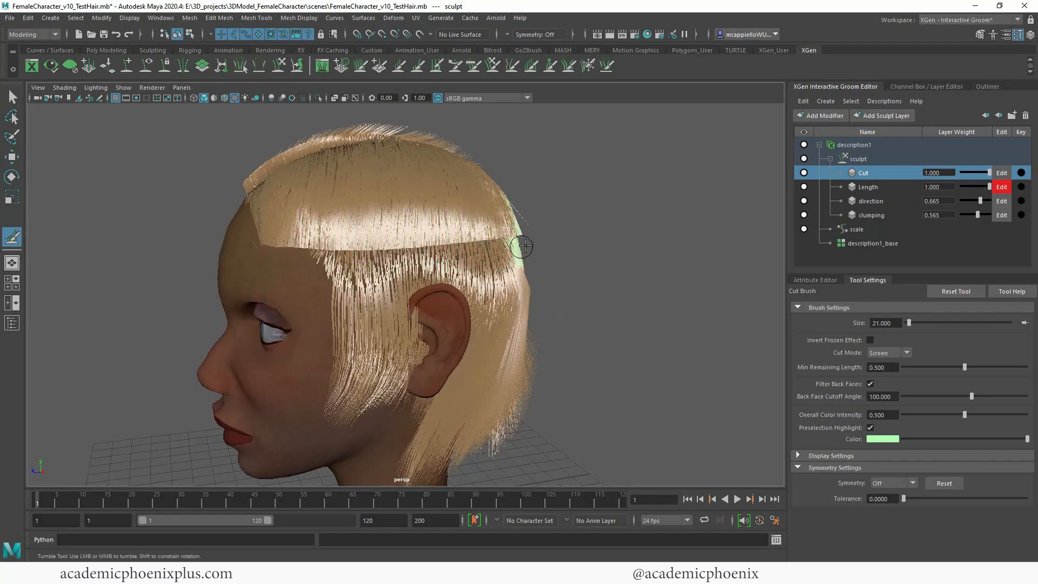
mouse_move(659, 269)
left_mouse_down("alt")
mouse_move(510, 251)
mouse_move(745, 256)
mouse_move(542, 255)
mouse_move(524, 289)
left_mouse_up("alt")
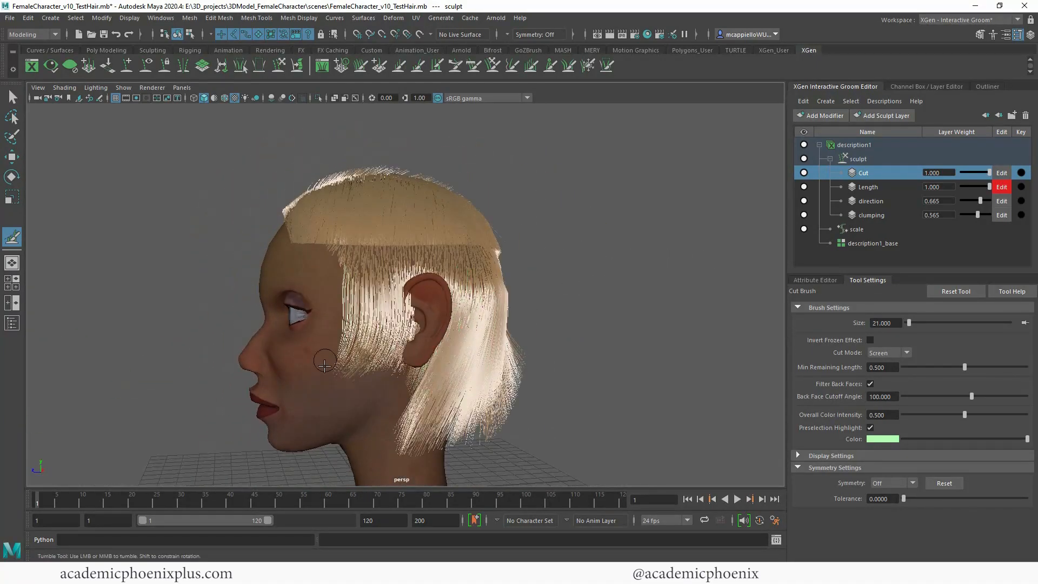
Step: Trim the tips of the left sideburn and of the long hair behind the left ear to an even edge
left_click_drag(568, 403, 486, 398, "alt")
middle_click_drag(471, 386, 424, 345, "alt")
left_click_drag(508, 361, 412, 393, "alt")
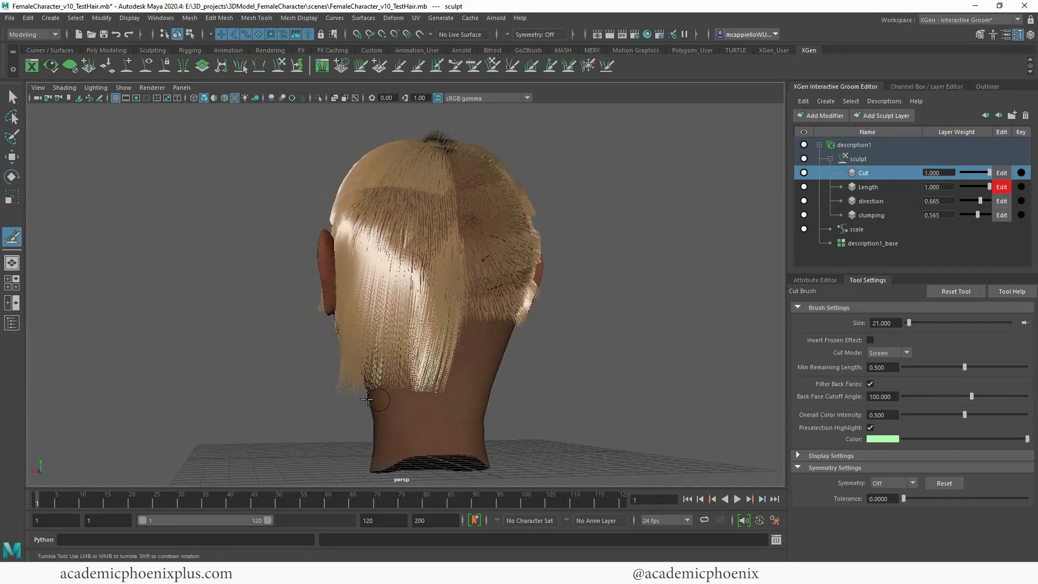
left_click_drag(304, 428, 576, 408, "alt")
right_click_drag(577, 408, 542, 371, "alt")
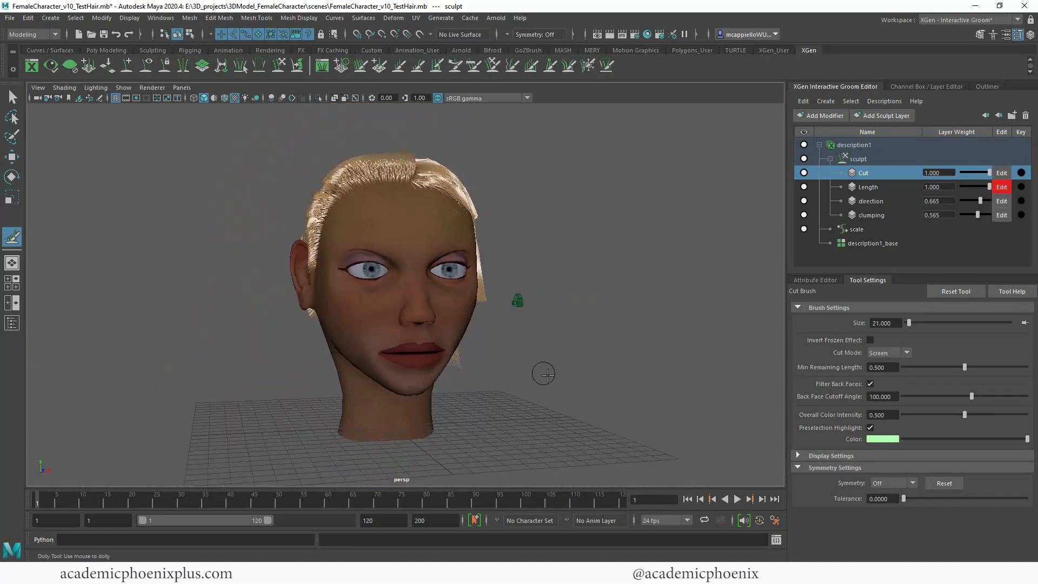
mouse_move(542, 371)
left_mouse_down("alt")
mouse_move(475, 379)
mouse_move(522, 382)
left_mouse_up("alt")
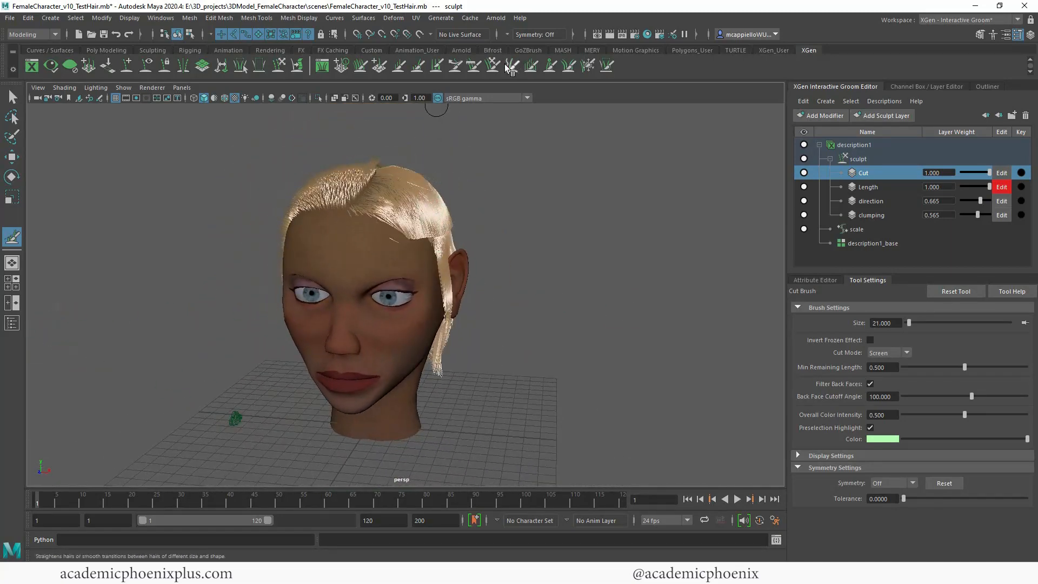
Step: Comb the left front hair down over the forehead into a fringe with the Comb brush
left_click(473, 67)
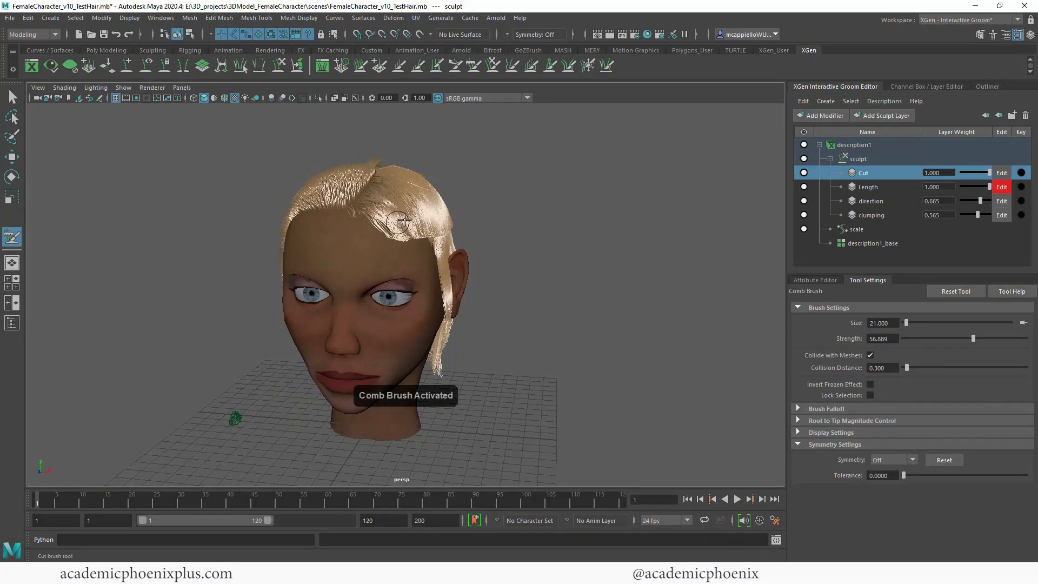
left_click_drag(508, 263, 341, 209, "alt")
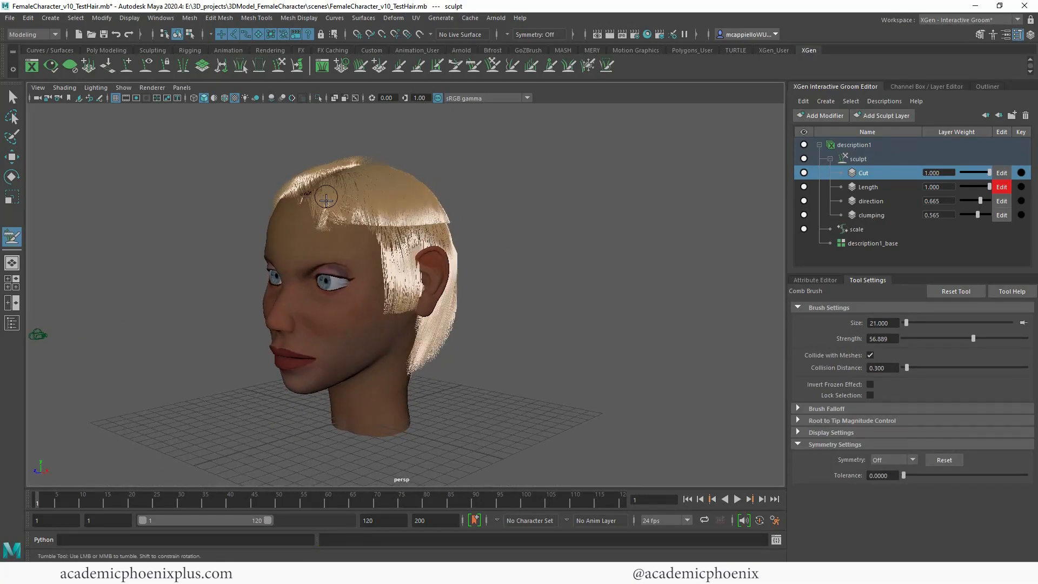
left_click_drag(317, 250, 623, 278, "alt")
mouse_move(292, 246)
left_mouse_down()
mouse_move(268, 291)
mouse_move(327, 326)
left_mouse_up()
mouse_move(331, 336)
left_mouse_down("alt")
mouse_move(353, 292)
mouse_move(347, 266)
left_mouse_up("alt")
mouse_move(325, 161)
left_mouse_down()
mouse_move(308, 239)
mouse_move(269, 207)
left_mouse_up()
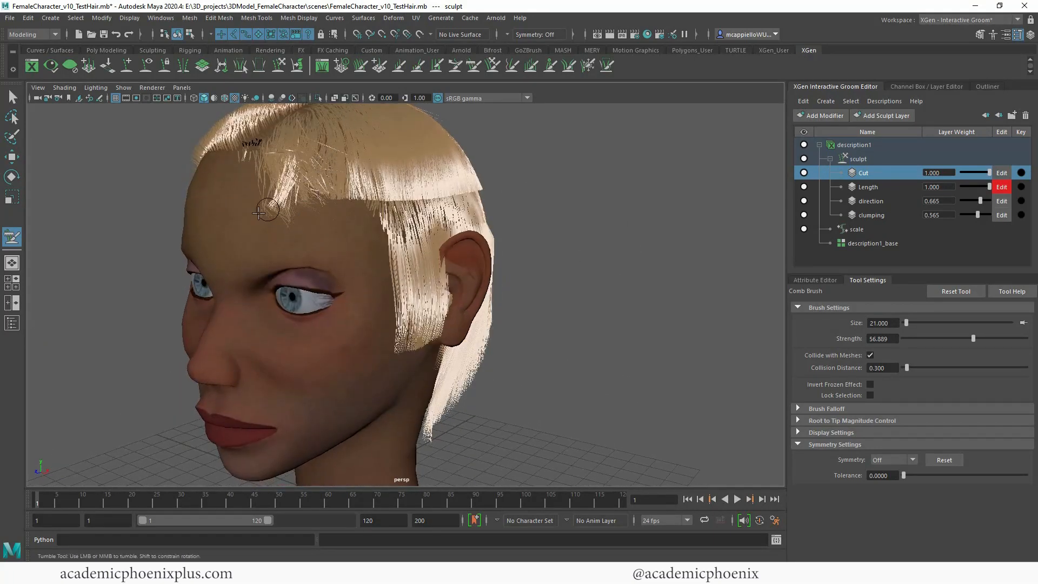
mouse_move(291, 155)
left_mouse_down()
mouse_move(263, 192)
mouse_move(268, 211)
left_mouse_up()
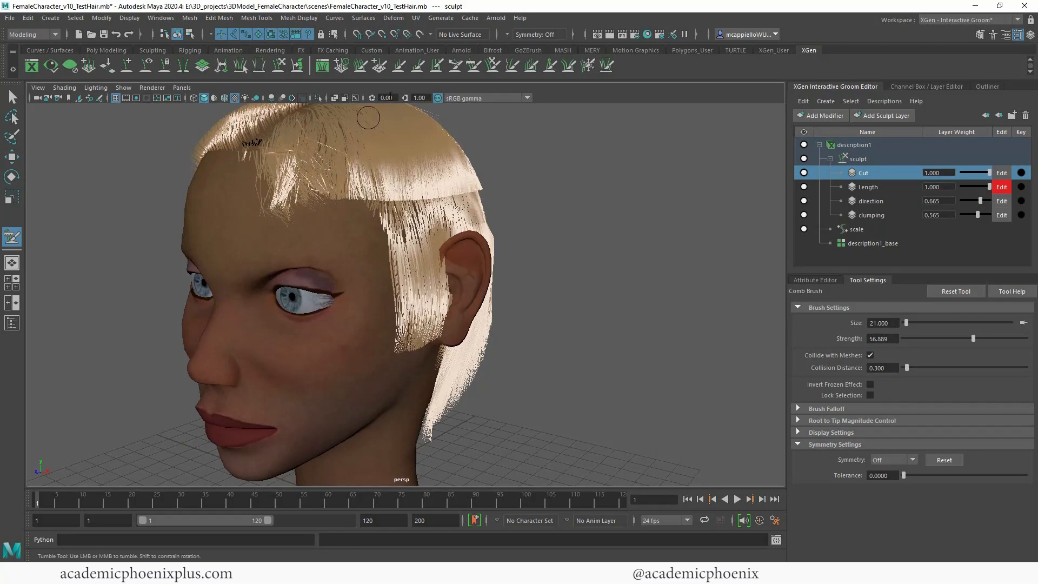
Step: Smooth the combed fringe with the Smooth brush, enlarging the brush size to 102
left_click(514, 65)
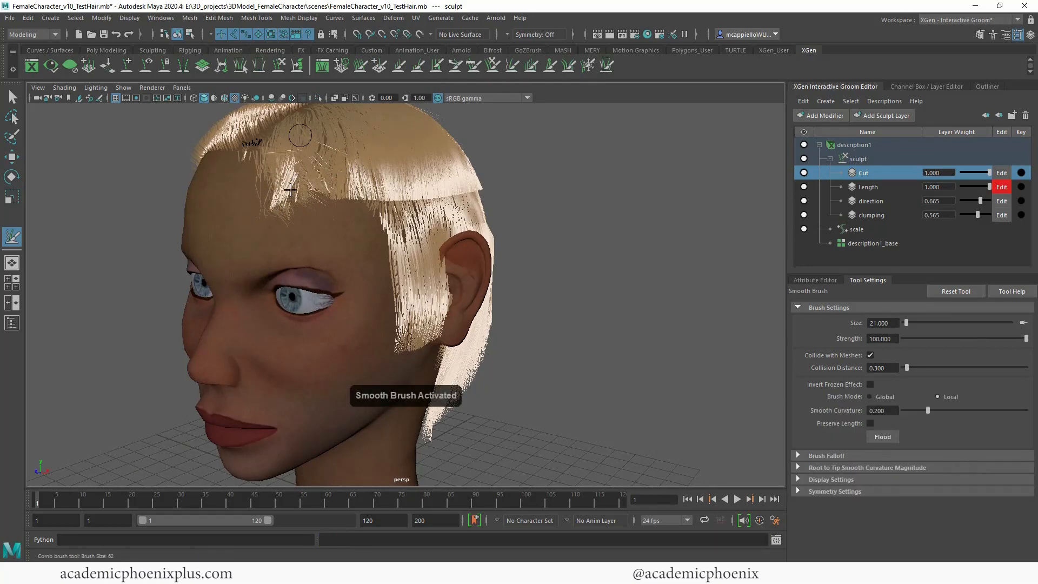
left_click_drag(289, 183, 368, 272, "alt")
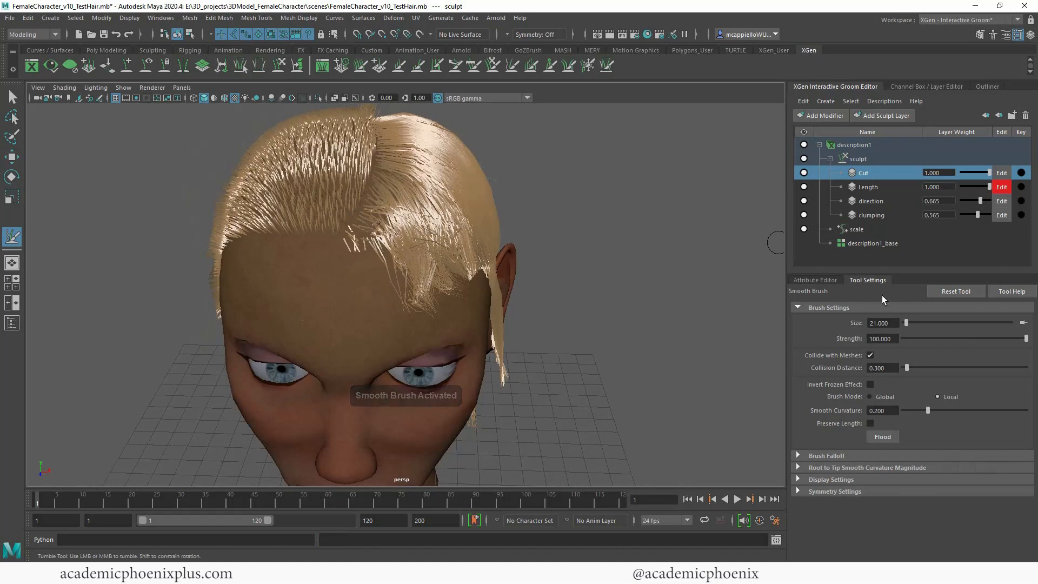
left_click_drag(914, 322, 916, 323)
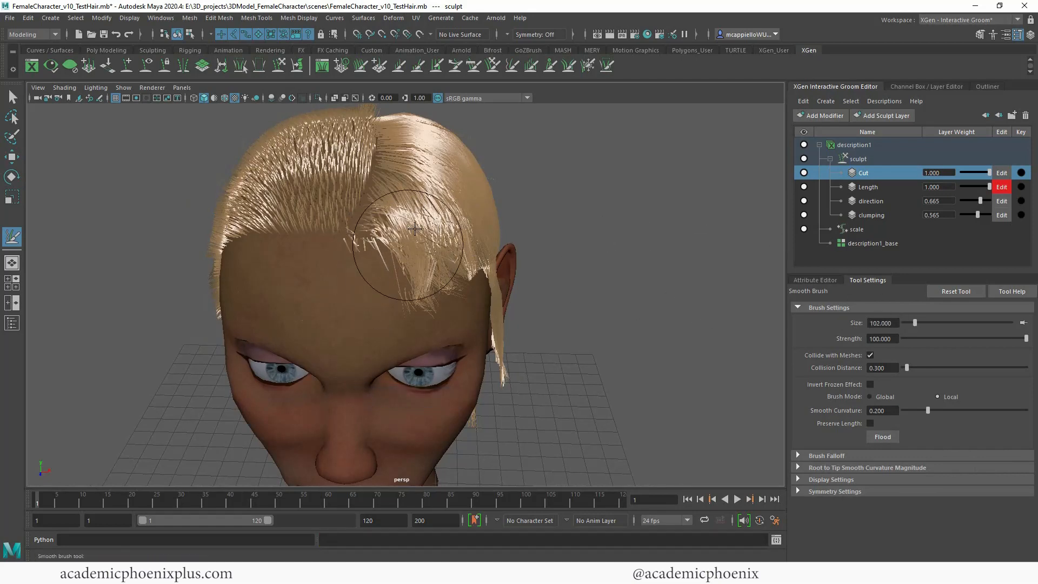
left_click_drag(431, 255, 354, 164, "alt")
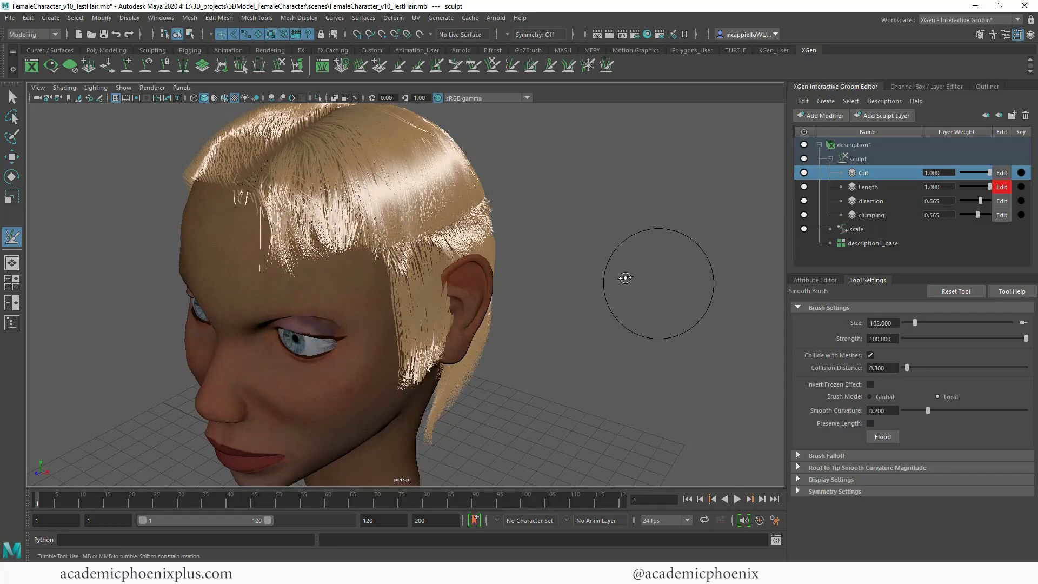
mouse_move(649, 266)
left_mouse_down("alt")
mouse_move(495, 250)
mouse_move(565, 254)
mouse_move(616, 294)
mouse_move(540, 278)
mouse_move(641, 283)
mouse_move(614, 296)
left_mouse_up("alt")
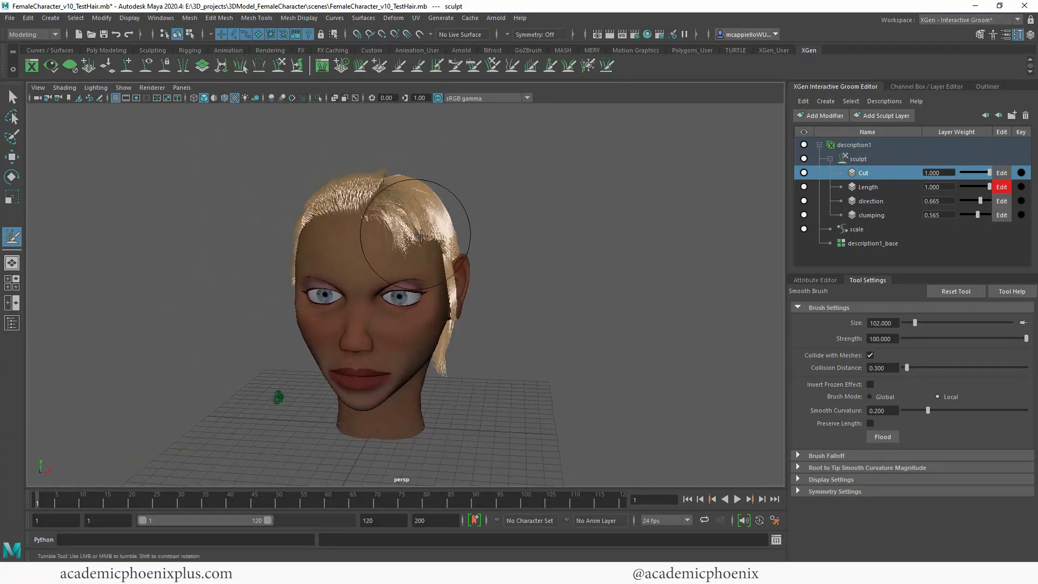
Step: Examine the haircut from the back, the sides and the front of the head
mouse_move(556, 274)
left_mouse_down("alt")
mouse_move(638, 273)
mouse_move(697, 290)
mouse_move(232, 278)
mouse_move(563, 278)
mouse_move(557, 324)
mouse_move(457, 308)
mouse_move(532, 312)
mouse_move(407, 378)
mouse_move(348, 371)
left_mouse_up("alt")
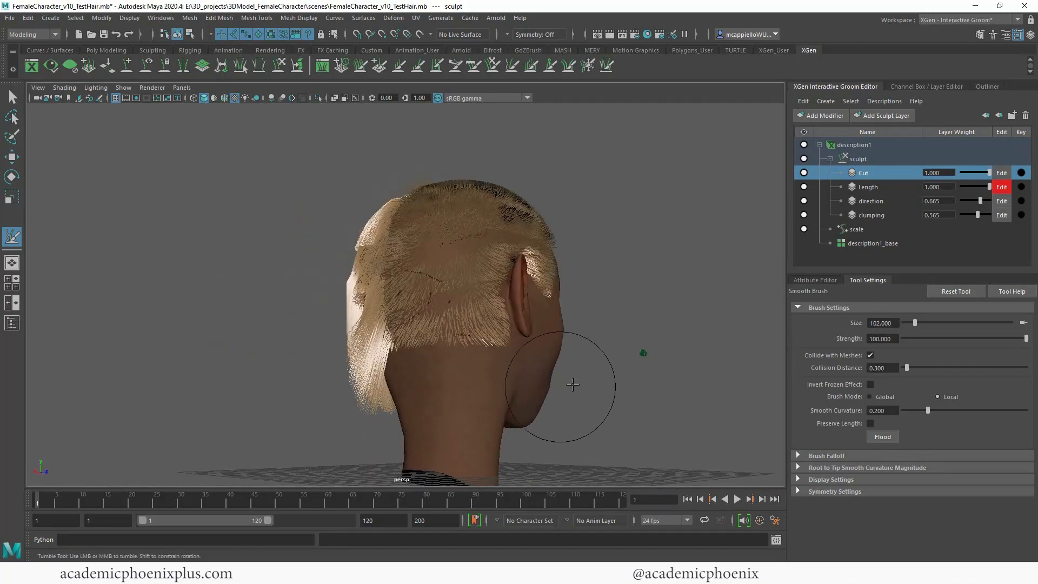
left_click_drag(622, 260, 659, 315, "alt")
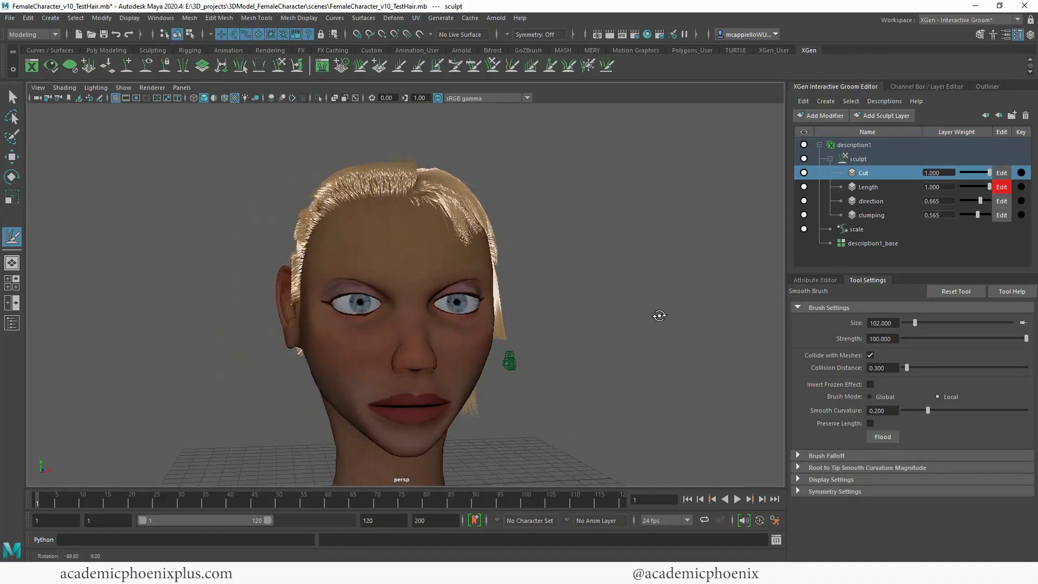
right_click_drag(573, 300, 514, 292, "alt")
left_click_drag(441, 291, 499, 300, "alt")
right_click_drag(499, 300, 529, 313, "alt")
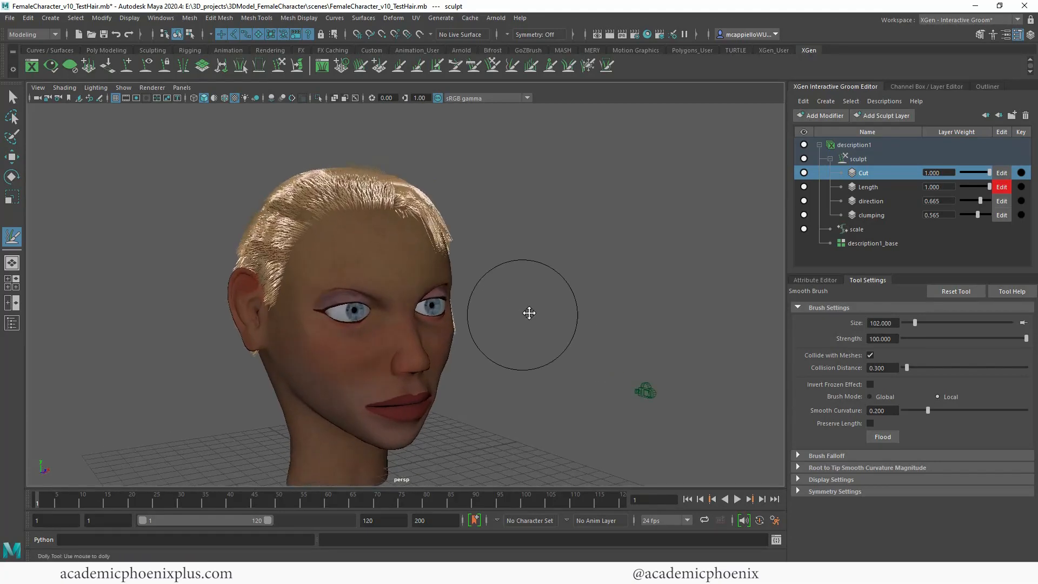
left_click_drag(529, 313, 546, 301, "alt")
left_click_drag(609, 255, 625, 227, "alt")
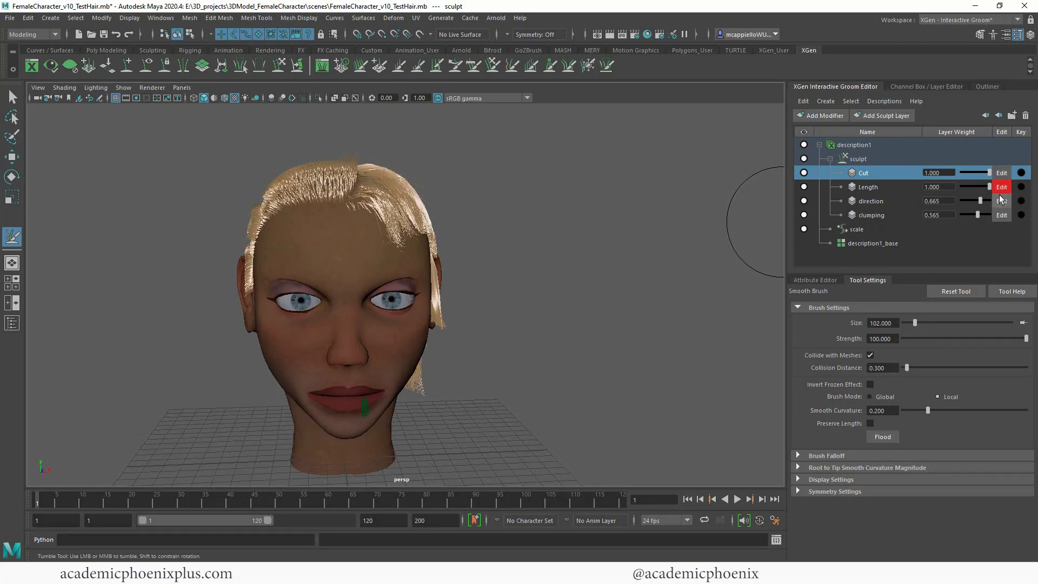
Step: Switch sculpt editing to the Cut layer and back to the Length layer
left_click(999, 186)
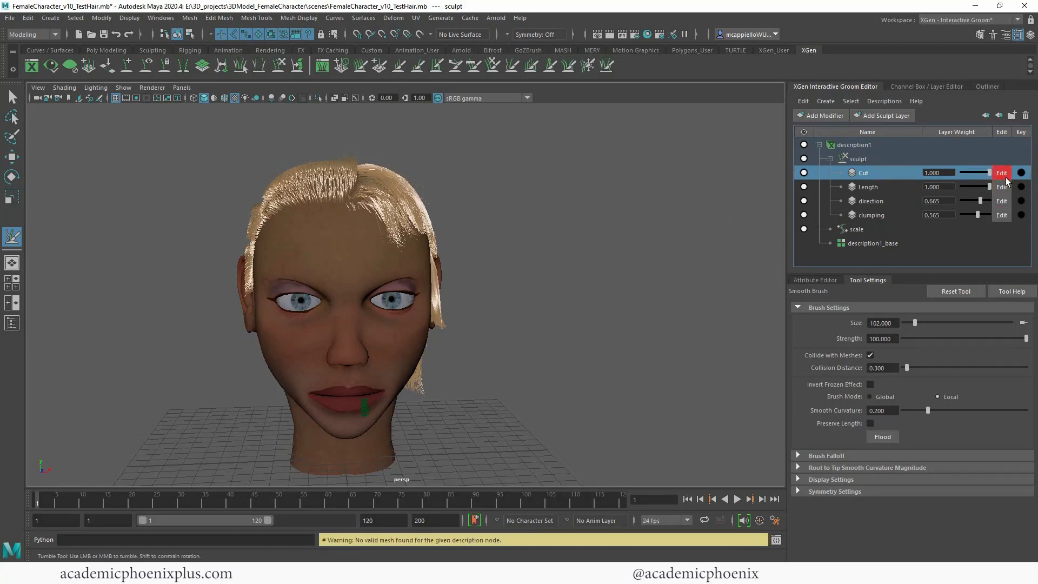
left_click_drag(622, 230, 665, 232, "alt")
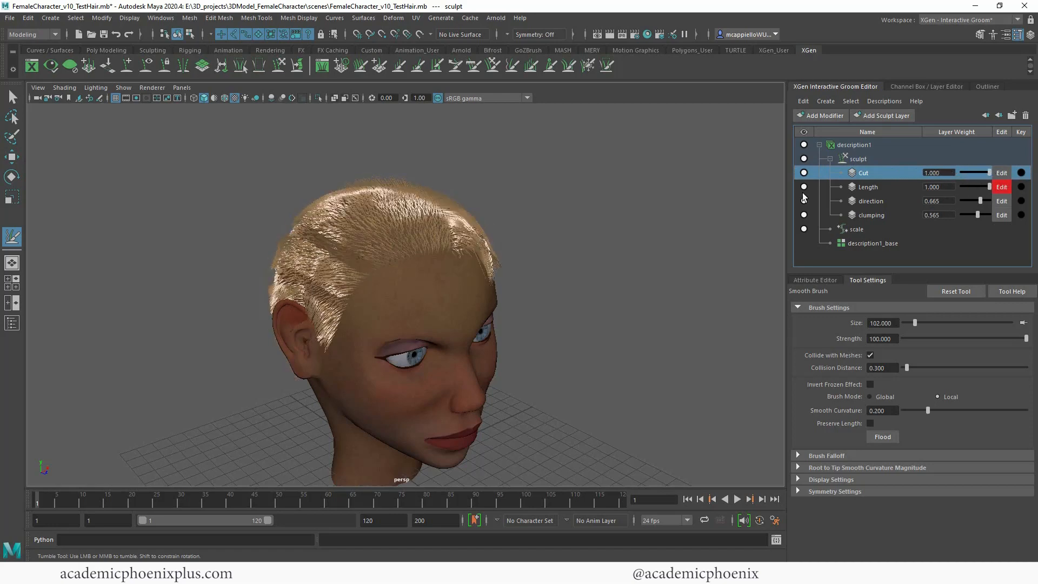
Step: Try direction layer weights of 0.540 and 1.000 and compare the hair on both sides of the head
mouse_move(514, 297)
left_mouse_down("alt")
mouse_move(393, 304)
mouse_move(519, 283)
left_mouse_up("alt")
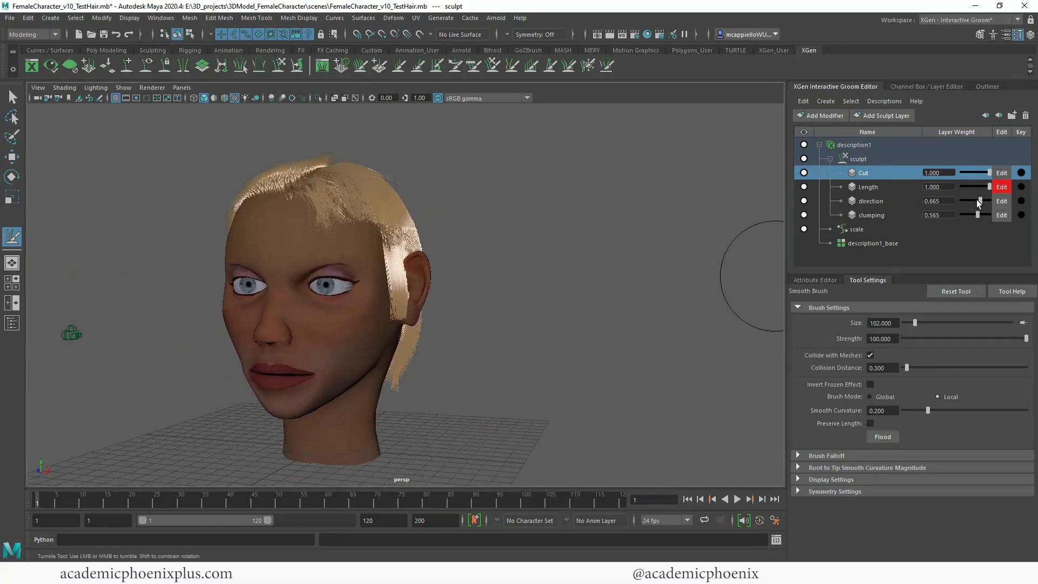
mouse_move(976, 199)
left_mouse_down()
mouse_move(987, 199)
mouse_move(955, 199)
mouse_move(977, 200)
left_mouse_up()
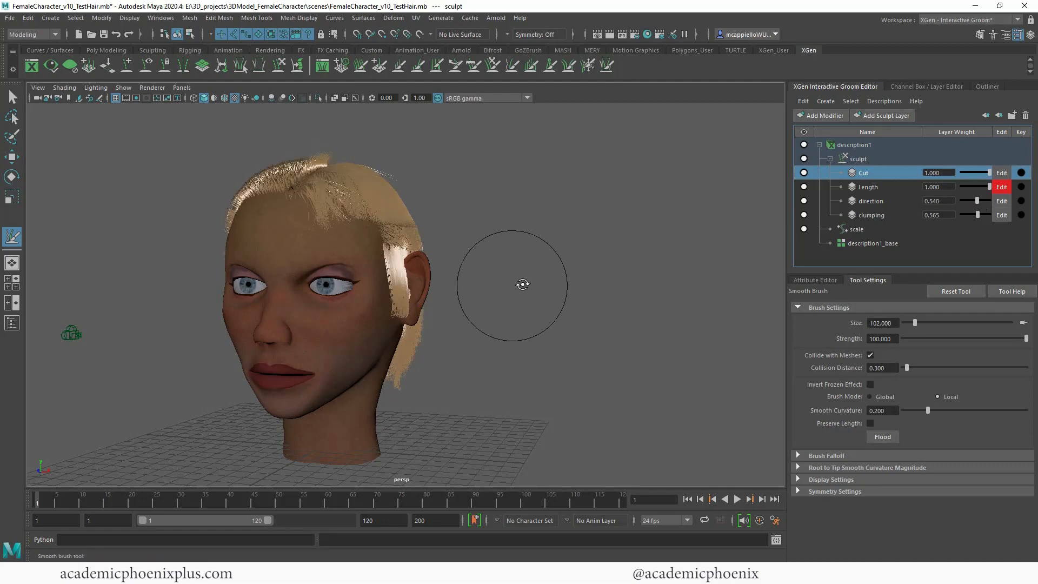
left_click_drag(521, 285, 635, 289, "alt")
middle_click_drag(627, 288, 575, 279, "alt")
left_click_drag(984, 202, 1005, 206)
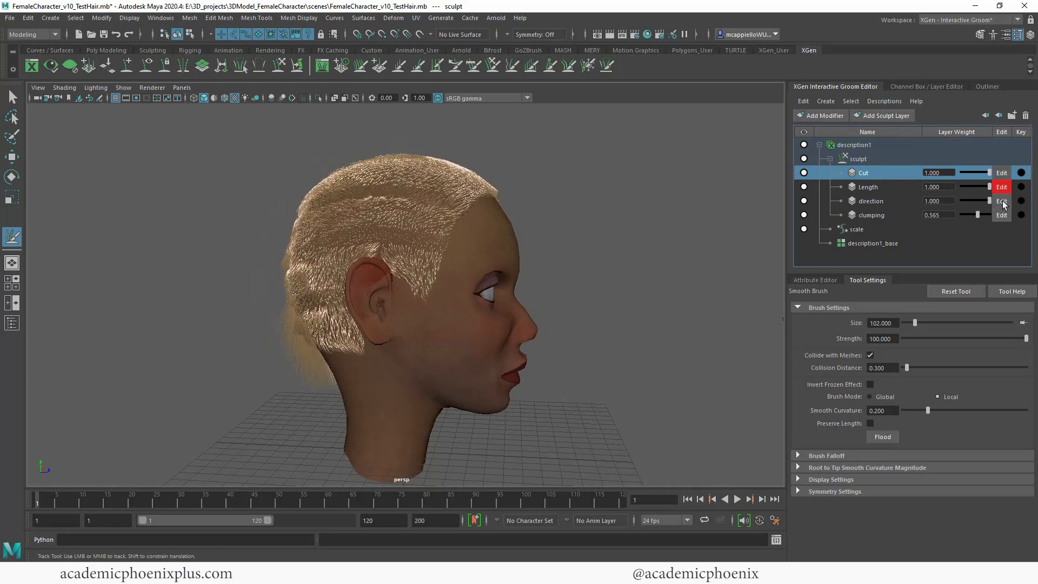
left_click_drag(763, 239, 637, 254, "alt")
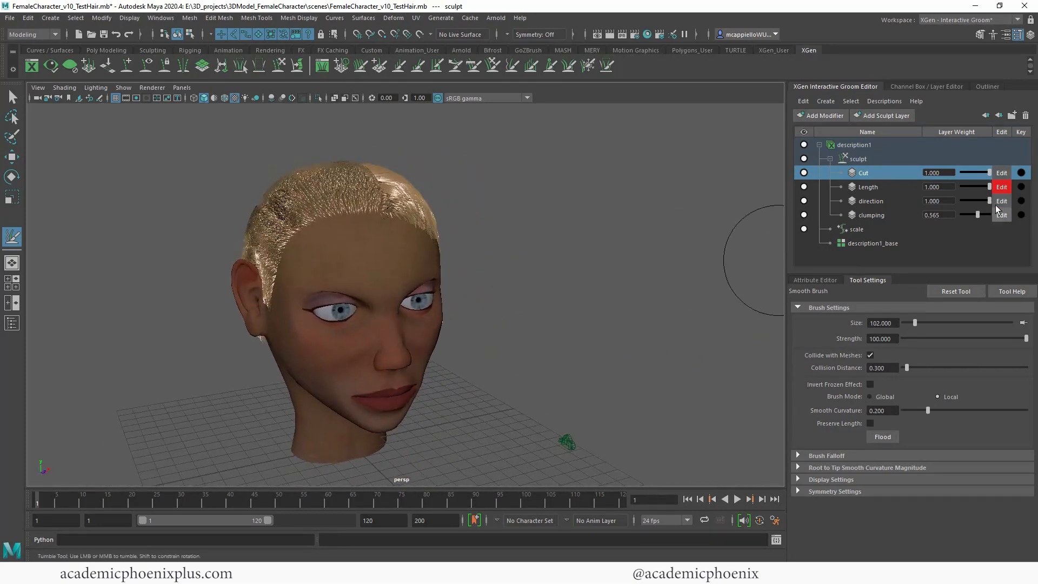
Step: Try the direction layer's weight at 0.750, check the fringe, and raise the weight to 0.855
left_click_drag(990, 201, 980, 200)
left_click_drag(763, 237, 611, 254, "alt")
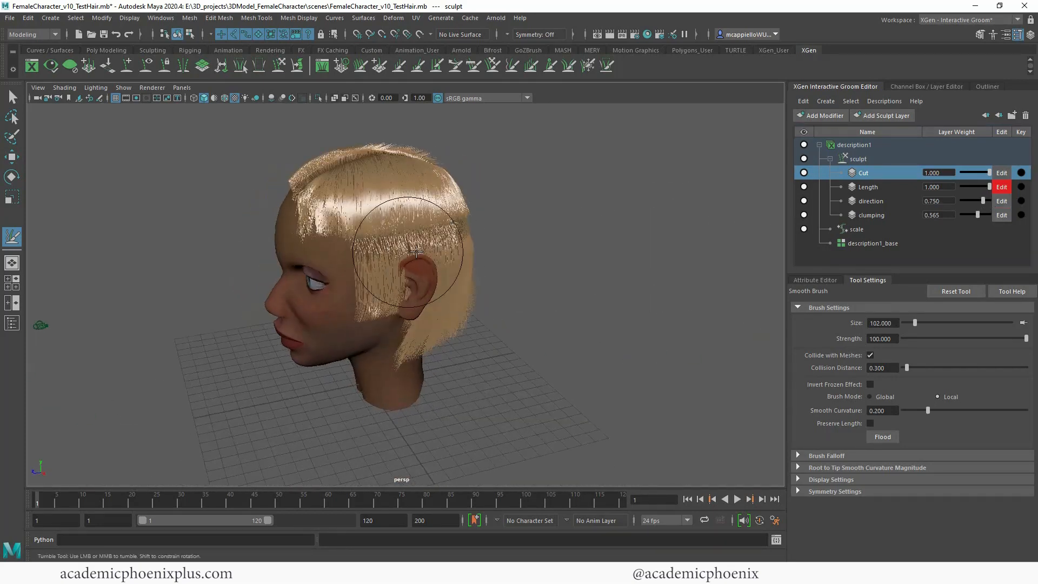
scroll(660, 259, "up", 4)
left_click_drag(639, 332, 719, 317, "alt")
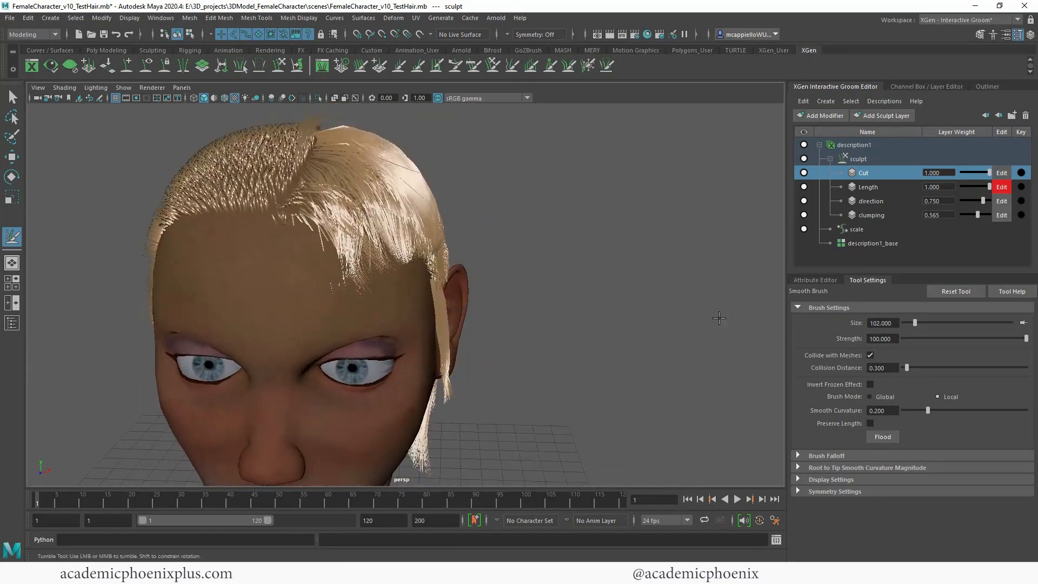
mouse_move(982, 203)
left_mouse_down()
mouse_move(991, 203)
mouse_move(978, 202)
left_mouse_up()
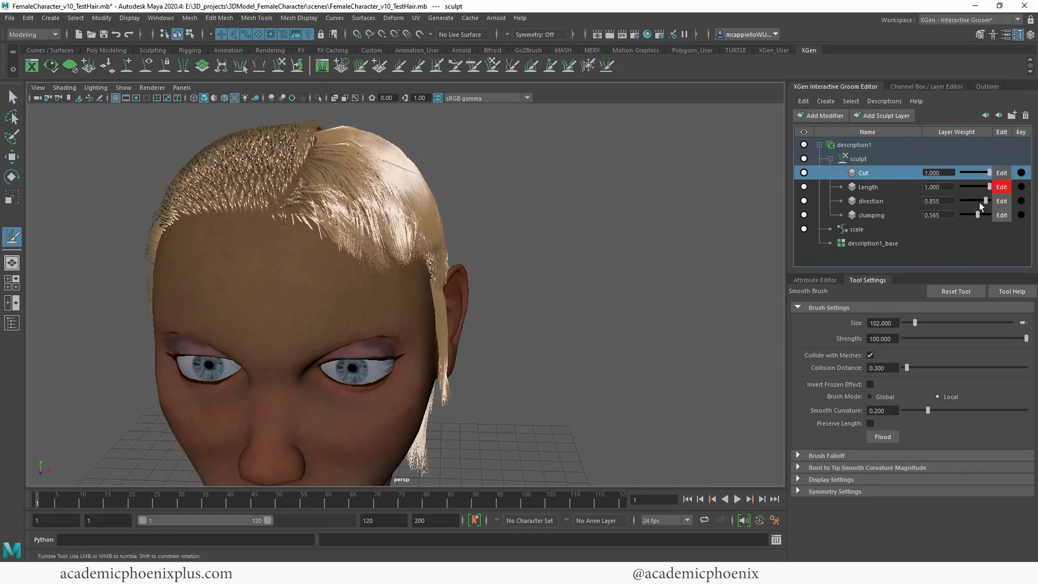
Step: Lower the direction layer's weight to 0.605 and add a Noise modifier to the groom description
scroll(574, 256, "down", 3)
left_click_drag(574, 256, 660, 203, "alt")
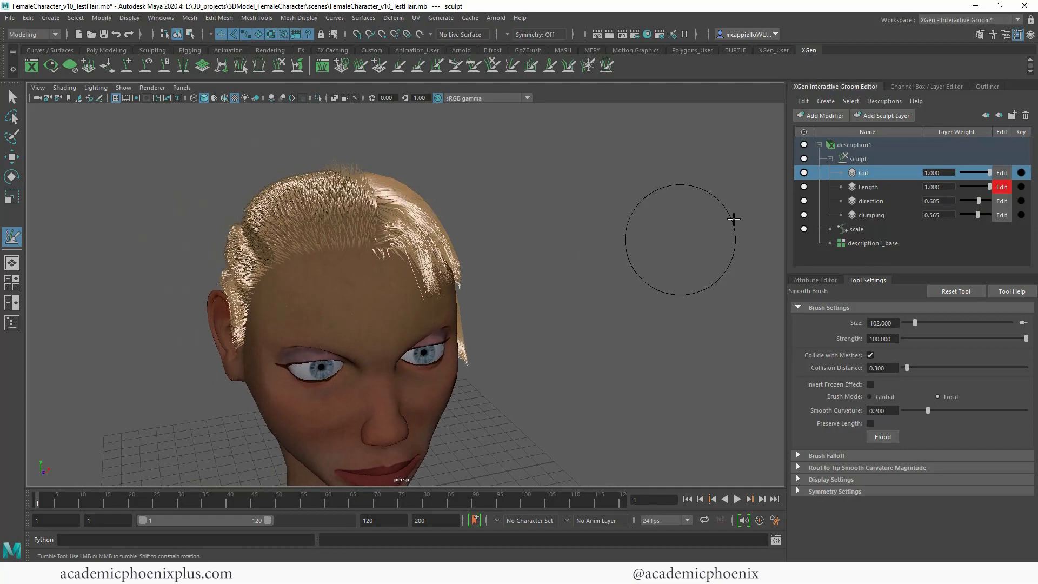
left_click(827, 116)
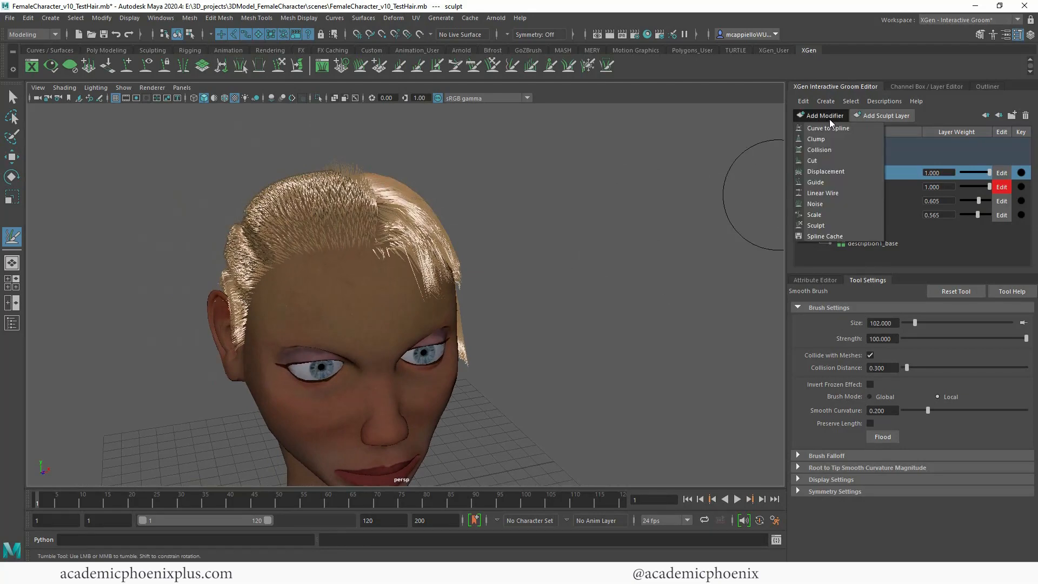
left_click(814, 203)
left_click_drag(563, 274, 675, 260, "alt")
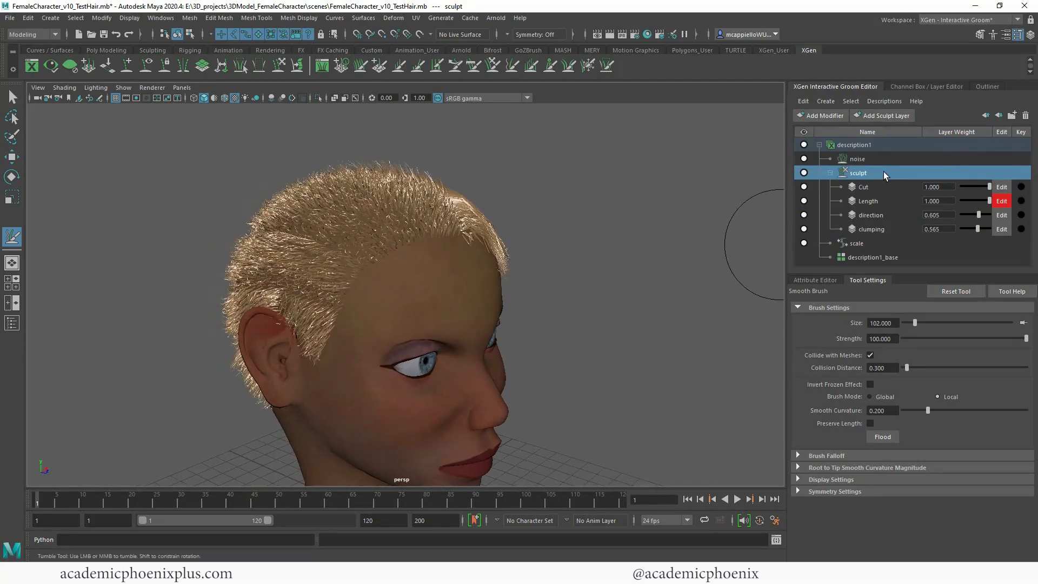
Step: Open the noise modifier's attributes and set its Frequency to 1.429
left_click(860, 158)
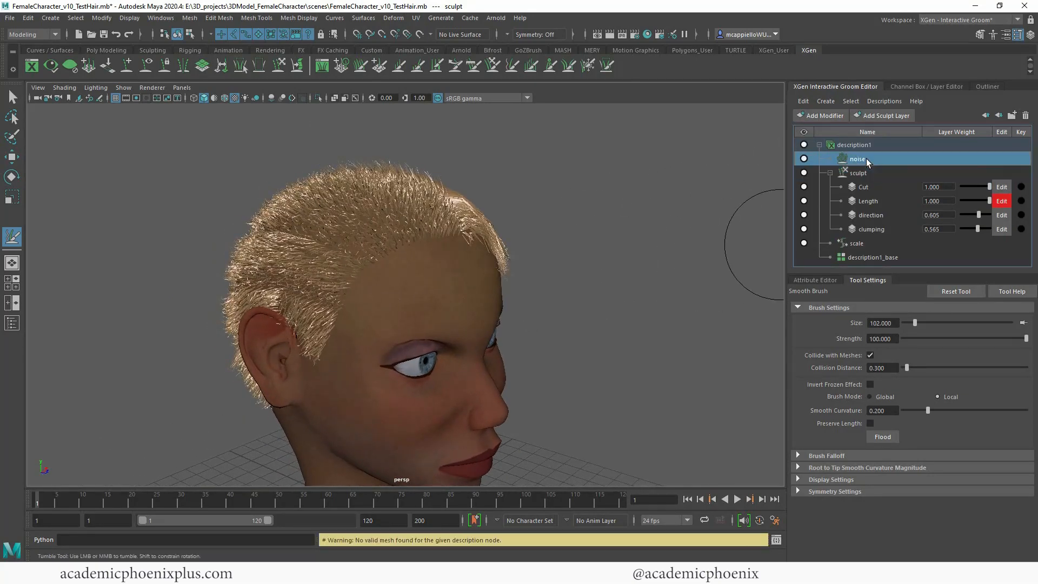
left_click(816, 280)
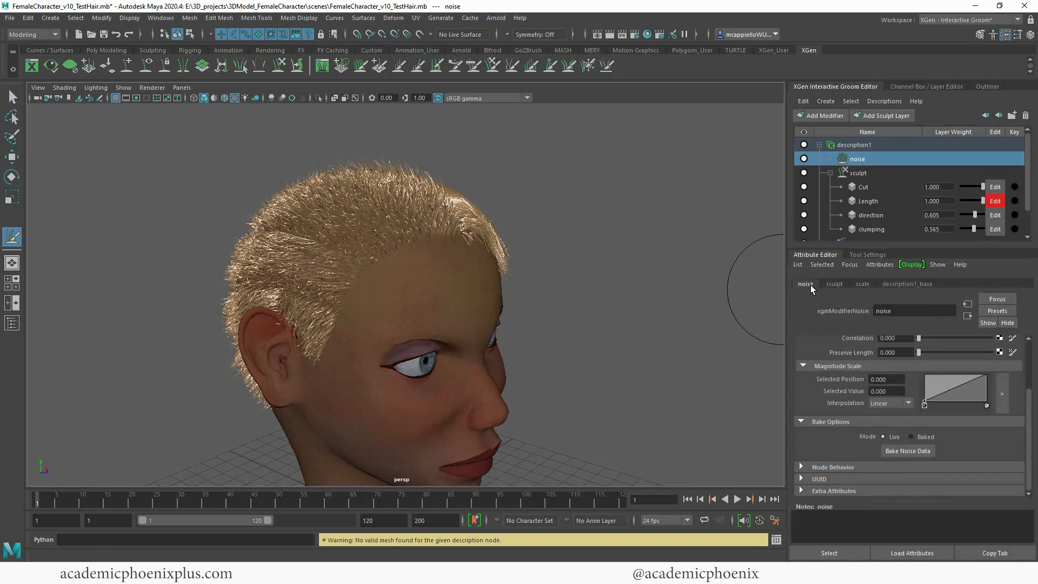
scroll(940, 362, "up", 3)
mouse_move(921, 380)
left_mouse_down()
mouse_move(940, 379)
mouse_move(929, 381)
left_mouse_up()
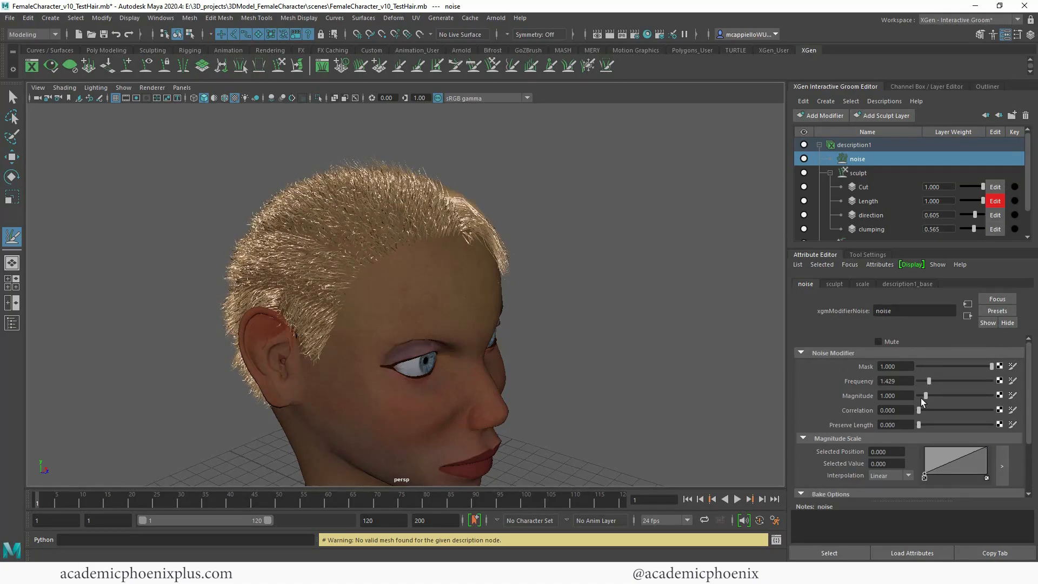
Step: Try noise magnitudes of 0.526 and 0.226 on both sides of the head, and set the Magnitude to 0.902
mouse_move(551, 359)
left_mouse_down("alt")
mouse_move(507, 357)
mouse_move(557, 361)
left_mouse_up("alt")
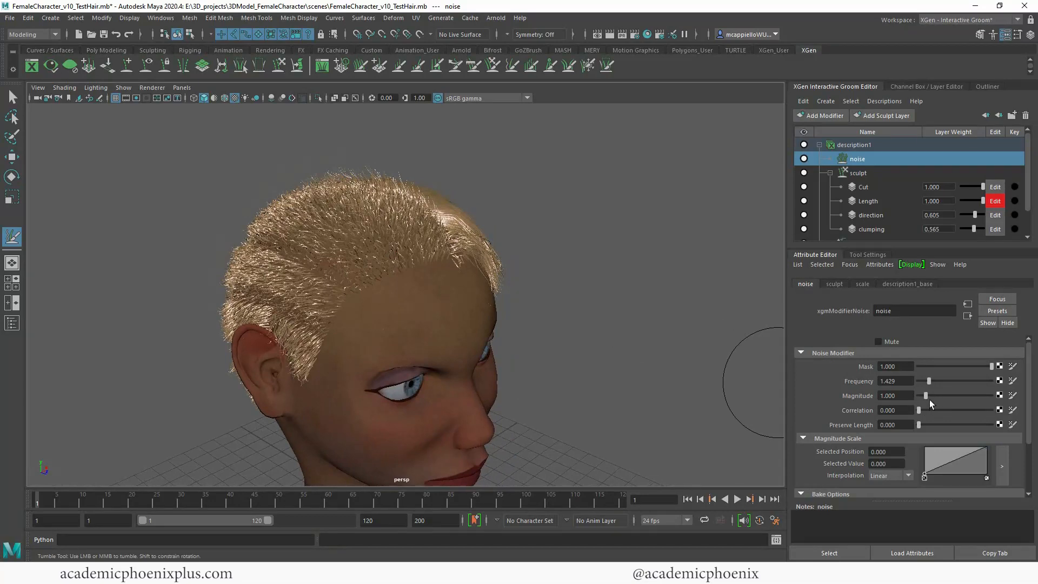
mouse_move(926, 396)
left_mouse_down()
mouse_move(946, 397)
mouse_move(923, 401)
left_mouse_up()
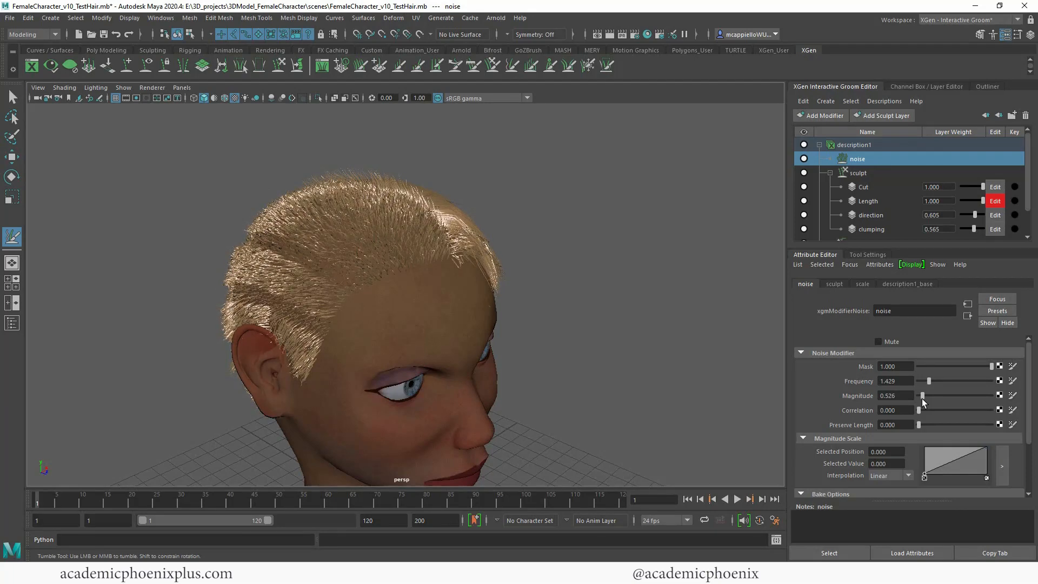
left_click_drag(741, 393, 587, 363, "alt")
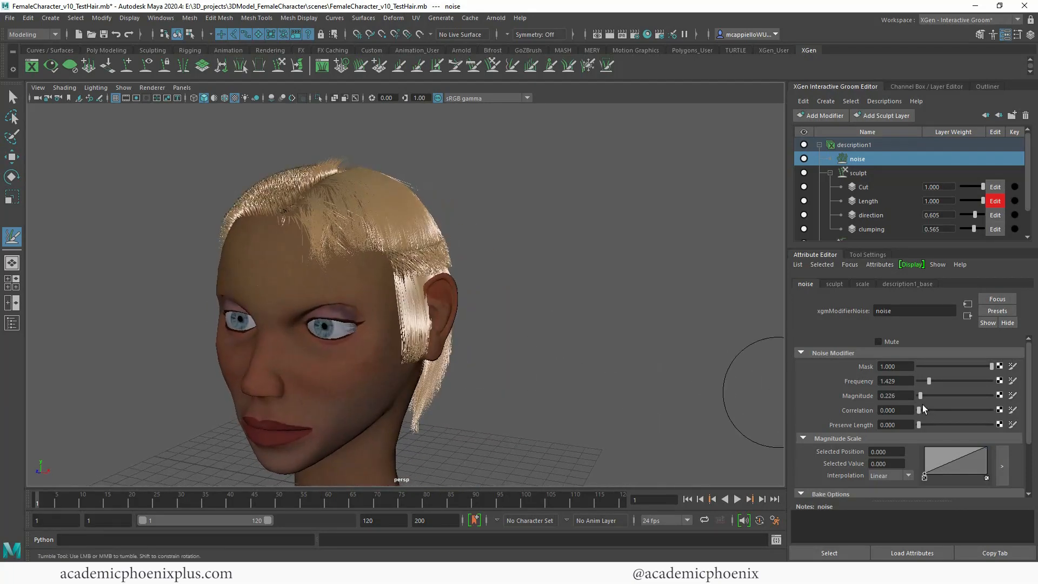
left_click_drag(922, 397, 925, 399)
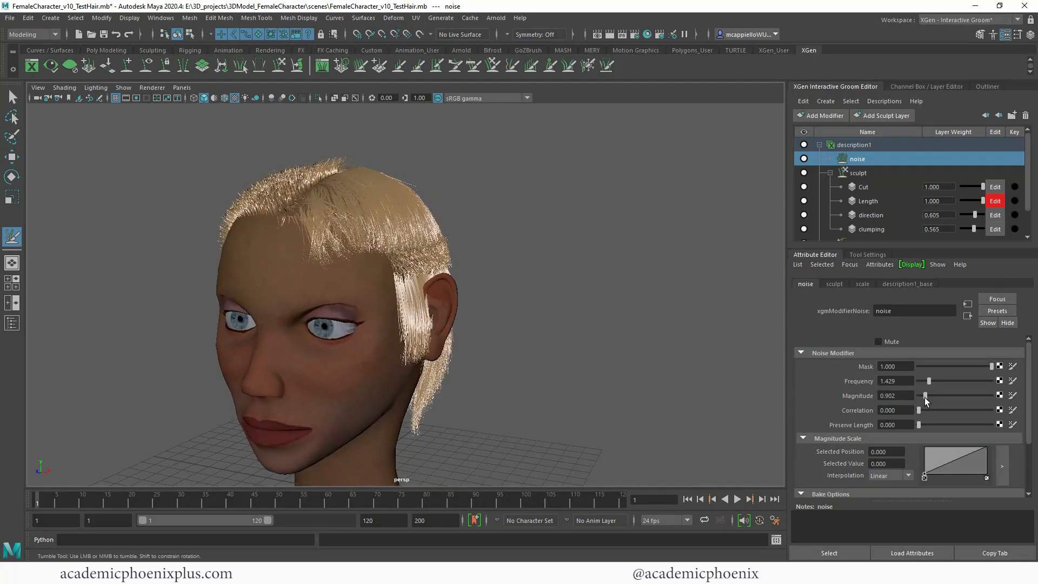
Step: Examine the noisy hair around the head, render the side profile in Arnold RenderView and stop the live render
mouse_move(691, 381)
left_mouse_down("alt")
mouse_move(667, 371)
mouse_move(714, 370)
mouse_move(688, 375)
left_mouse_up("alt")
right_click_drag(688, 375, 587, 339, "alt")
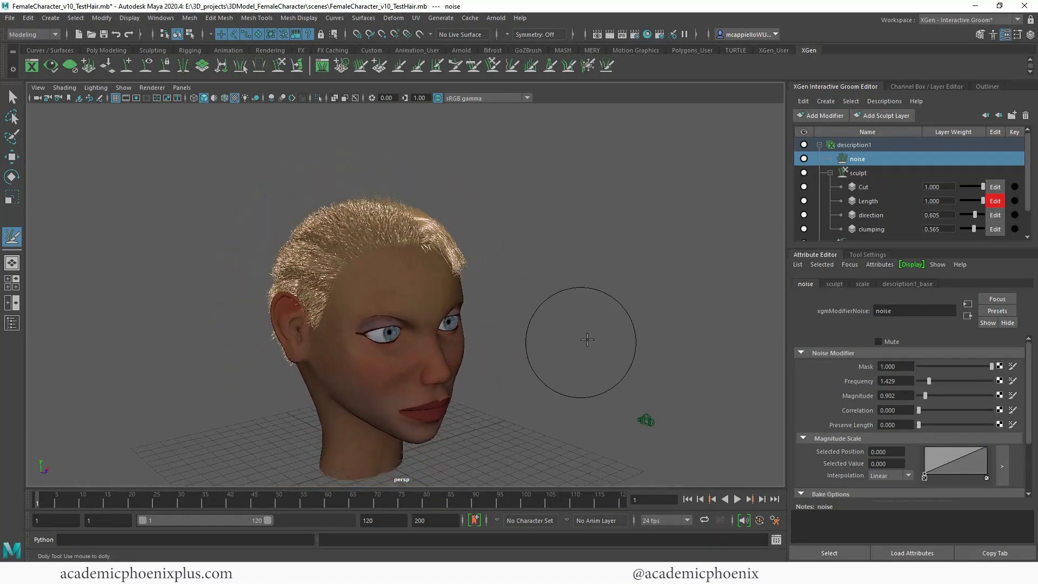
left_click_drag(587, 340, 622, 338, "alt")
right_click_drag(622, 338, 681, 359, "alt")
left_click_drag(614, 335, 581, 339, "alt")
middle_click_drag(582, 340, 602, 316, "alt")
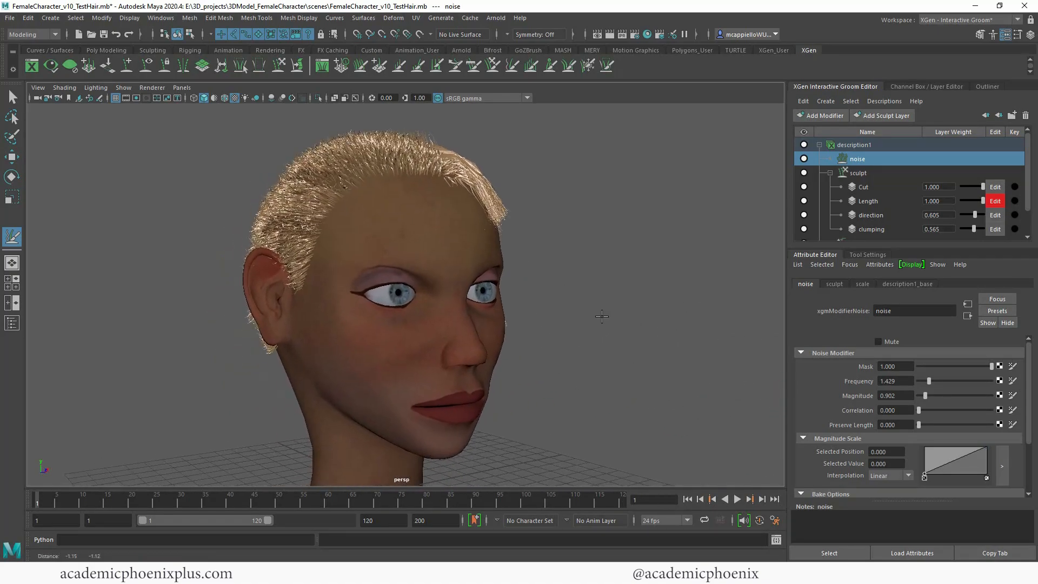
left_click_drag(602, 316, 568, 324, "alt")
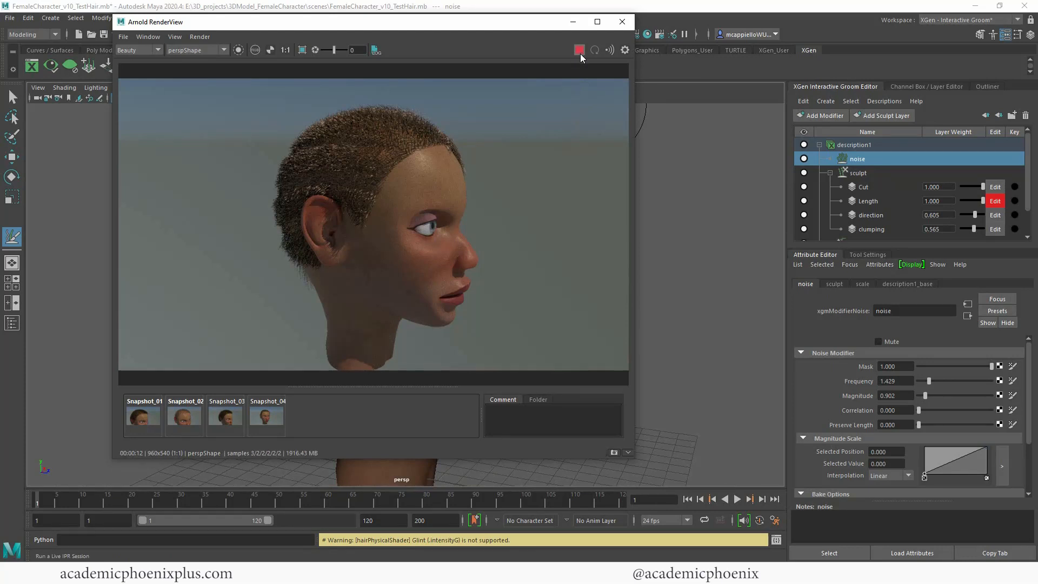
left_click(579, 50)
left_click(1015, 214)
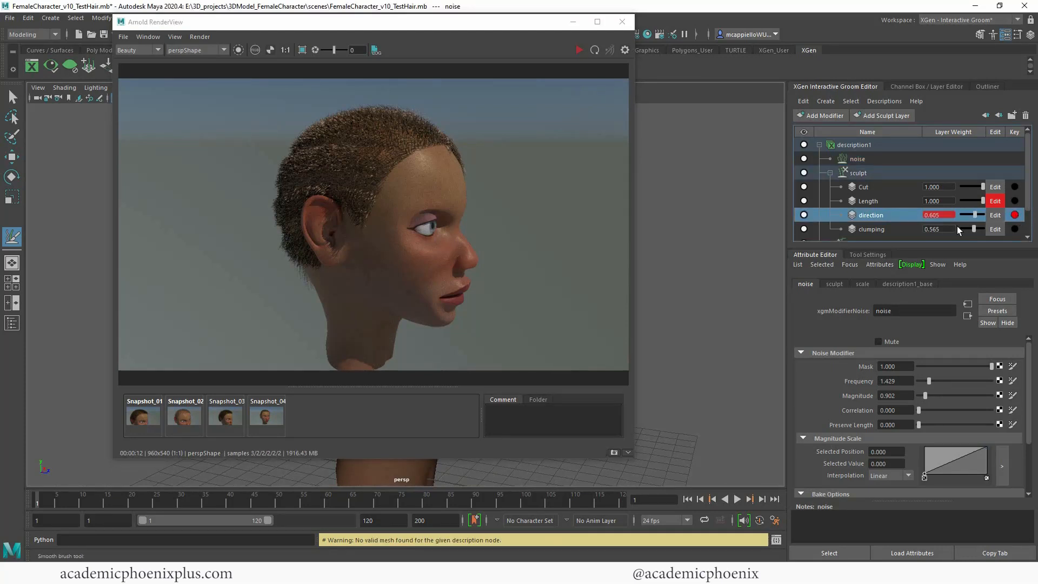
right_click(1015, 214)
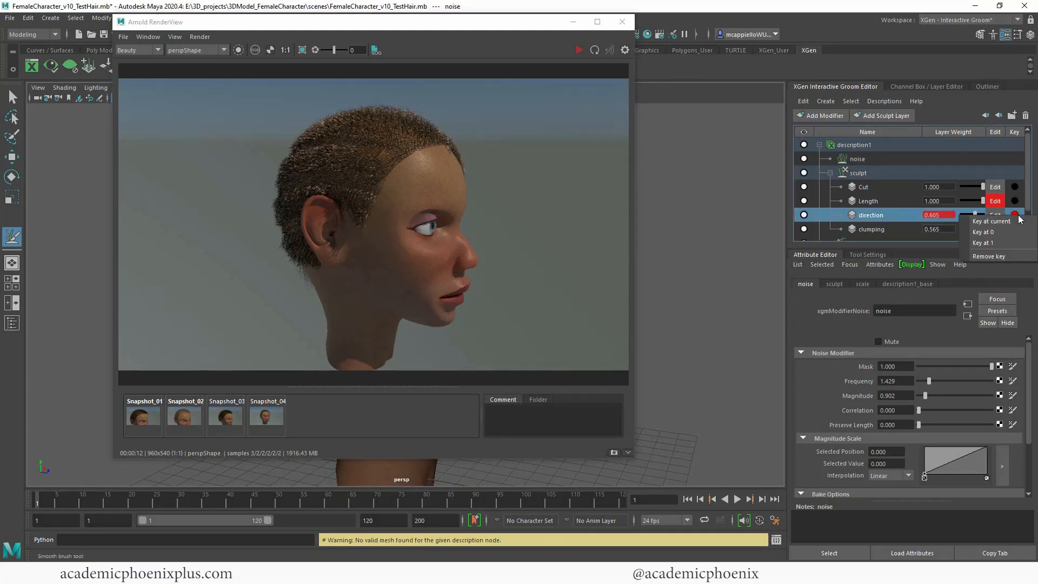
left_click(998, 258)
Step: Try Density Multiplier values of 12.791 and 8 on description1_base, and set it to 10
left_click_drag(1029, 204, 1025, 223)
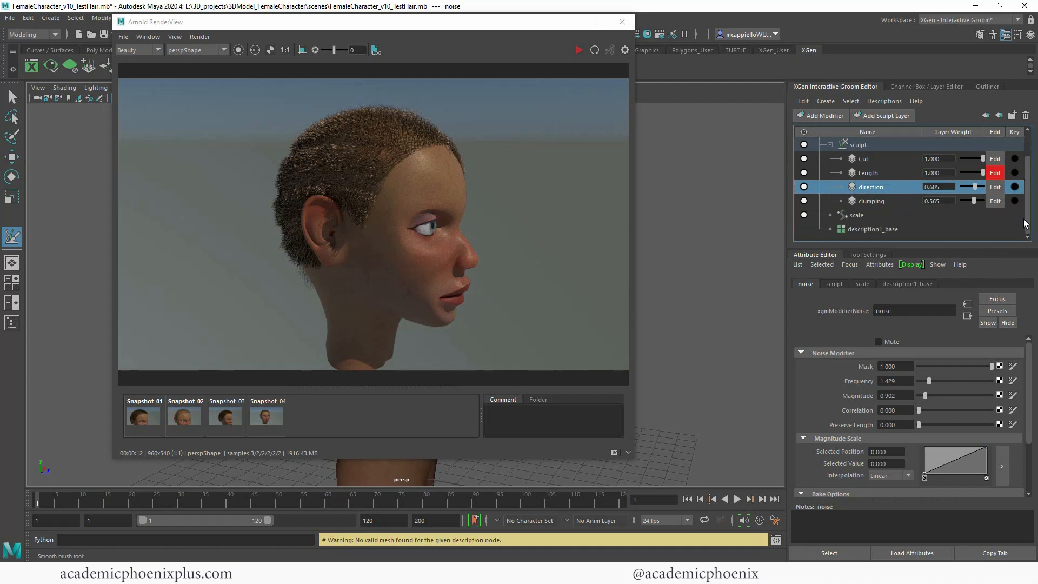
left_click(887, 229)
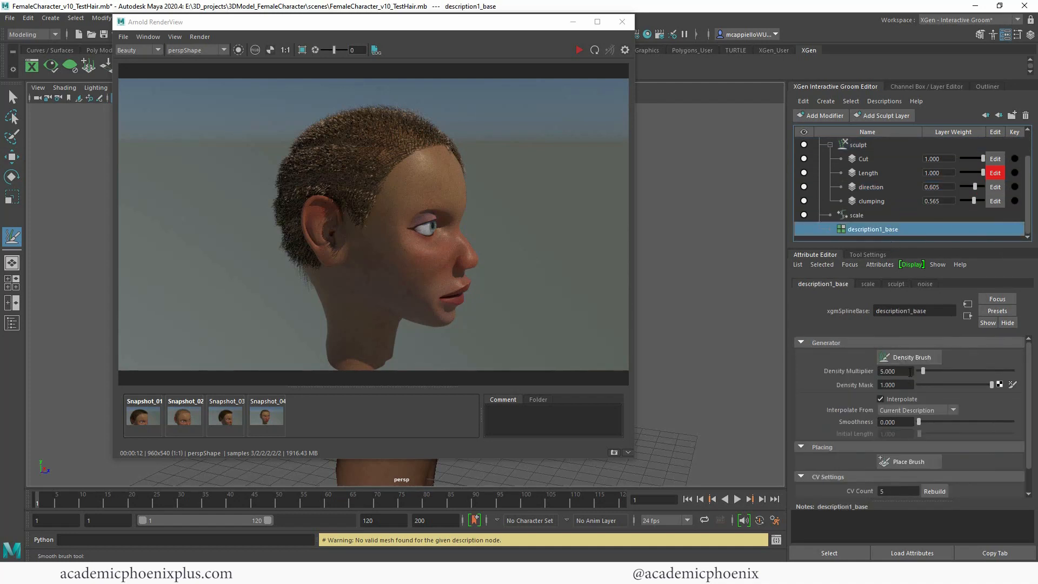
left_click_drag(927, 370, 929, 369)
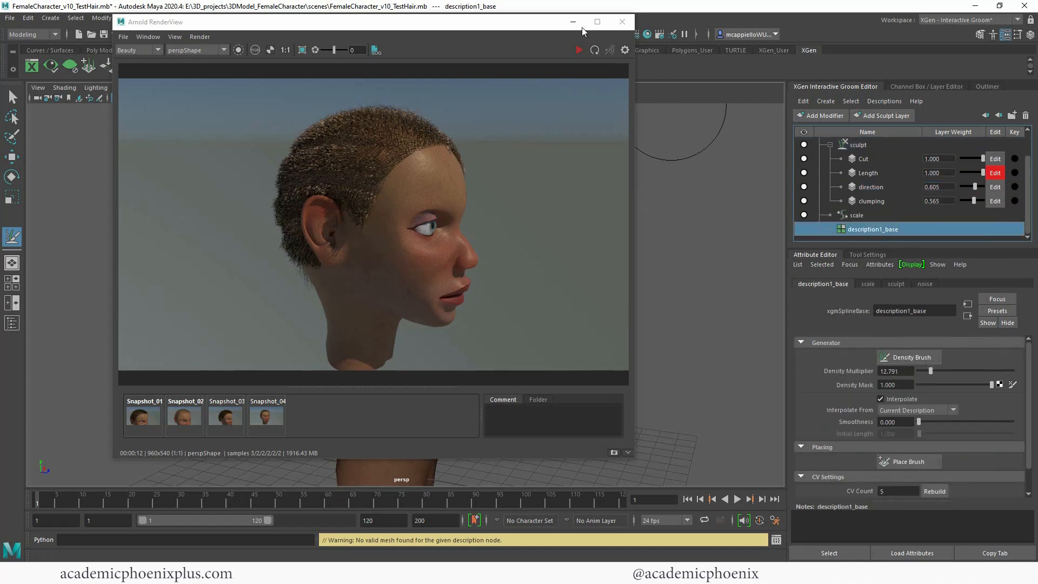
left_click(573, 23)
left_click_drag(928, 371, 871, 371)
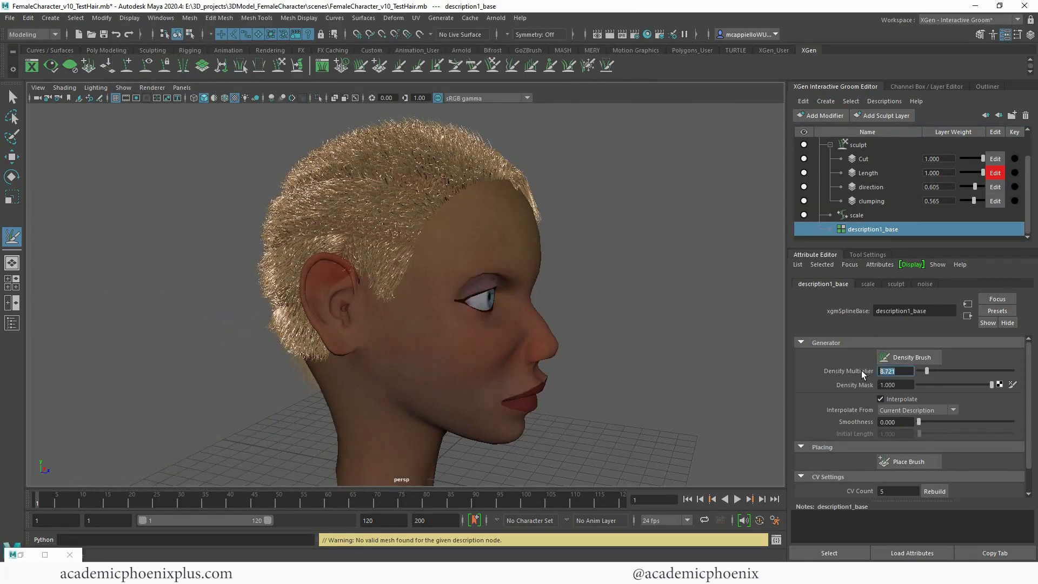
type("8")
key("Return")
type("10")
key("Return")
Step: Adjust the direction layer's weight while checking the hair on the side of the head
mouse_move(593, 250)
left_mouse_down("alt")
mouse_move(478, 244)
mouse_move(699, 249)
mouse_move(608, 257)
mouse_move(616, 255)
left_mouse_up("alt")
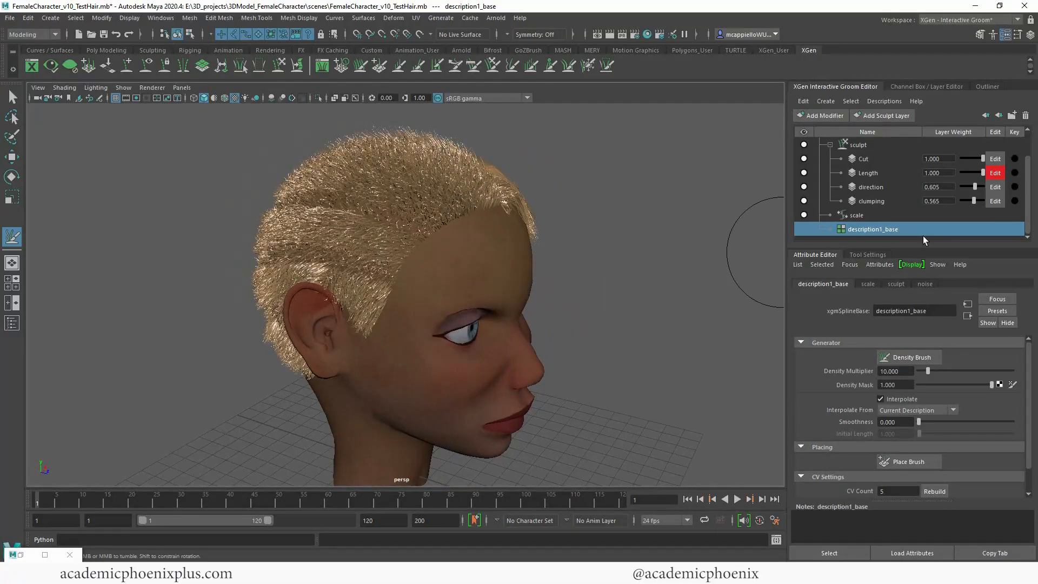
left_click_drag(982, 187, 978, 186)
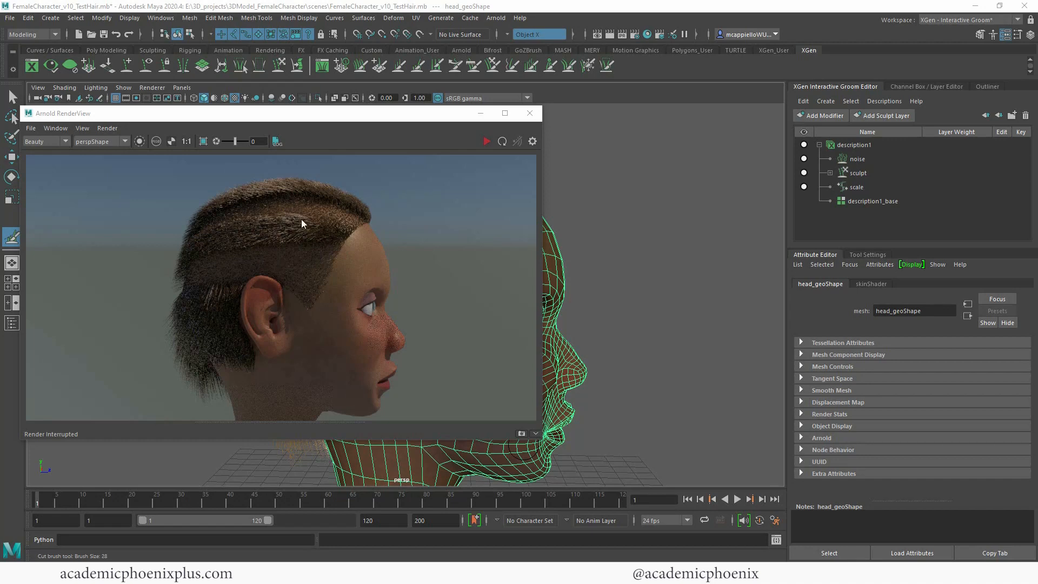
Step: Minimize the render window, select the hair description instead of the head mesh and show its hairPhysicalShader1 attributes
left_click(481, 115)
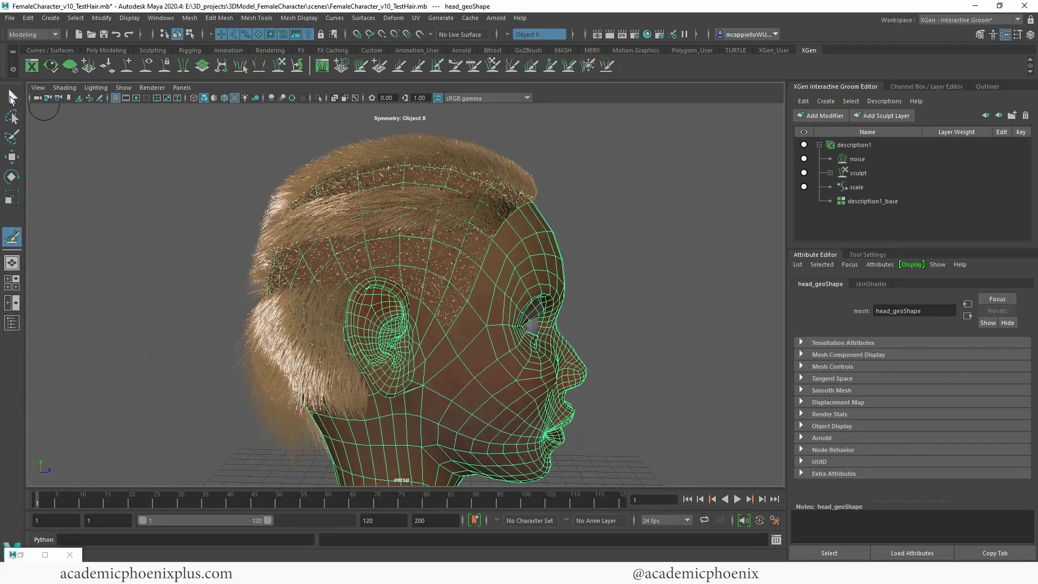
key("q")
left_click(483, 164)
left_click(856, 144)
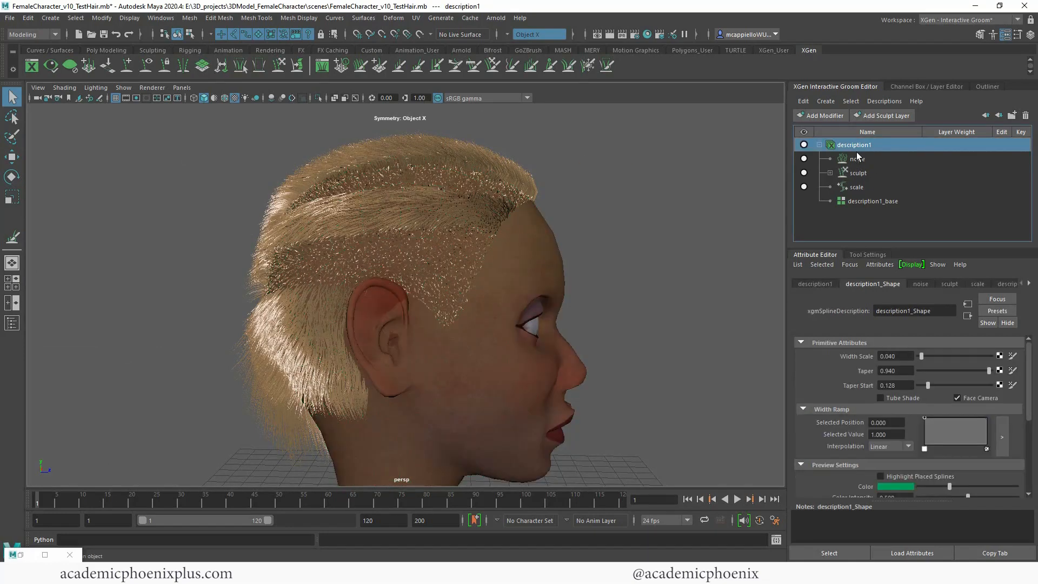
left_click(1030, 284)
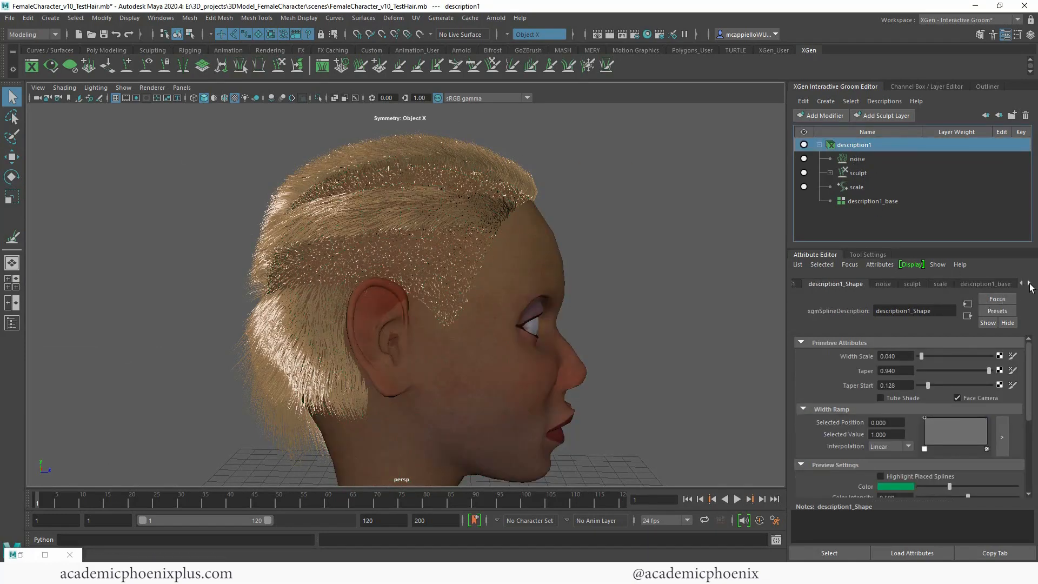
left_click(1029, 285)
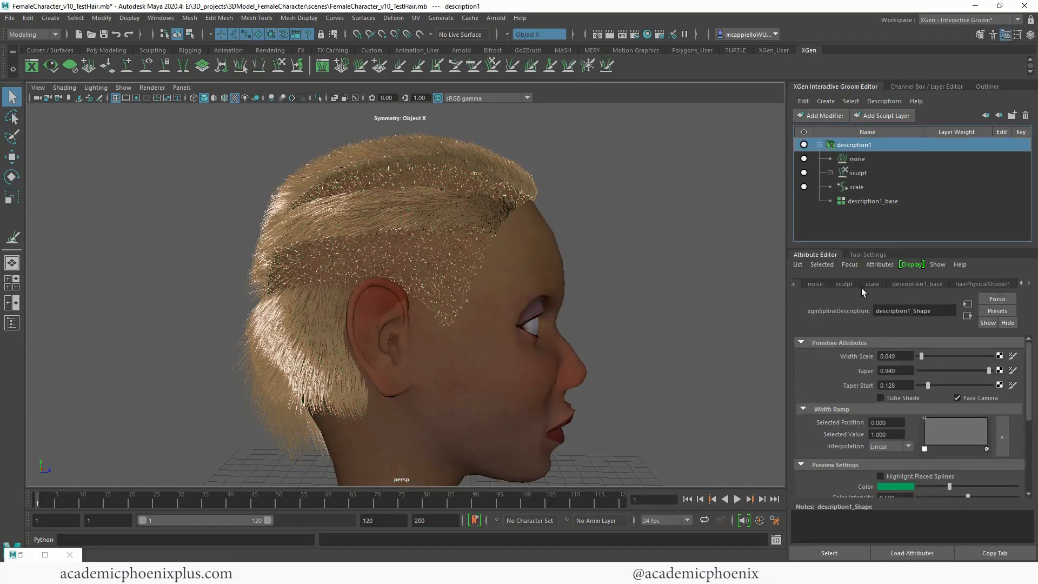
left_click(979, 283)
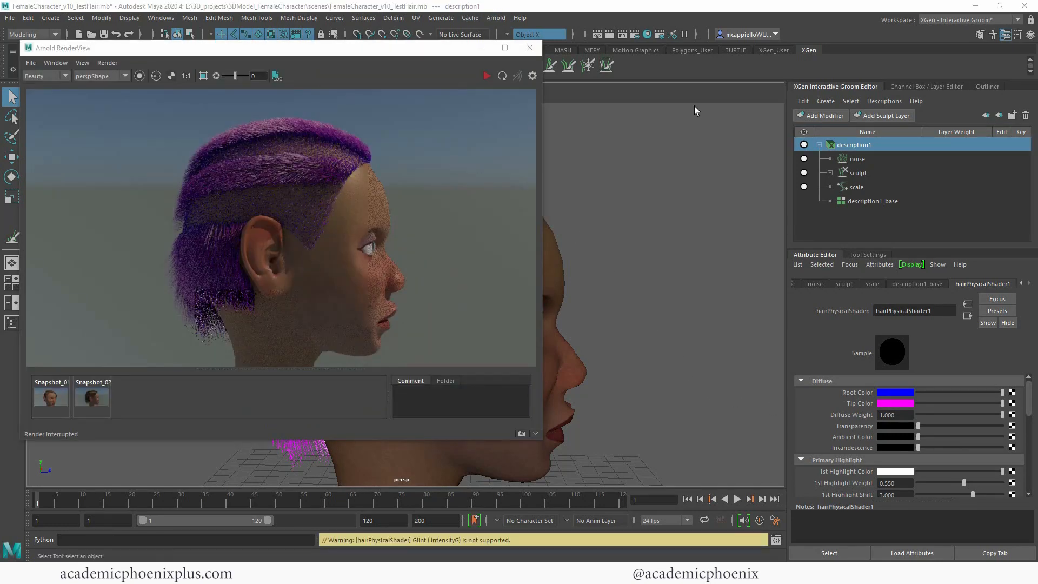
Step: Undo the blue Root Color and magenta Tip Color changes on the hair shader
key("ctrl+z")
key("ctrl+z")
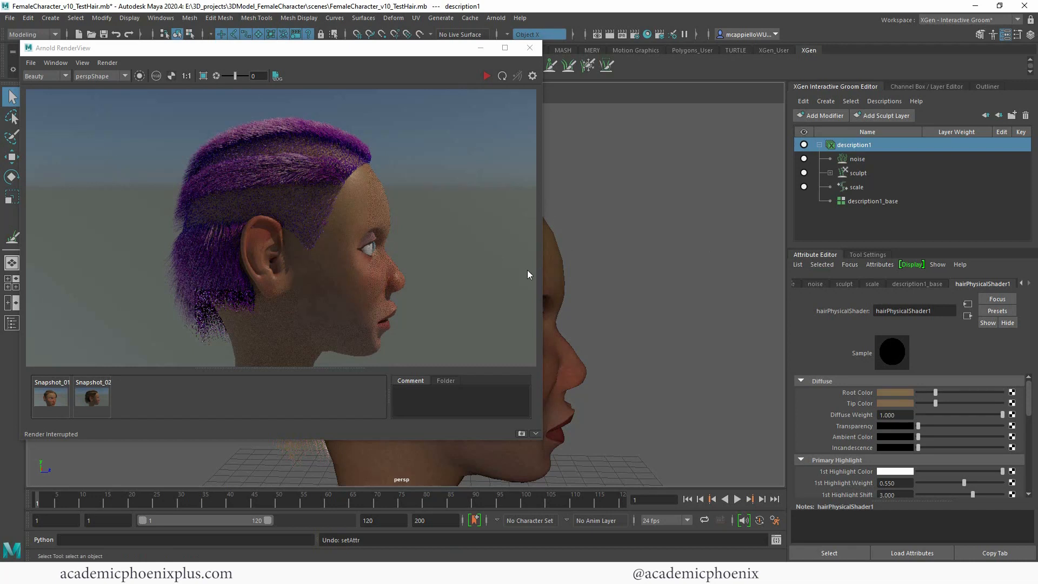
Step: Try red as the hair shader's 1st Highlight Color in a live Arnold render and restore it to white
scroll(1012, 425, "down", 5)
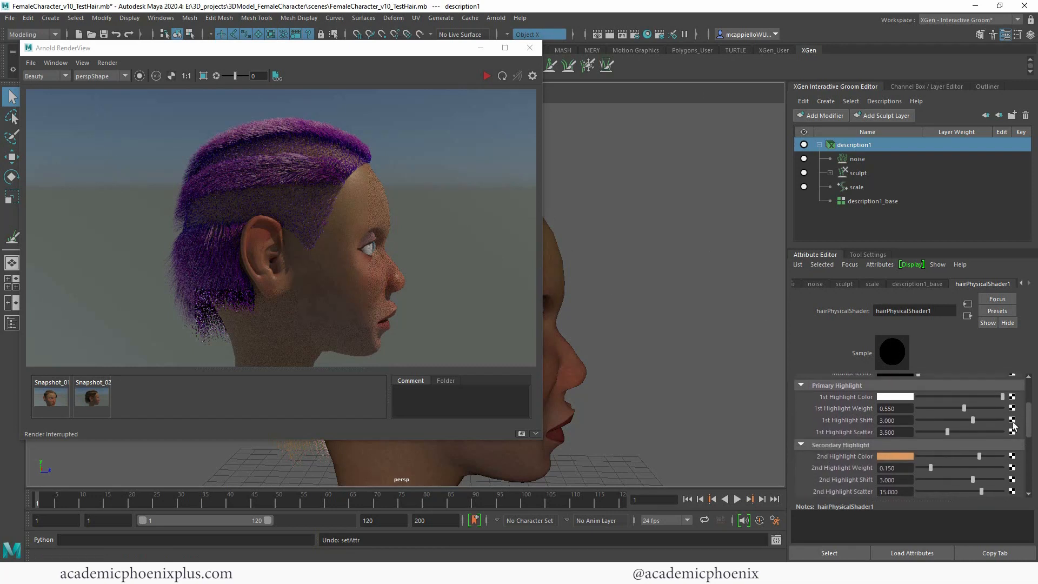
scroll(1013, 425, "up", 1)
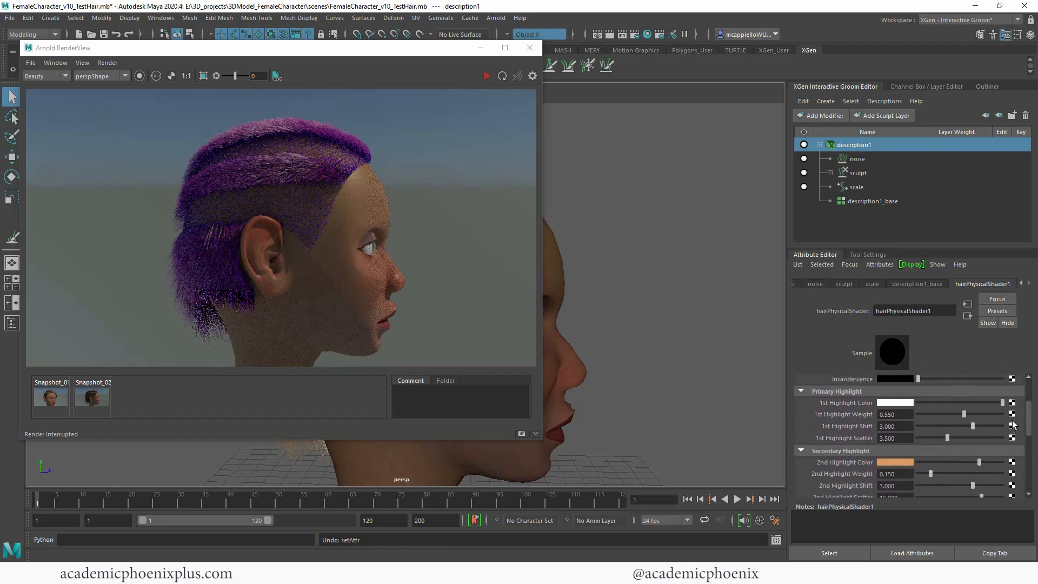
left_click(895, 405)
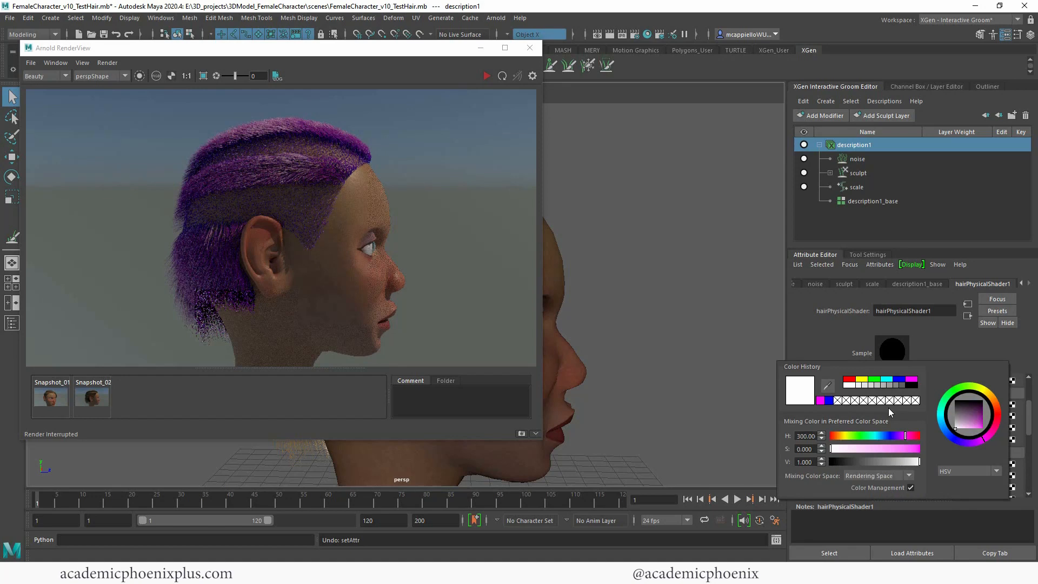
left_click(850, 380)
left_click(486, 75)
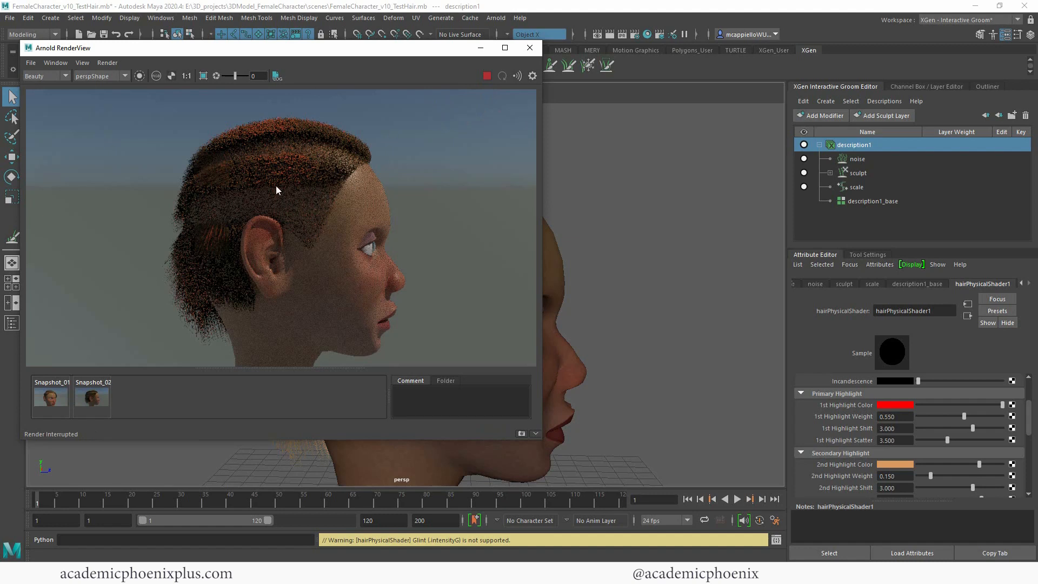
left_click(899, 407)
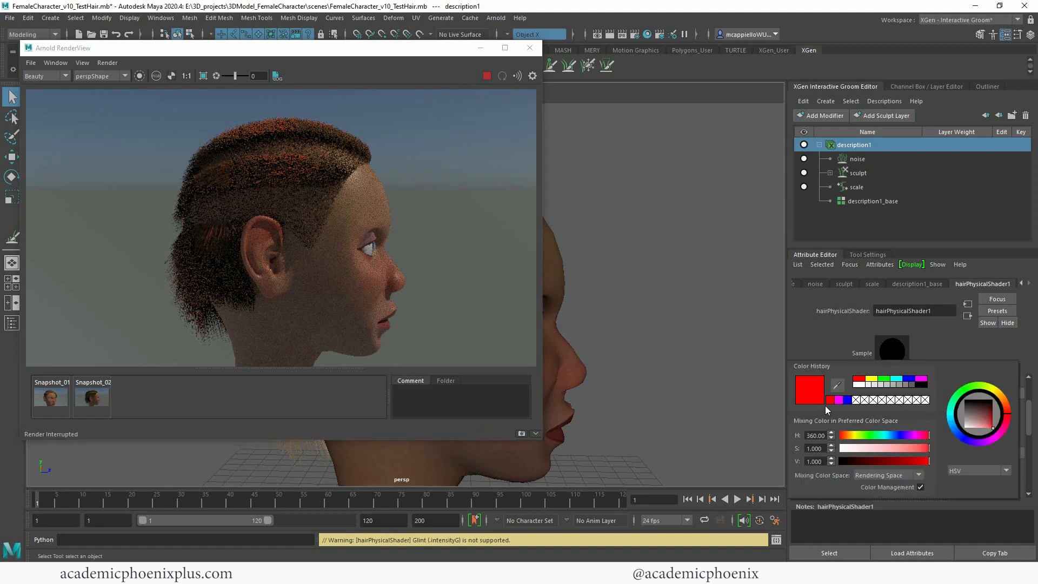
left_click(867, 387)
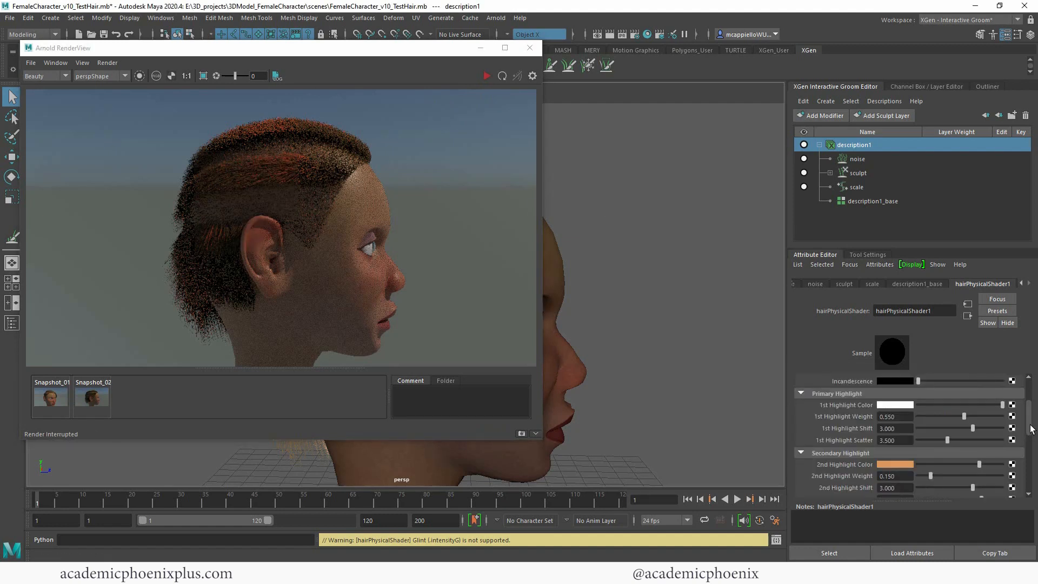
Step: Look through the hair shader's settings down to Transmission and return to the Diffuse colors
left_click_drag(1030, 429, 1006, 479)
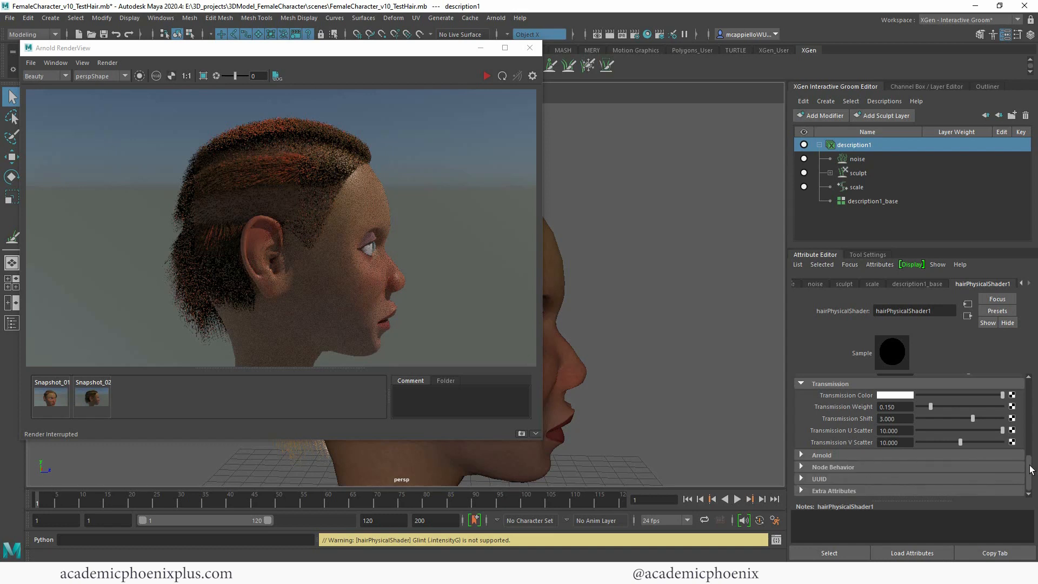
left_click_drag(1030, 470, 1029, 392)
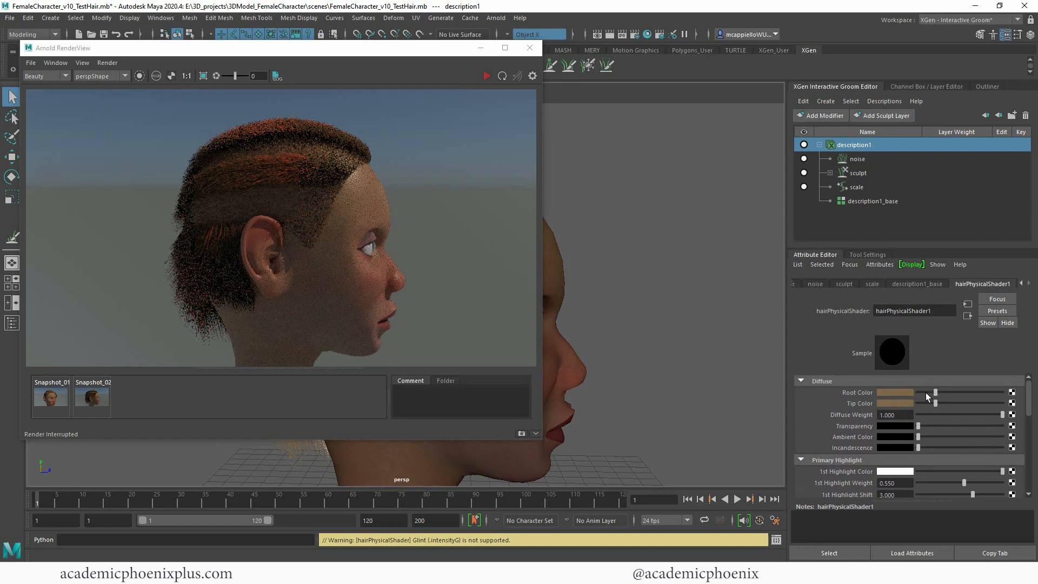
Step: Set the hair shader's Root Color to cyan and Tip Color to blue and run a live Arnold render
left_click(899, 394)
left_click(895, 365)
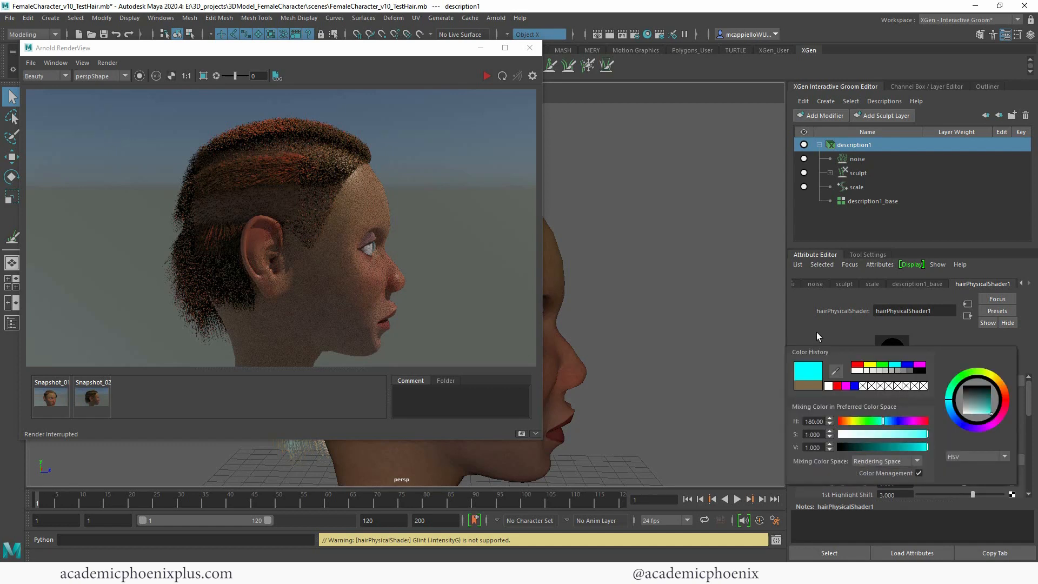
left_click(900, 404)
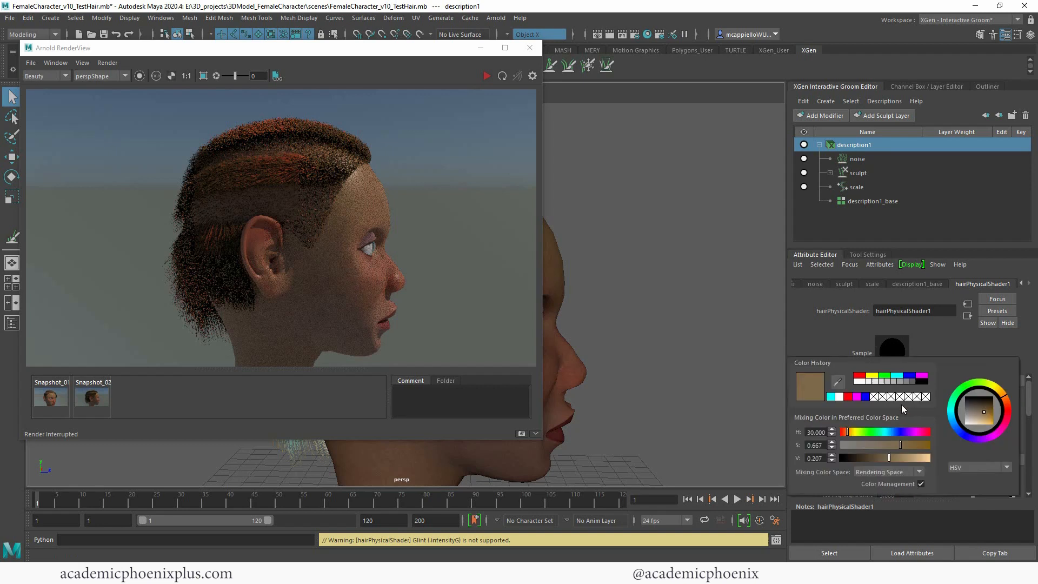
left_click(909, 377)
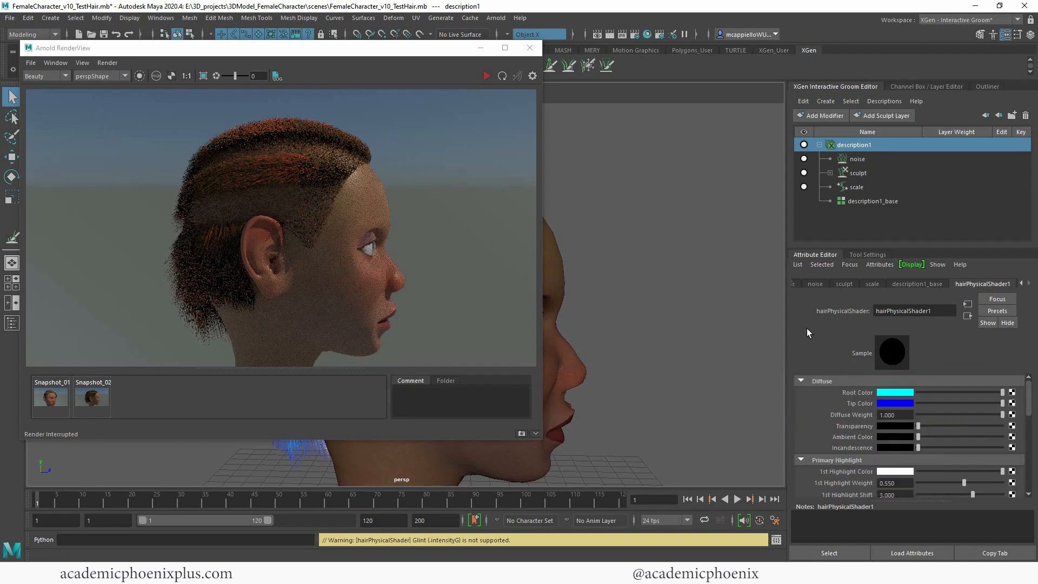
left_click(485, 76)
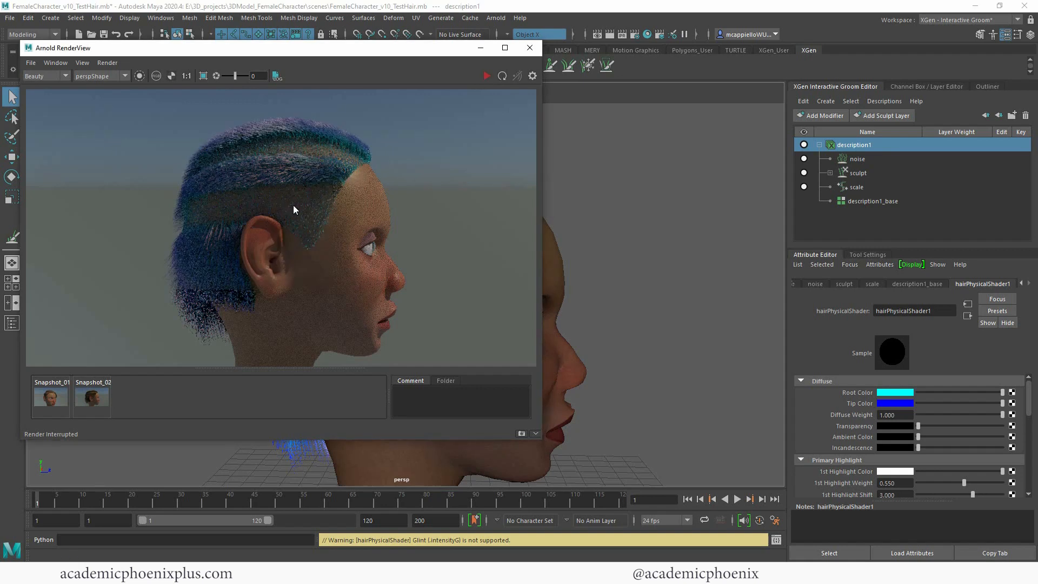
Step: Map a Checker texture to the hair shader's Tip Color and check it in a live Arnold render
left_click(481, 49)
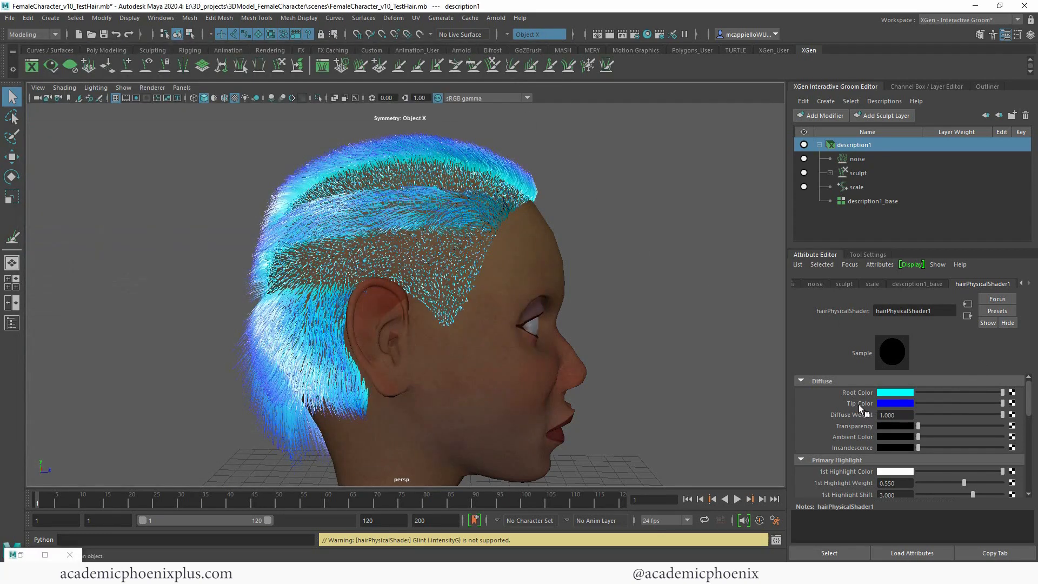
left_click(1011, 404)
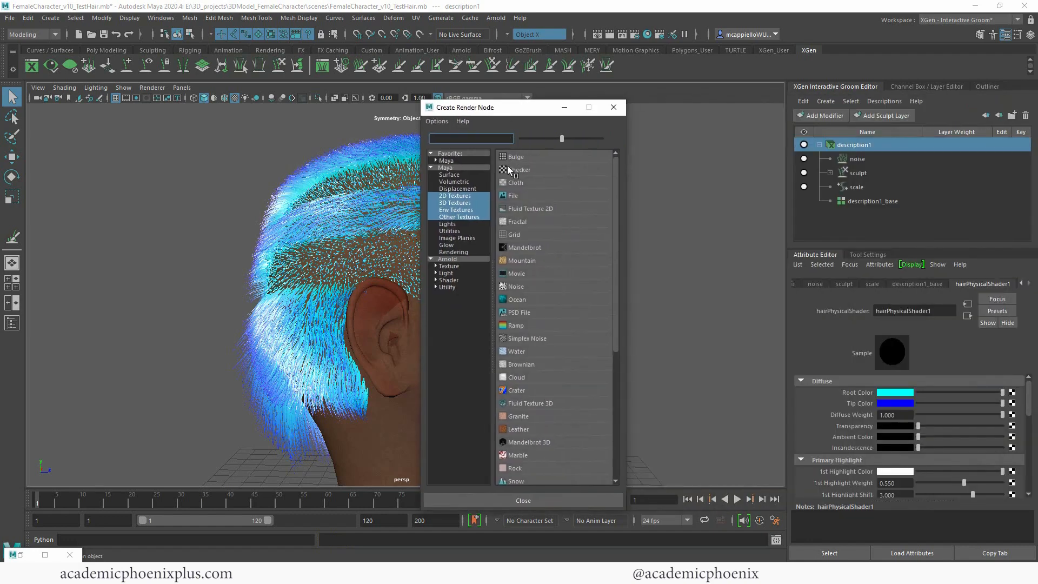
left_click(517, 170)
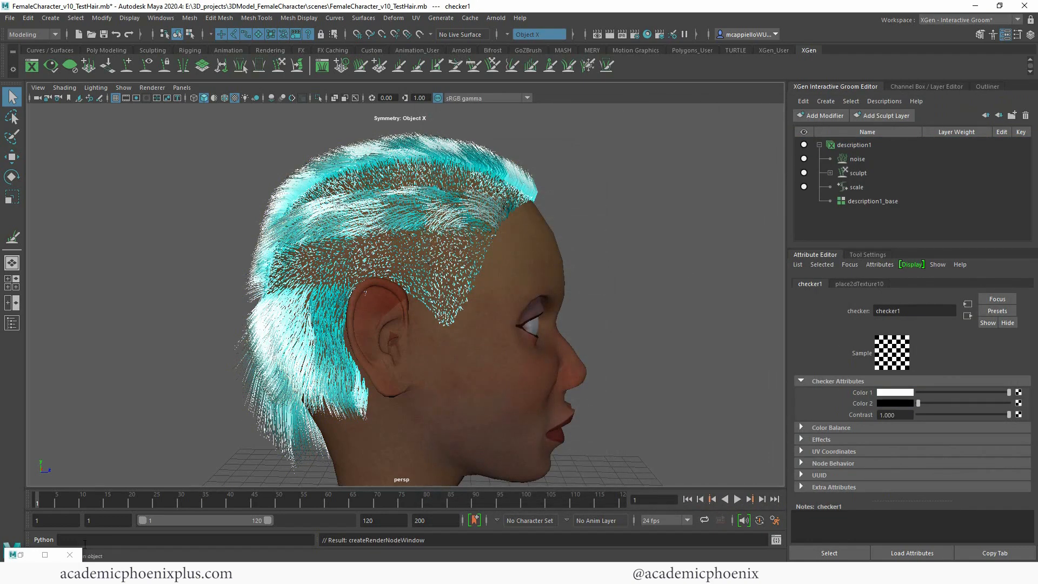
left_click(23, 557)
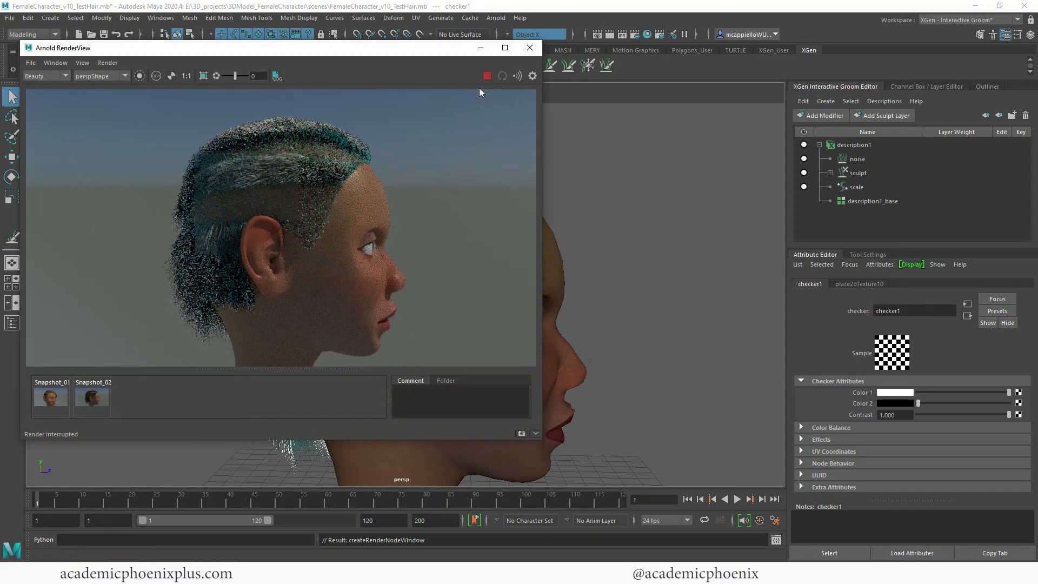
left_click(486, 77)
Step: Map a Checker texture to the hair shader's Root Color, check the live render and return to the hairPhysicalShader1 attributes
left_click(967, 316)
left_click(1013, 393)
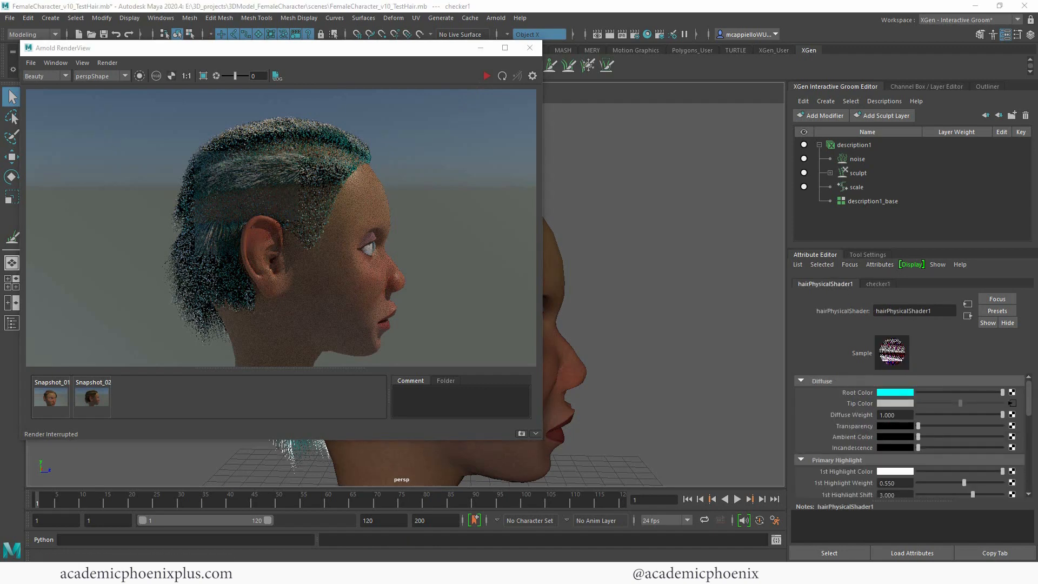
left_click(660, 193)
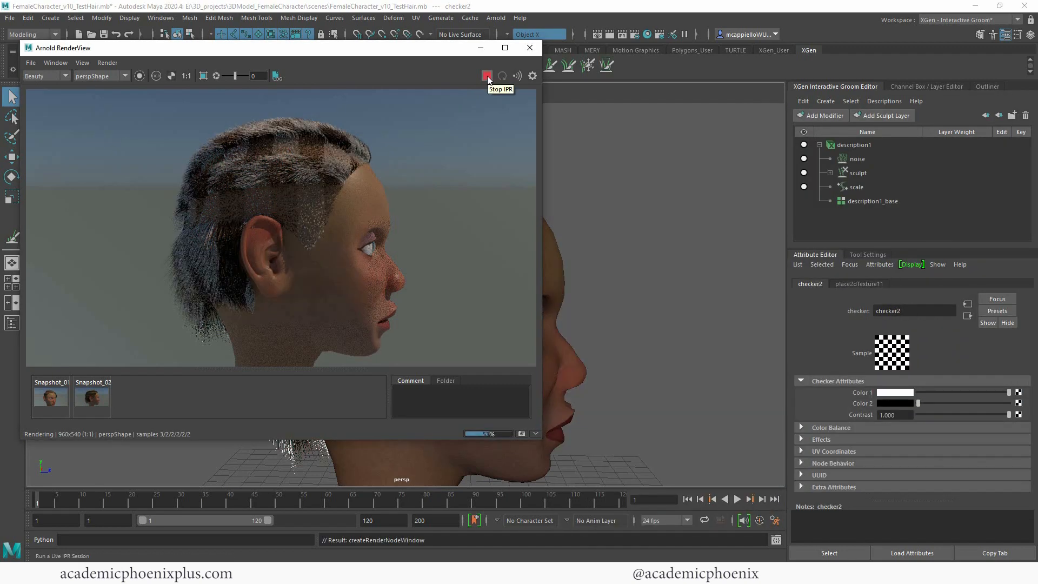
left_click(486, 76)
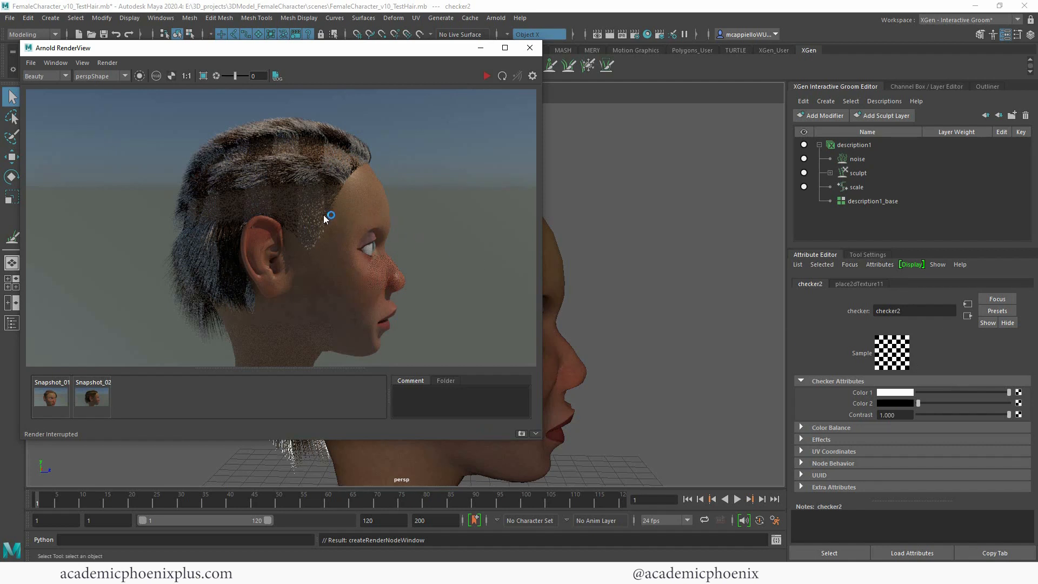
left_click(967, 315)
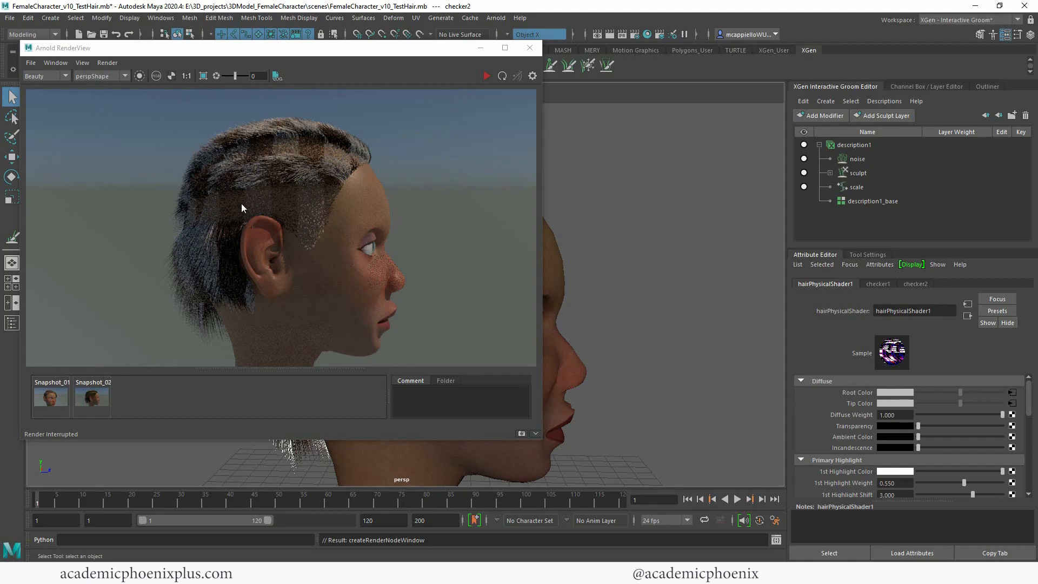
Step: Inspect the checkered hair on the head's other side, store the current render as a snapshot, view it and return to the render
left_click(480, 47)
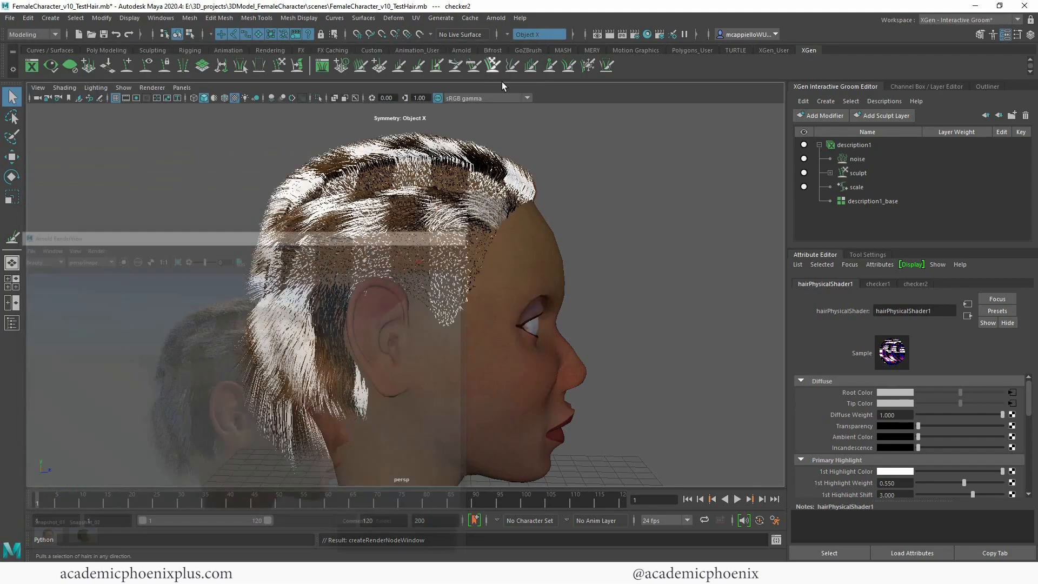
left_click_drag(660, 225, 438, 234, "alt")
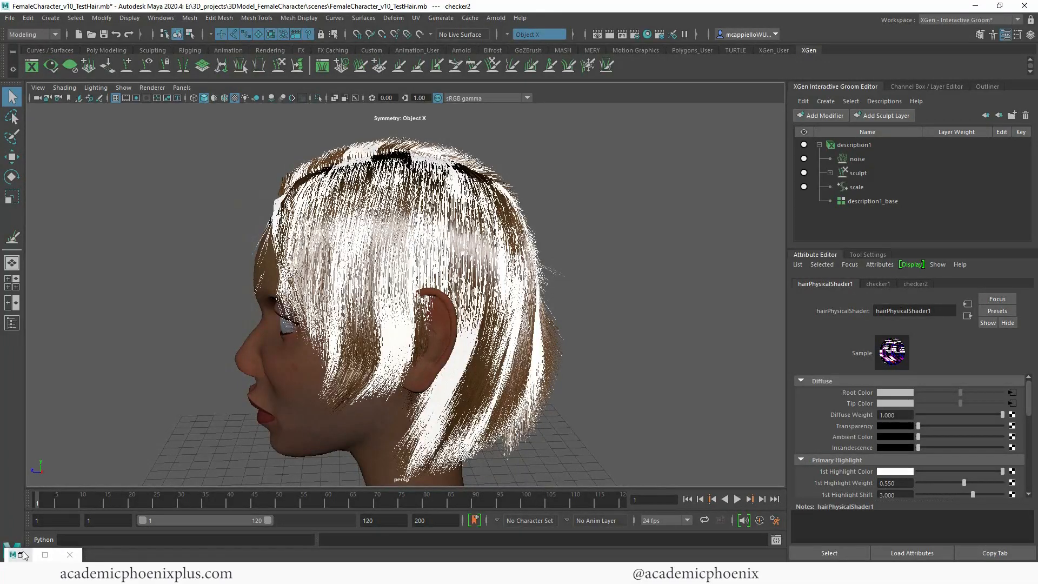
left_click(23, 556)
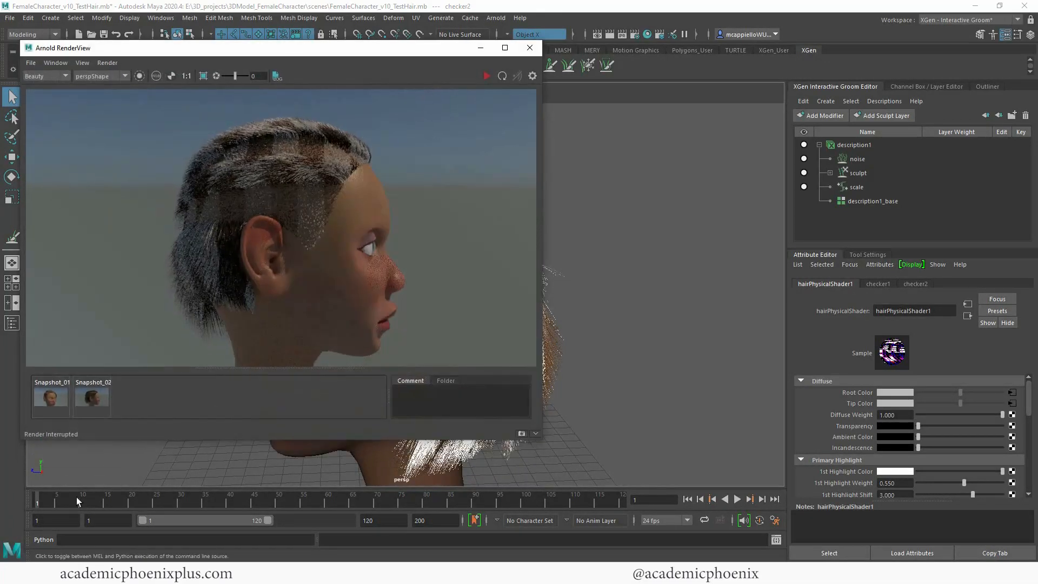
left_click(521, 433)
left_click(100, 403)
left_click(130, 400)
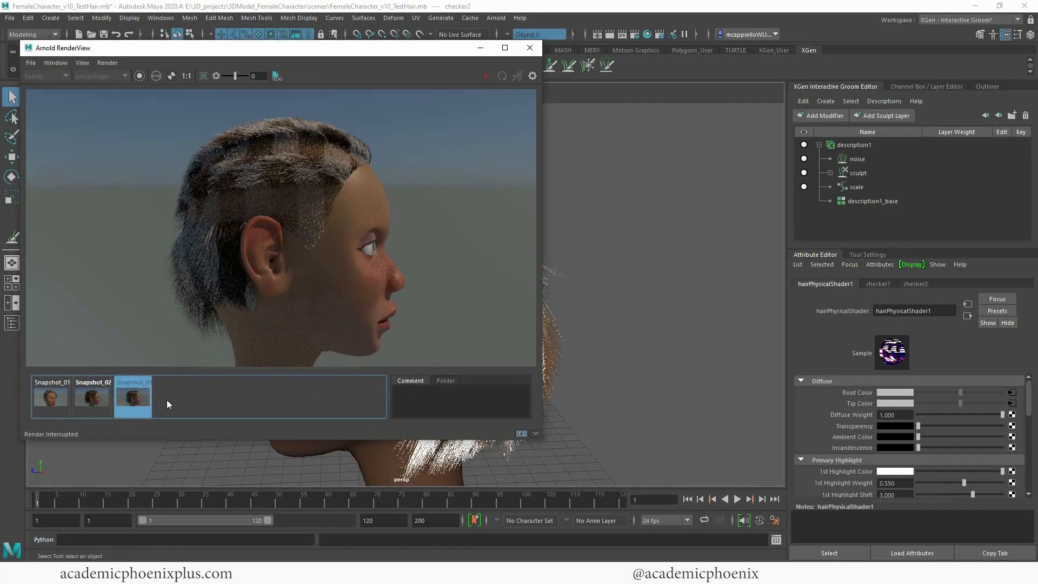
left_click(522, 433)
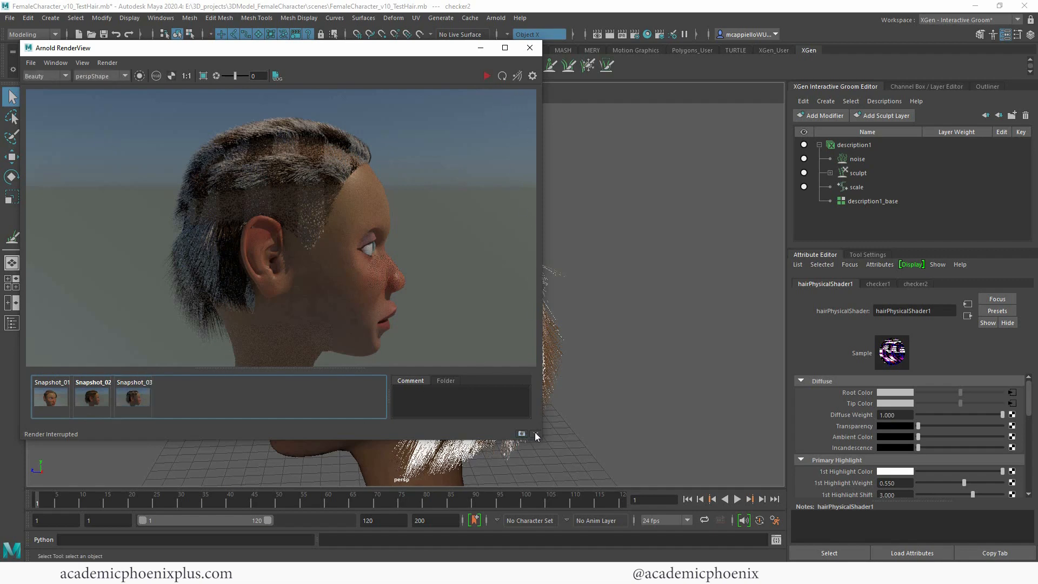